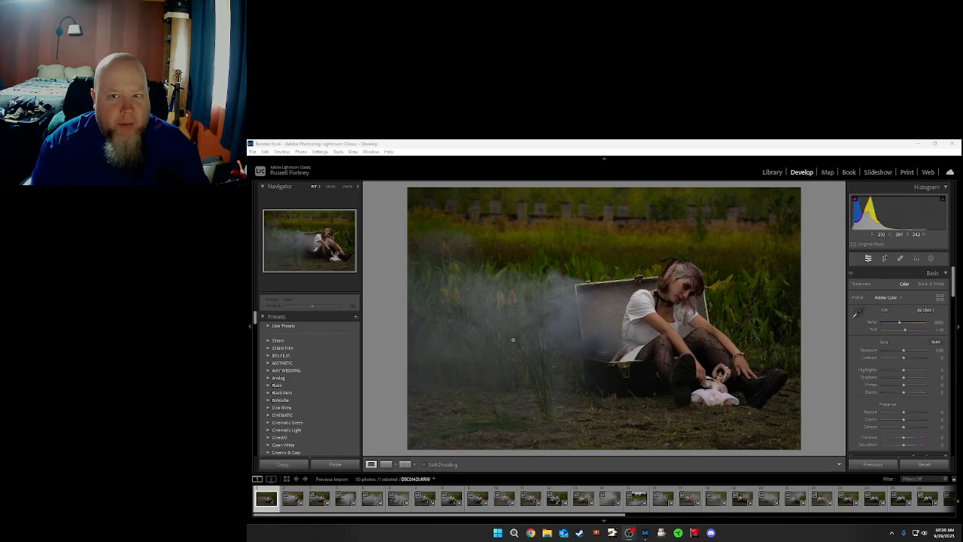
Step: Rate the first photo, DSC01421.ARW, 4 stars and compare it with the next two smoke shots
{"action": "left_click", "coordinate": [543, 144]}
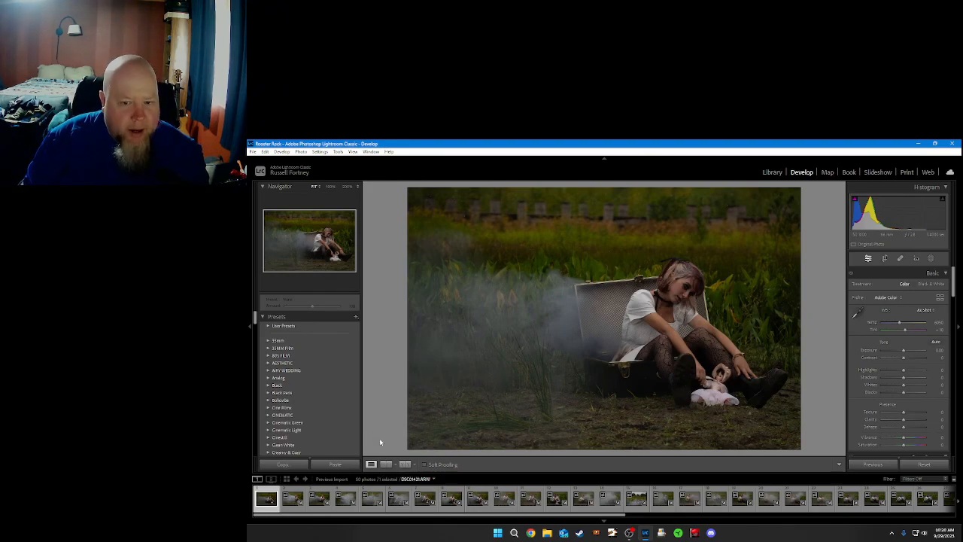
{"action": "key", "text": "4"}
{"action": "key", "text": "Right"}
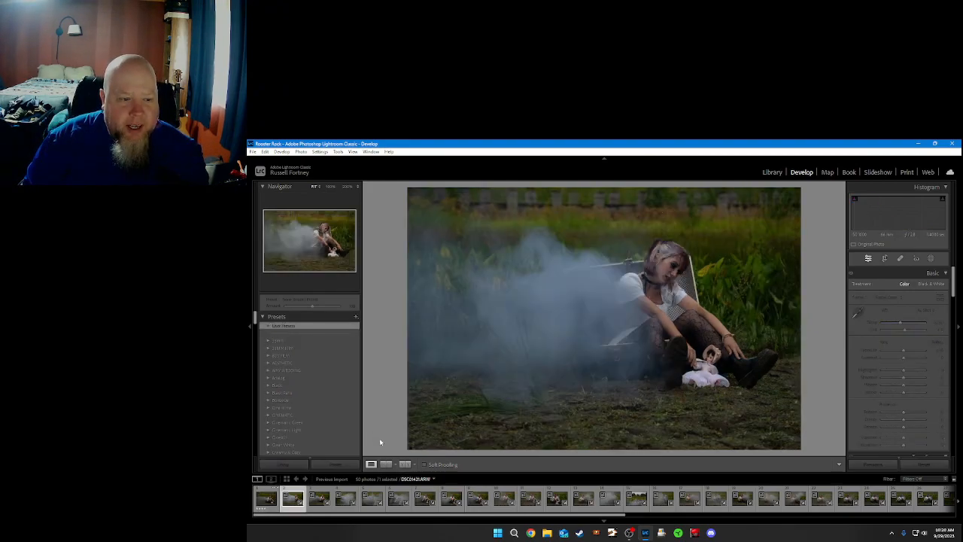
{"action": "key", "text": "Left"}
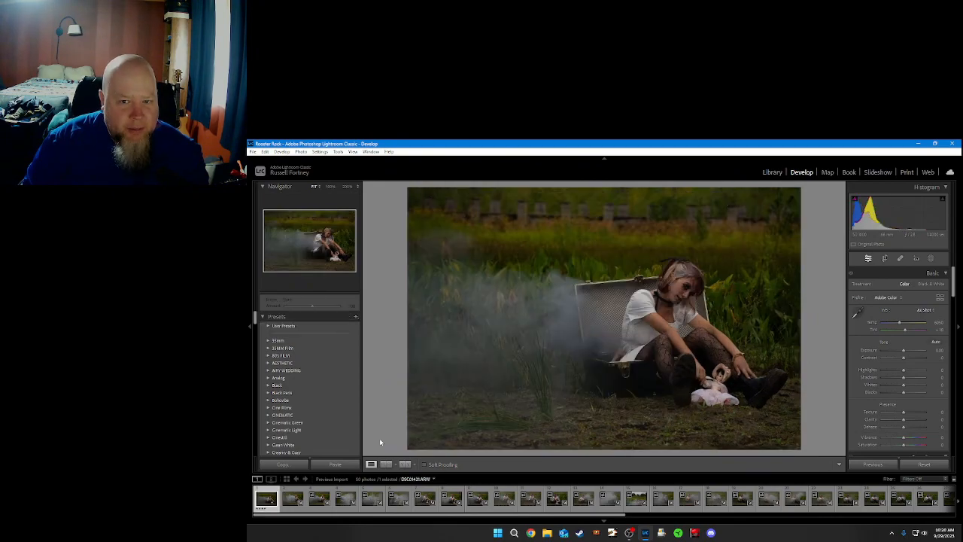
{"action": "key", "text": "Right"}
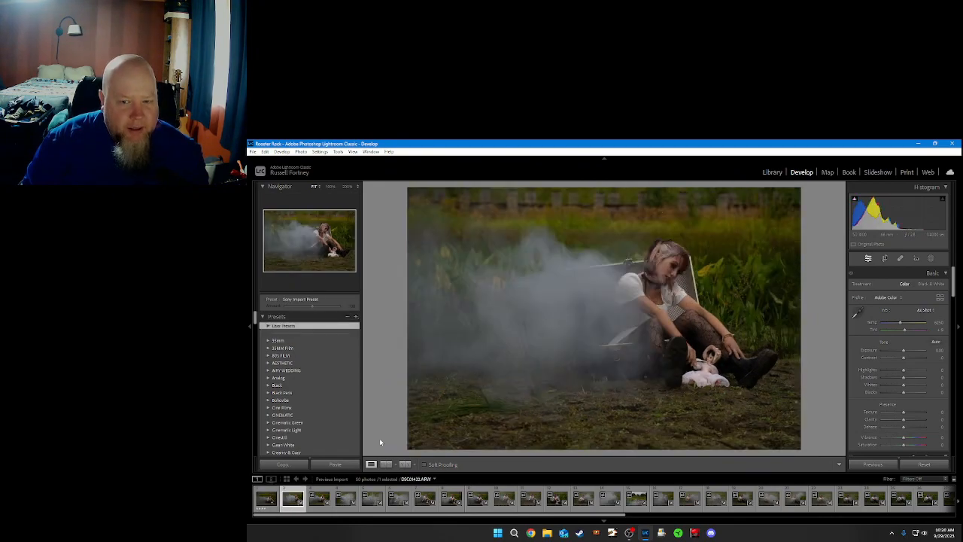
{"action": "key", "text": "Right"}
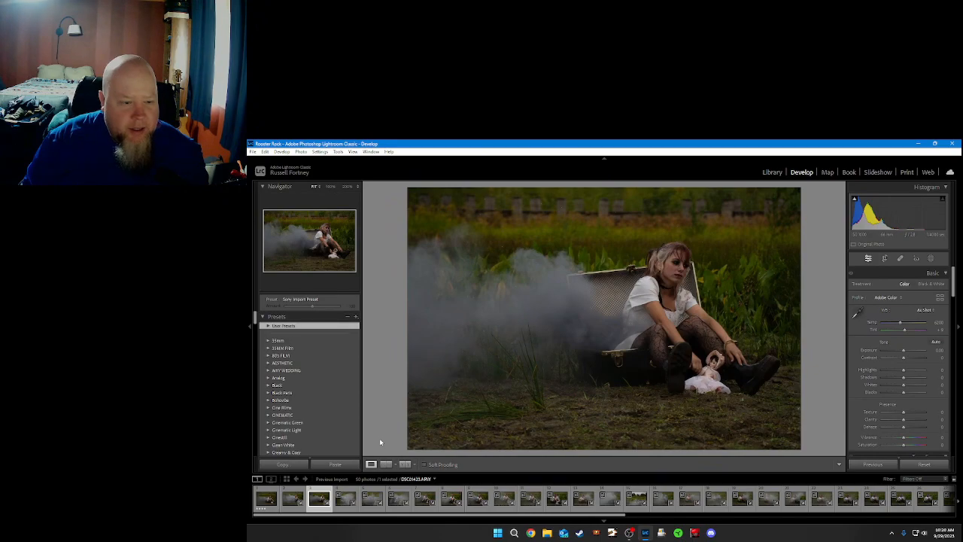
{"action": "key", "text": "Left"}
{"action": "key", "text": "Left"}
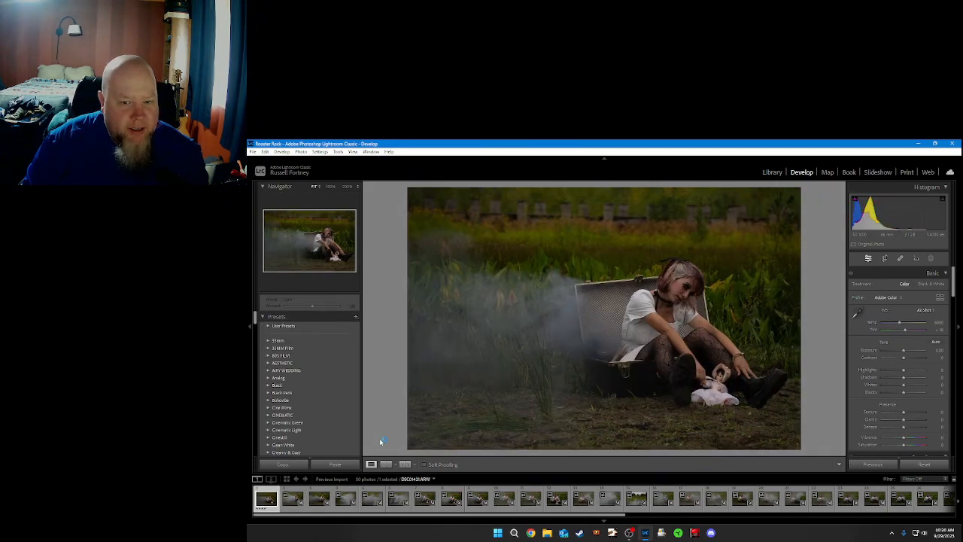
Step: Review the following photos and rate the fifth one, DSC01425.ARW, with the dense smoke cloud beside the model, 4 stars
{"action": "key", "text": "Right"}
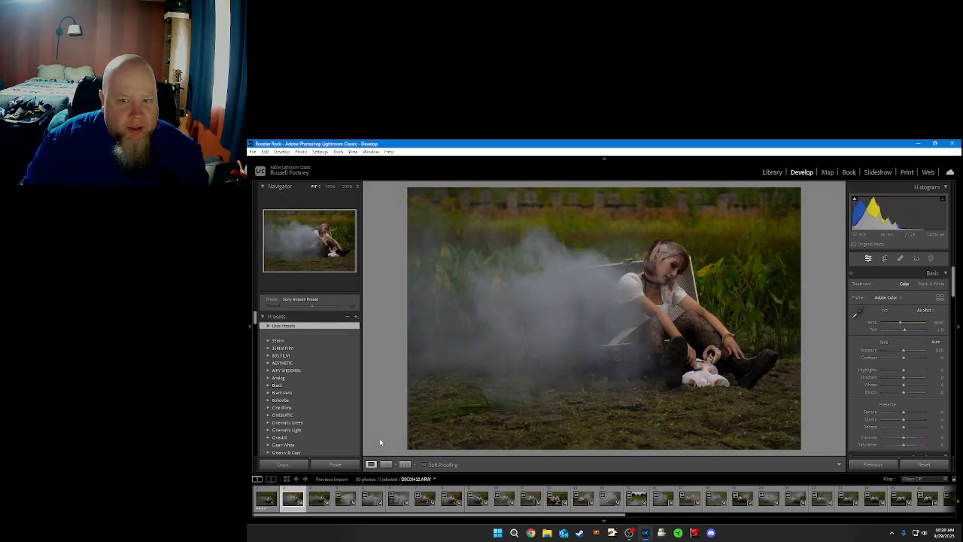
{"action": "key", "text": "Right"}
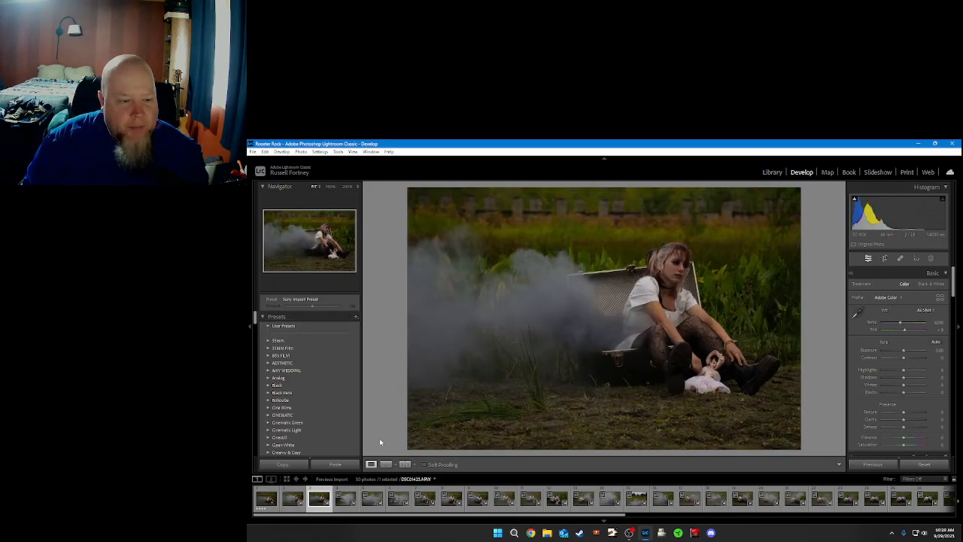
{"action": "key", "text": "Right"}
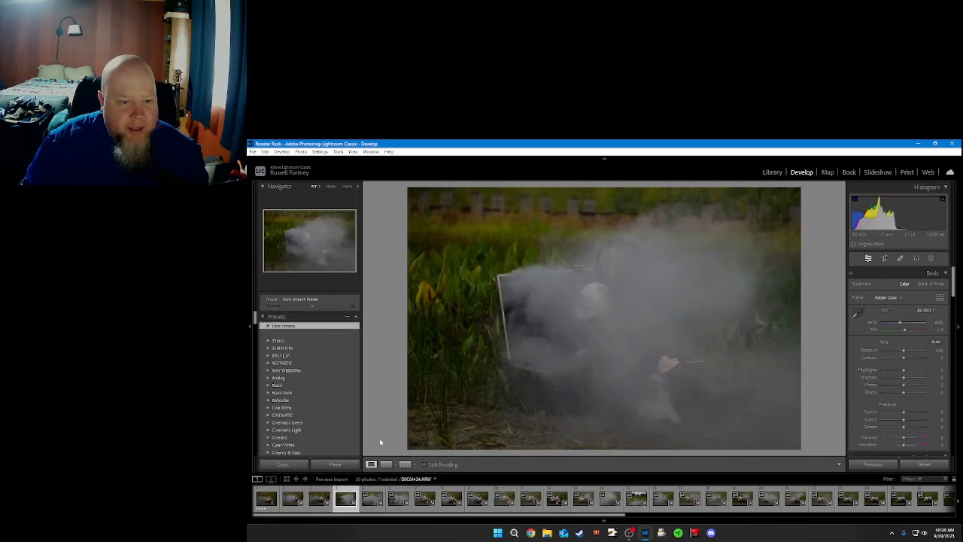
{"action": "key", "text": "Left"}
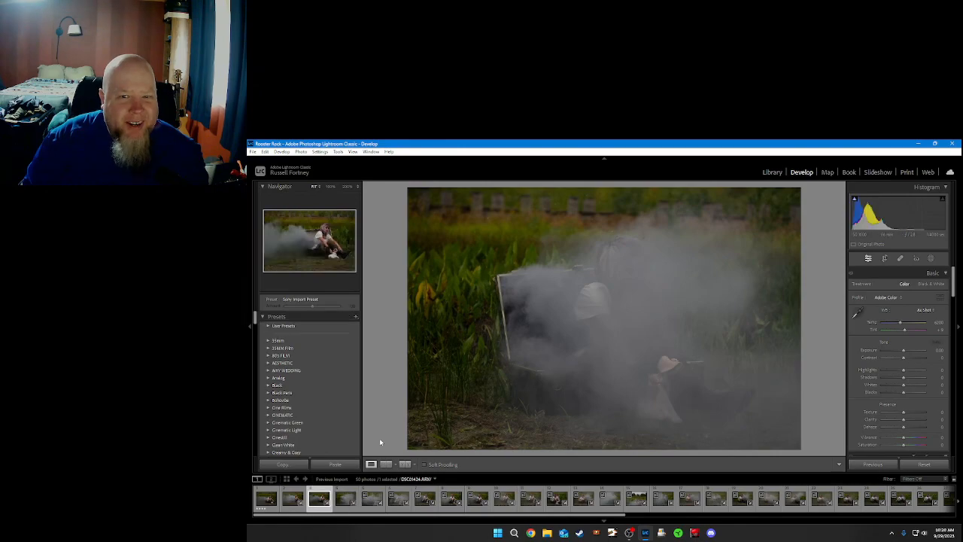
{"action": "key", "text": "Right"}
{"action": "key", "text": "Right"}
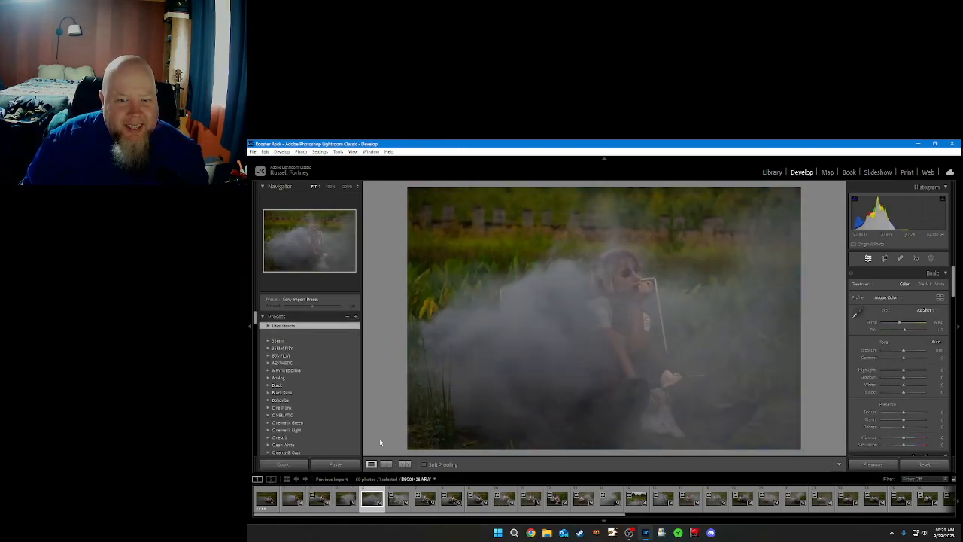
{"action": "key", "text": "0"}
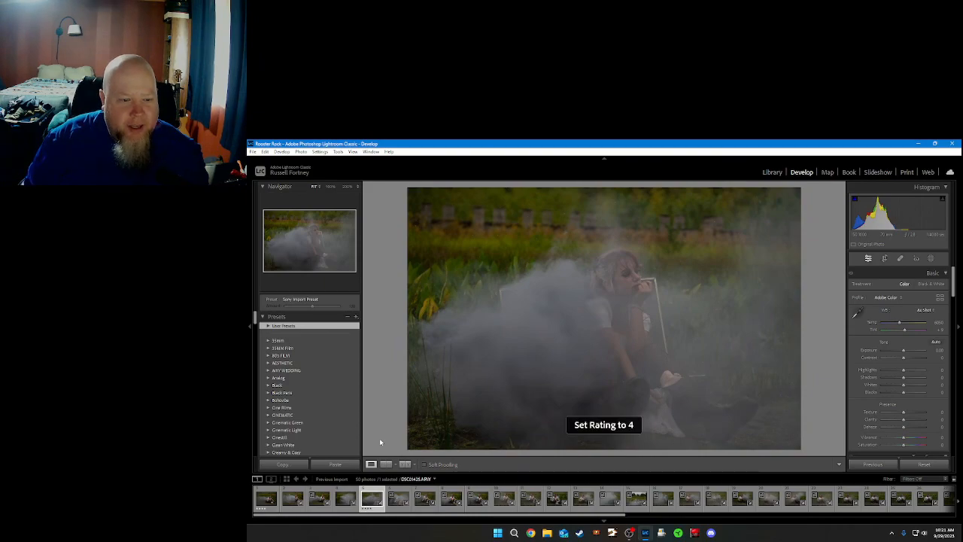
Step: Compare the sixth and seventh photos and rate the sixth, DSC01426.ARW, 4 stars
{"action": "key", "text": "Right"}
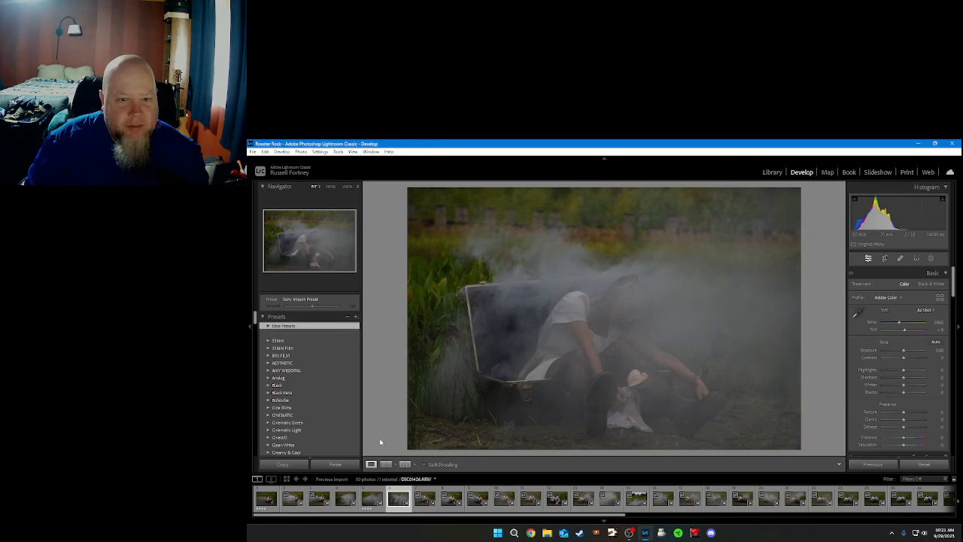
{"action": "key", "text": "Right"}
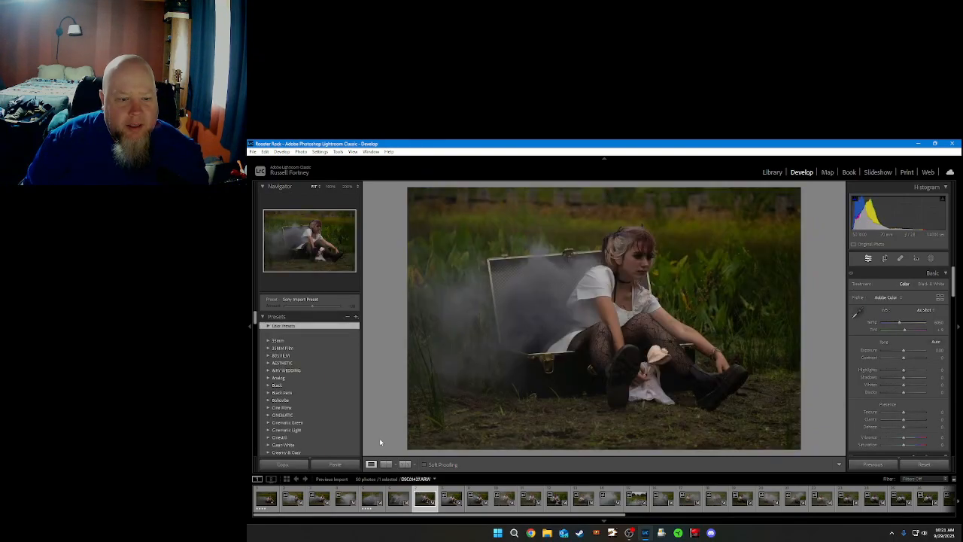
{"action": "key", "text": "Left"}
{"action": "key", "text": "4"}
Step: Review the photos from the seventh onward and rate DSC01436.ARW, the model smiling behind smoke in the suitcase, 4 stars
{"action": "key", "text": "Right"}
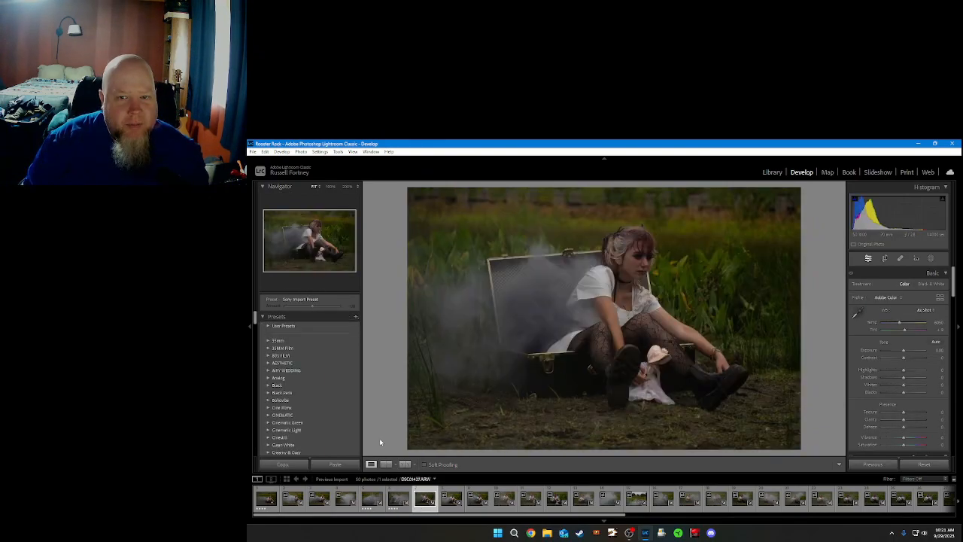
{"action": "key", "text": "Right"}
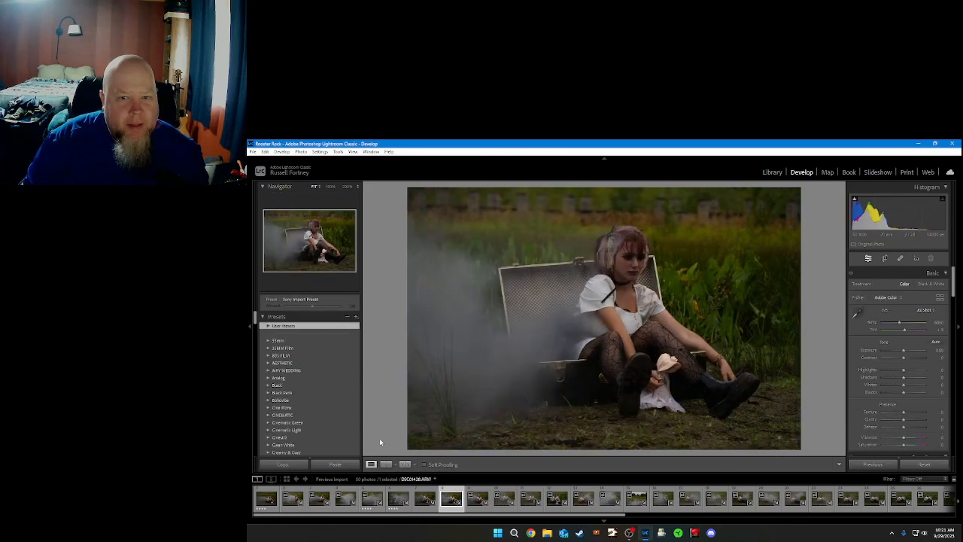
{"action": "key", "text": "Right"}
{"action": "key", "text": "Right"}
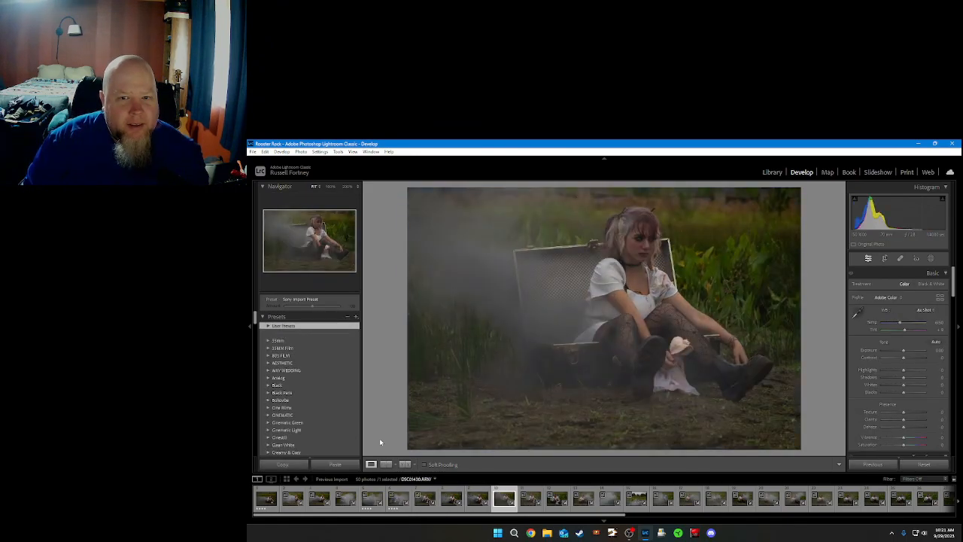
{"action": "key", "text": "Right"}
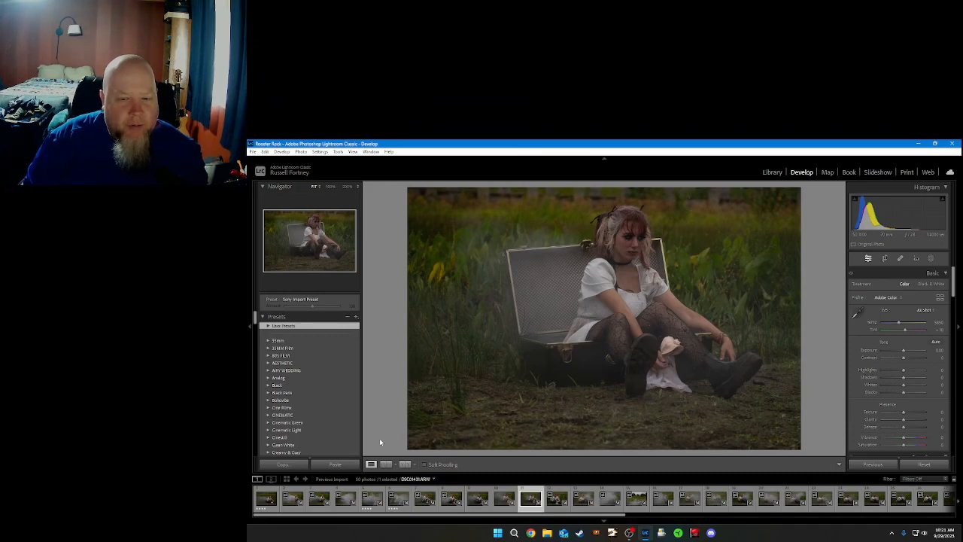
{"action": "key", "text": "Right"}
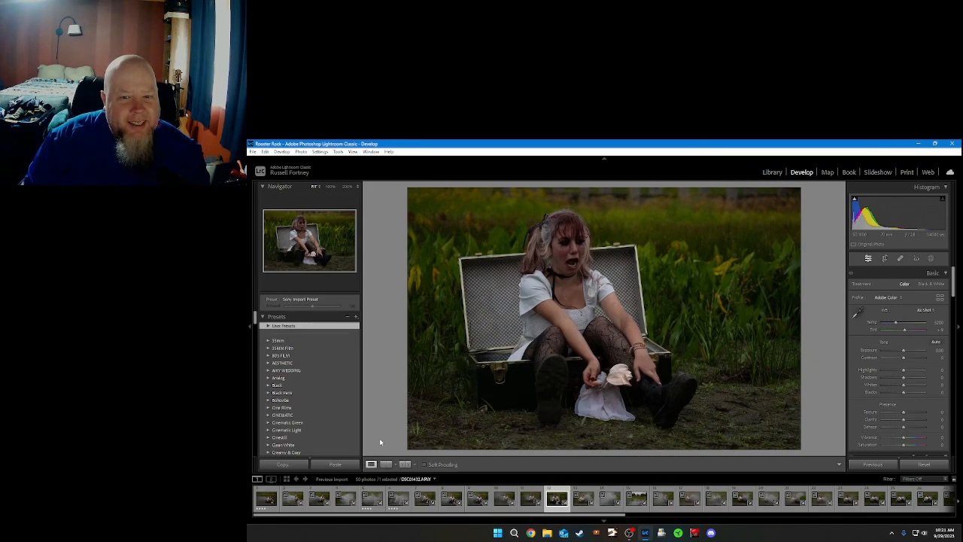
{"action": "key", "text": "Right"}
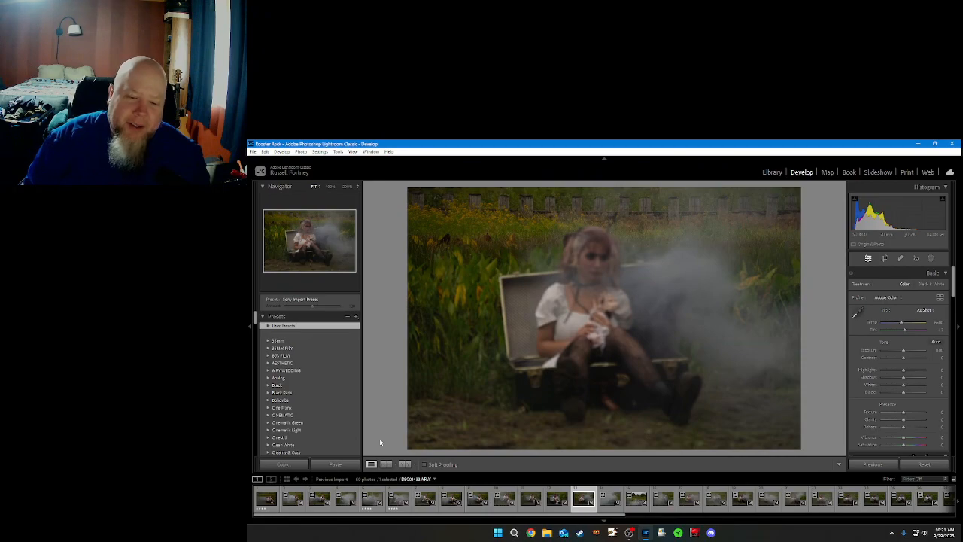
{"action": "key", "text": "Right"}
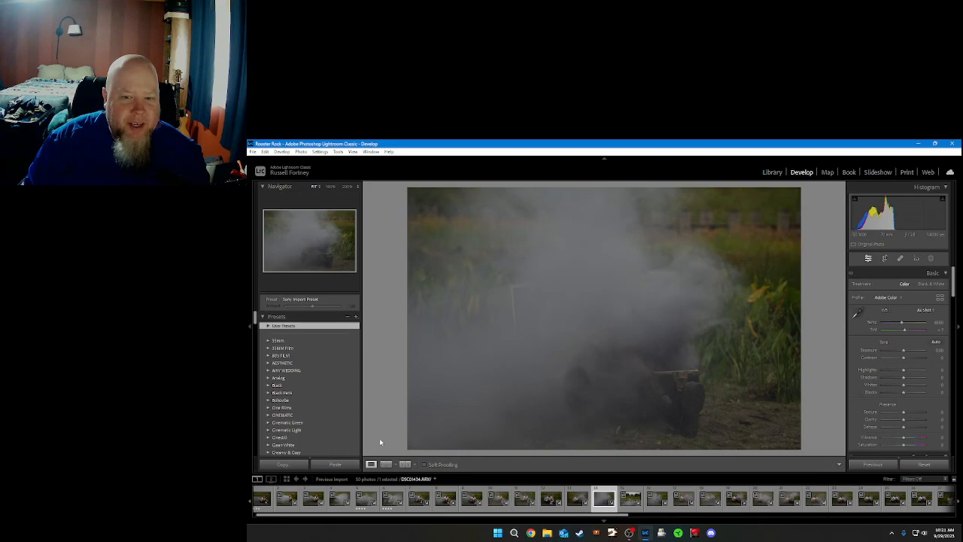
{"action": "key", "text": "Right"}
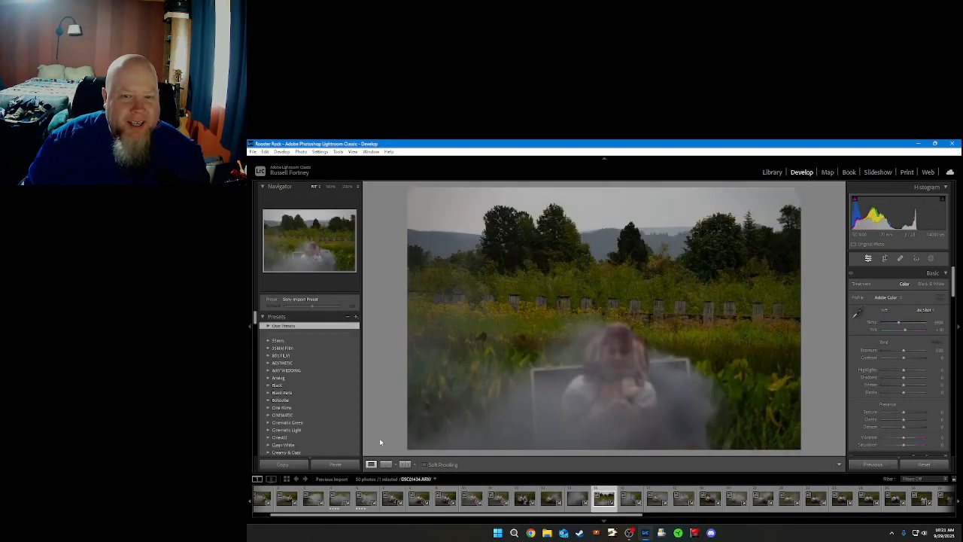
{"action": "key", "text": "Right"}
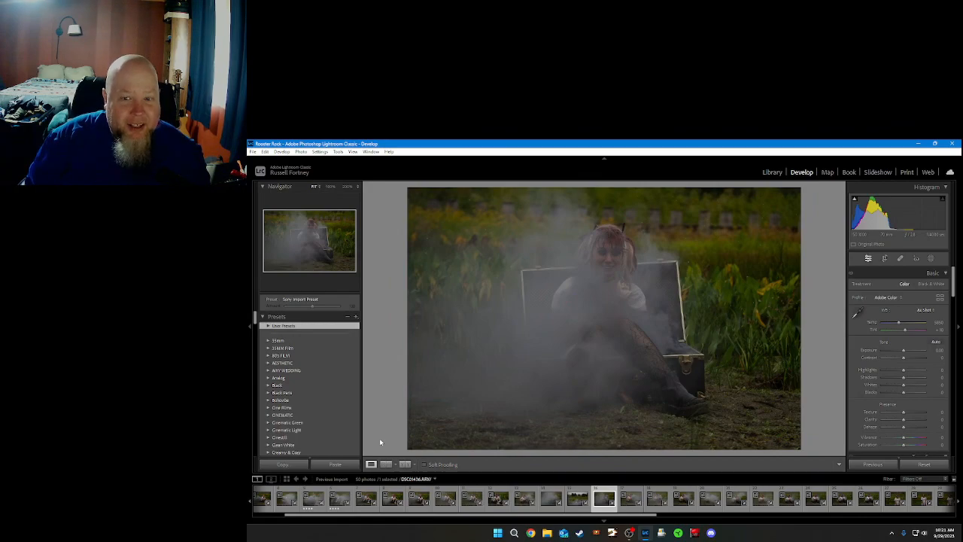
{"action": "key", "text": "4"}
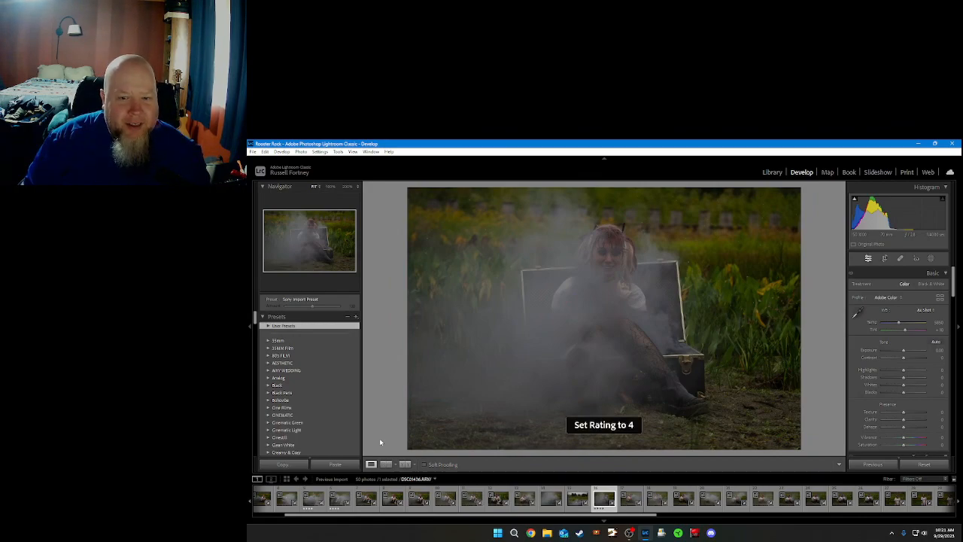
Step: Compare DSC01436.ARW with its successor, review the following shots and rate the smoke-covered DSC01440.ARW 4 stars
{"action": "key", "text": "Right"}
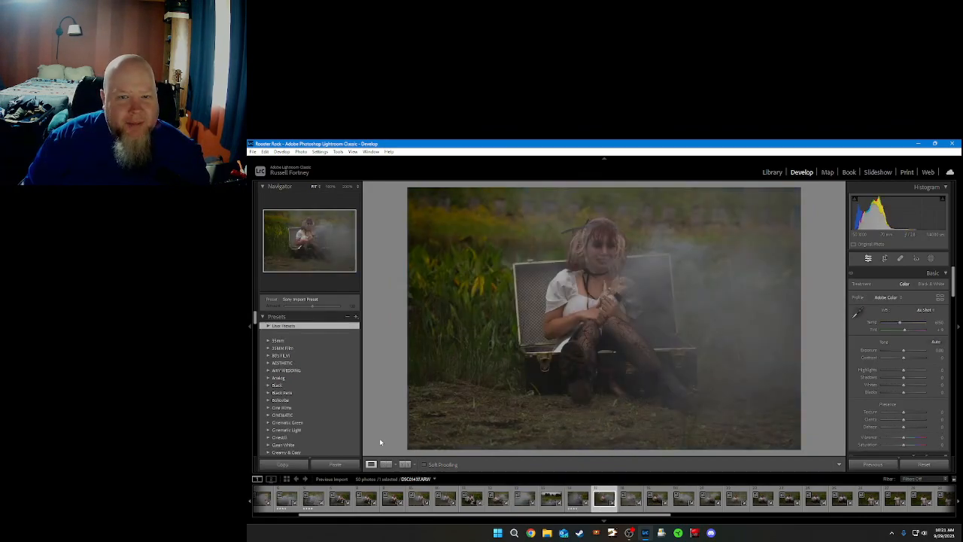
{"action": "key", "text": "Left"}
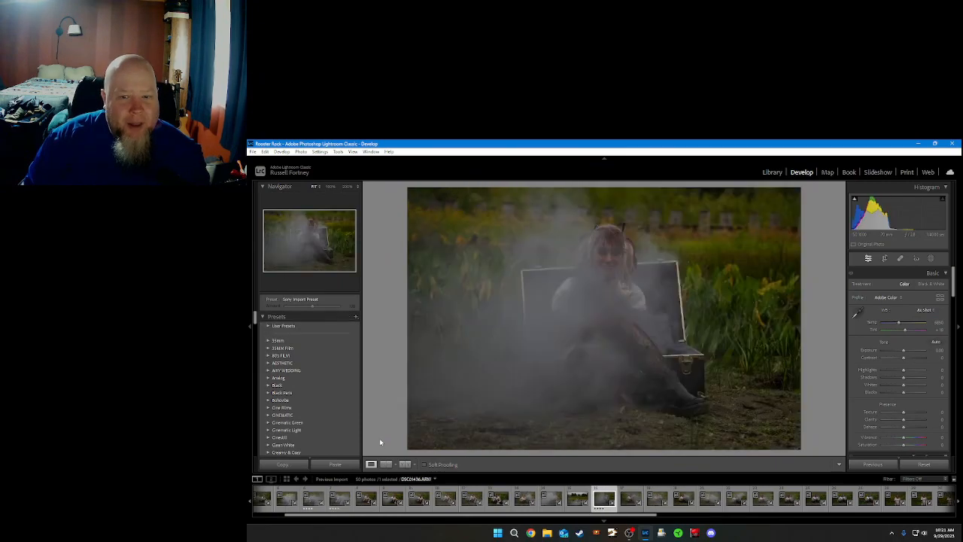
{"action": "key", "text": "Right"}
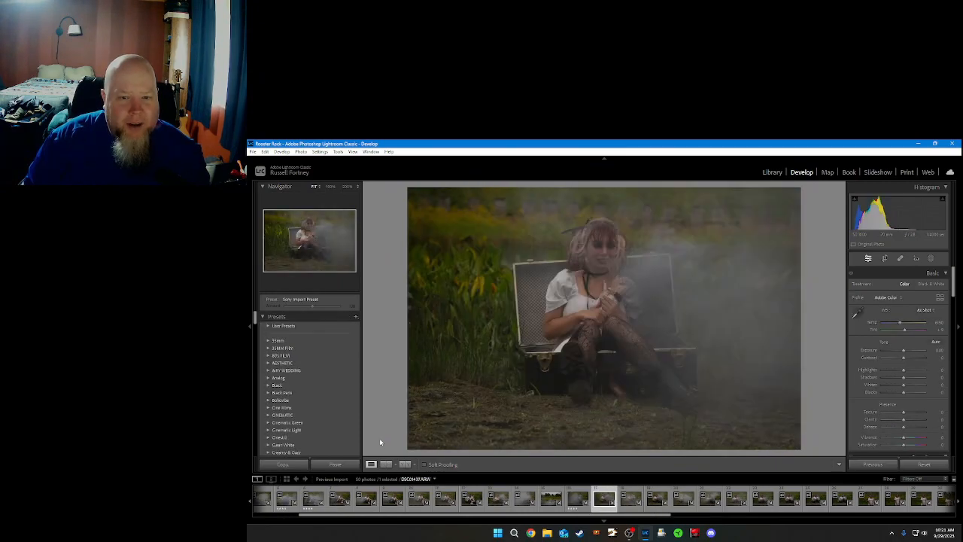
{"action": "key", "text": "Right"}
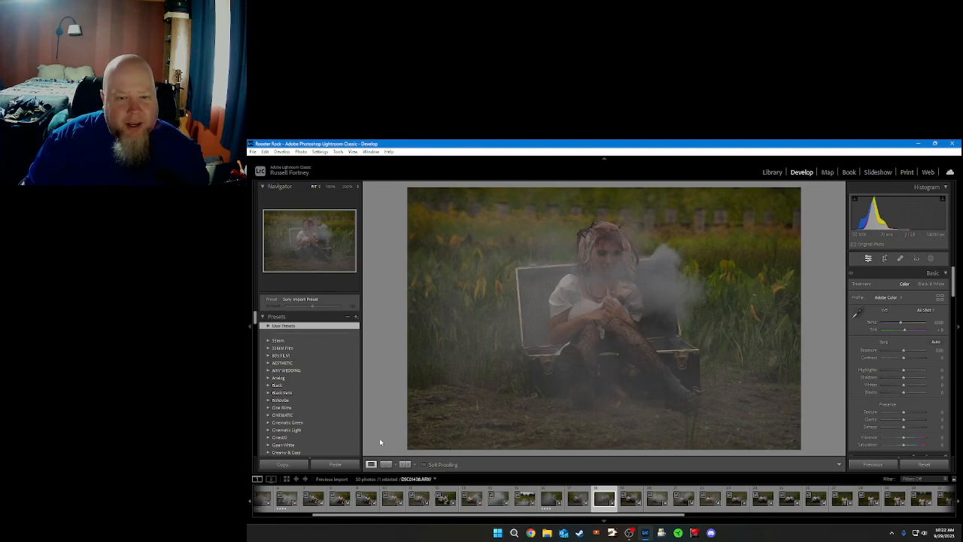
{"action": "key", "text": "Right"}
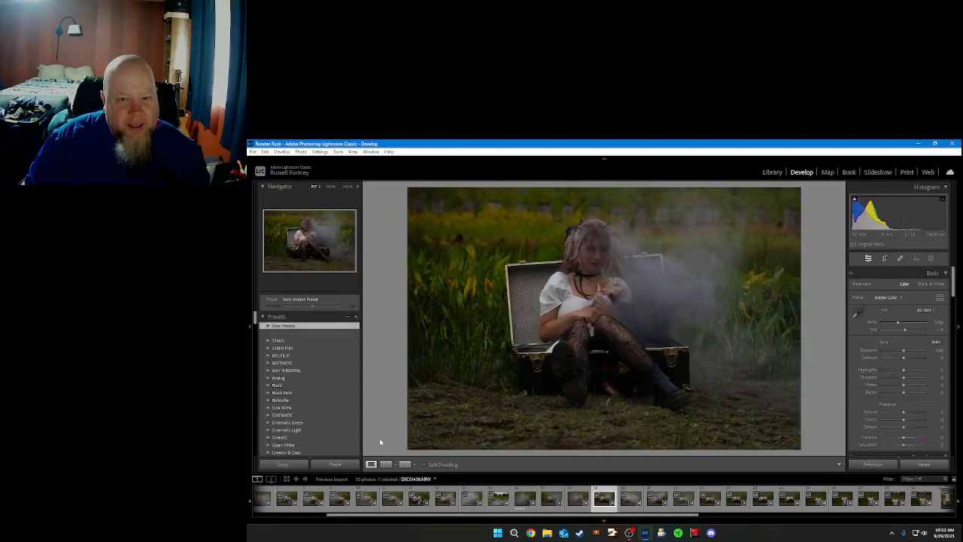
{"action": "key", "text": "Right"}
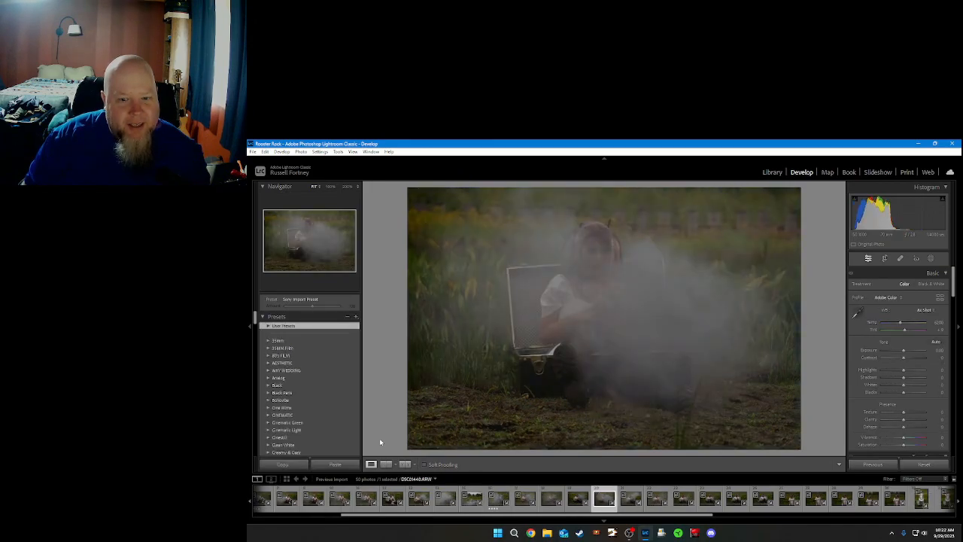
{"action": "key", "text": "4"}
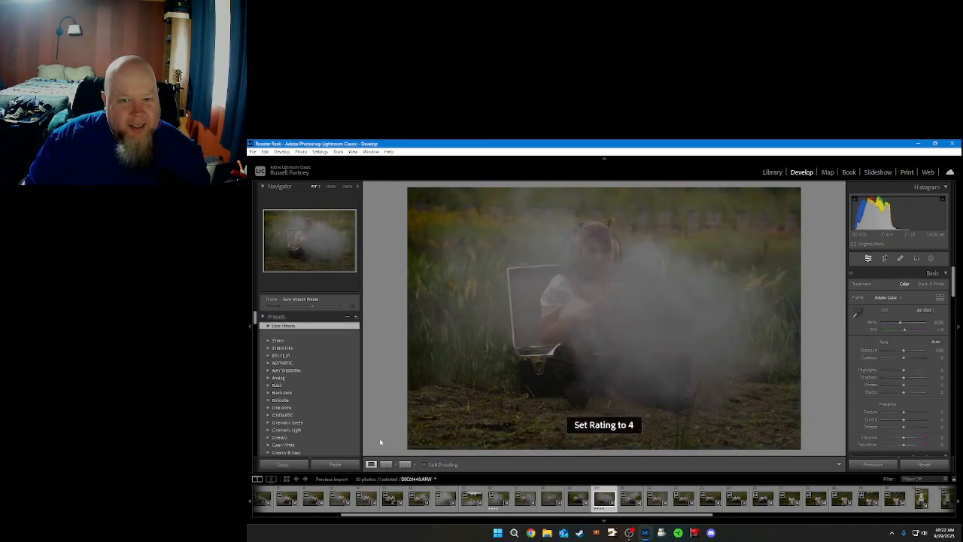
Step: Pass over the next two photos and rate DSC01443.ARW, the nearly smoke-free suitcase portrait, 4 stars
{"action": "key", "text": "Right"}
{"action": "key", "text": "Right"}
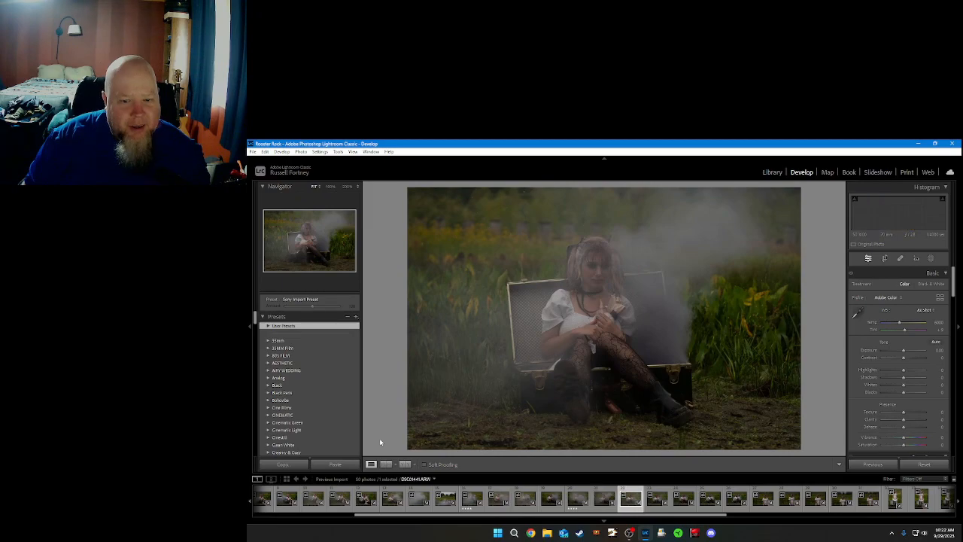
{"action": "key", "text": "Right"}
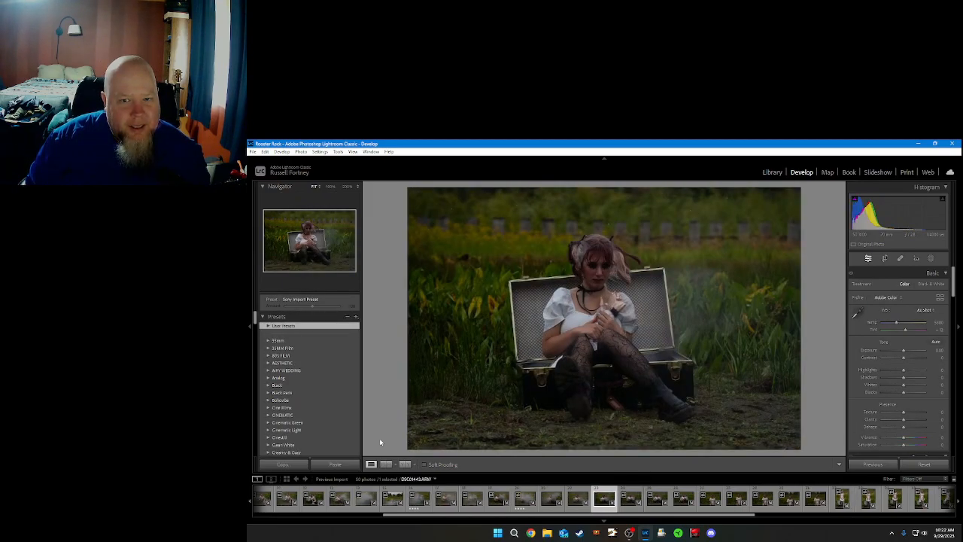
{"action": "key", "text": "4"}
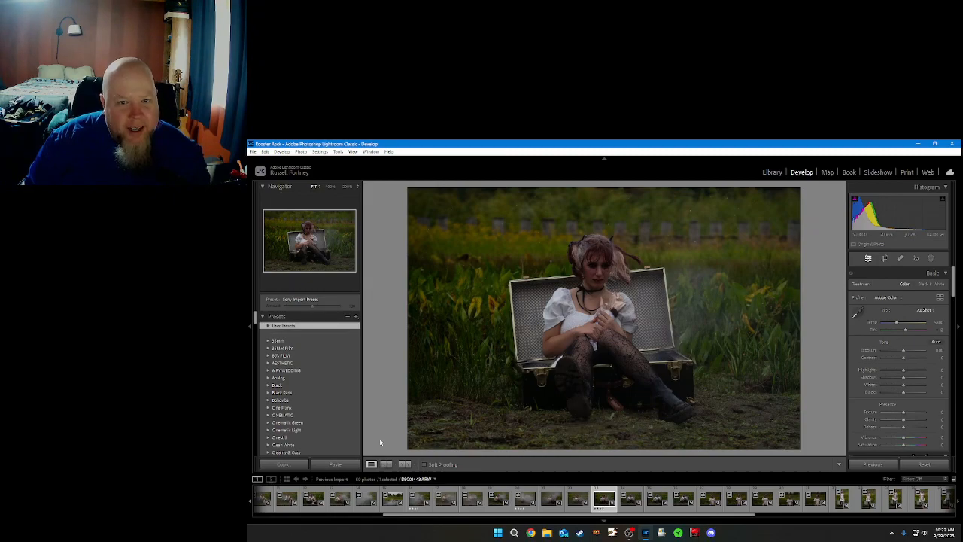
Step: Review the photos following DSC01443.ARW and rate DSC01452.ARW, the upright shot of the model standing in the suitcase, 4 stars
{"action": "key", "text": "Right"}
{"action": "key", "text": "Right"}
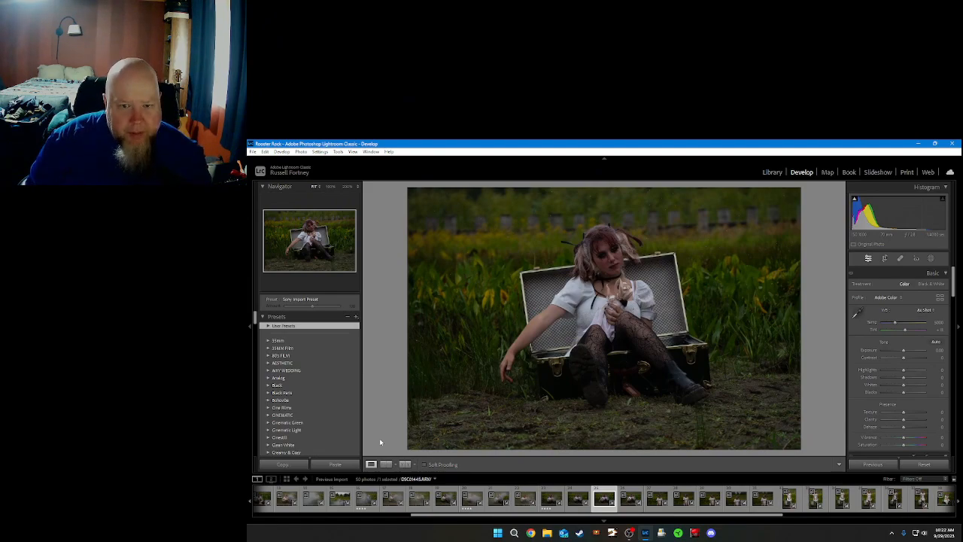
{"action": "key", "text": "Right"}
{"action": "key", "text": "Right"}
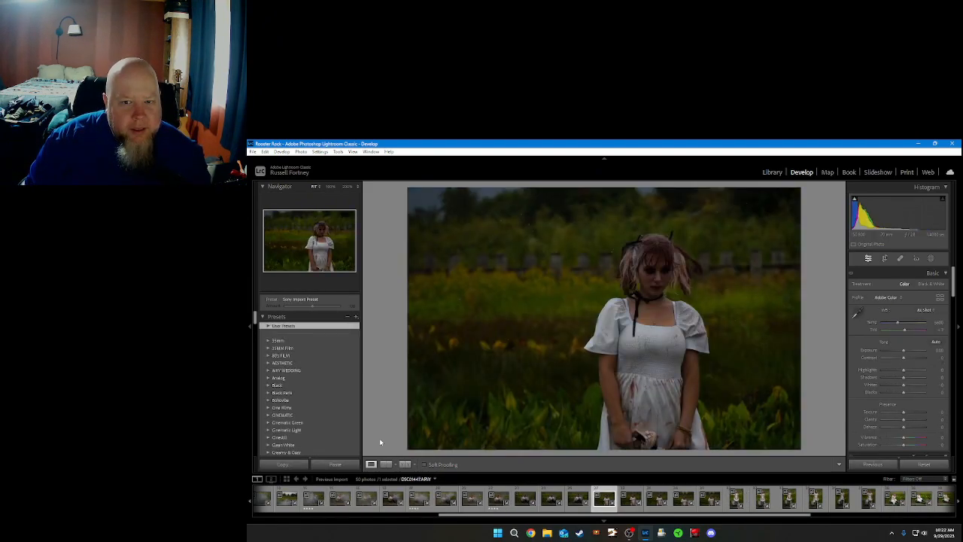
{"action": "key", "text": "Right"}
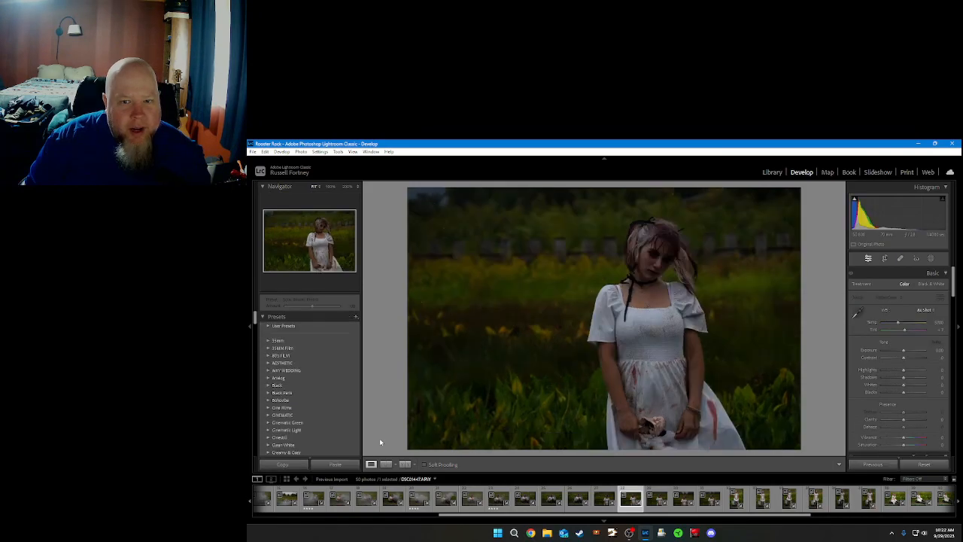
{"action": "key", "text": "Right"}
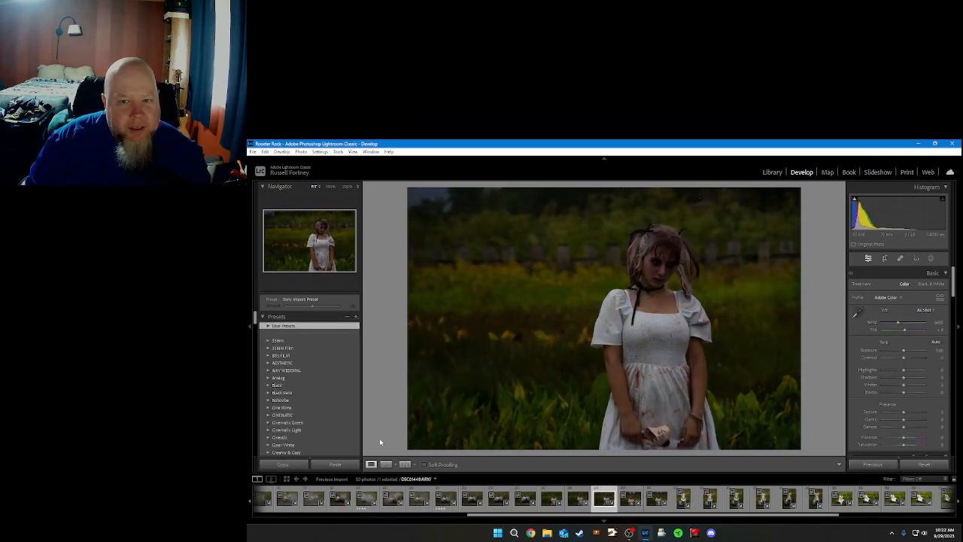
{"action": "key", "text": "Right"}
{"action": "key", "text": "Left"}
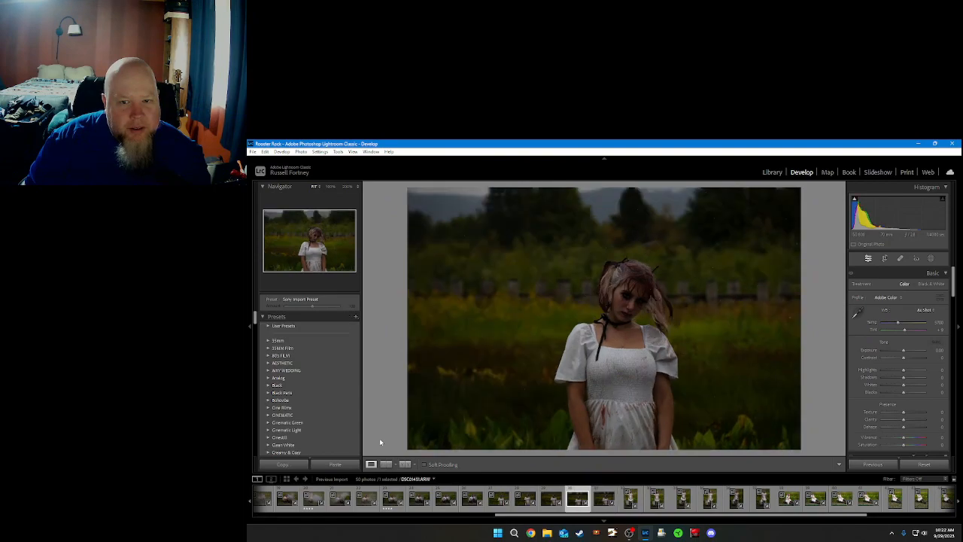
{"action": "key", "text": "Right"}
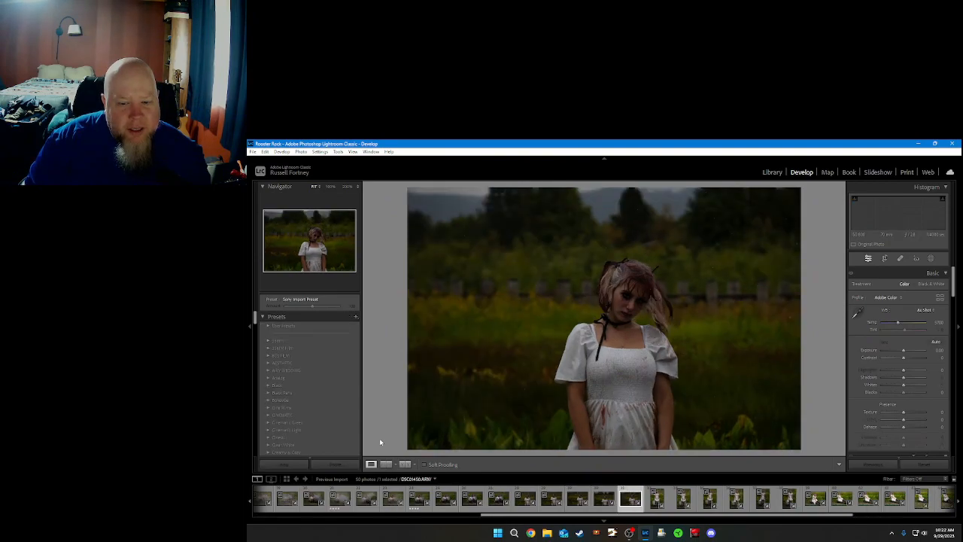
{"action": "key", "text": "Right"}
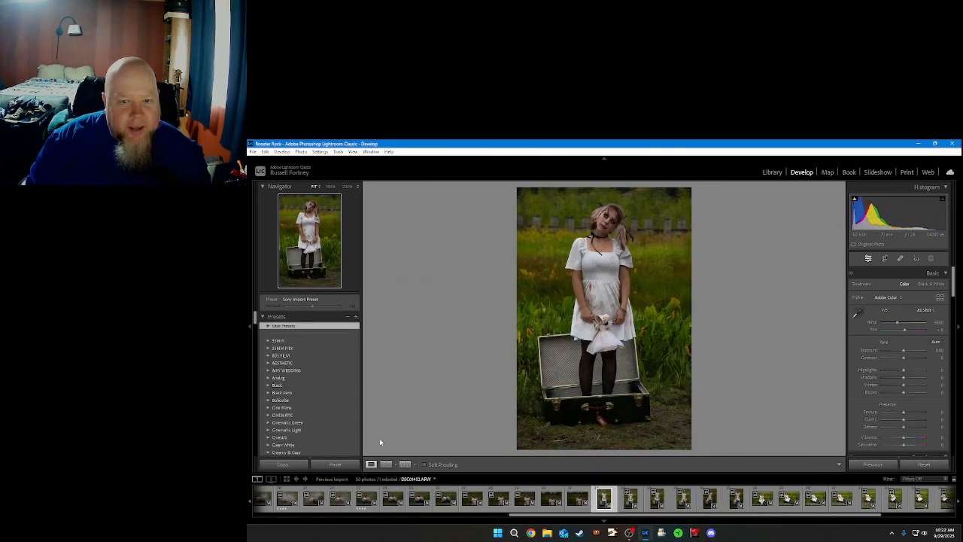
{"action": "key", "text": "4"}
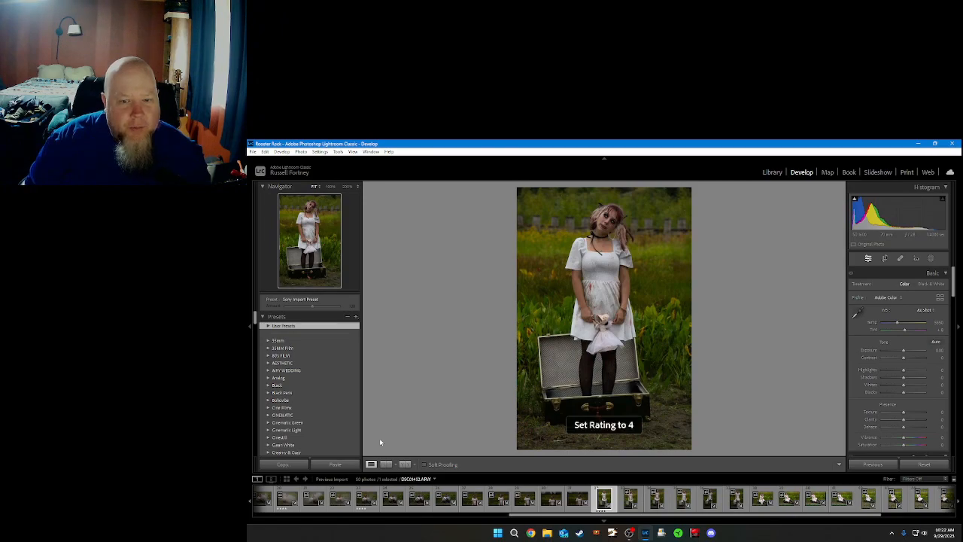
Step: Compare the next standing suitcase shots and rate DSC01455.ARW, with the doll hanging at the model's side, 4 stars
{"action": "key", "text": "Right"}
{"action": "key", "text": "Right"}
{"action": "key", "text": "Left"}
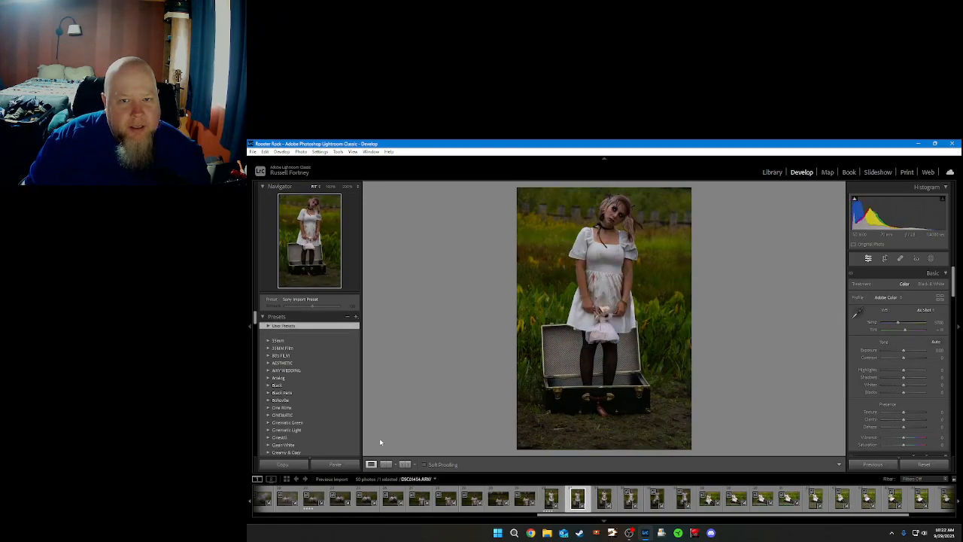
{"action": "key", "text": "Right"}
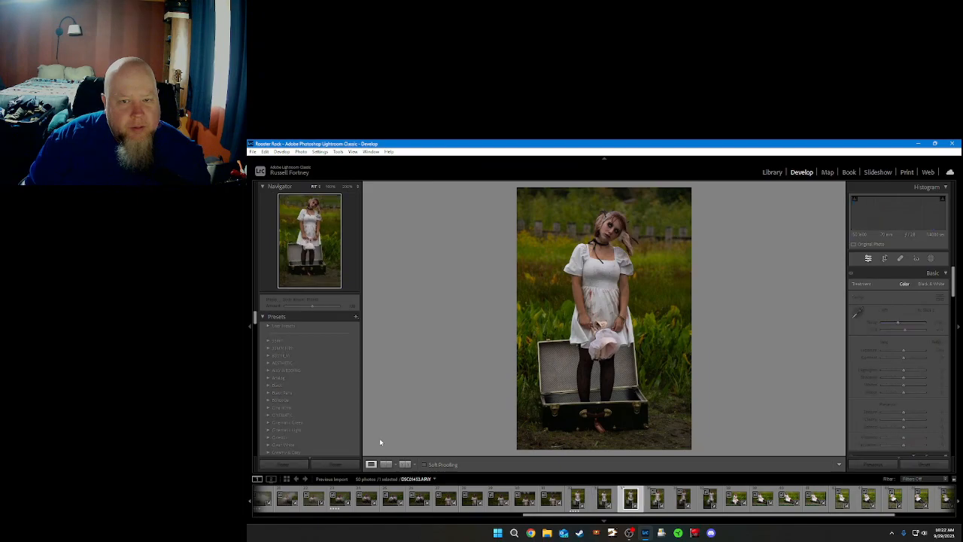
{"action": "key", "text": "Right"}
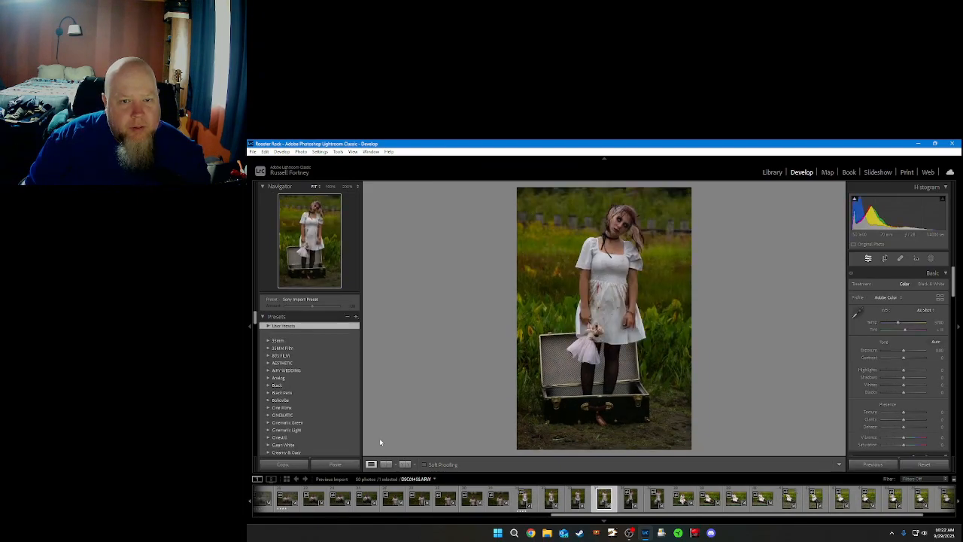
{"action": "key", "text": "Left"}
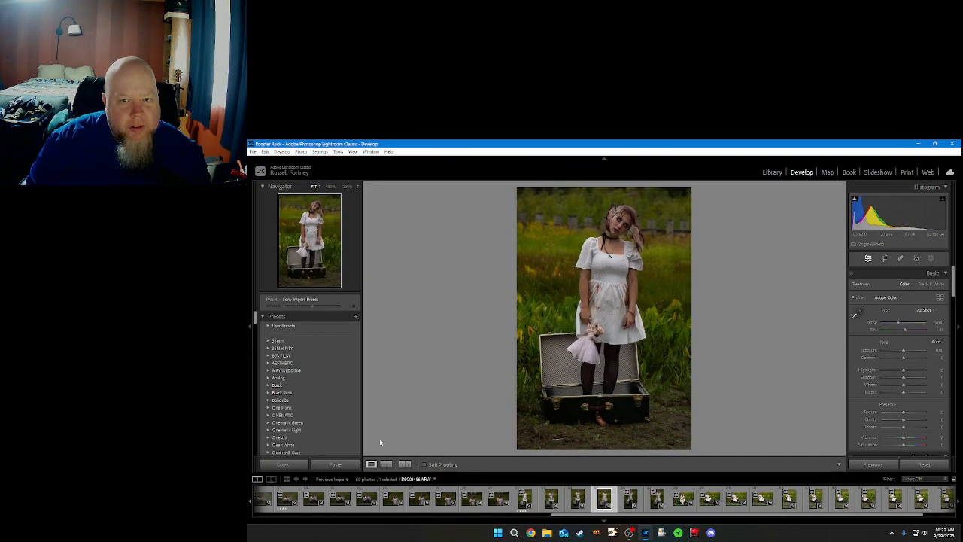
{"action": "key", "text": "4"}
Step: Pass over the two darker standing shots and rate DSC01458.ARW, the model sitting on the closed suitcase, 4 stars
{"action": "key", "text": "Right"}
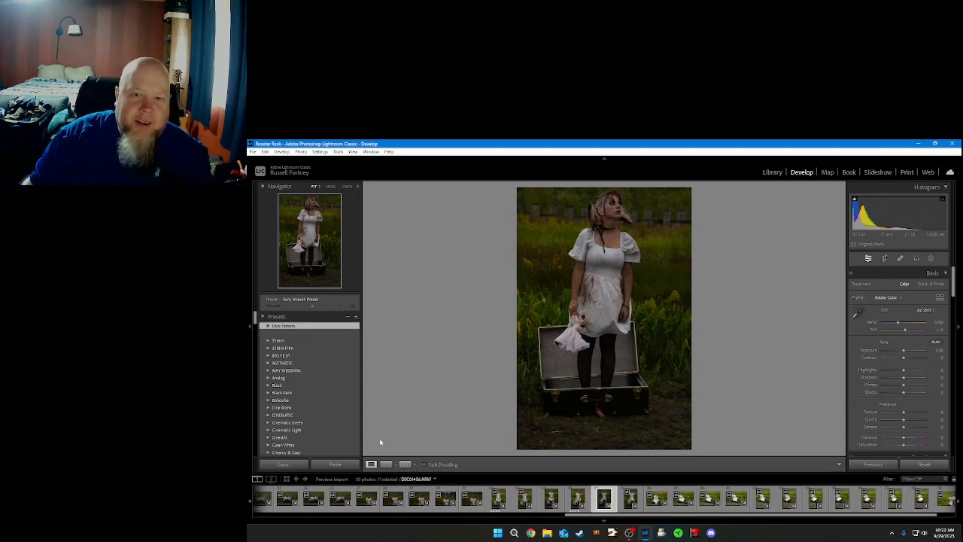
{"action": "key", "text": "Right"}
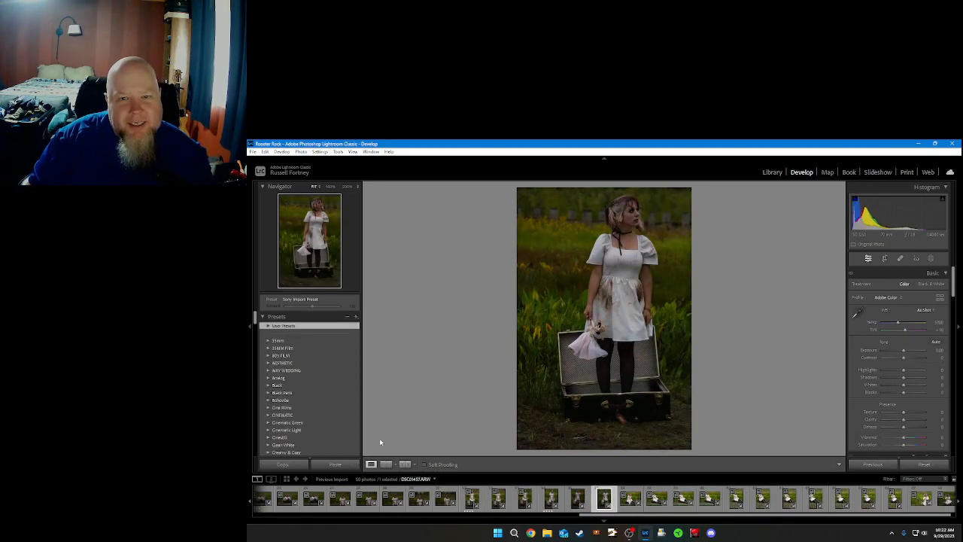
{"action": "key", "text": "Right"}
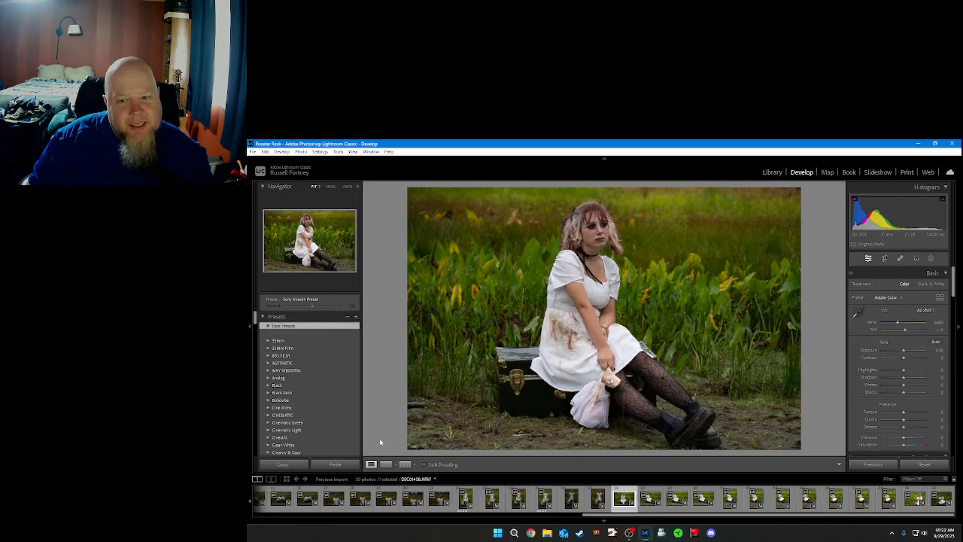
{"action": "key", "text": "4"}
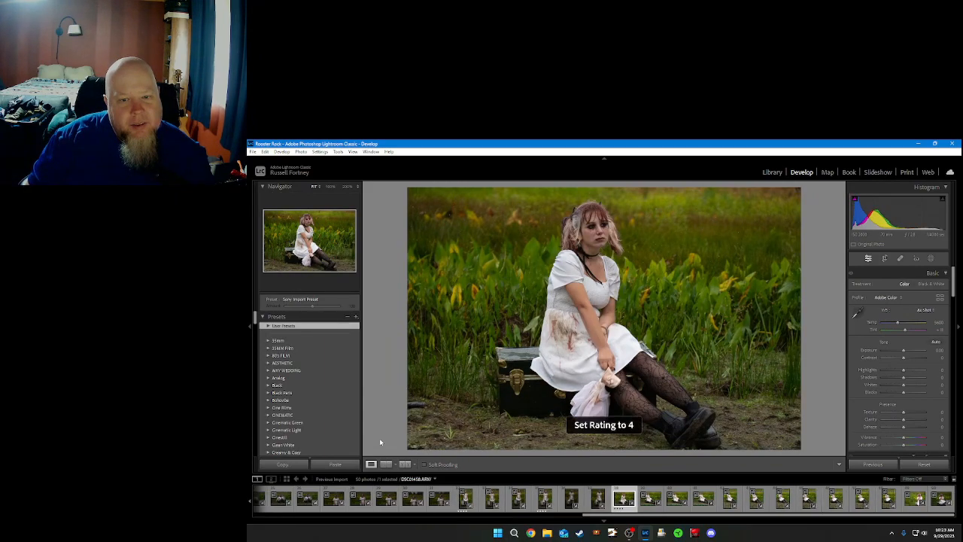
Step: Compare DSC01459.ARW with DSC01460.ARW, review the following upright seated shots and rate DSC01468.ARW 4 stars
{"action": "key", "text": "Right"}
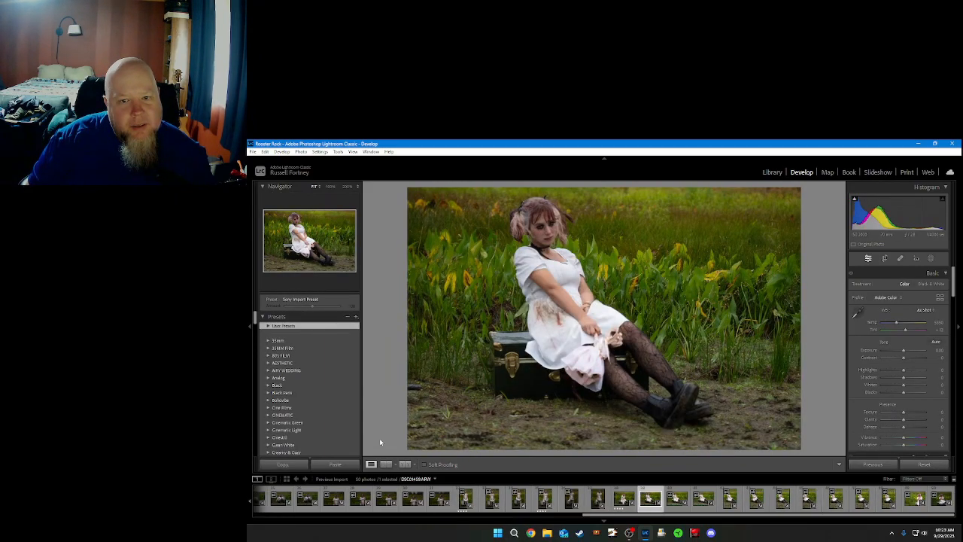
{"action": "key", "text": "Right"}
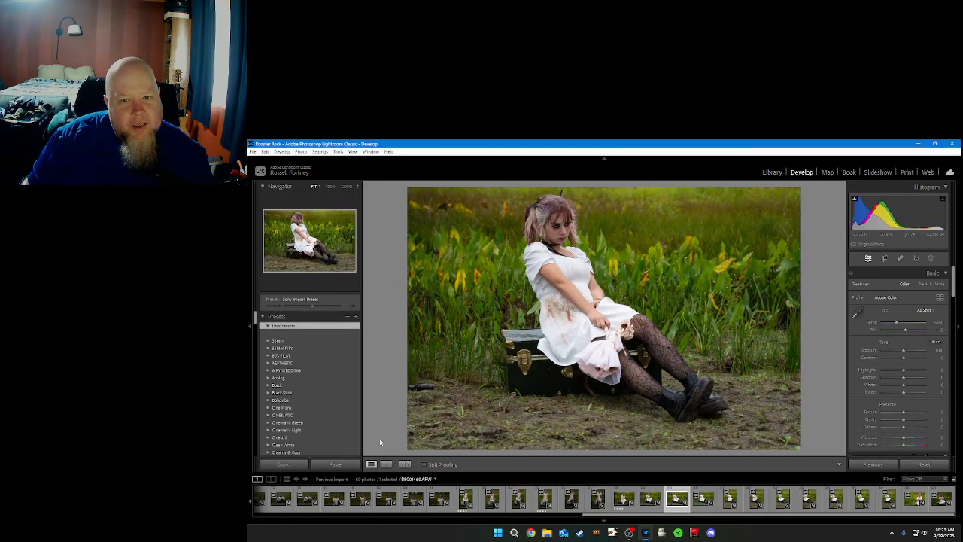
{"action": "key", "text": "Left"}
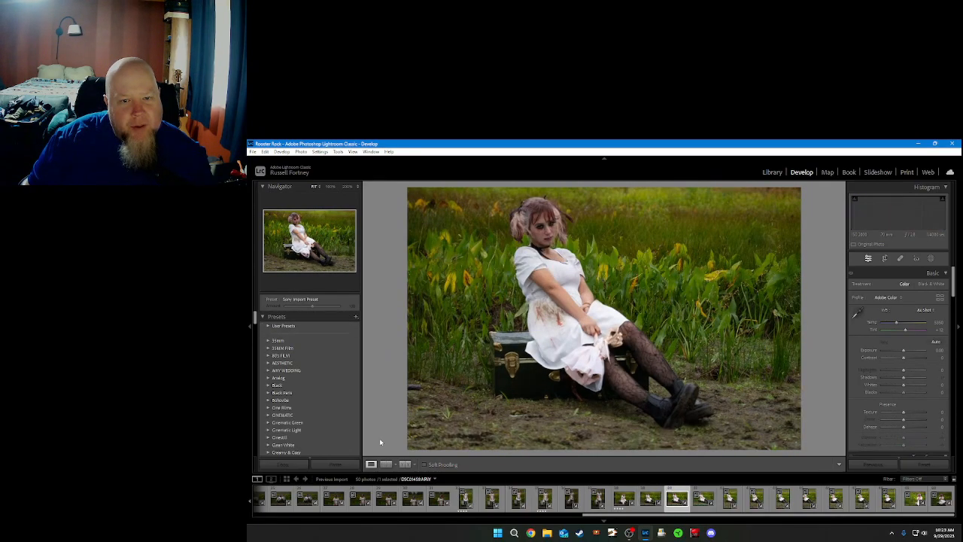
{"action": "key", "text": "Right"}
{"action": "key", "text": "Right"}
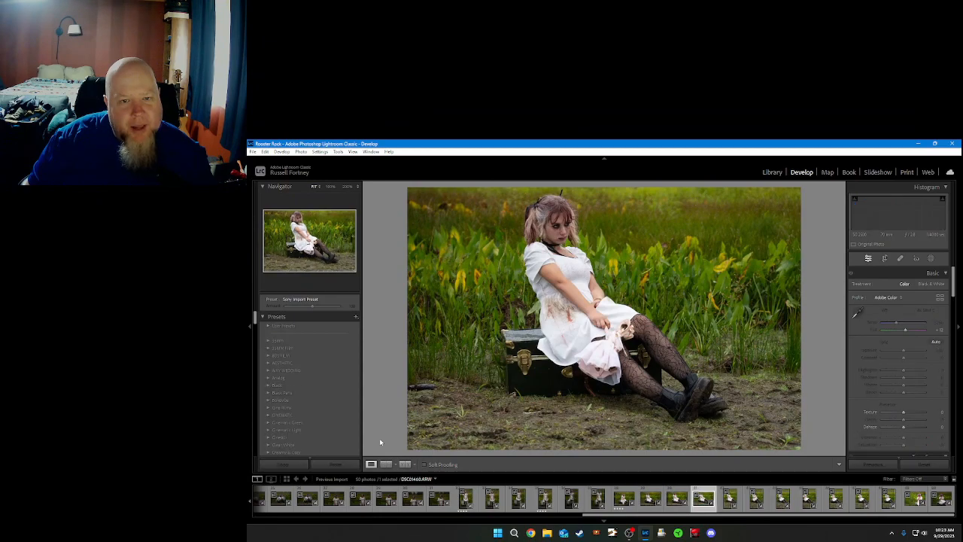
{"action": "key", "text": "Right"}
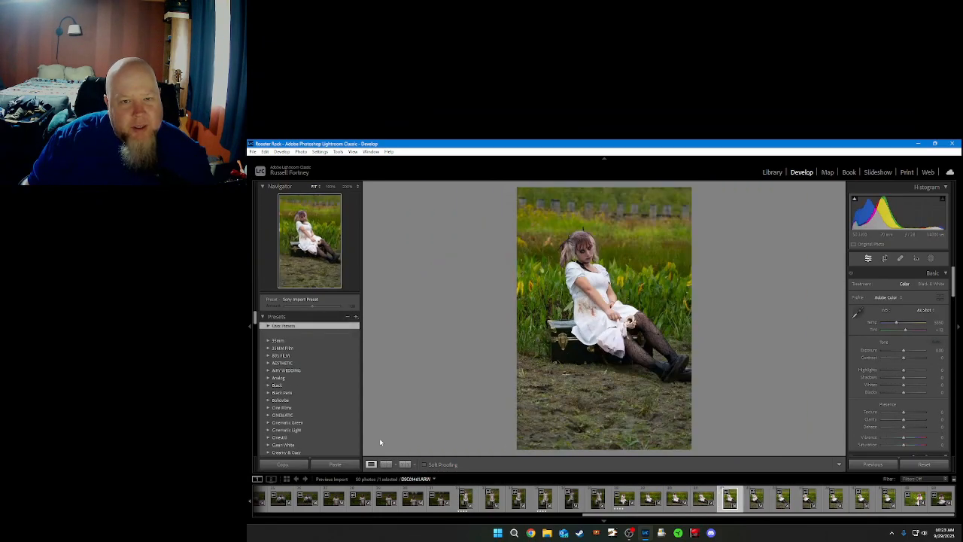
{"action": "key", "text": "Right"}
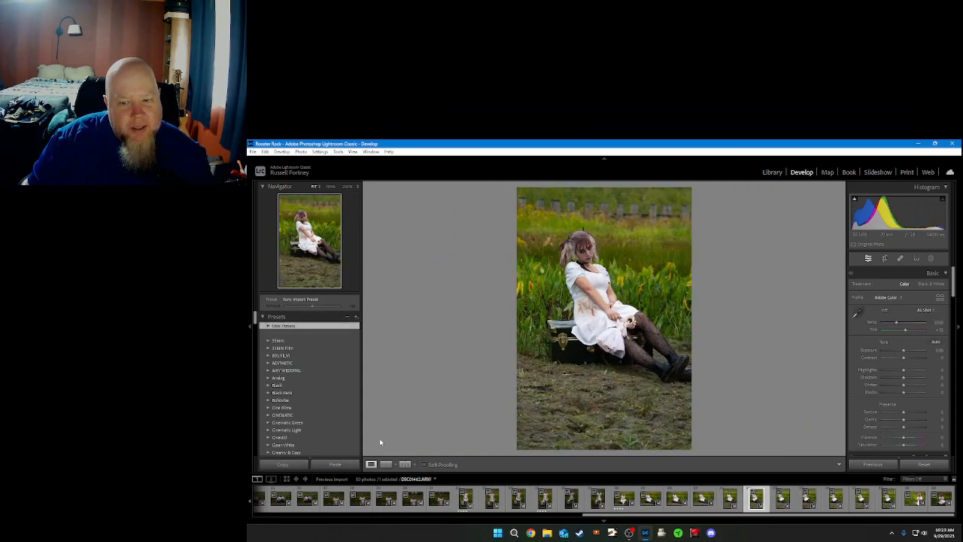
{"action": "key", "text": "Right"}
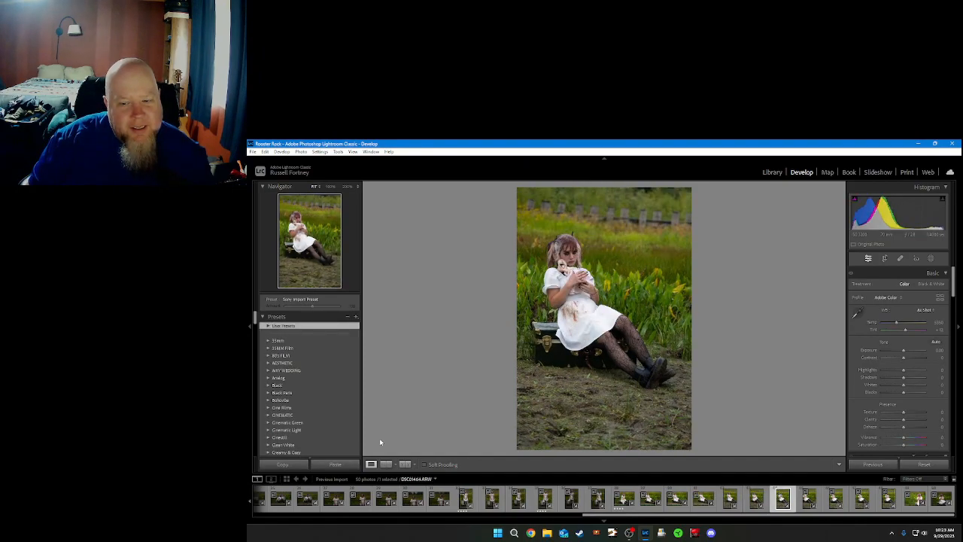
{"action": "key", "text": "Right"}
{"action": "key", "text": "Right"}
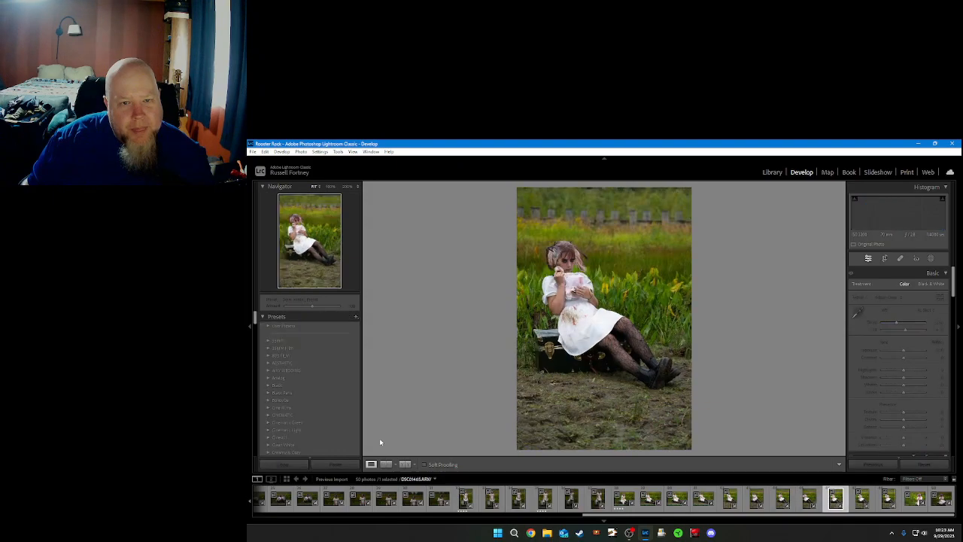
{"action": "key", "text": "Right"}
{"action": "key", "text": "Right"}
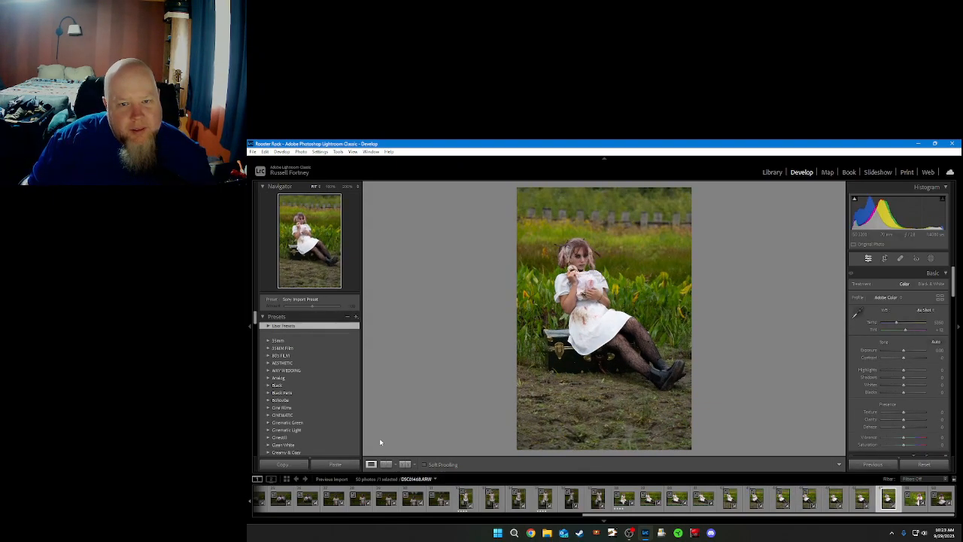
{"action": "key", "text": "4"}
Step: Pass over DSC01469.ARW and rate the final photo, DSC01470.ARW, of the model hugging the doll, 4 stars
{"action": "key", "text": "Right"}
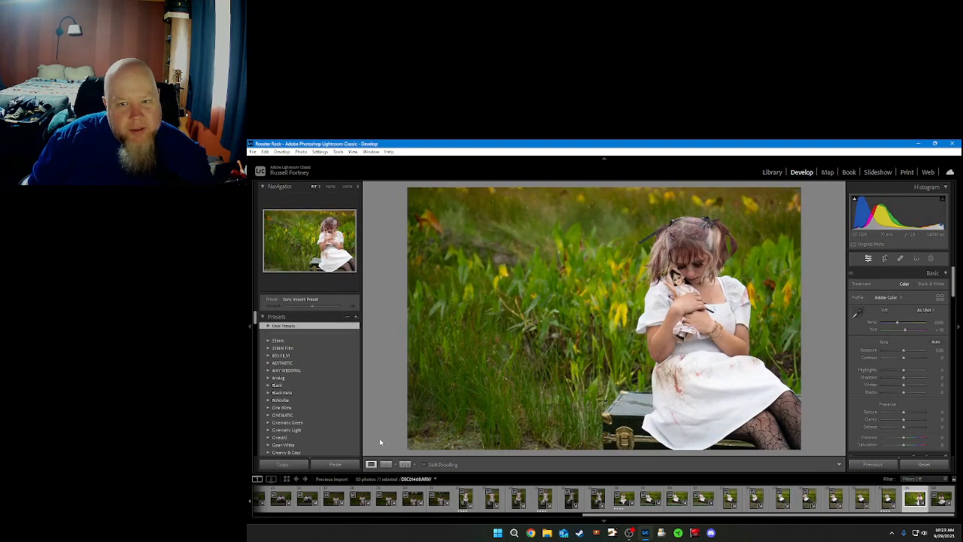
{"action": "key", "text": "Right"}
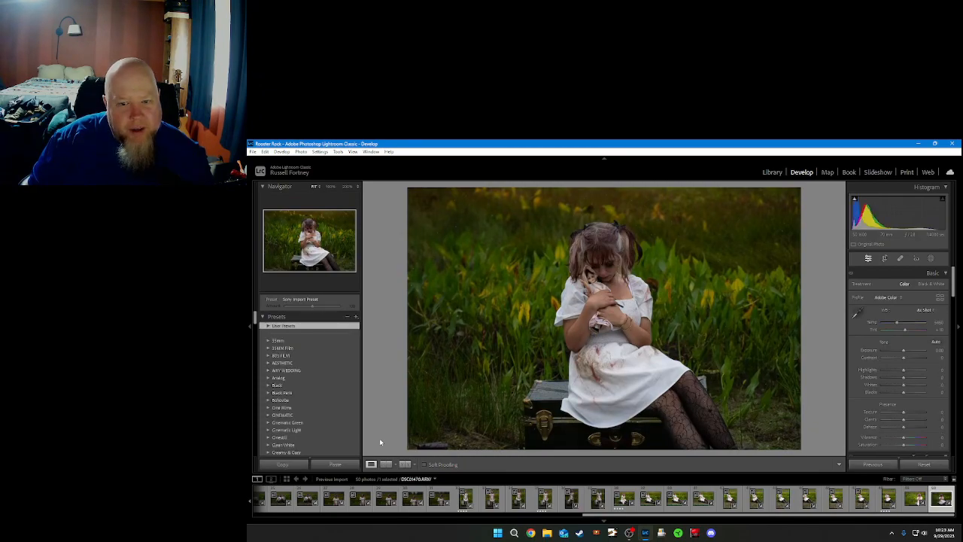
{"action": "key", "text": "4"}
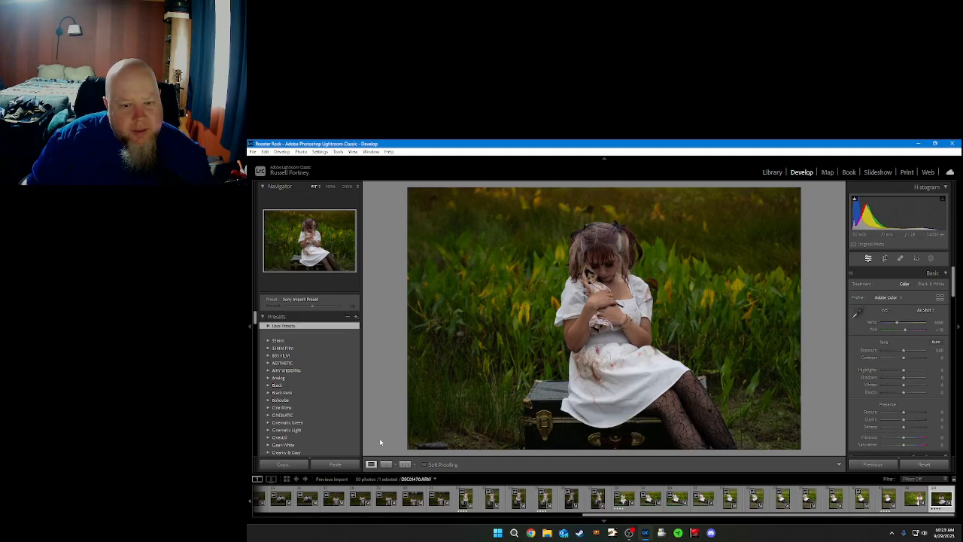
Step: Revisit the earlier seated shots and rate DSC01460.ARW, the model leaning back on the closed suitcase, 4 stars
{"action": "key", "text": "Left"}
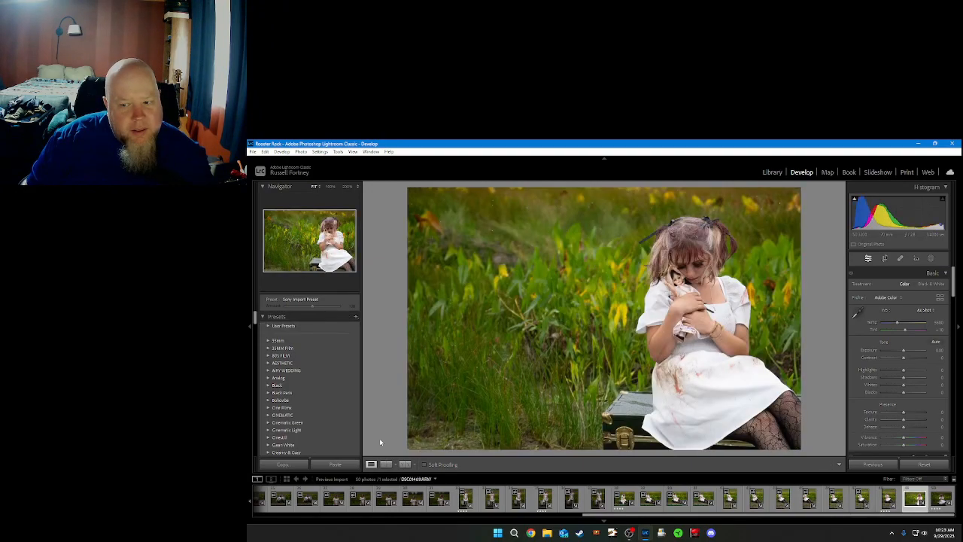
{"action": "key", "text": "Left"}
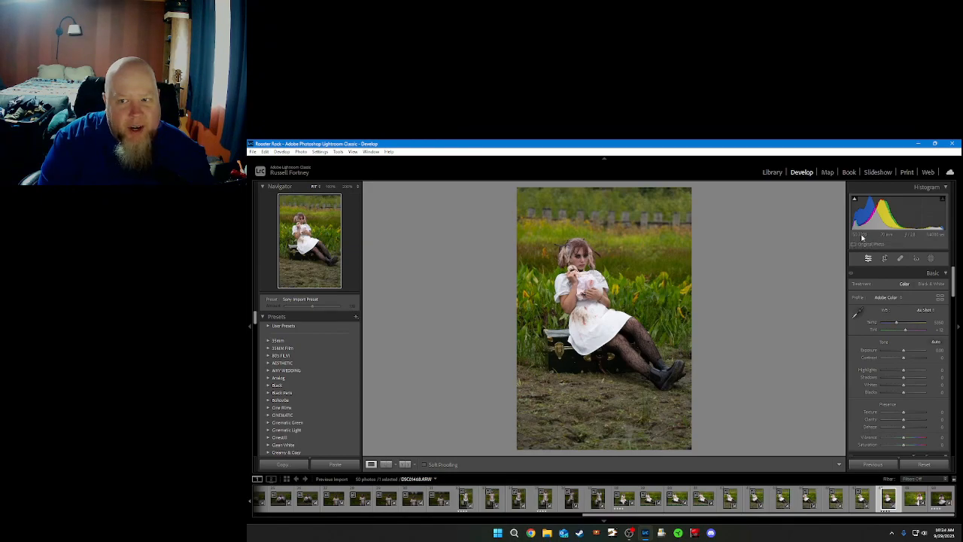
{"action": "left_click", "coordinate": [752, 504]}
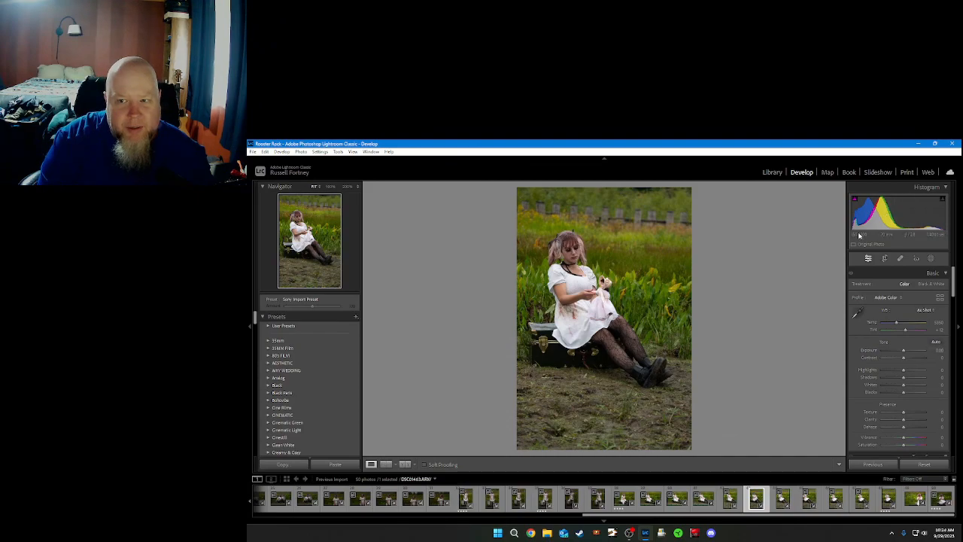
{"action": "left_click", "coordinate": [676, 502]}
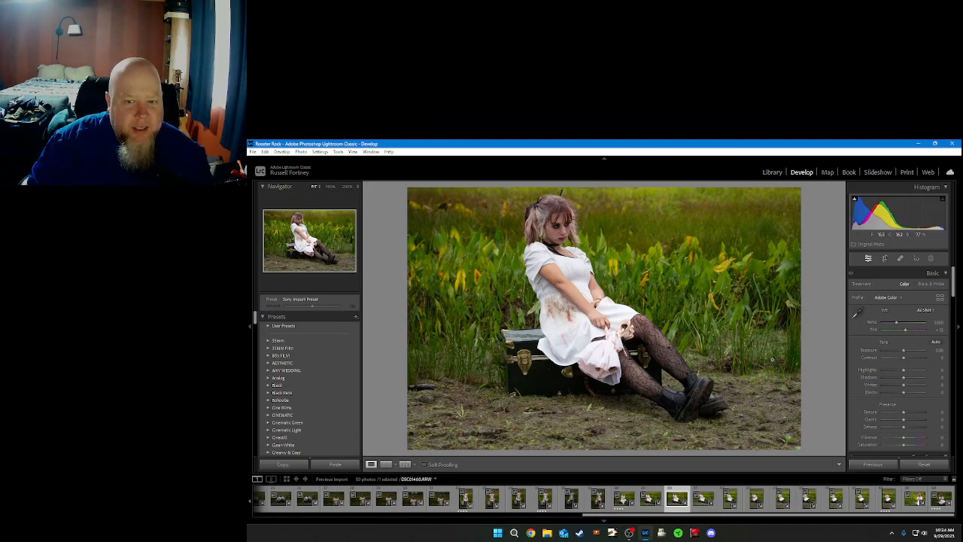
{"action": "key", "text": "4"}
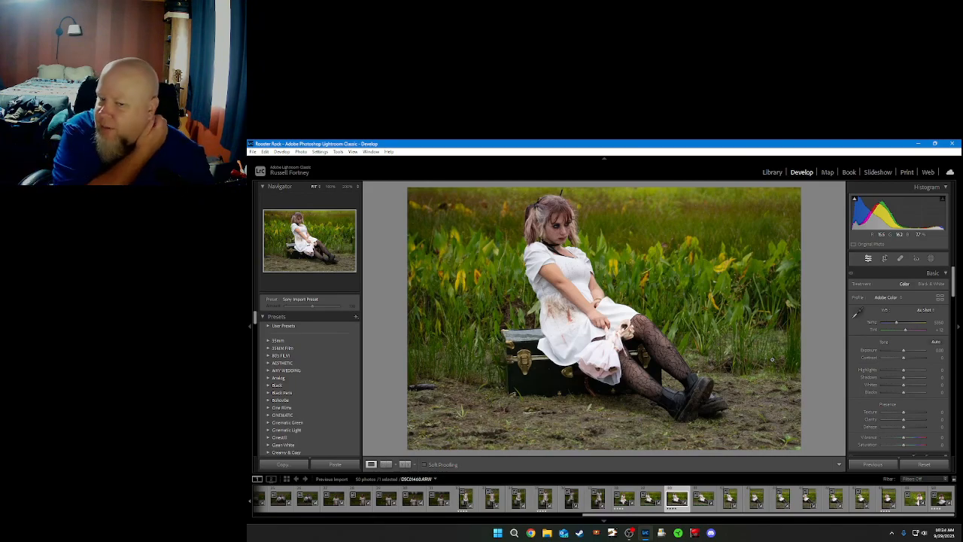
Step: Compare the neighbouring shots of the model leaning back on the closed suitcase and rate the upright DSC01462.ARW 4 stars
{"action": "key", "text": "Left"}
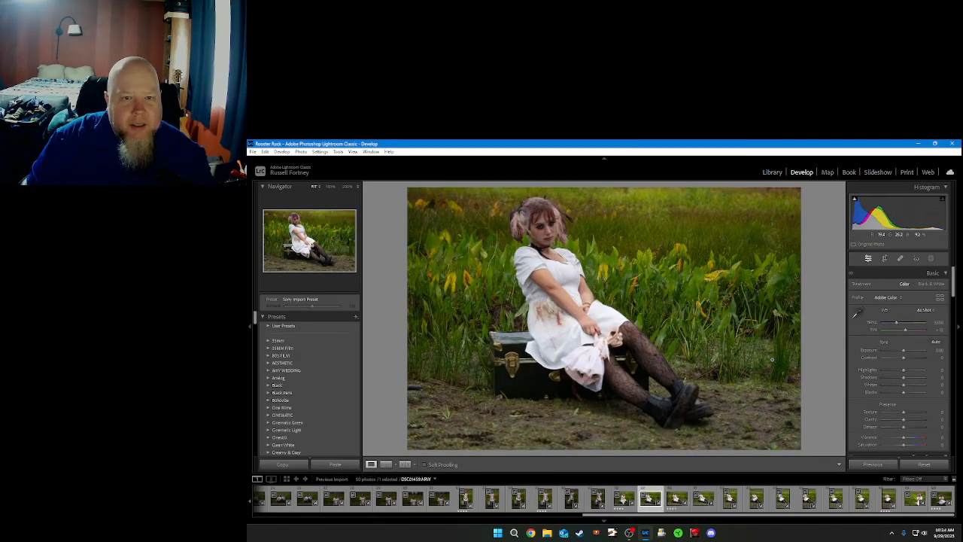
{"action": "key", "text": "Right"}
{"action": "key", "text": "Right"}
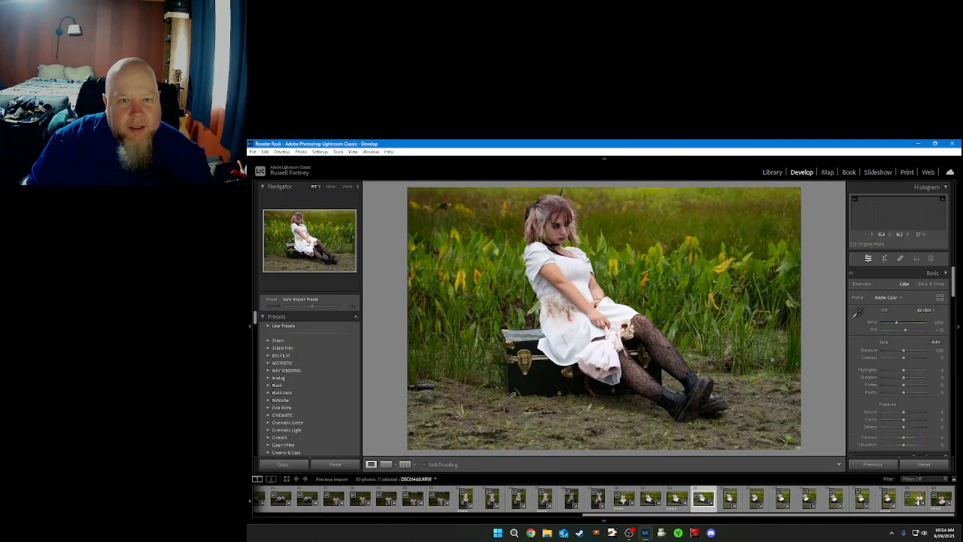
{"action": "key", "text": "Right"}
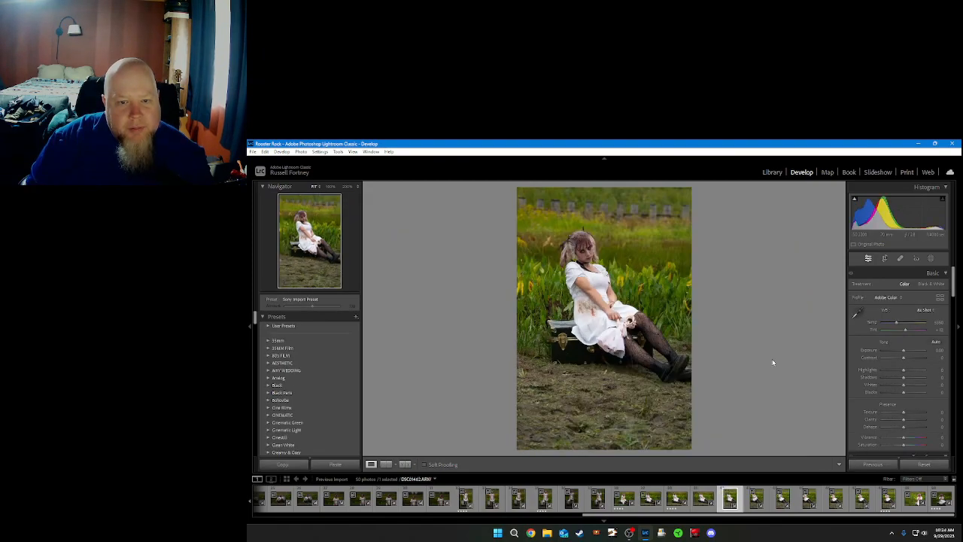
{"action": "key", "text": "4"}
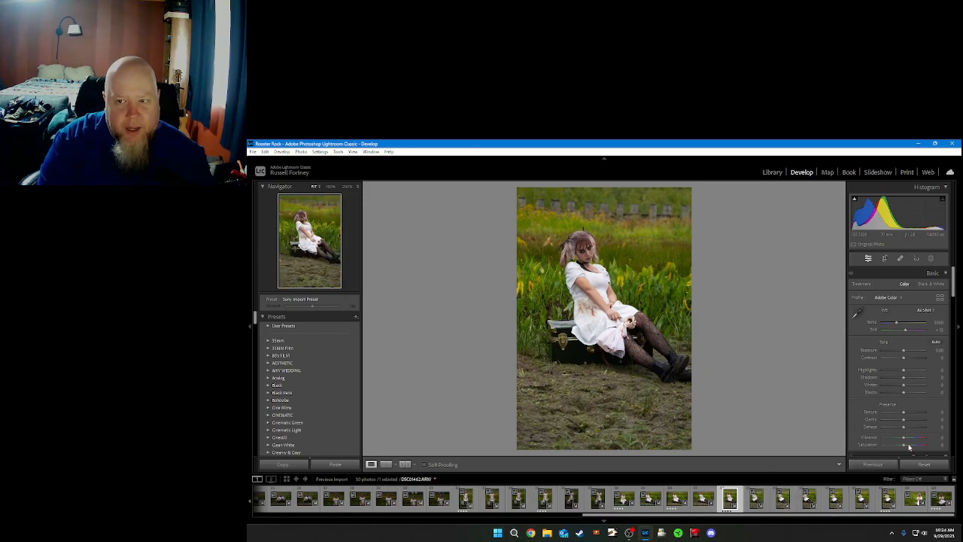
Step: Filter the filmstrip to rated photos only and open the first one
{"action": "left_click", "coordinate": [914, 478]}
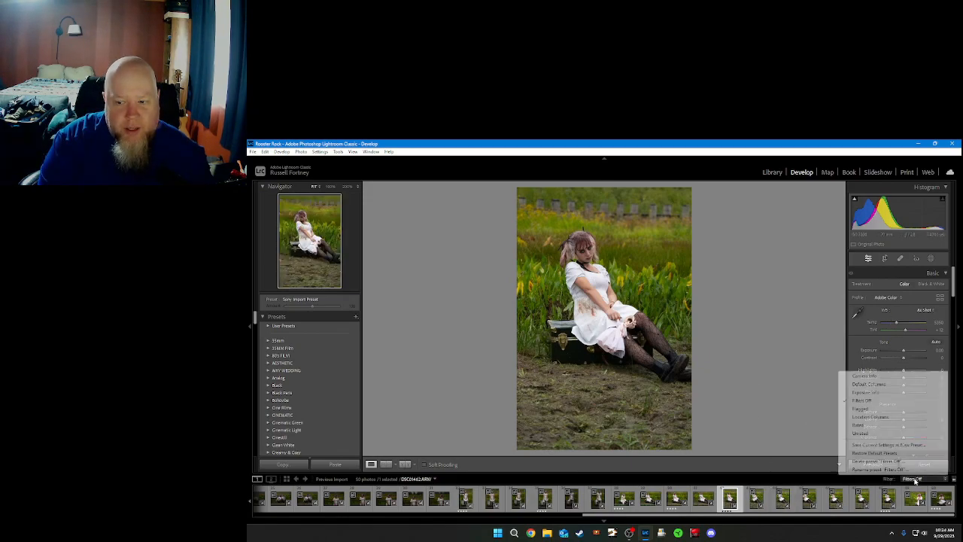
{"action": "left_click", "coordinate": [865, 425]}
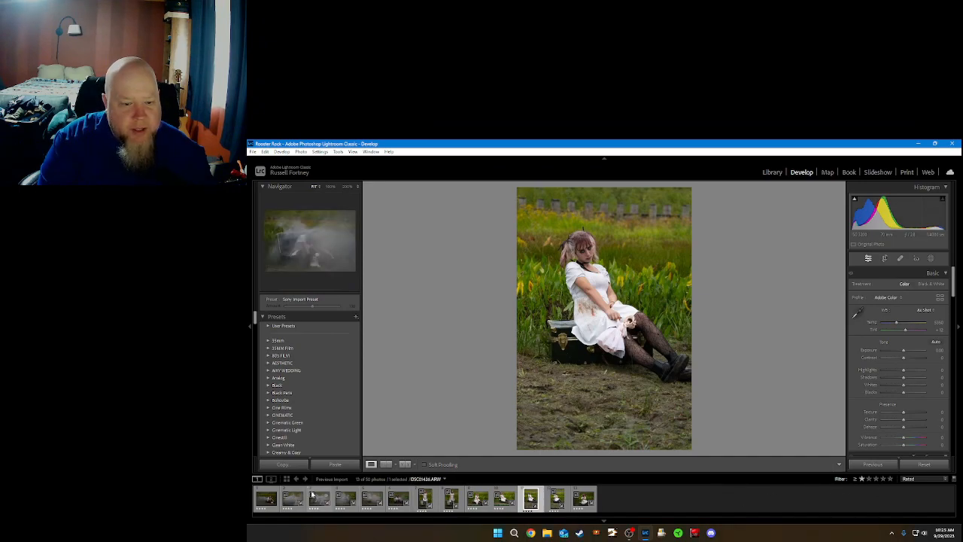
{"action": "left_click", "coordinate": [267, 499]}
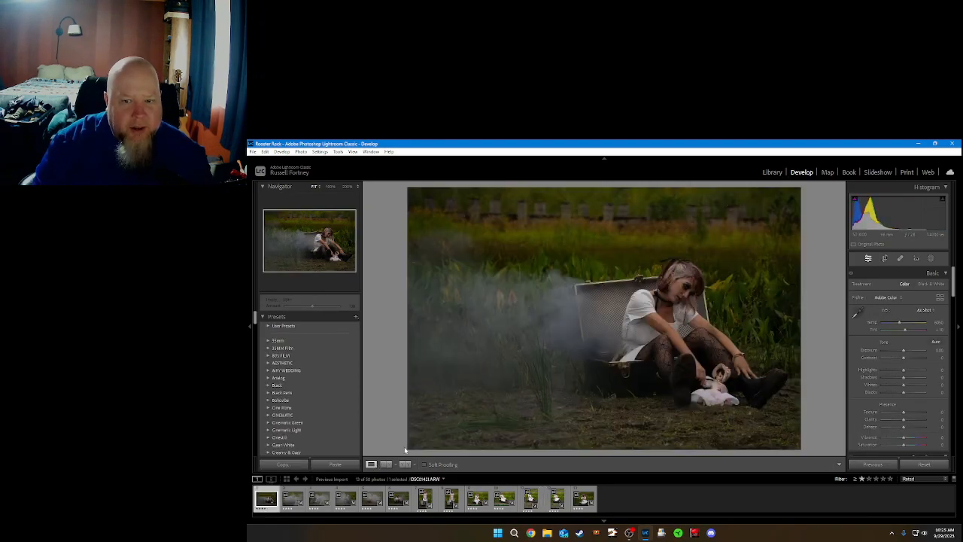
Step: Review the first rated photos with smoke and rate DSC01436.ARW, the smoky shot in the open suitcase, 5 stars
{"action": "key", "text": "Right"}
{"action": "key", "text": "Left"}
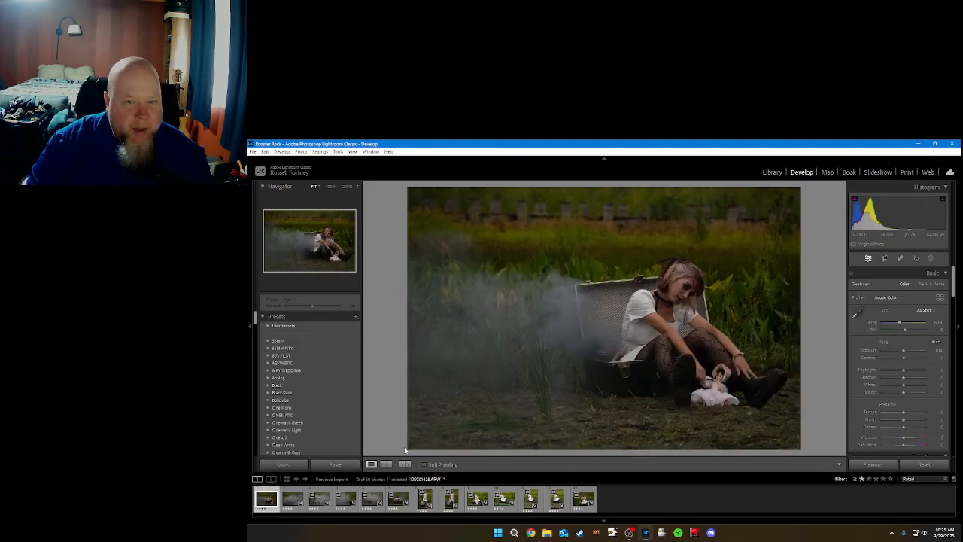
{"action": "key", "text": "Right"}
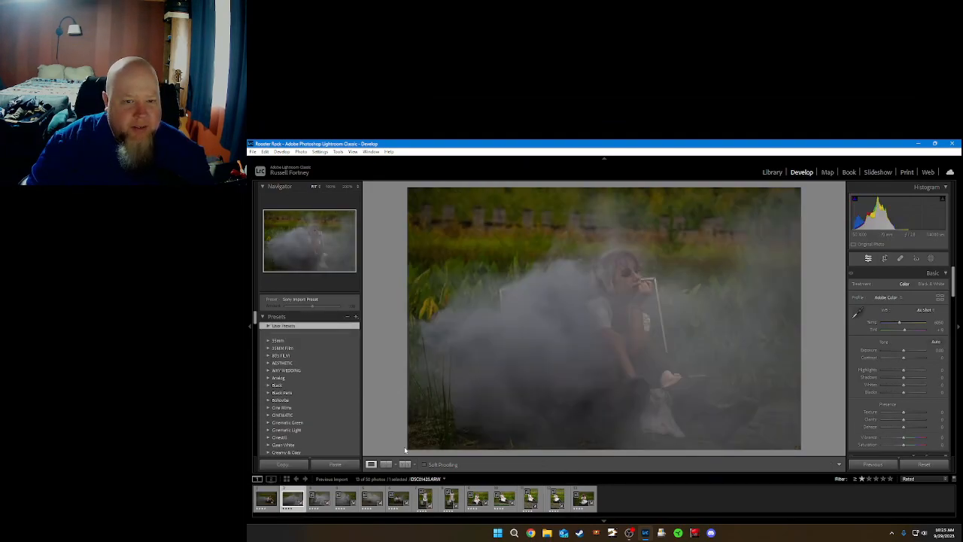
{"action": "key", "text": "Right"}
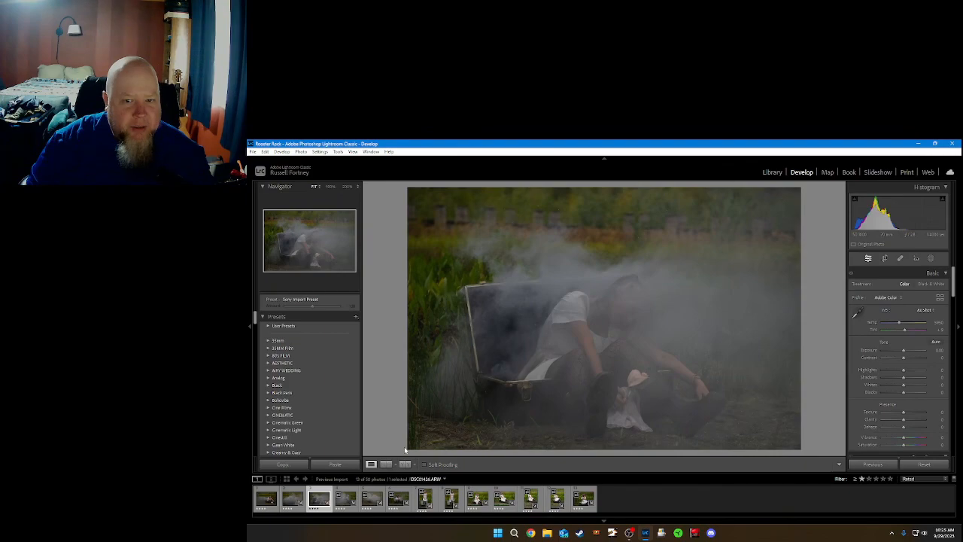
{"action": "key", "text": "Right"}
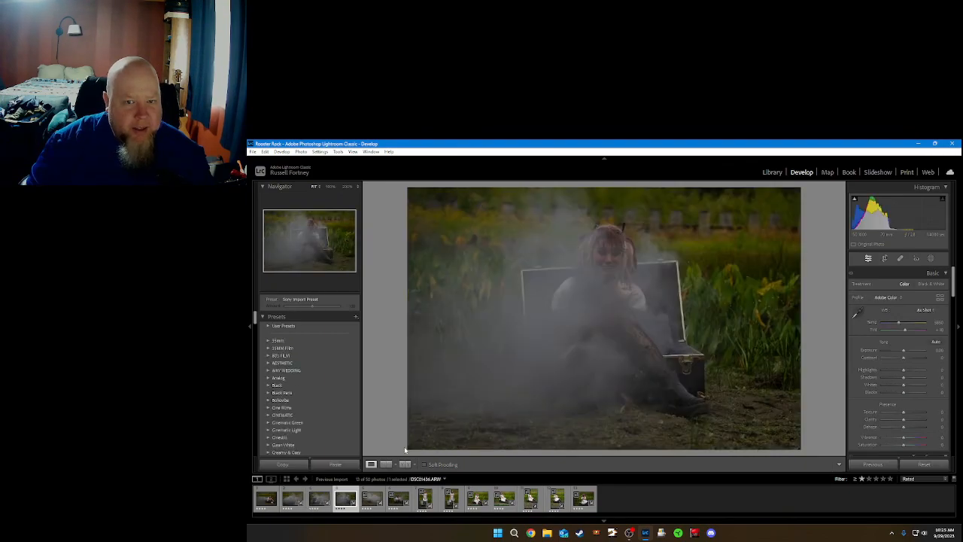
{"action": "key", "text": "5"}
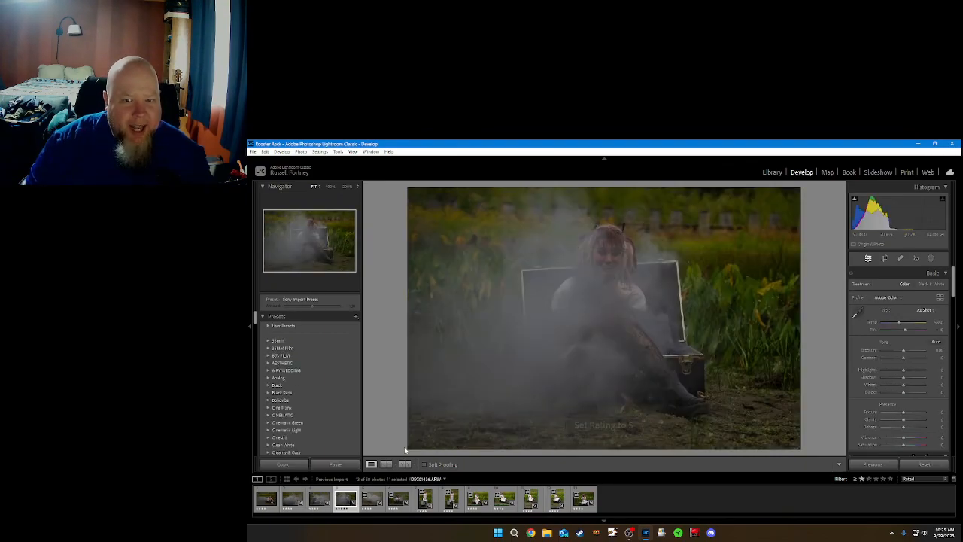
Step: Pass over DSC01440.ARW and DSC01443.ARW and rate DSC01452.ARW, the model standing in the open suitcase, 5 stars
{"action": "key", "text": "Right"}
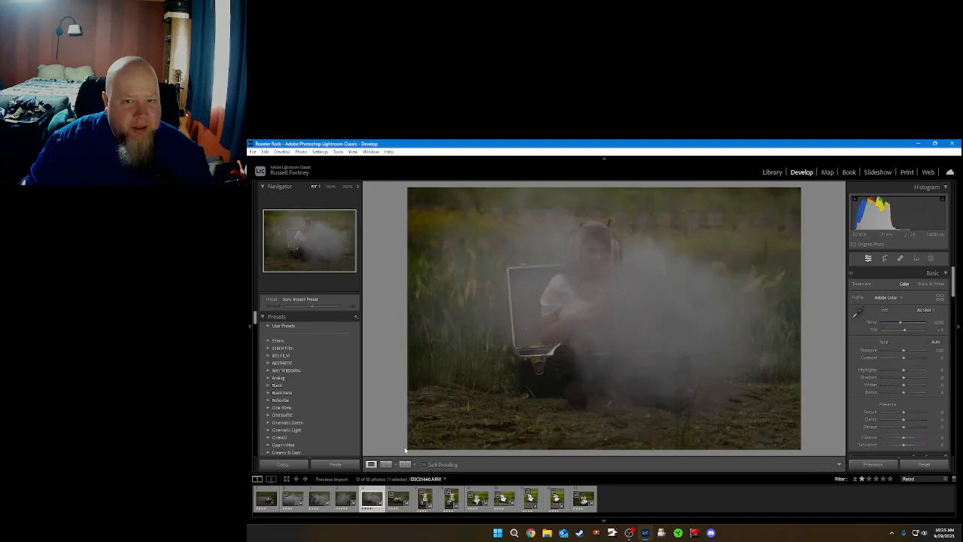
{"action": "key", "text": "Right"}
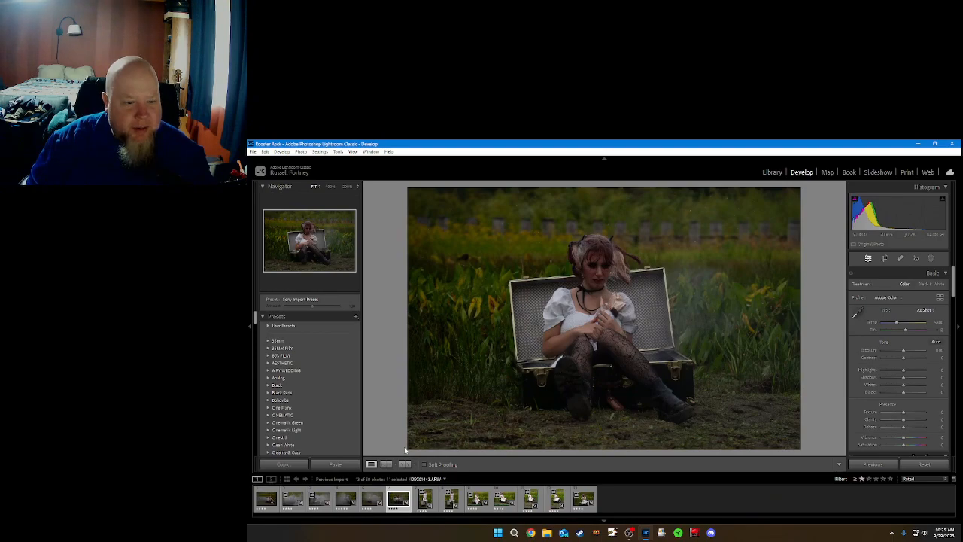
{"action": "key", "text": "Right"}
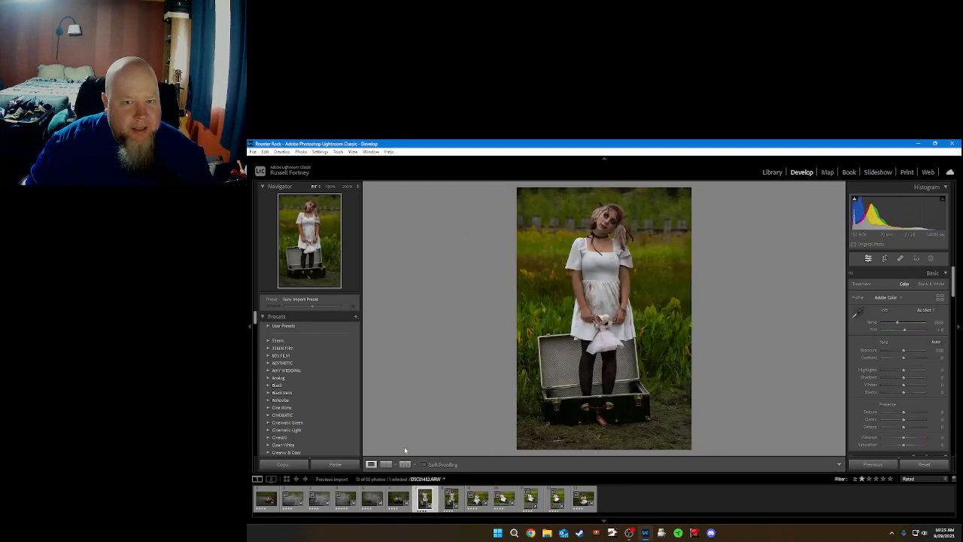
{"action": "key", "text": "5"}
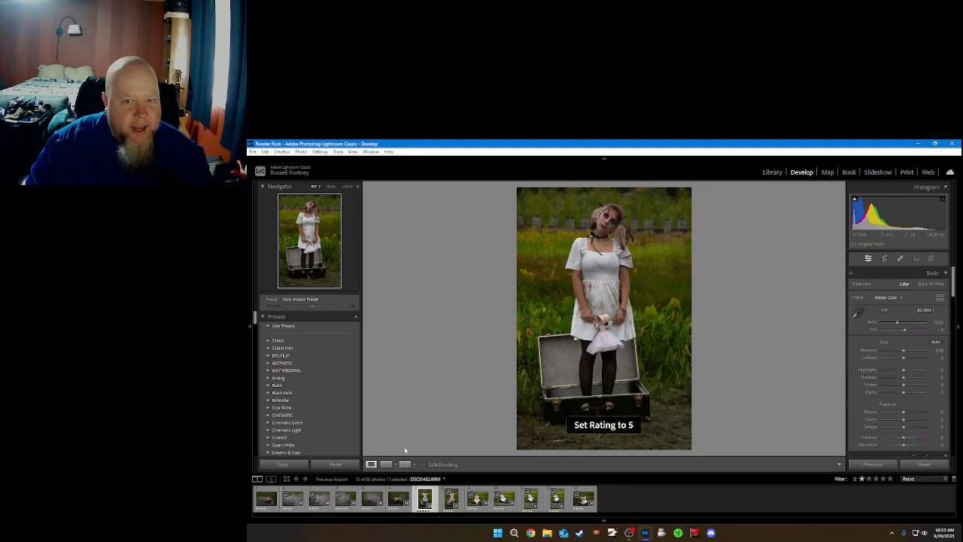
Step: Compare the standing shots DSC01452.ARW and DSC01455.ARW and keep only DSC01455.ARW as the 5-star pick
{"action": "key", "text": "Right"}
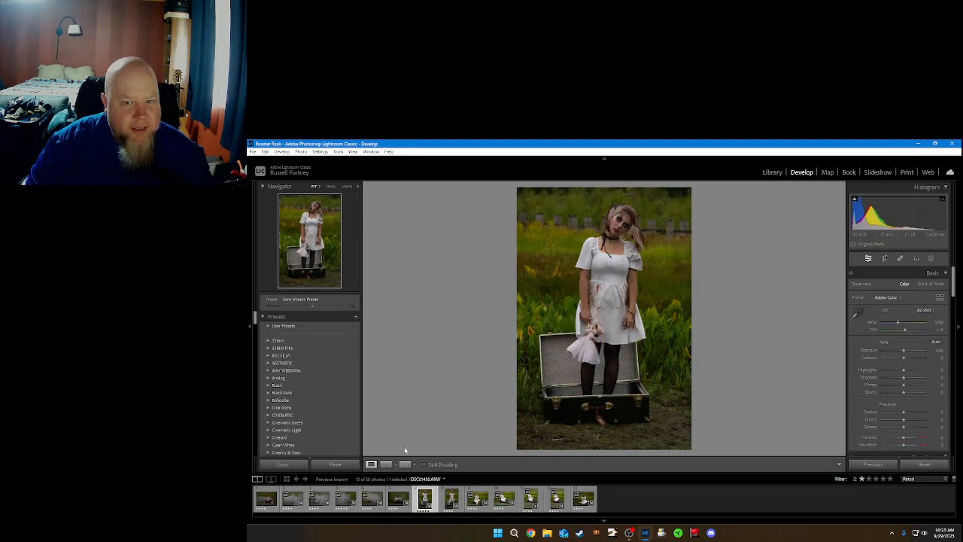
{"action": "key", "text": "Right"}
{"action": "key", "text": "Right"}
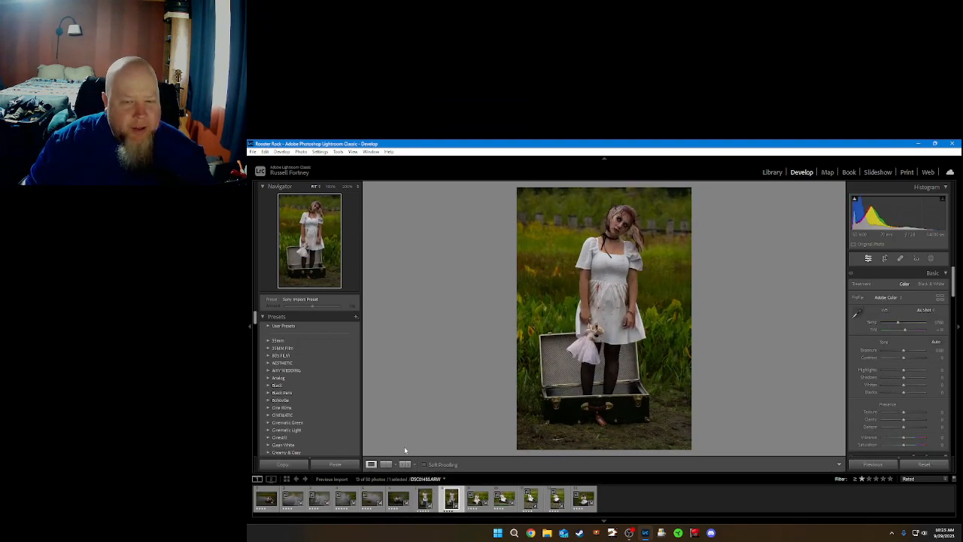
{"action": "key", "text": "Right"}
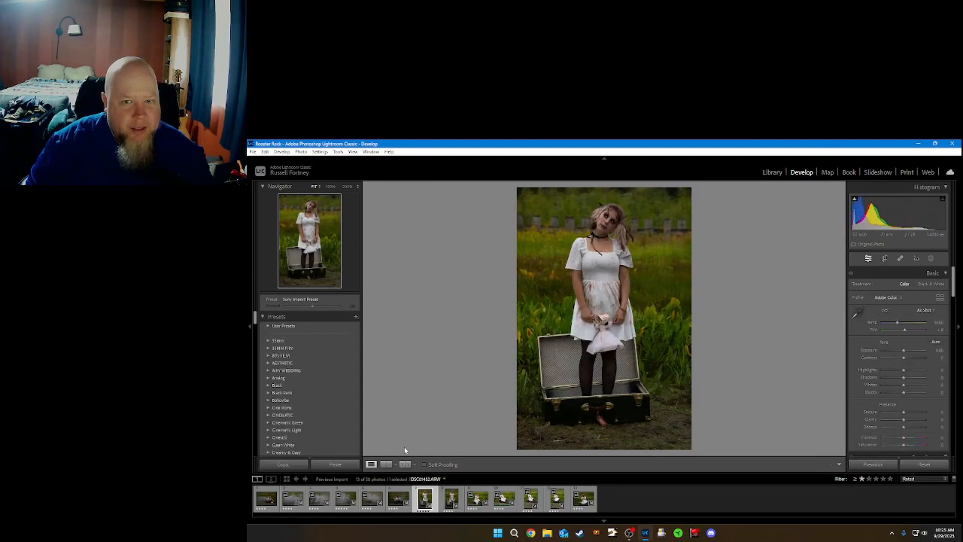
{"action": "key", "text": "Right"}
{"action": "key", "text": "5"}
{"action": "key", "text": "Right"}
{"action": "key", "text": "5"}
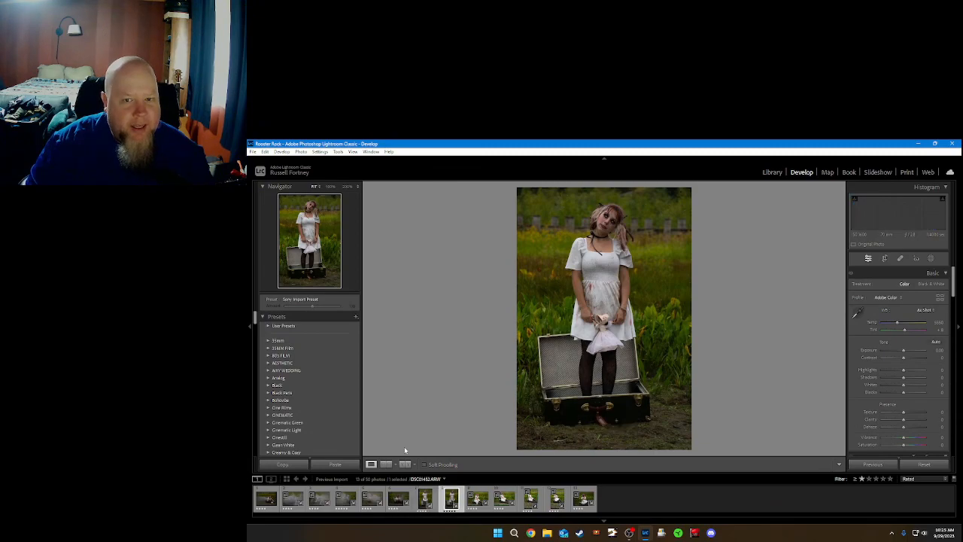
Step: Pass over DSC01458.ARW and rate the two leaning-back shots, DSC01460.ARW and DSC01462.ARW, 5 stars
{"action": "key", "text": "Right"}
{"action": "key", "text": "Right"}
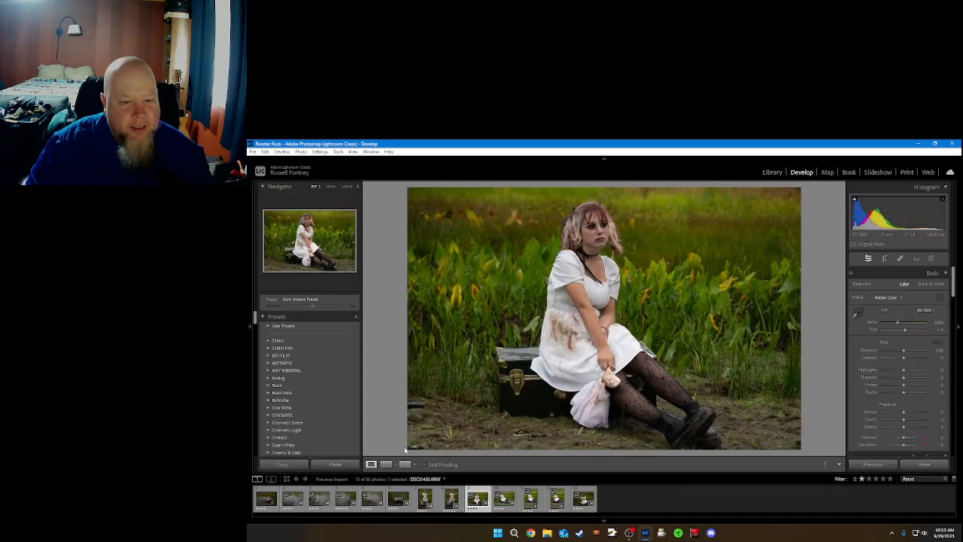
{"action": "key", "text": "Right"}
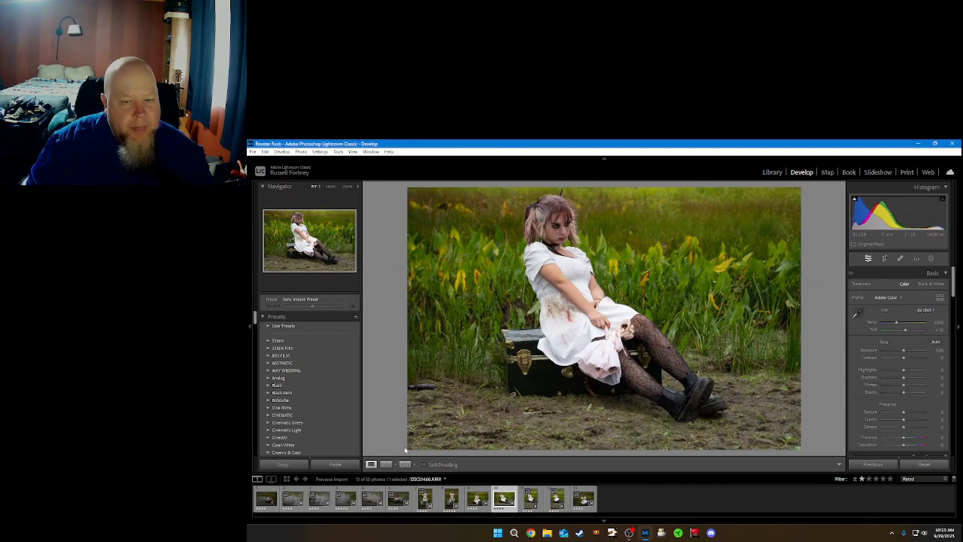
{"action": "key", "text": "5"}
{"action": "key", "text": "Right"}
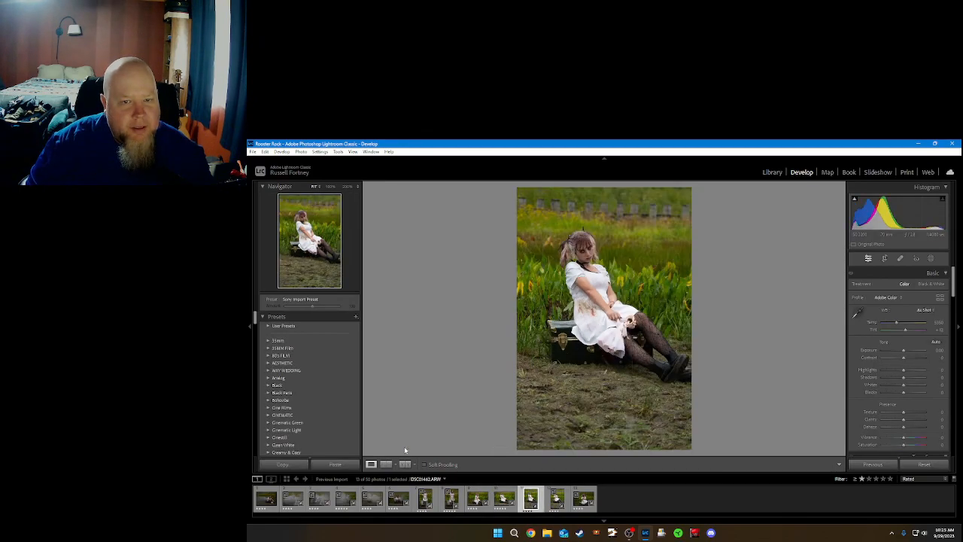
{"action": "key", "text": "5"}
Step: Pass over DSC01468.ARW and rate DSC01470.ARW, the model hugging the doll, 5 stars
{"action": "key", "text": "Right"}
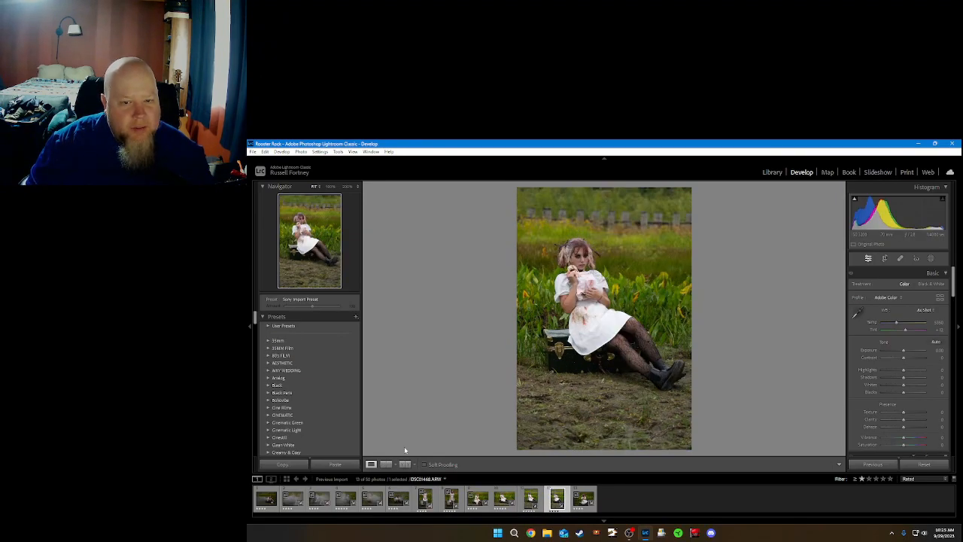
{"action": "key", "text": "Right"}
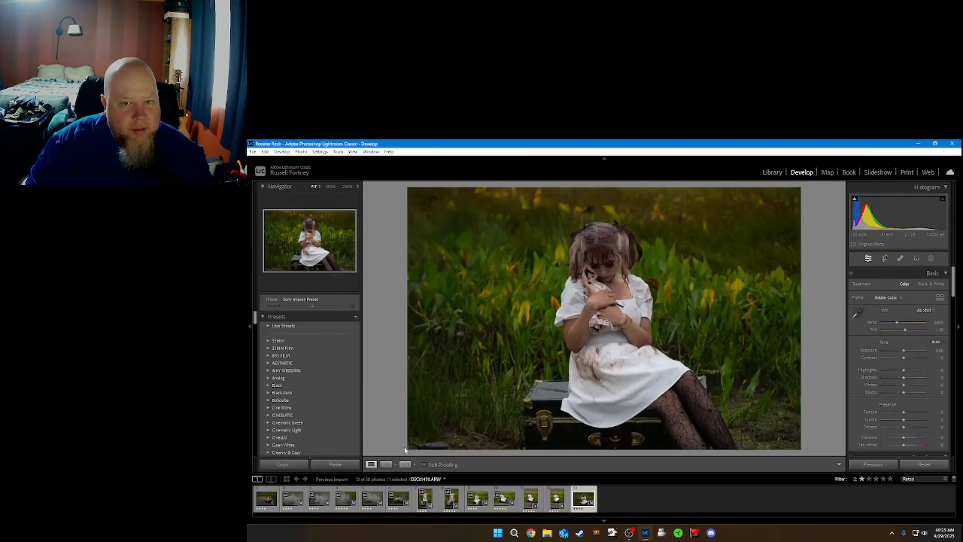
{"action": "key", "text": "5"}
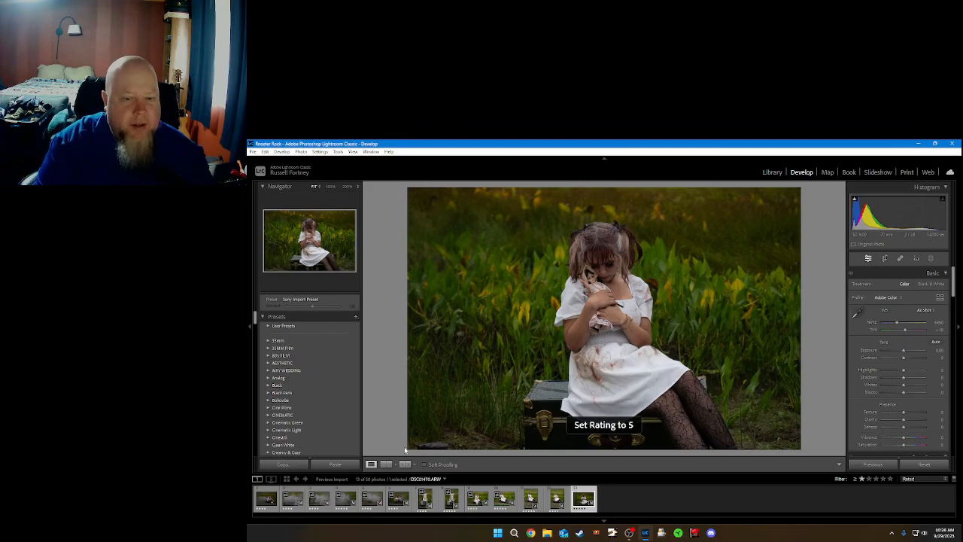
Step: Narrow the filmstrip filter to 5-star photos and select all of them
{"action": "left_click", "coordinate": [892, 478]}
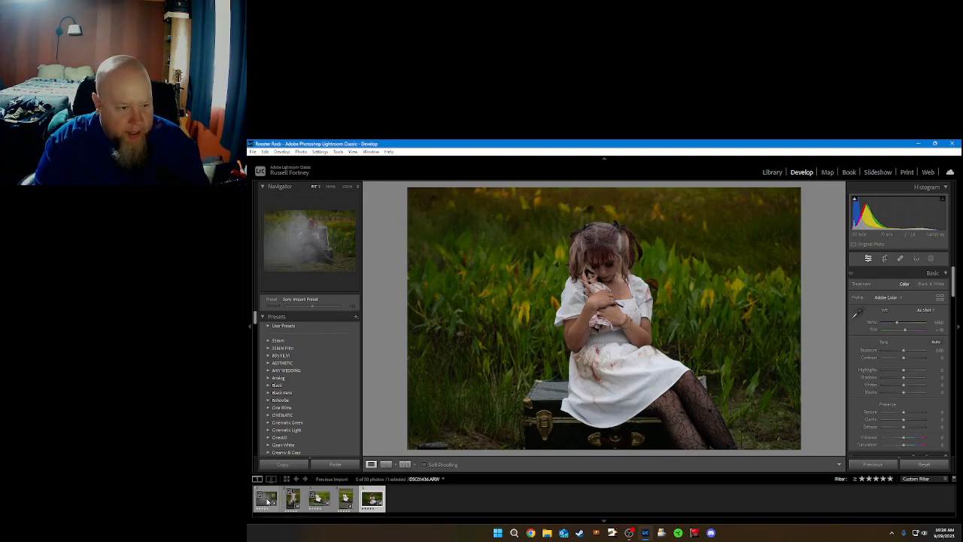
{"action": "key", "text": "ctrl+a"}
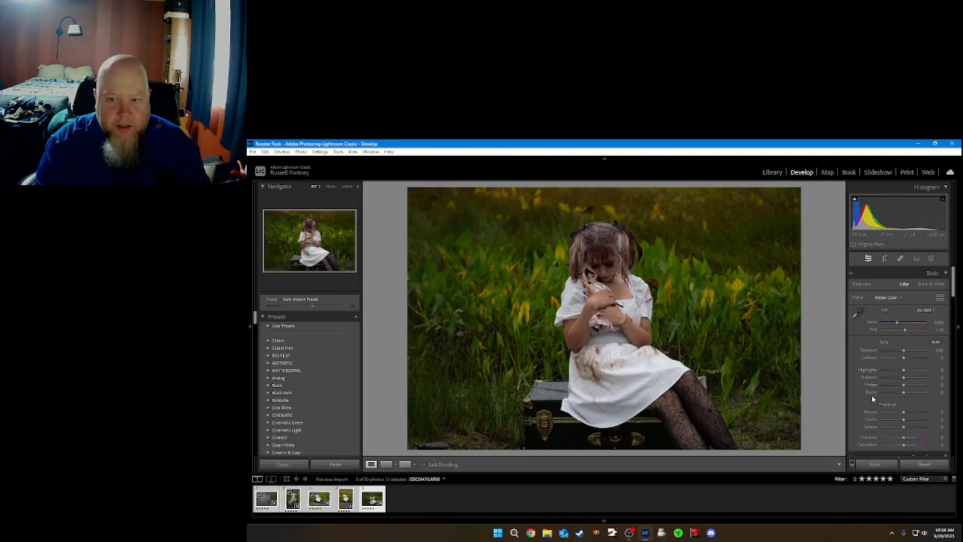
Step: Check the model's face at 100% and run AI Denoise on all selected photos with amount 100 and Create Stacks enabled
{"action": "scroll", "coordinate": [871, 395], "scroll_direction": "down", "scroll_amount": 10}
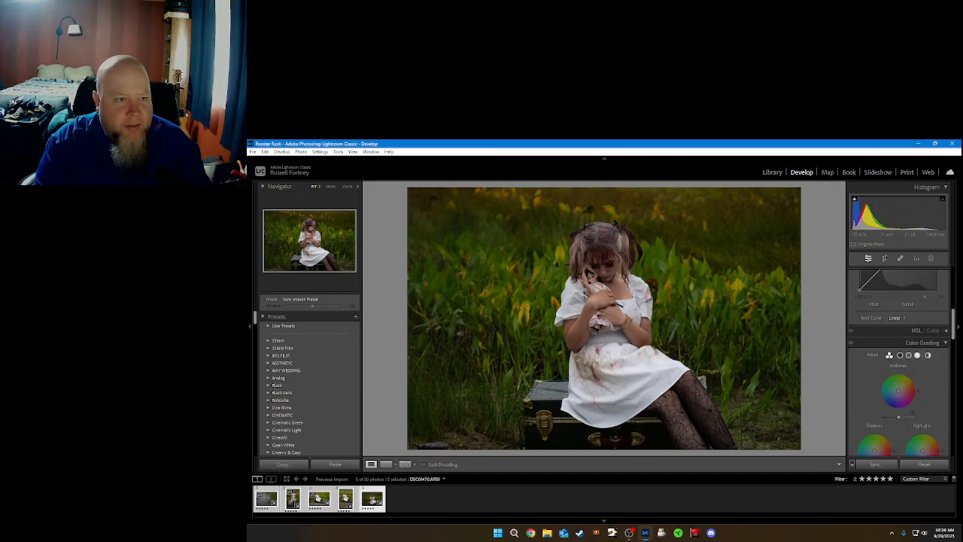
{"action": "left_click", "coordinate": [310, 228]}
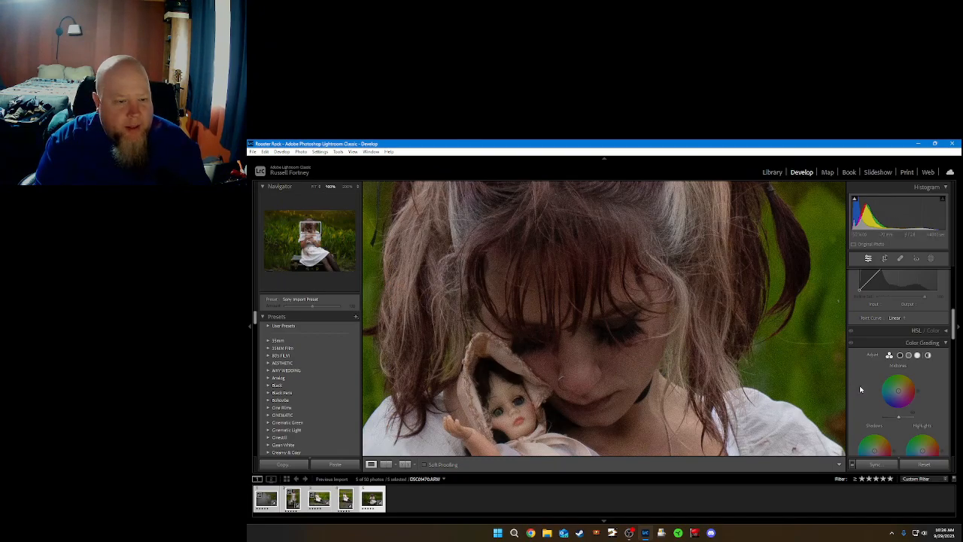
{"action": "scroll", "coordinate": [860, 389], "scroll_direction": "down", "scroll_amount": 10}
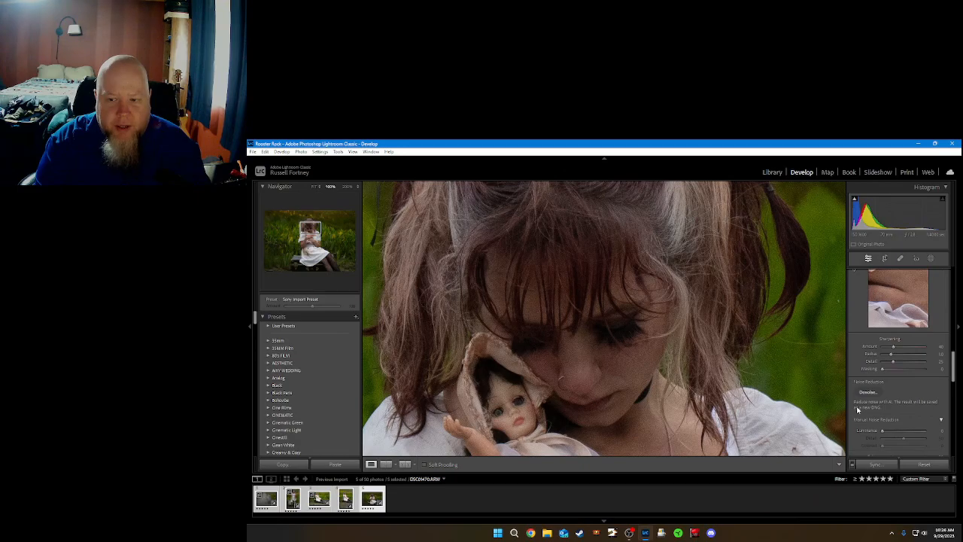
{"action": "left_click", "coordinate": [866, 392]}
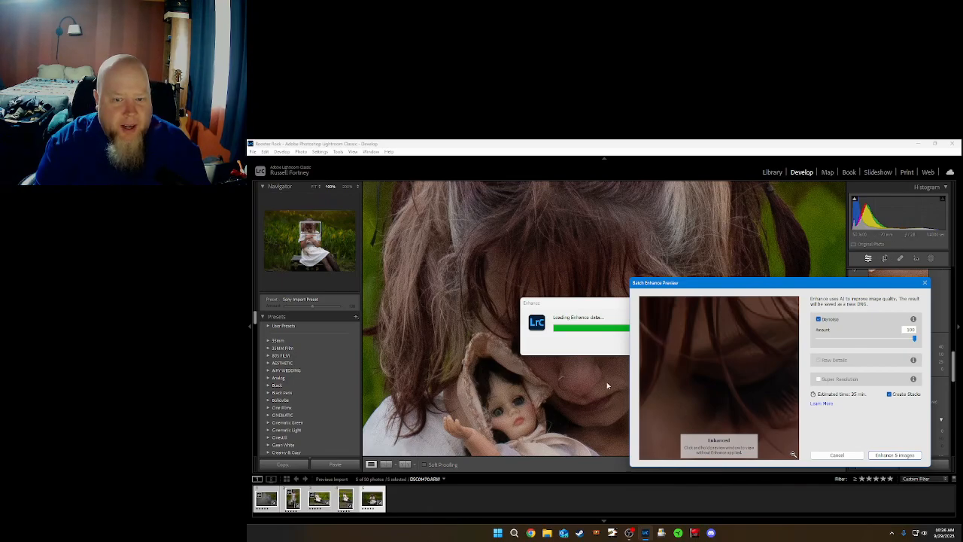
{"action": "left_click", "coordinate": [894, 455]}
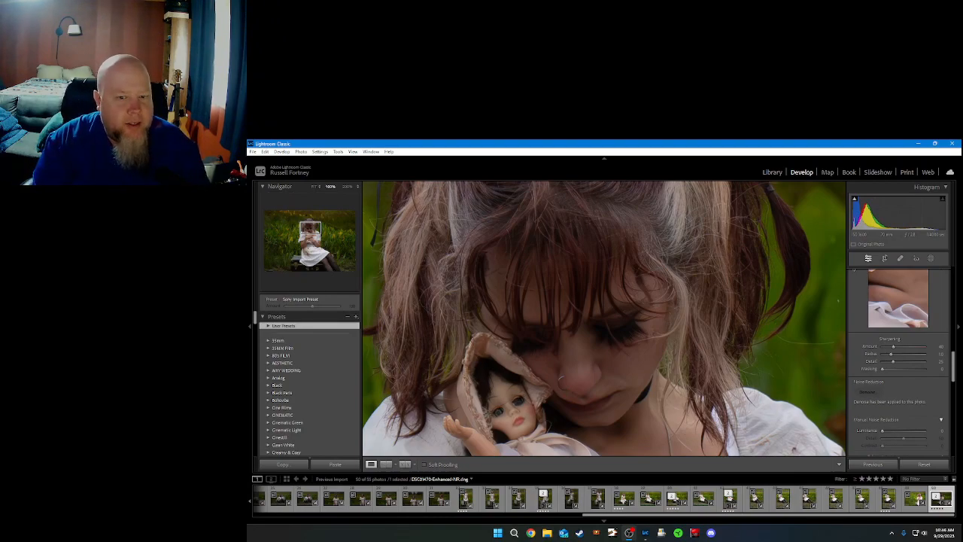
Step: Filter the filmstrip to 5-star photos again and return to the Basic adjustments for DSC01470-Enhanced-NR.dng
{"action": "left_click", "coordinate": [892, 478]}
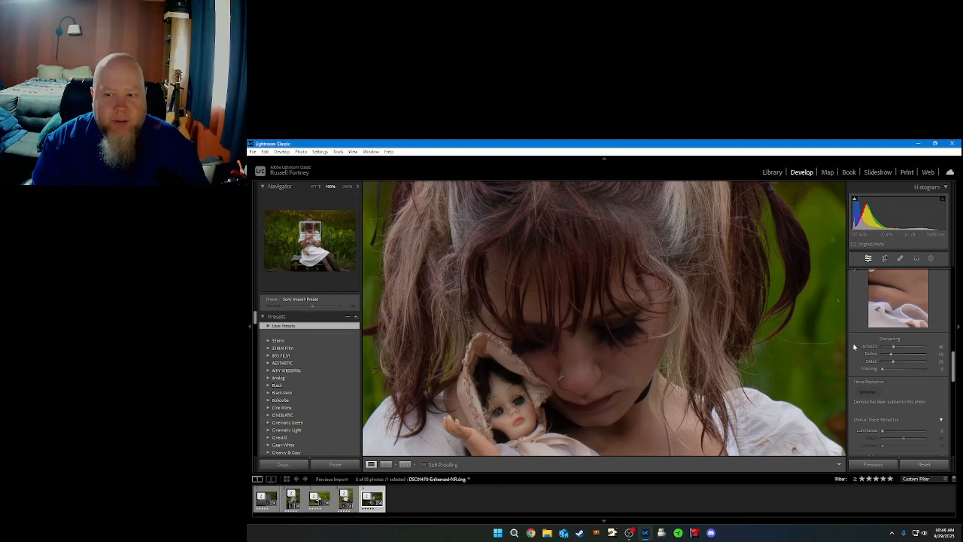
{"action": "scroll", "coordinate": [854, 346], "scroll_direction": "up", "scroll_amount": 15}
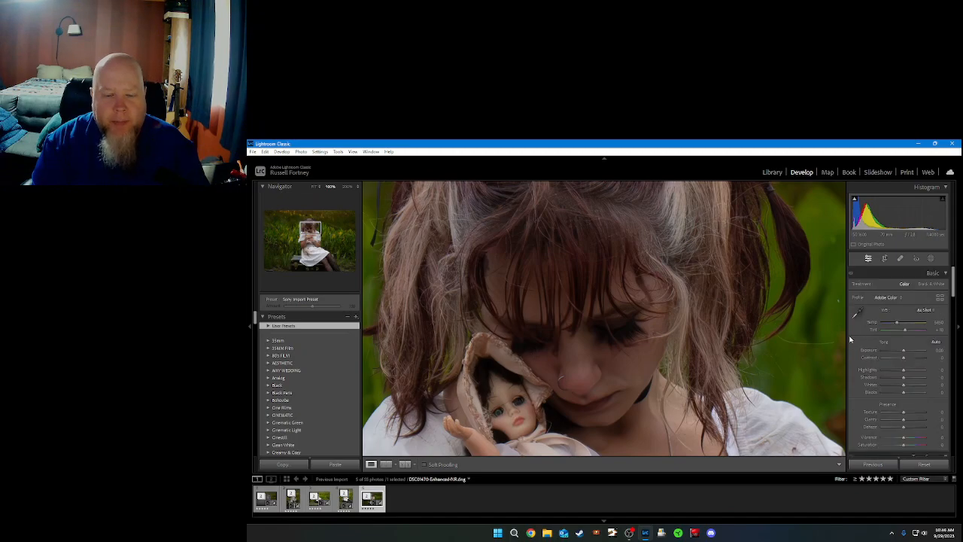
Step: Fit the whole photo in view and try white balance samples from the suitcase edge and the white dress
{"action": "left_click", "coordinate": [313, 187]}
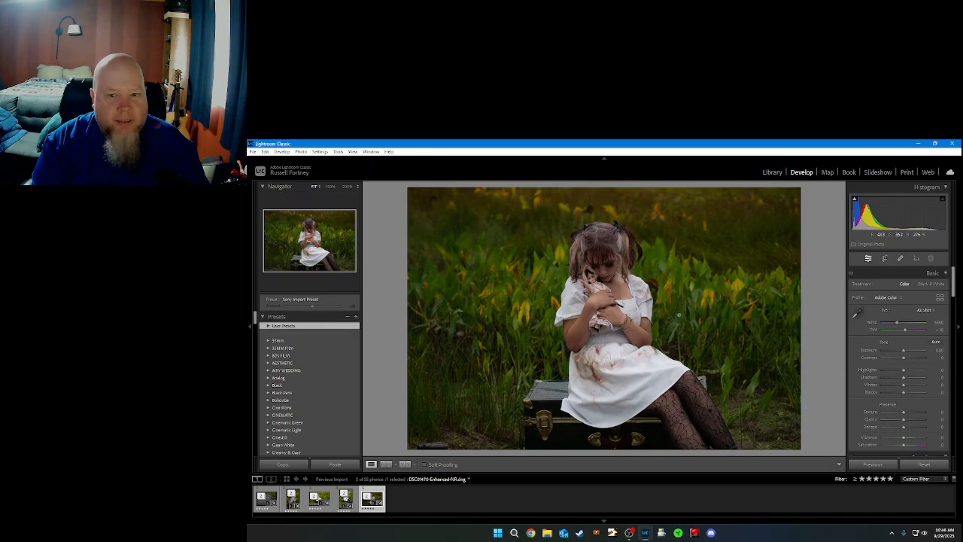
{"action": "left_click", "coordinate": [856, 313]}
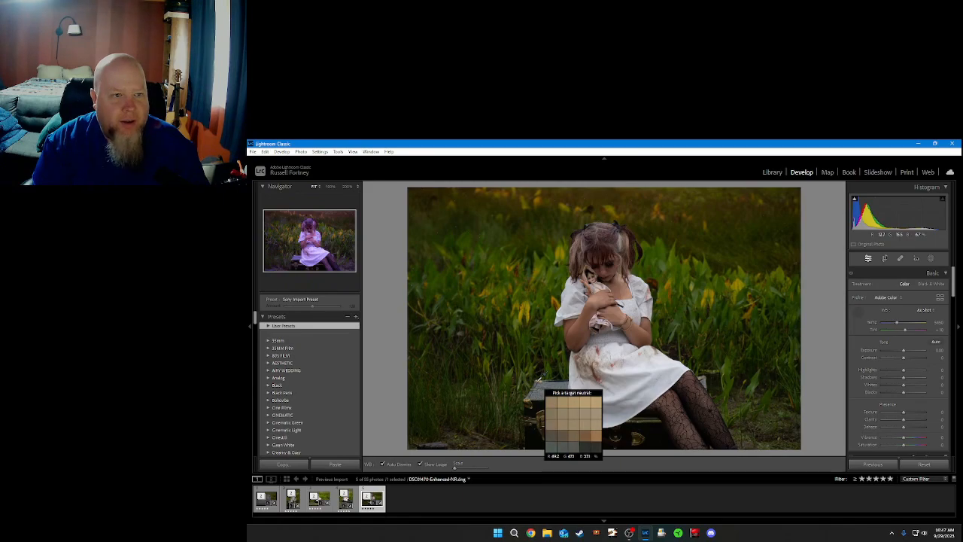
{"action": "left_click", "coordinate": [541, 385]}
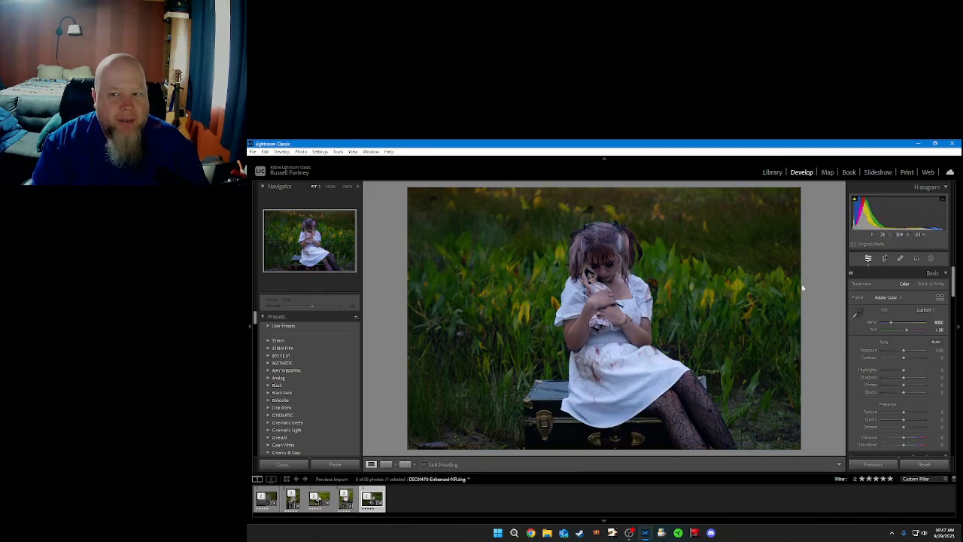
{"action": "key", "text": "w"}
{"action": "left_click", "coordinate": [664, 385]}
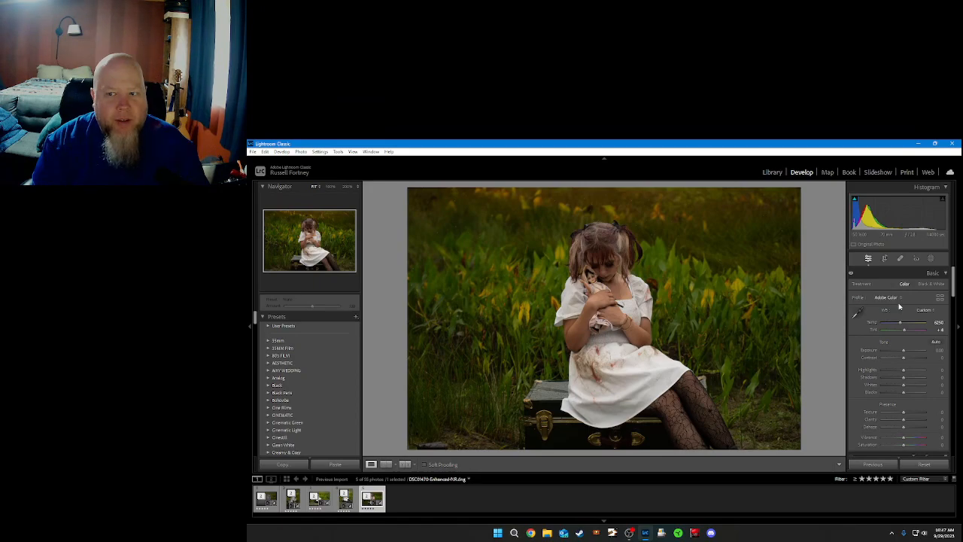
Step: Try the Auto and Cloudy white balance presets on the photo
{"action": "left_click", "coordinate": [924, 310]}
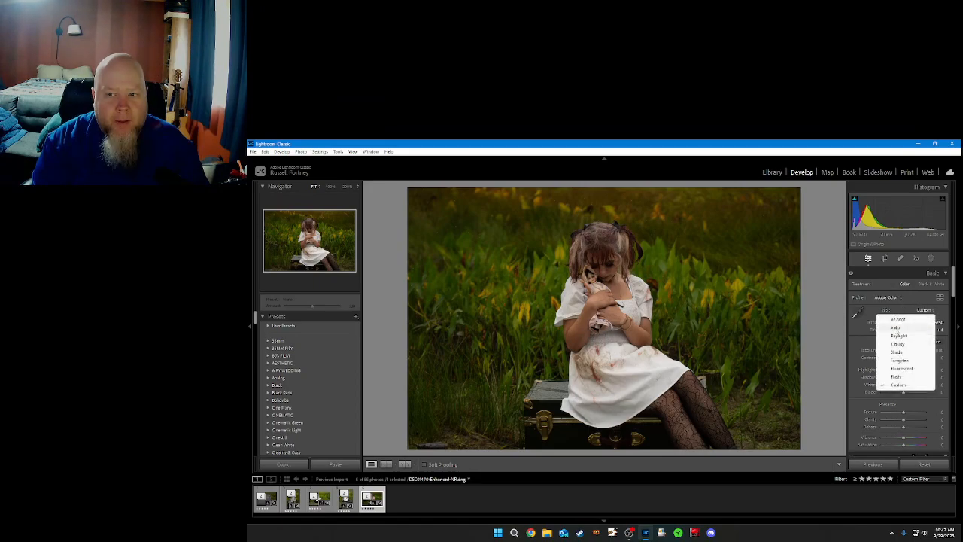
{"action": "left_click", "coordinate": [896, 329]}
{"action": "left_click", "coordinate": [924, 310]}
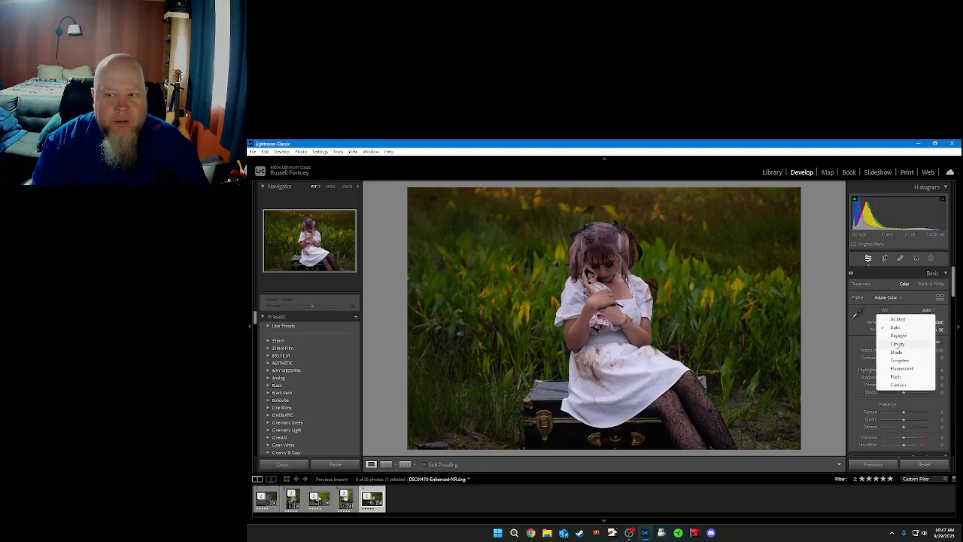
{"action": "left_click", "coordinate": [897, 344]}
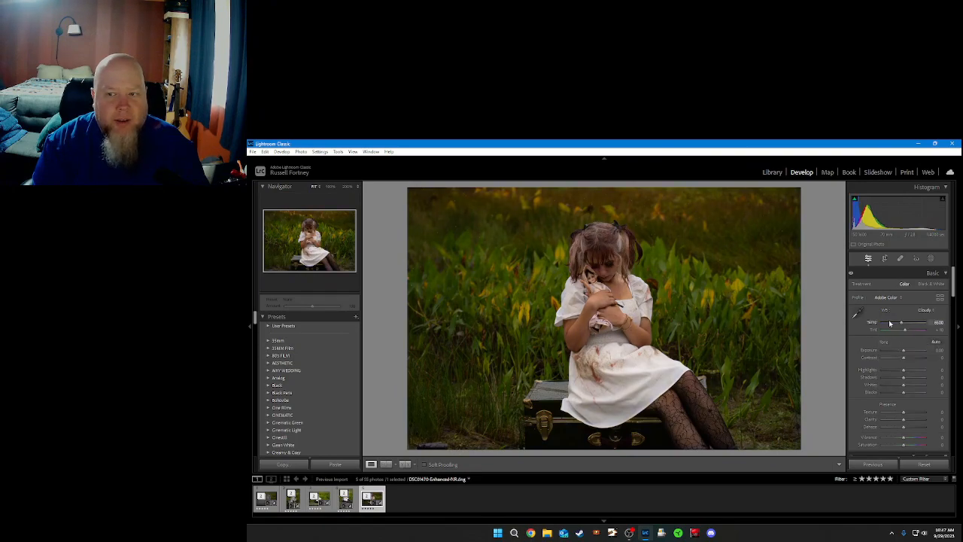
Step: Set a custom white balance by sampling the clean white fabric near the skirt's hem as the neutral target
{"action": "left_click", "coordinate": [856, 314]}
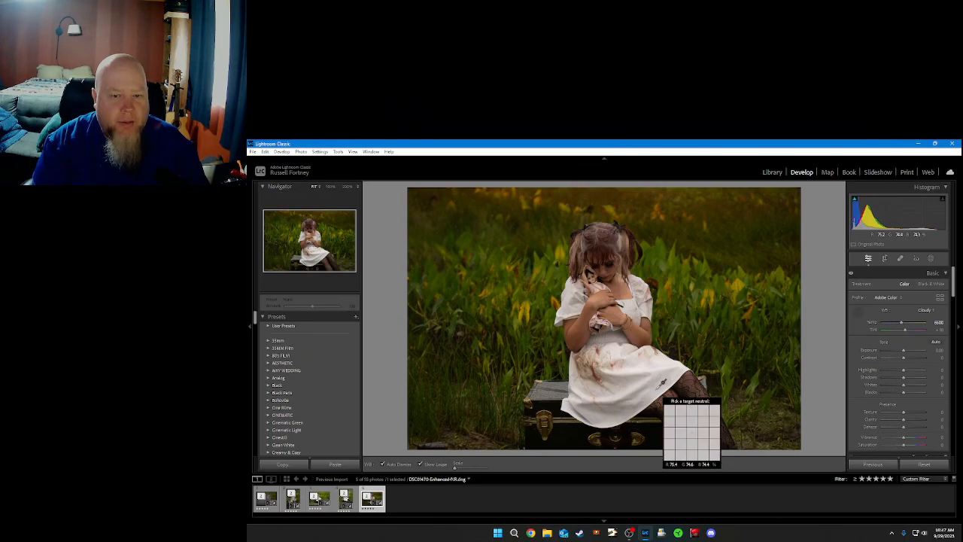
{"action": "left_click", "coordinate": [659, 385]}
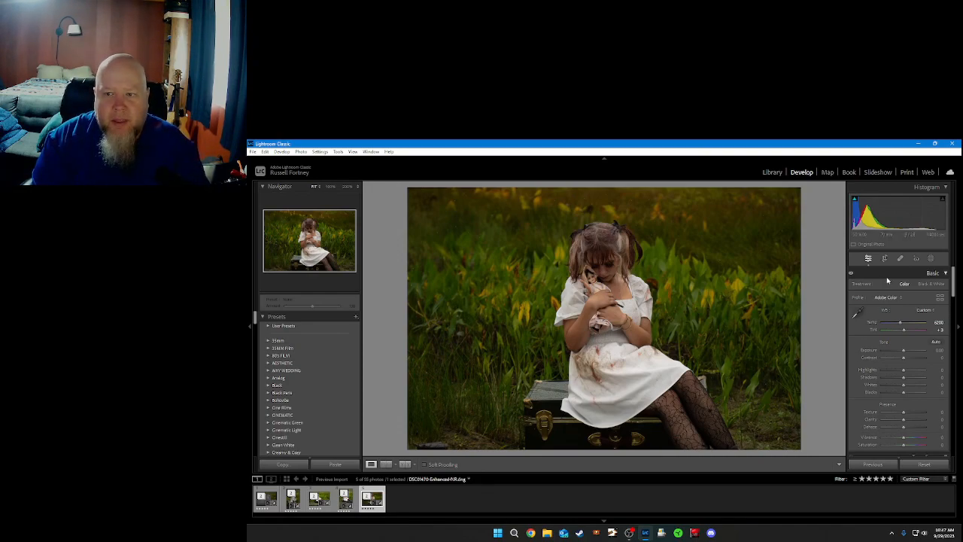
Step: Create separate people masks for the model's facial skin, body skin, hair and clothes
{"action": "left_click", "coordinate": [930, 259]}
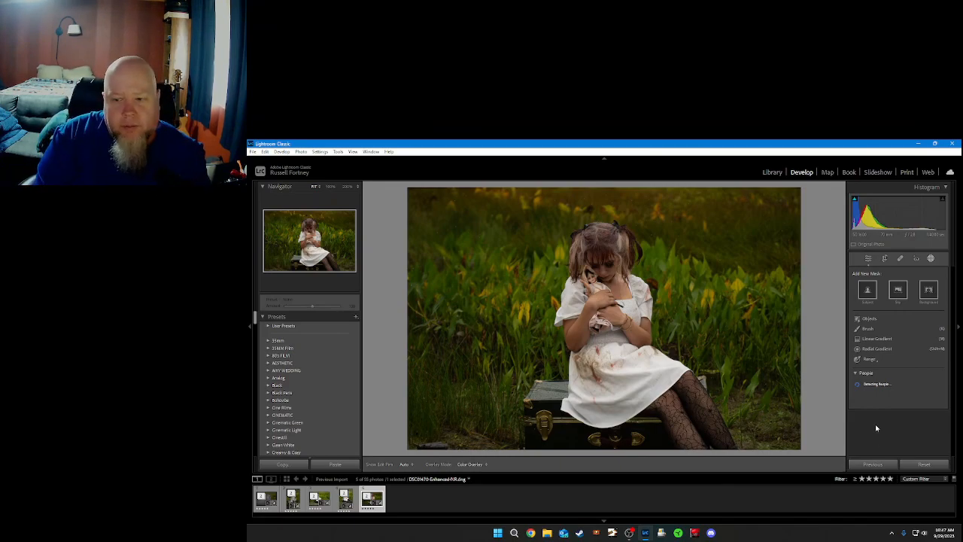
{"action": "left_click", "coordinate": [863, 389]}
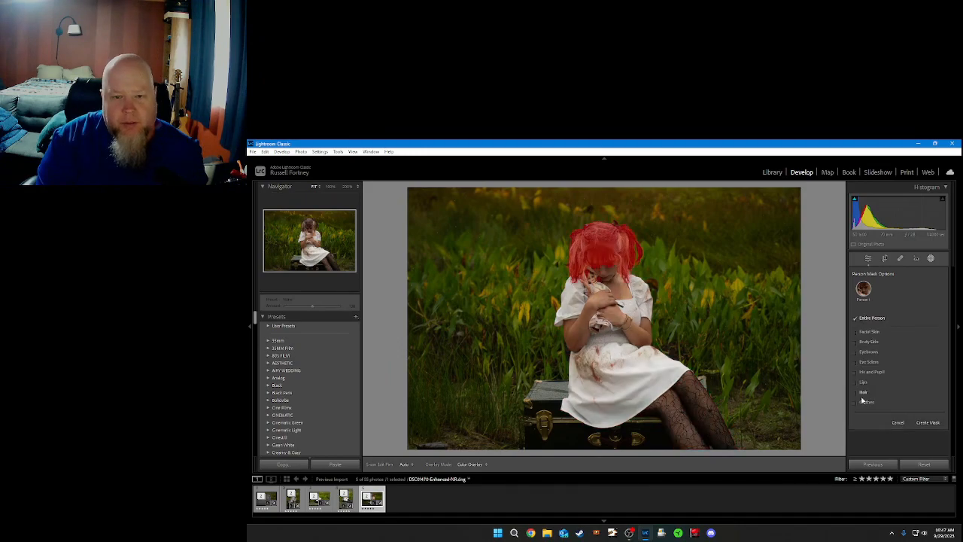
{"action": "left_click", "coordinate": [869, 332]}
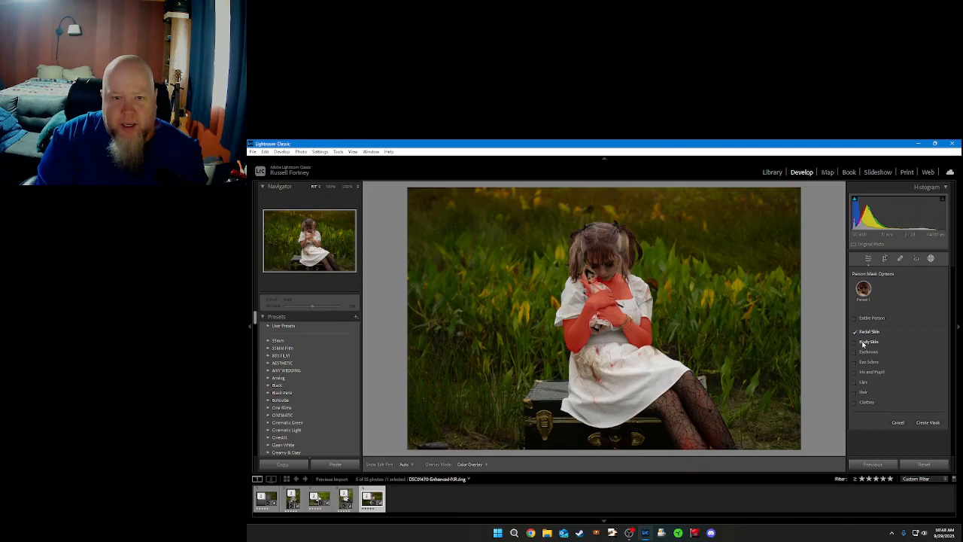
{"action": "left_click", "coordinate": [864, 343]}
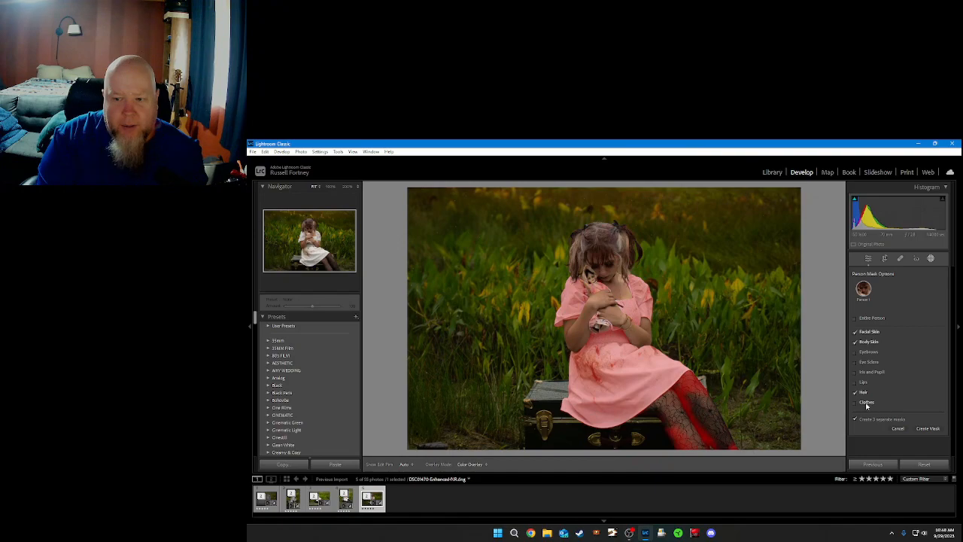
{"action": "left_click", "coordinate": [866, 404]}
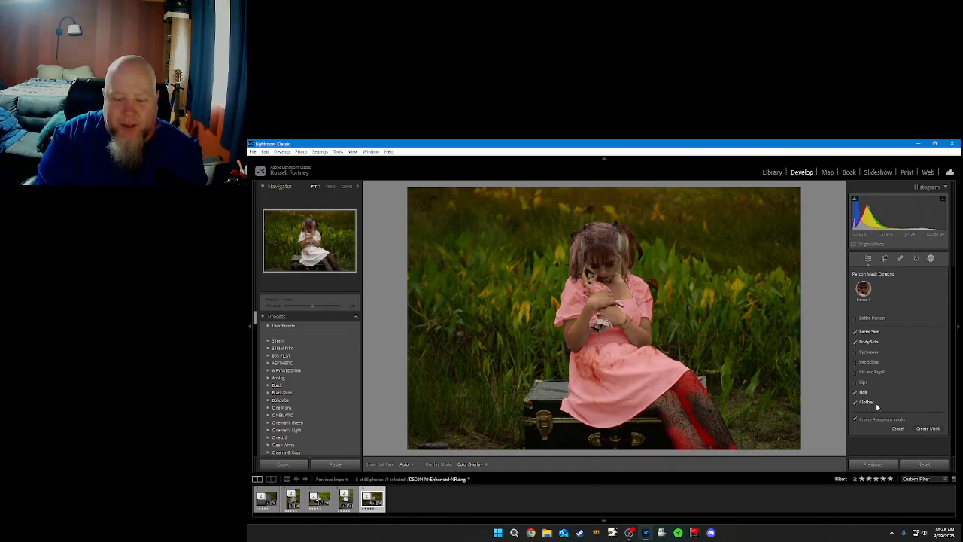
{"action": "left_click", "coordinate": [926, 428]}
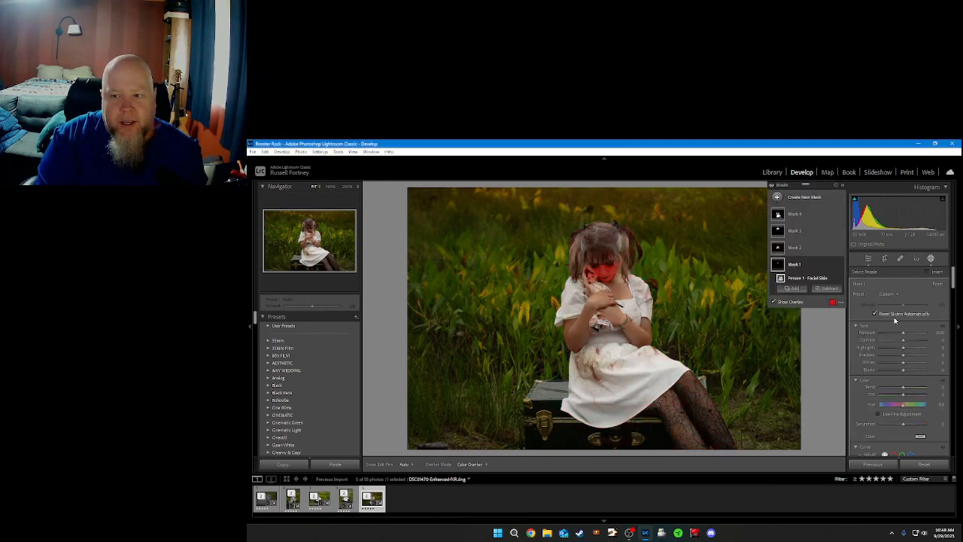
Step: Hide the overlay on the facial skin mask and apply the Soften Skin preset to it while viewing the face at 100%
{"action": "left_click", "coordinate": [886, 295]}
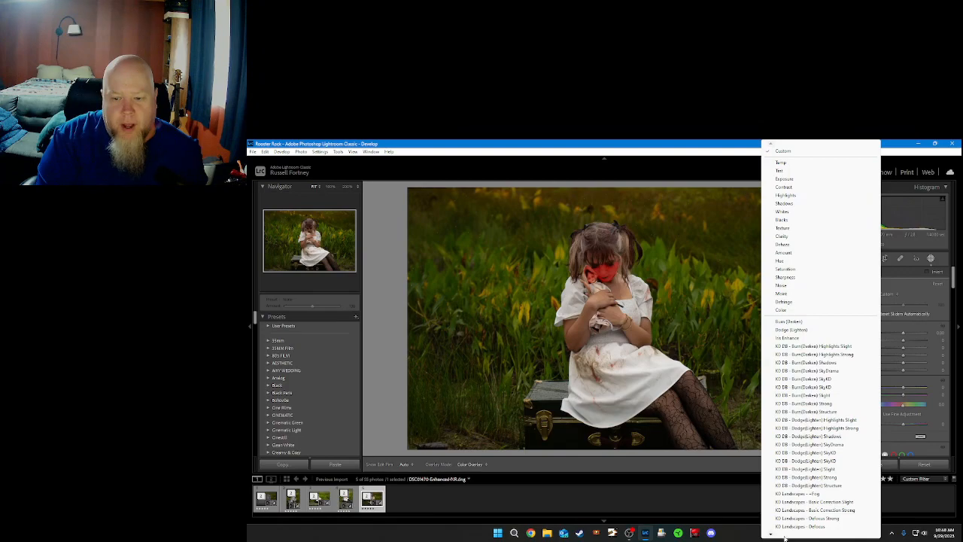
{"action": "mouse_move", "coordinate": [789, 537]}
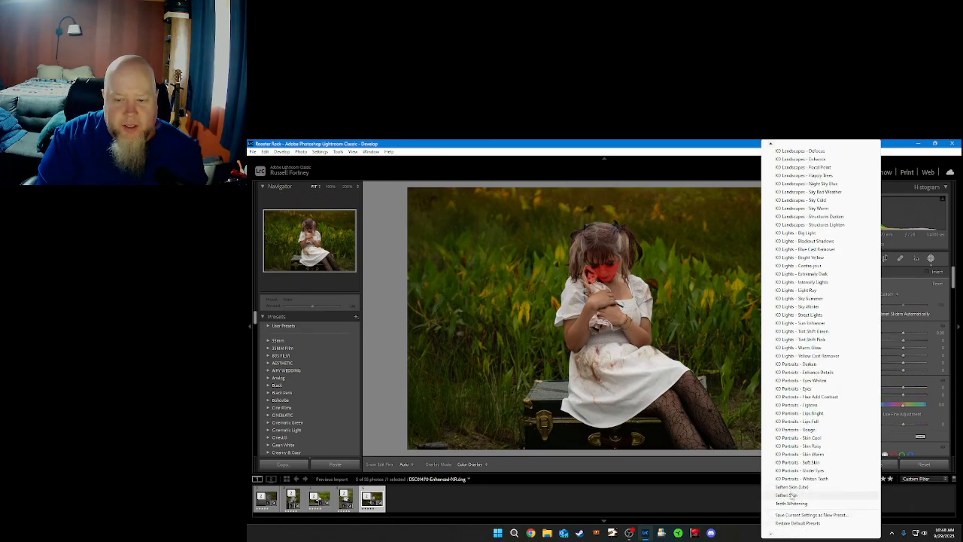
{"action": "left_click", "coordinate": [896, 144]}
{"action": "left_click", "coordinate": [309, 226]}
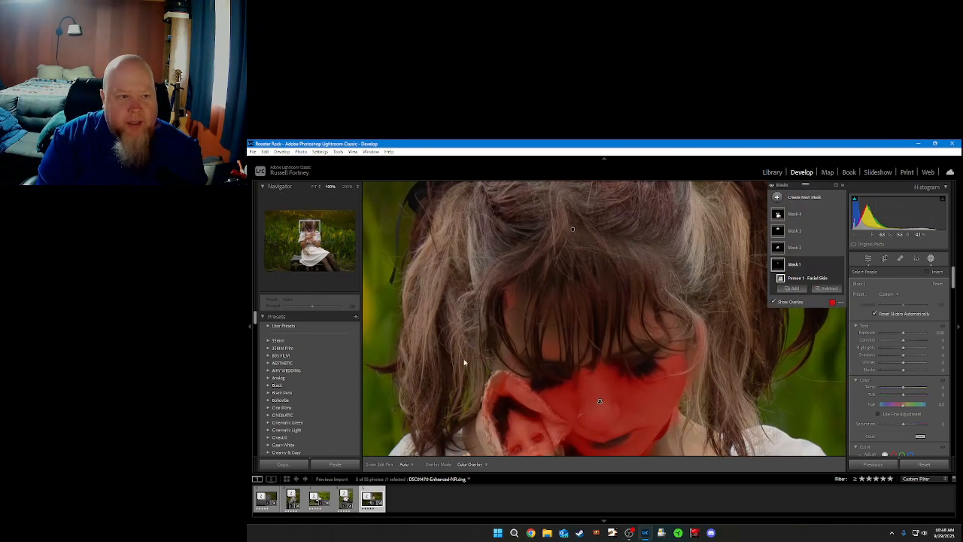
{"action": "left_click", "coordinate": [309, 231]}
{"action": "left_click", "coordinate": [309, 231]}
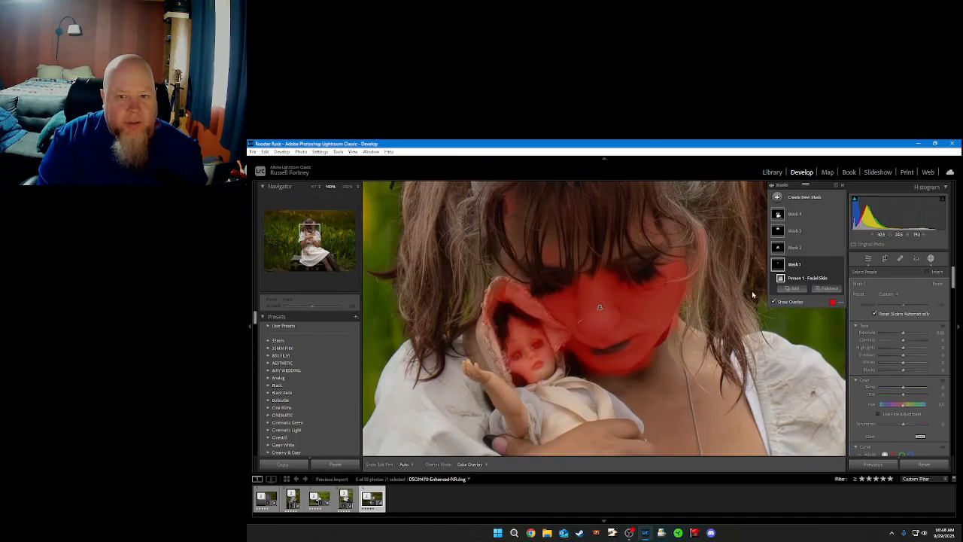
{"action": "left_click", "coordinate": [886, 295]}
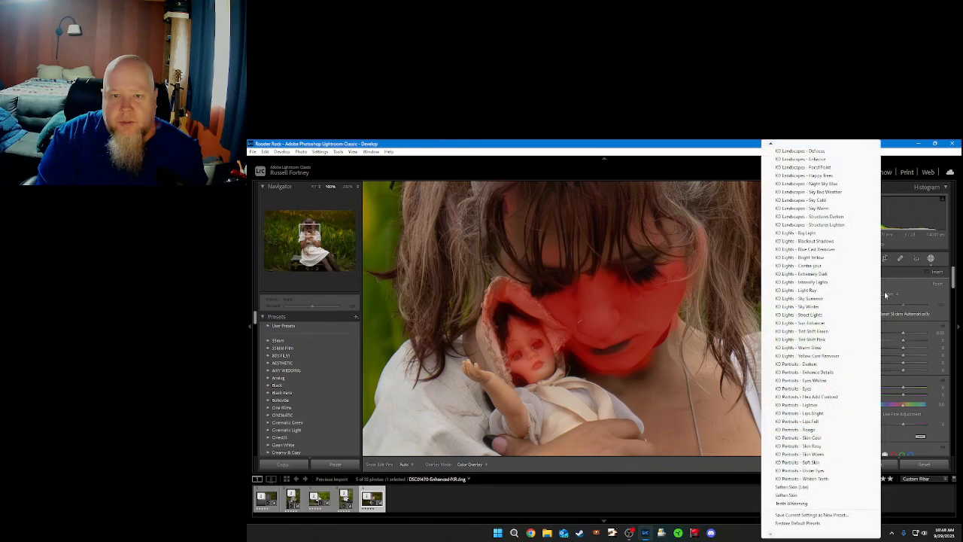
{"action": "left_click", "coordinate": [667, 146]}
{"action": "left_click", "coordinate": [799, 304]}
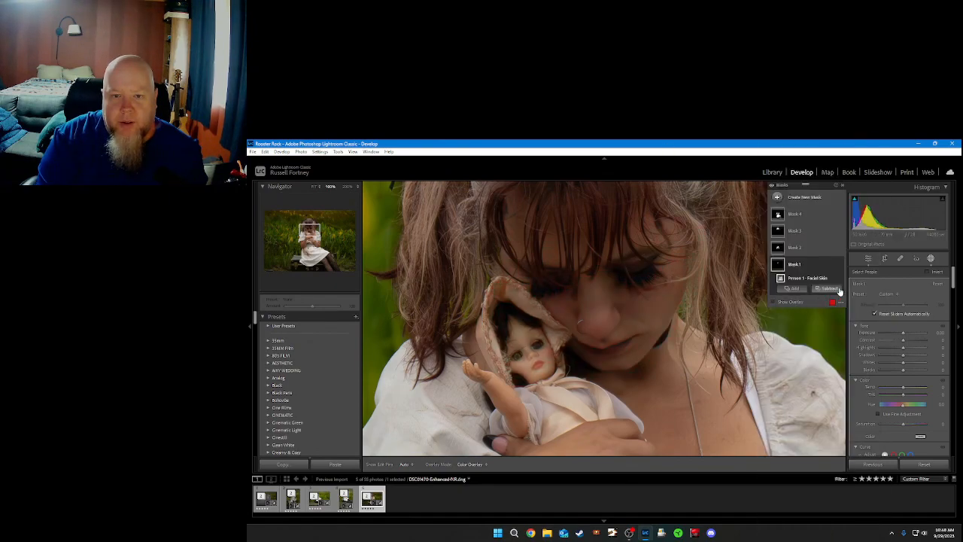
{"action": "left_click", "coordinate": [885, 294]}
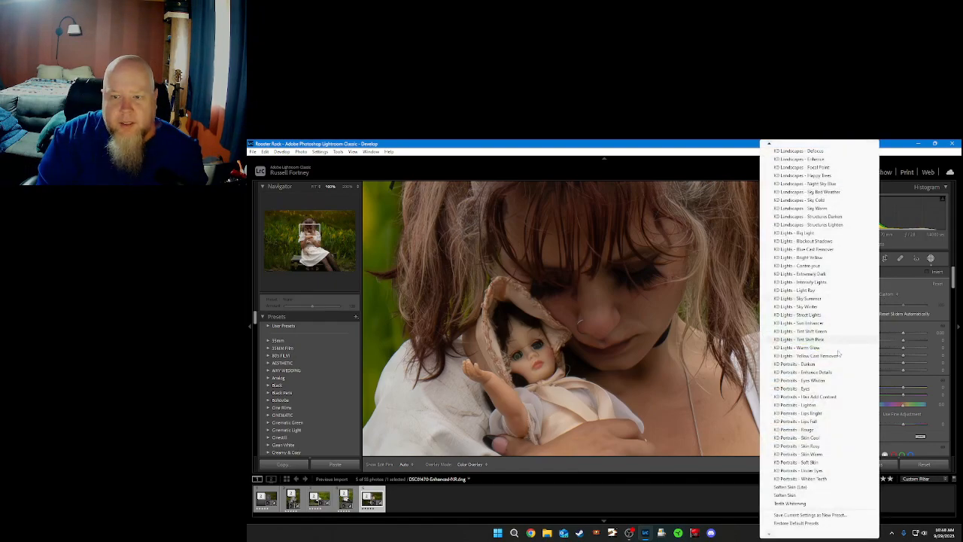
{"action": "left_click", "coordinate": [786, 496]}
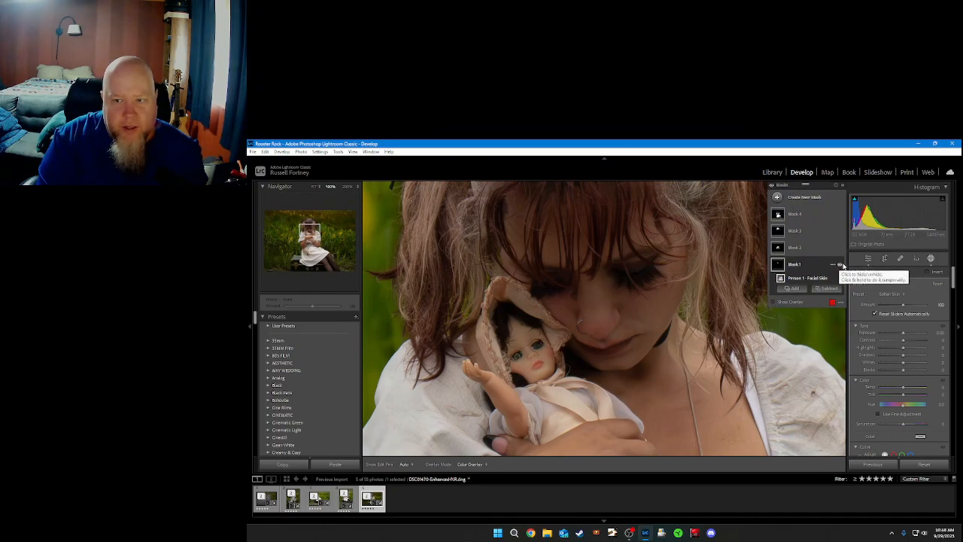
Step: Compare the photo with the facial skin mask hidden and shown, and reduce the mask's Soften Skin amount
{"action": "left_click", "coordinate": [841, 265]}
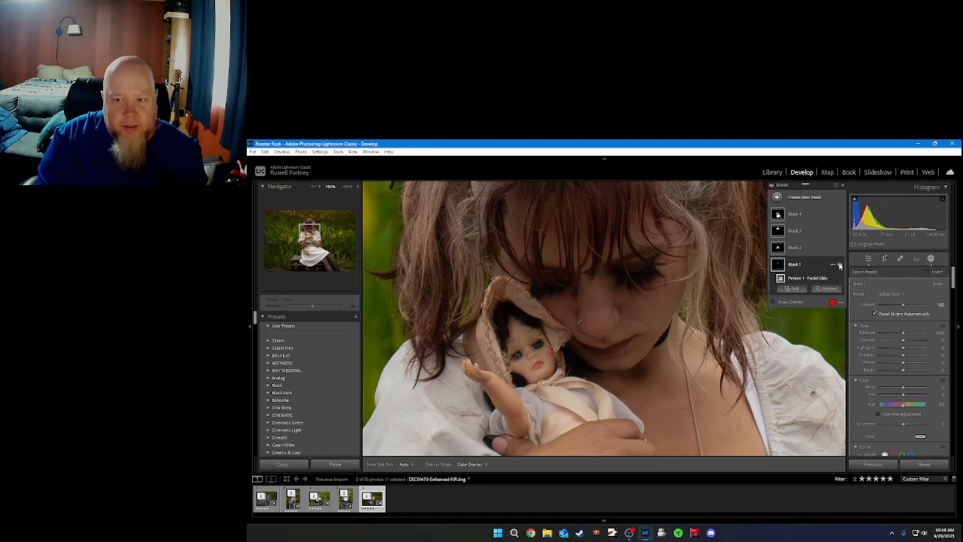
{"action": "left_click", "coordinate": [840, 265]}
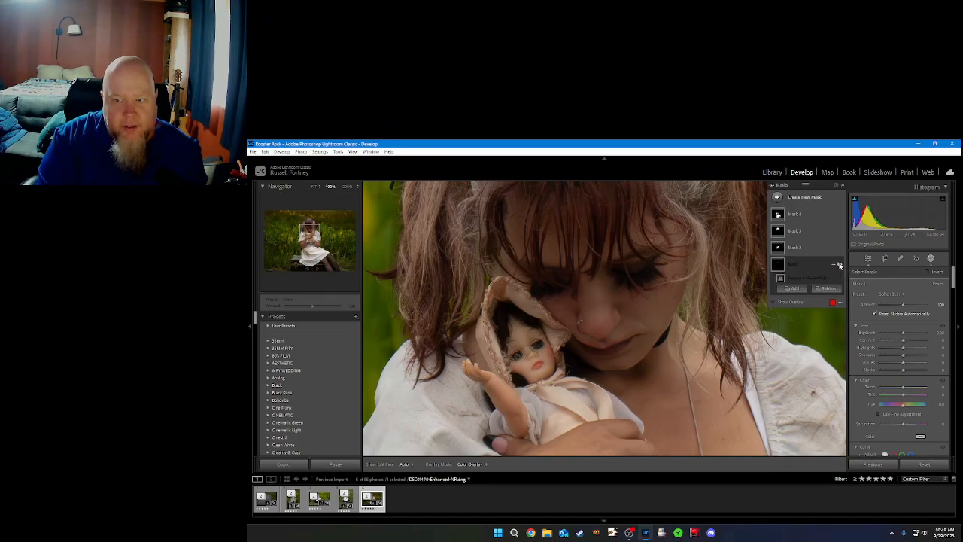
{"action": "left_click", "coordinate": [840, 265]}
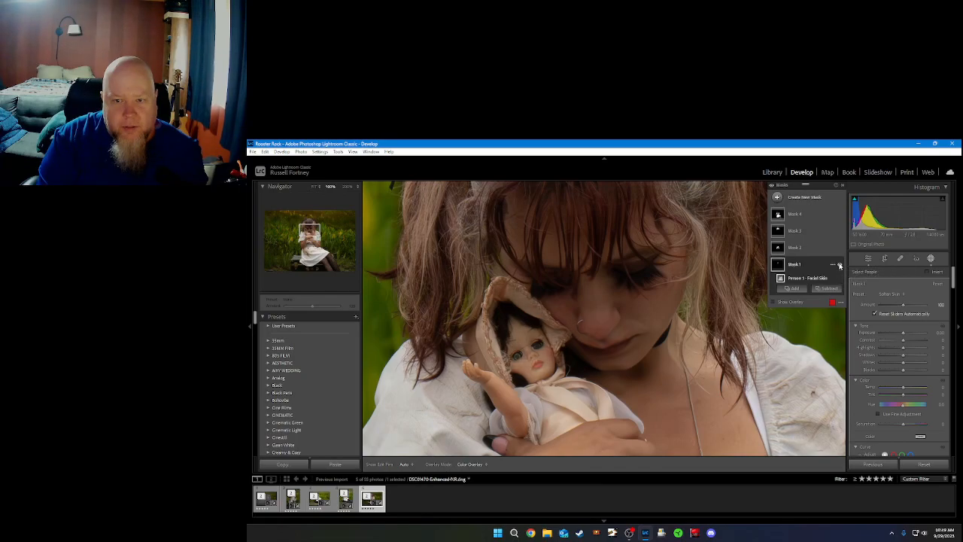
{"action": "left_click_drag", "start_coordinate": [903, 305], "coordinate": [898, 307]}
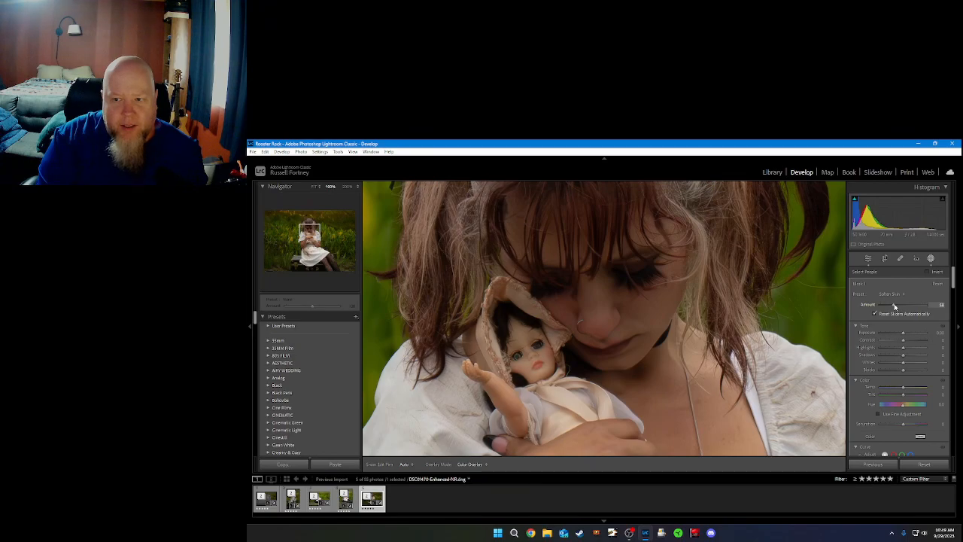
{"action": "left_click_drag", "start_coordinate": [895, 306], "coordinate": [896, 303]}
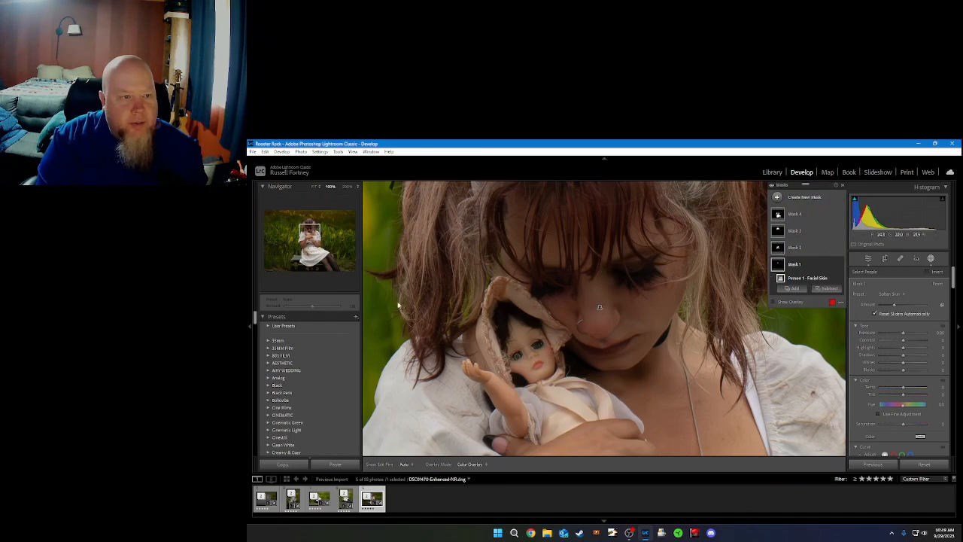
Step: Select the body skin mask, hide its overlay and apply the Soften Skin preset while viewing the arm at 100%
{"action": "left_click", "coordinate": [303, 241]}
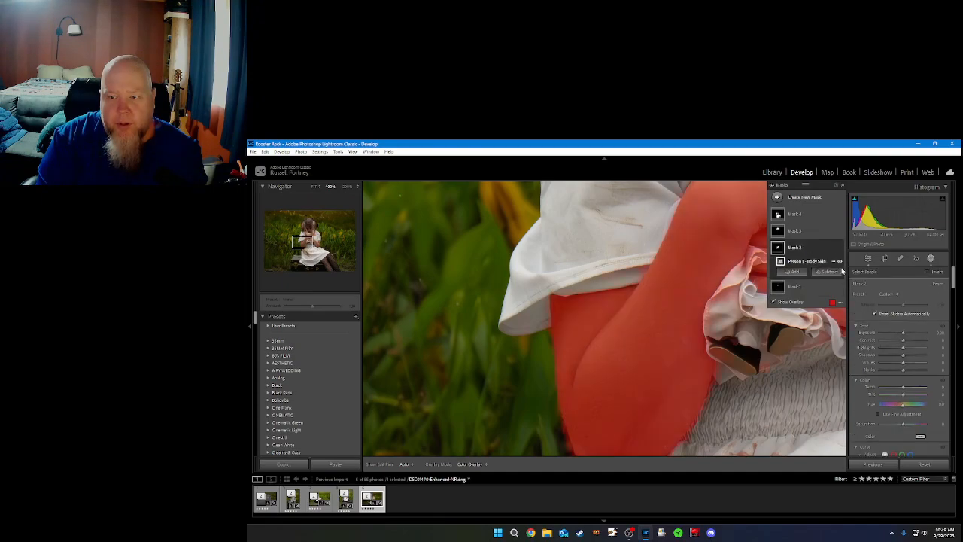
{"action": "left_click", "coordinate": [890, 295]}
{"action": "mouse_move", "coordinate": [803, 535]}
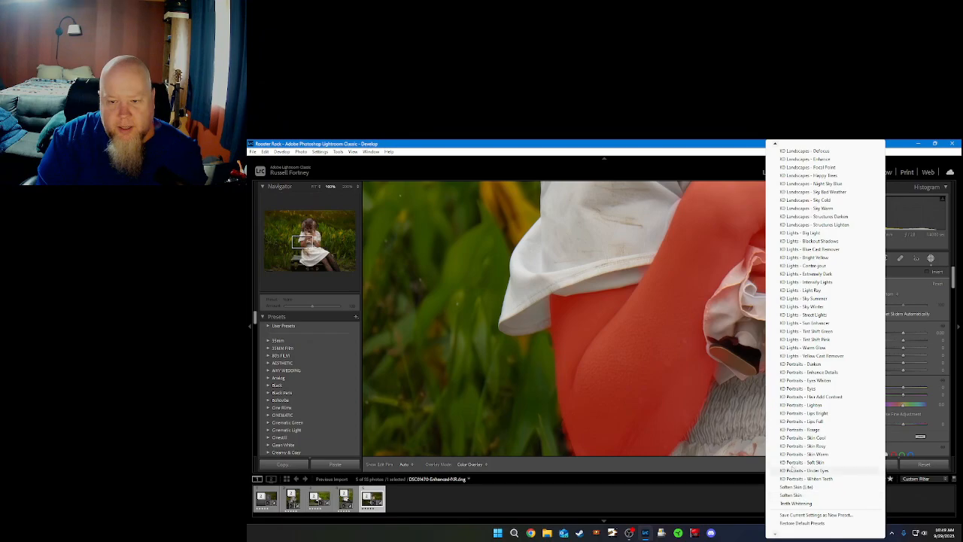
{"action": "left_click", "coordinate": [799, 496]}
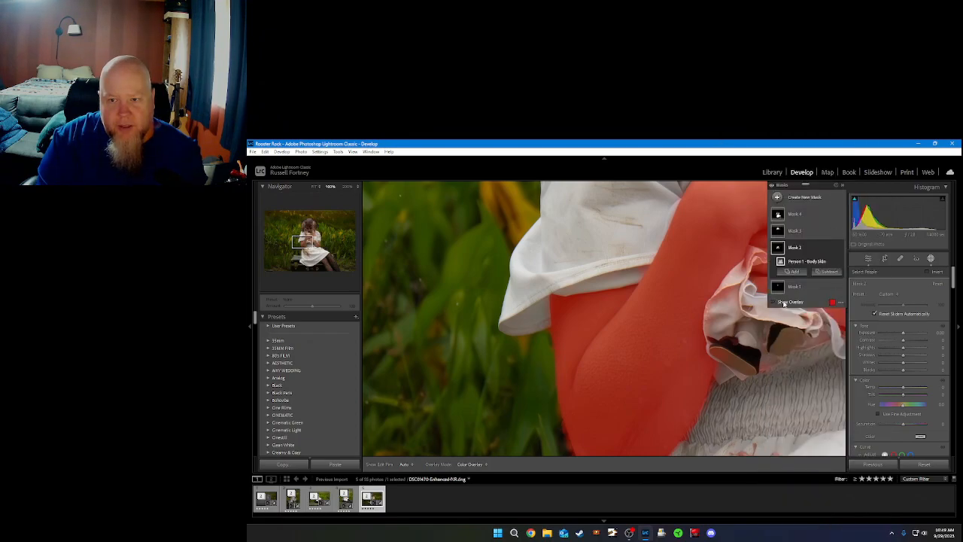
{"action": "left_click", "coordinate": [784, 303]}
{"action": "left_click", "coordinate": [885, 295]}
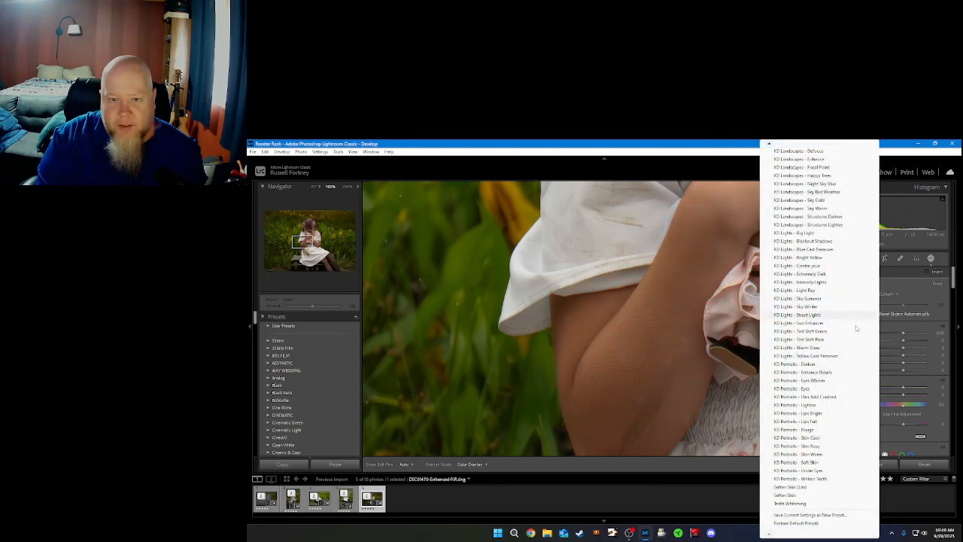
{"action": "left_click", "coordinate": [782, 495]}
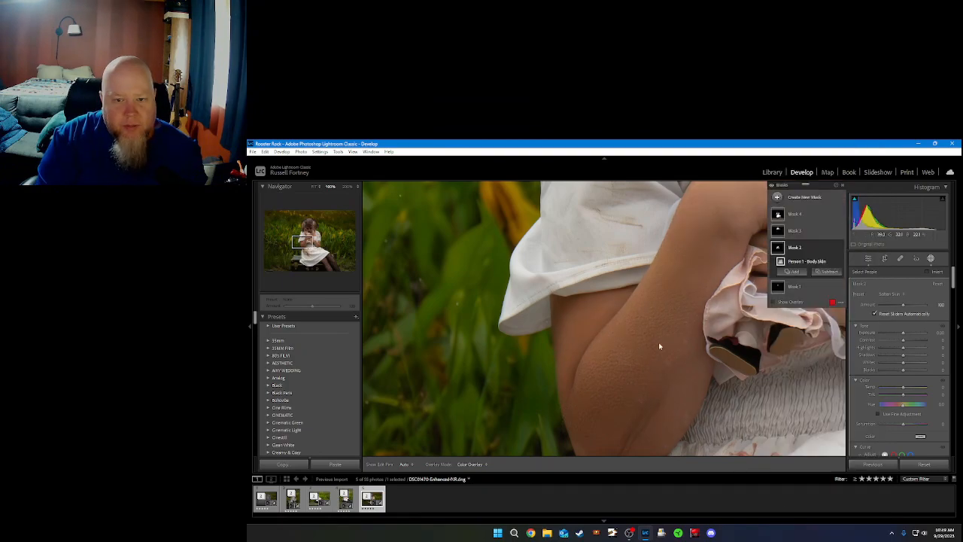
Step: Reduce the body skin mask's Soften Skin amount while checking the face and chest at 100%
{"action": "left_click", "coordinate": [313, 231]}
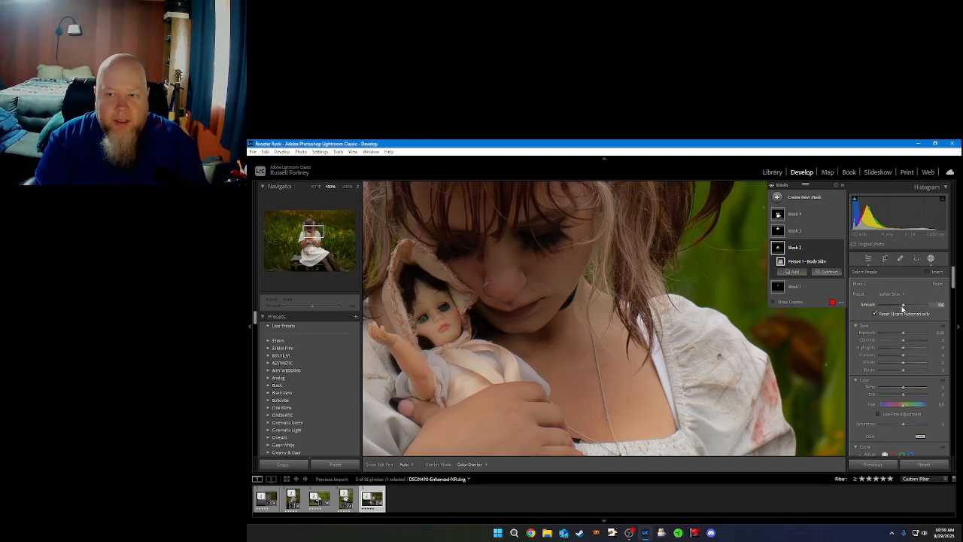
{"action": "left_click", "coordinate": [903, 306]}
{"action": "left_click_drag", "start_coordinate": [891, 309], "coordinate": [894, 313]}
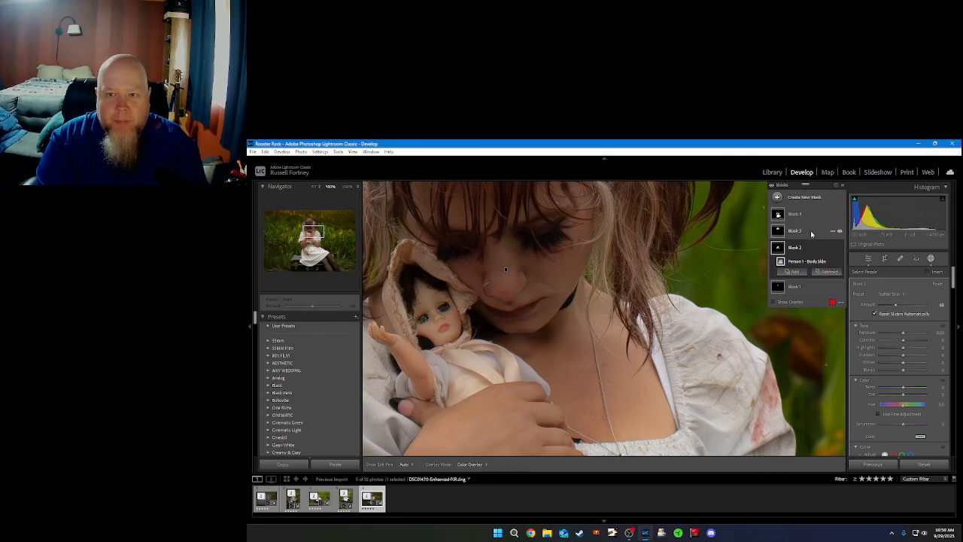
Step: Select the hair mask and hide its overlay while viewing the top of the head at 100%
{"action": "left_click", "coordinate": [811, 234]}
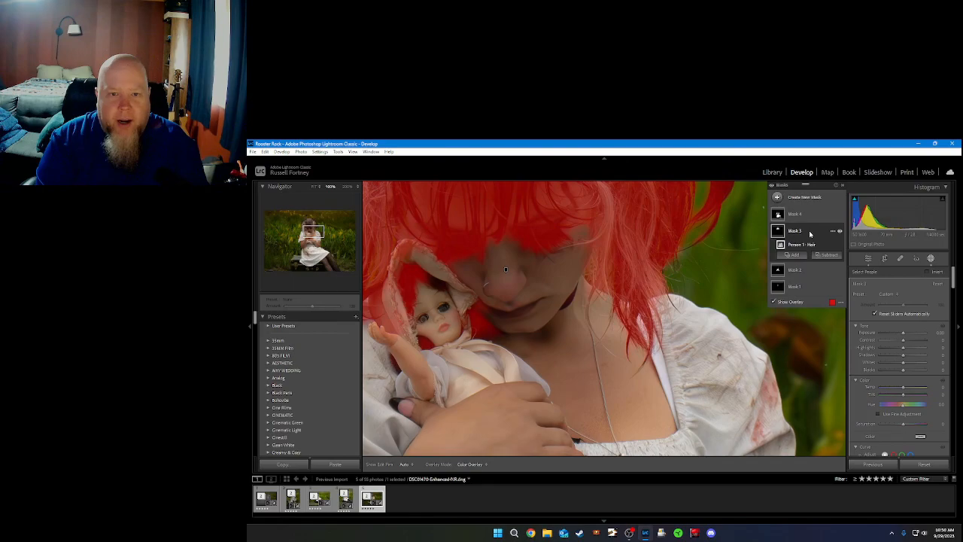
{"action": "left_click", "coordinate": [314, 223]}
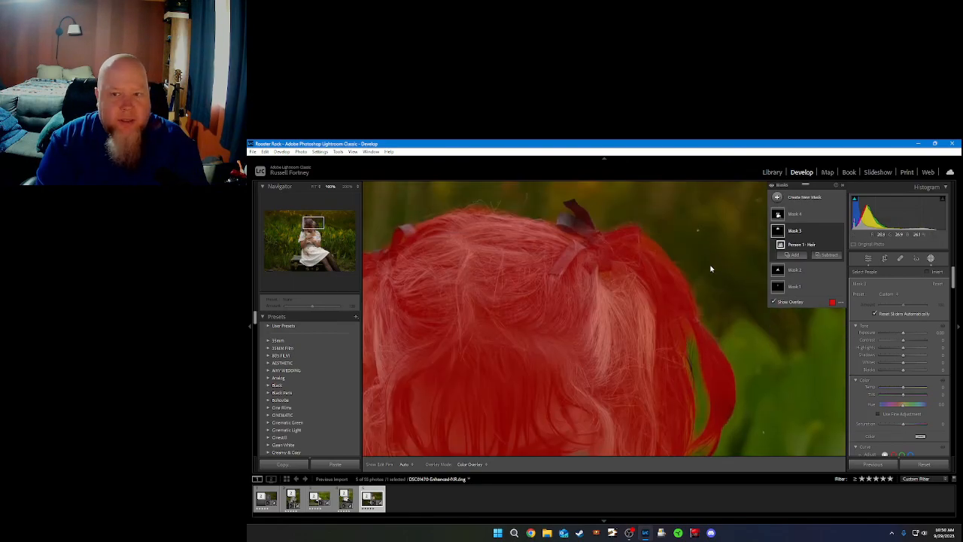
{"action": "left_click", "coordinate": [888, 294]}
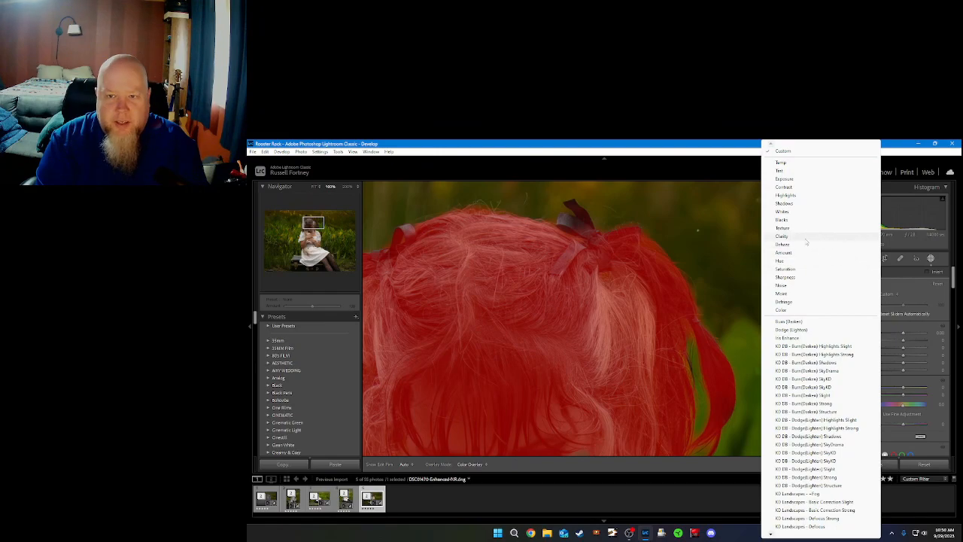
{"action": "left_click", "coordinate": [702, 142]}
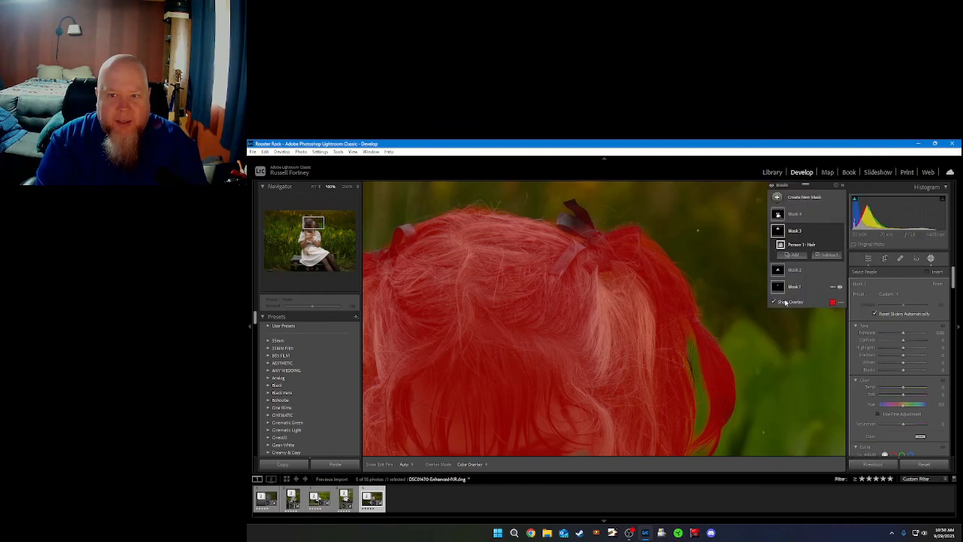
{"action": "left_click", "coordinate": [785, 301]}
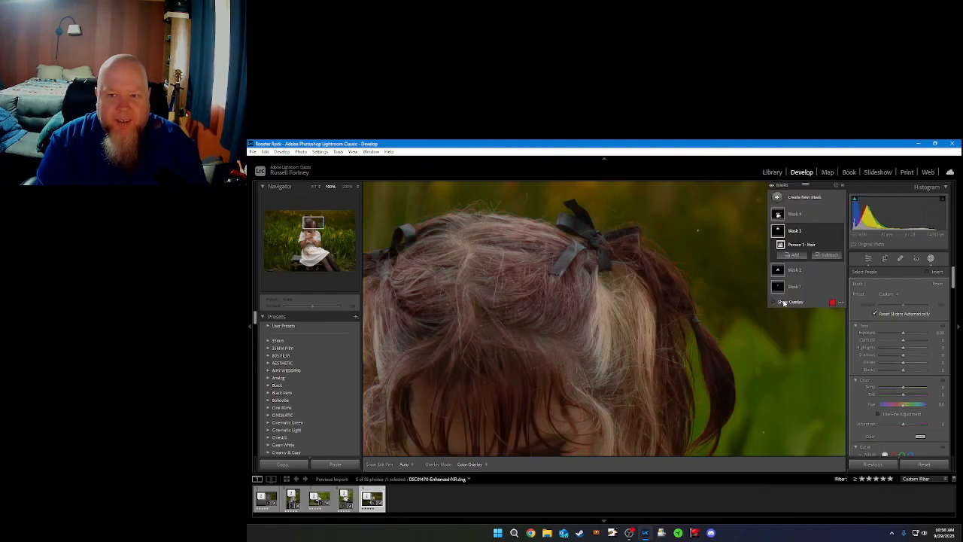
Step: Try the Texture preset on the hair mask and compare the hair with the mask hidden and shown
{"action": "left_click", "coordinate": [884, 294]}
{"action": "left_click", "coordinate": [801, 233]}
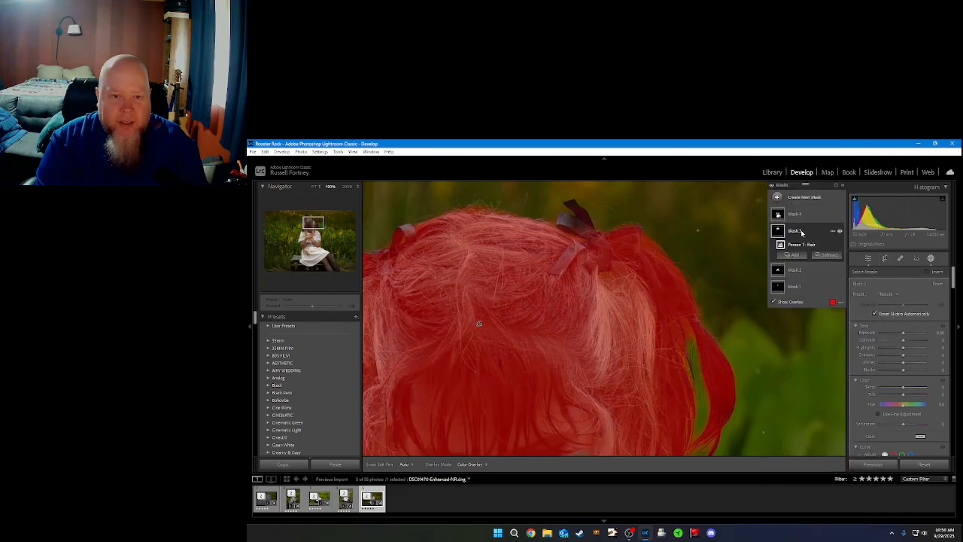
{"action": "left_click", "coordinate": [774, 302]}
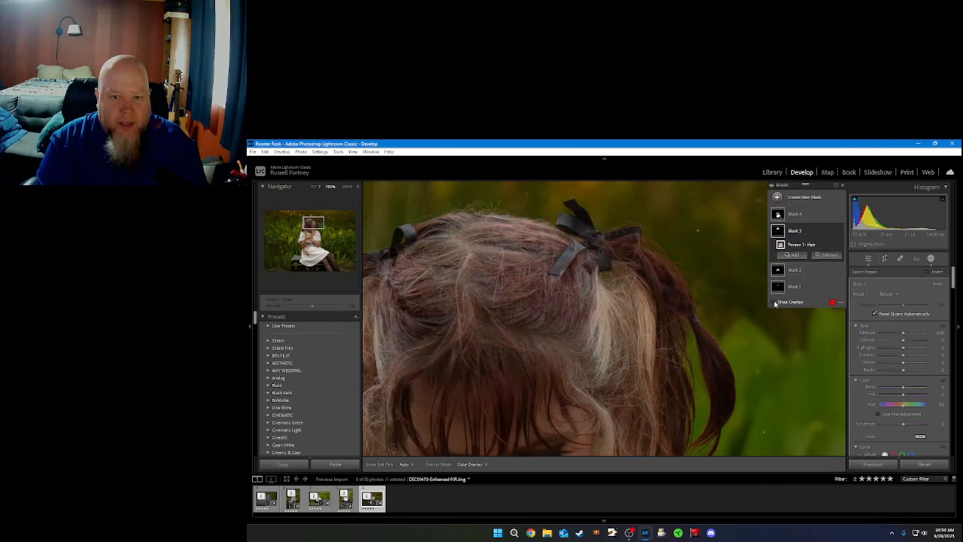
{"action": "left_click", "coordinate": [841, 232]}
{"action": "left_click", "coordinate": [840, 232]}
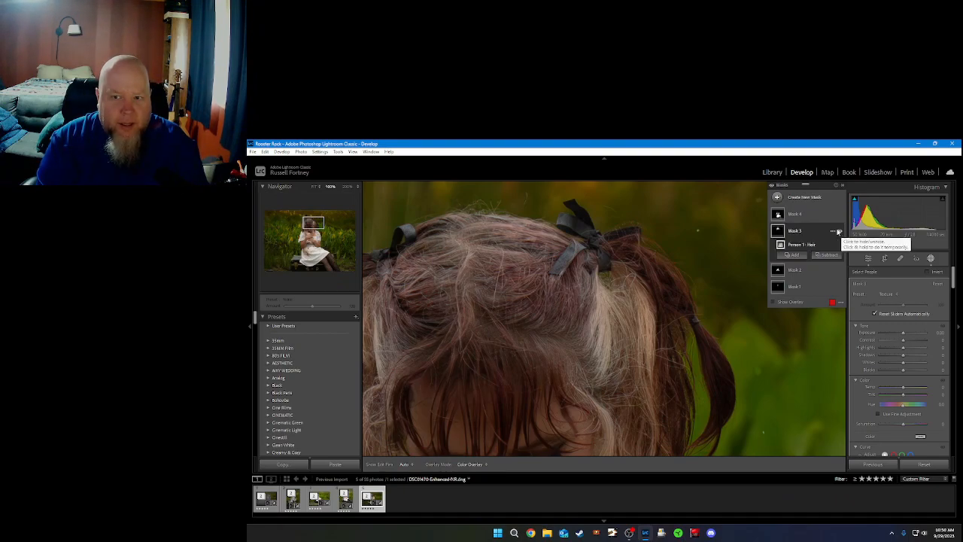
Step: Try the Clarity preset on the hair mask and compare the hair with the mask hidden and shown
{"action": "left_click", "coordinate": [886, 294]}
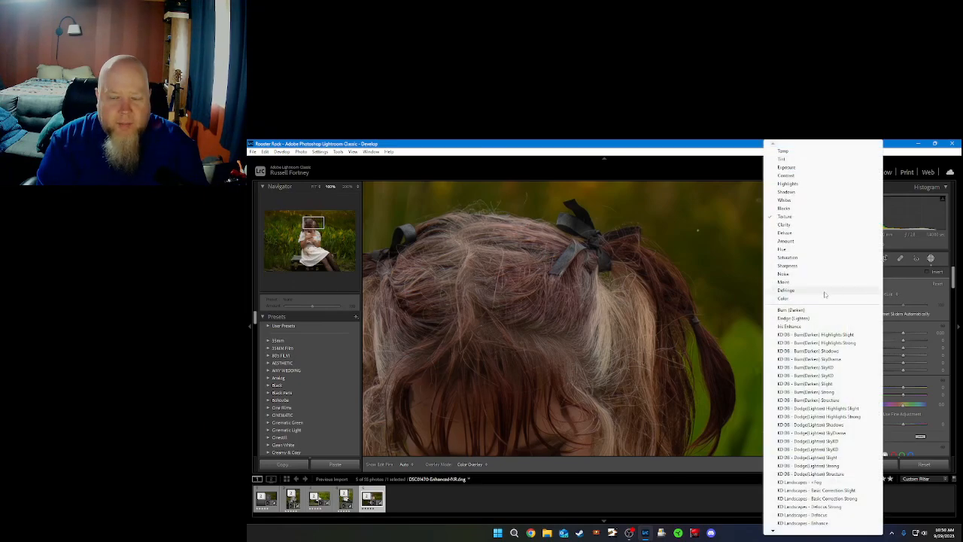
{"action": "left_click", "coordinate": [785, 224]}
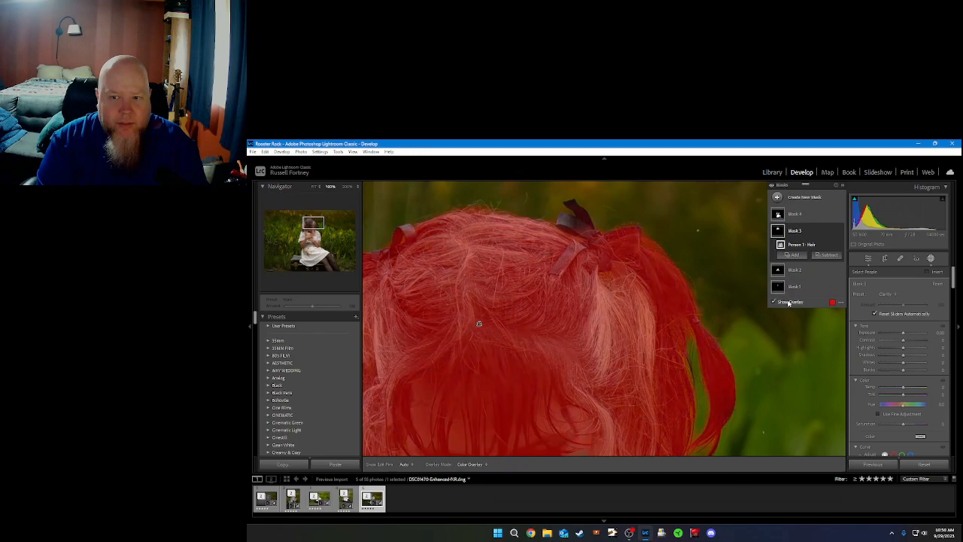
{"action": "left_click", "coordinate": [841, 232]}
{"action": "left_click", "coordinate": [841, 232]}
Step: Apply the KD Portraits - Hair Add Contrast preset to the hair mask and compare the result with the mask hidden and shown
{"action": "left_click", "coordinate": [884, 295]}
{"action": "mouse_move", "coordinate": [789, 532]}
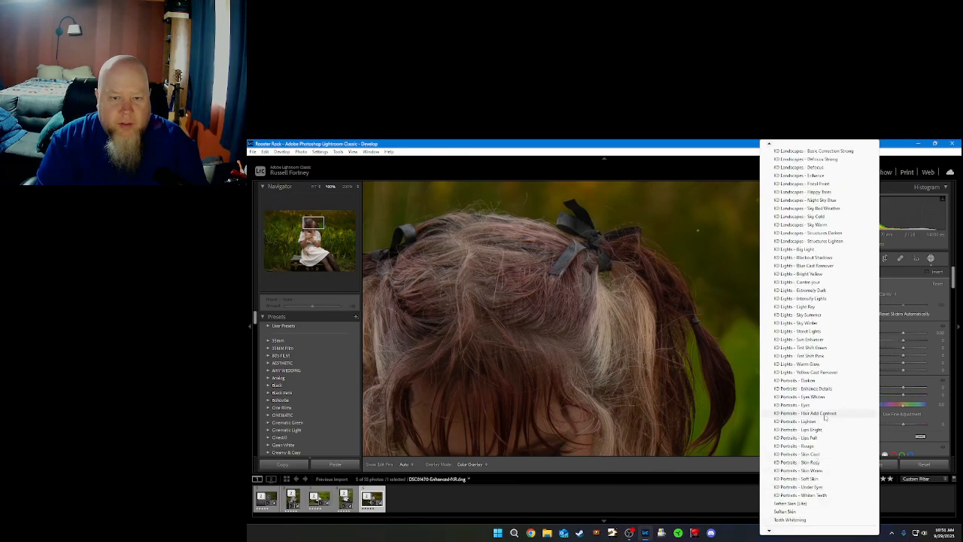
{"action": "left_click", "coordinate": [825, 413]}
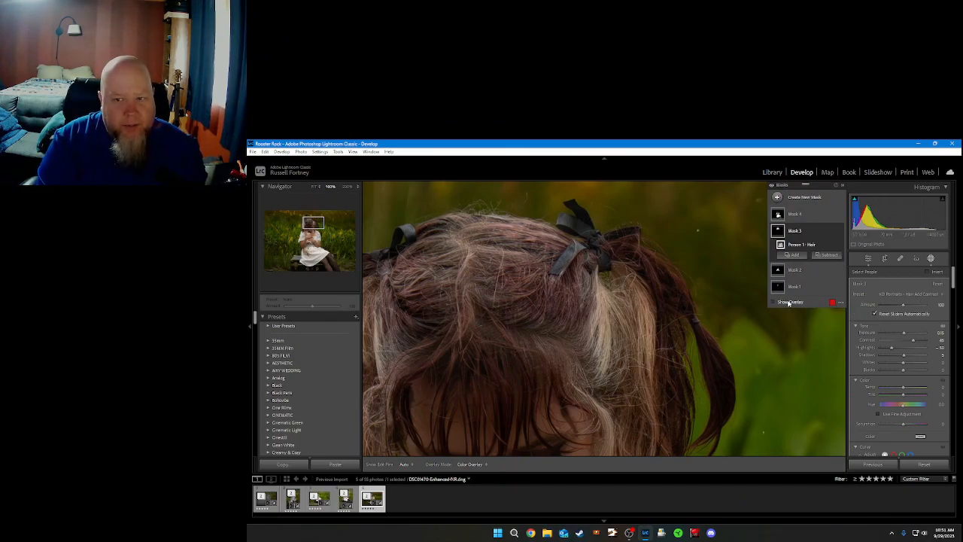
{"action": "left_click", "coordinate": [840, 232]}
{"action": "left_click", "coordinate": [839, 233]}
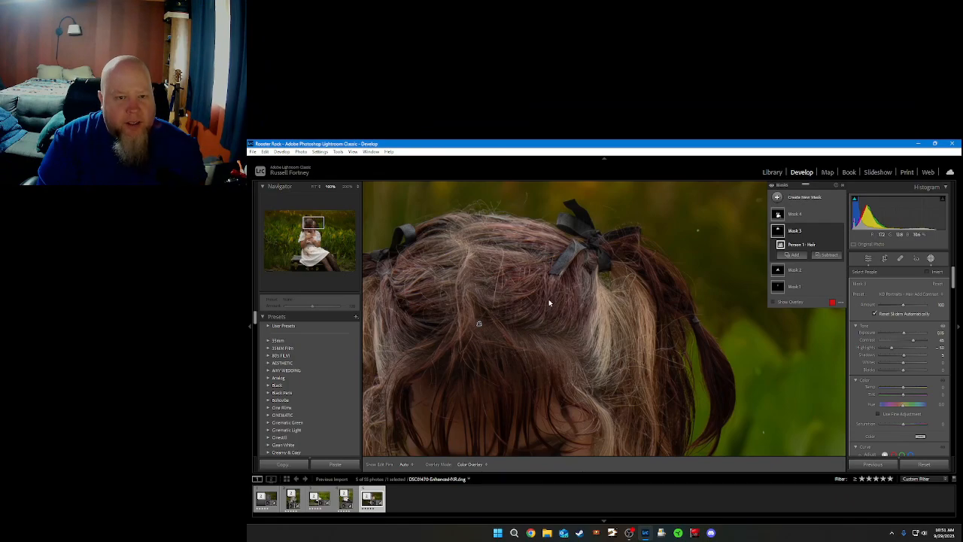
Step: Select the clothes mask, hide its overlay over the dress and apply the KD Portraits - Enhance Details preset to it
{"action": "left_click", "coordinate": [798, 215]}
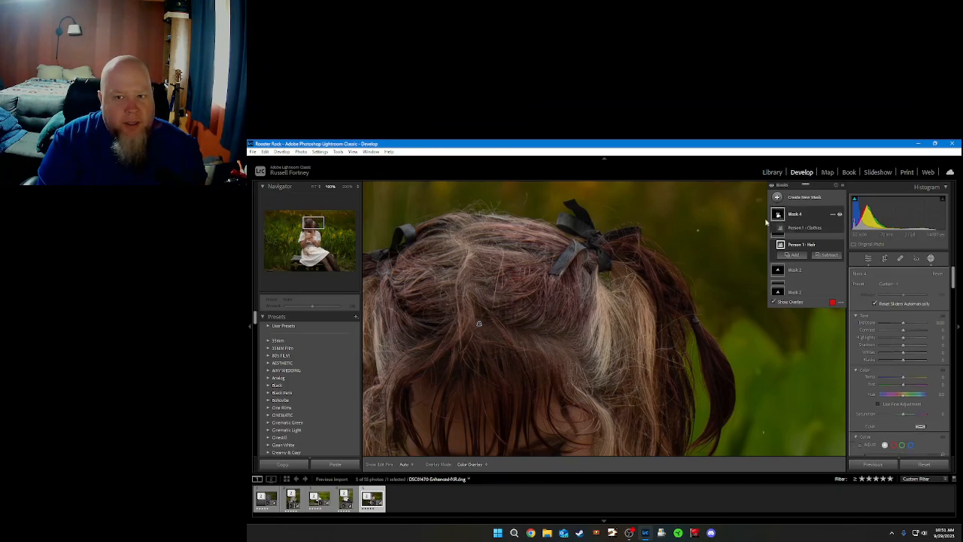
{"action": "left_click", "coordinate": [316, 254]}
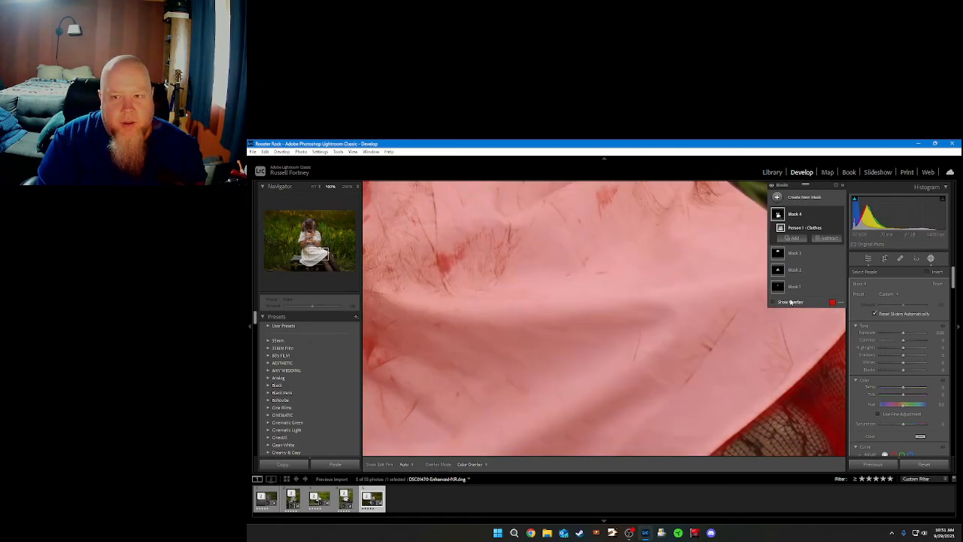
{"action": "left_click", "coordinate": [790, 302]}
{"action": "left_click", "coordinate": [885, 294]}
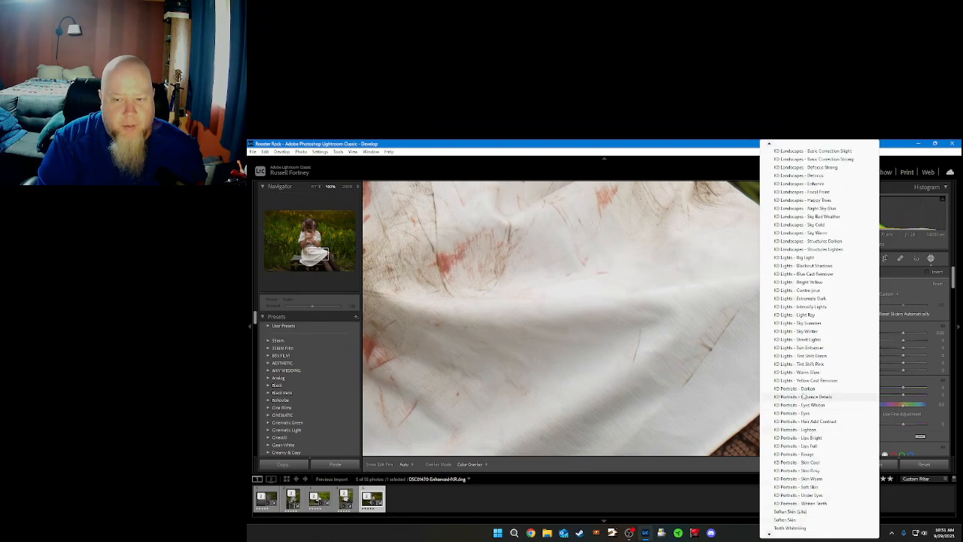
{"action": "left_click", "coordinate": [802, 397]}
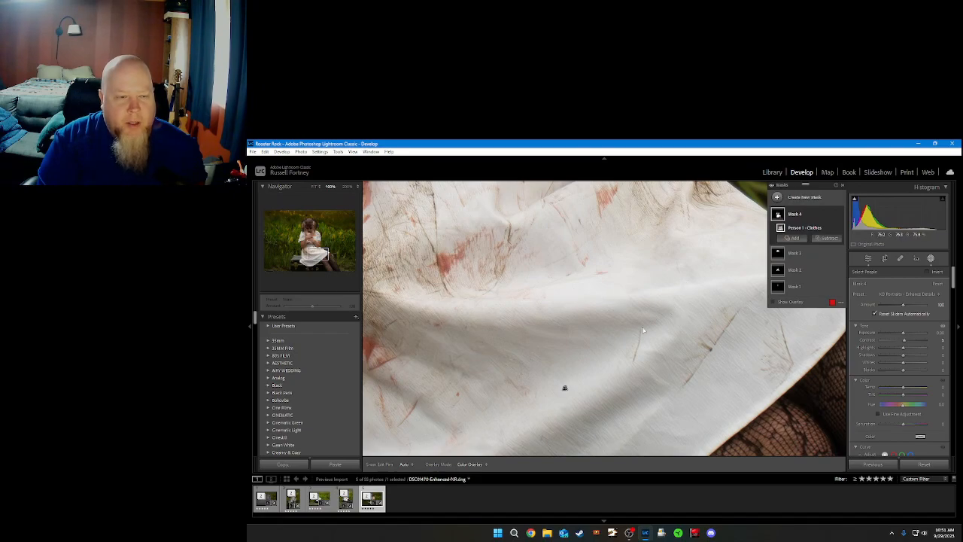
{"action": "left_click", "coordinate": [315, 186]}
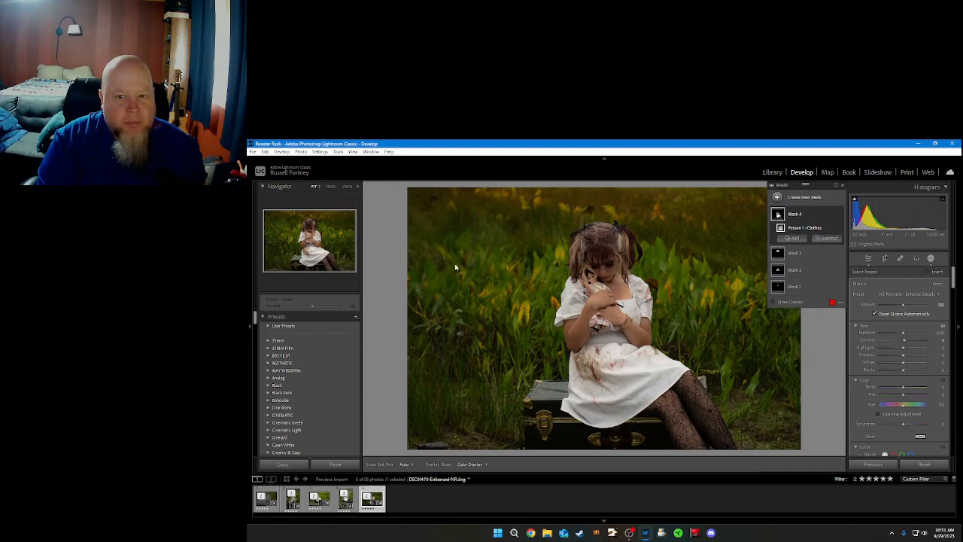
Step: Try brightening the whole photo with the global Exposure adjustment and restore the original exposure
{"action": "left_click", "coordinate": [803, 200]}
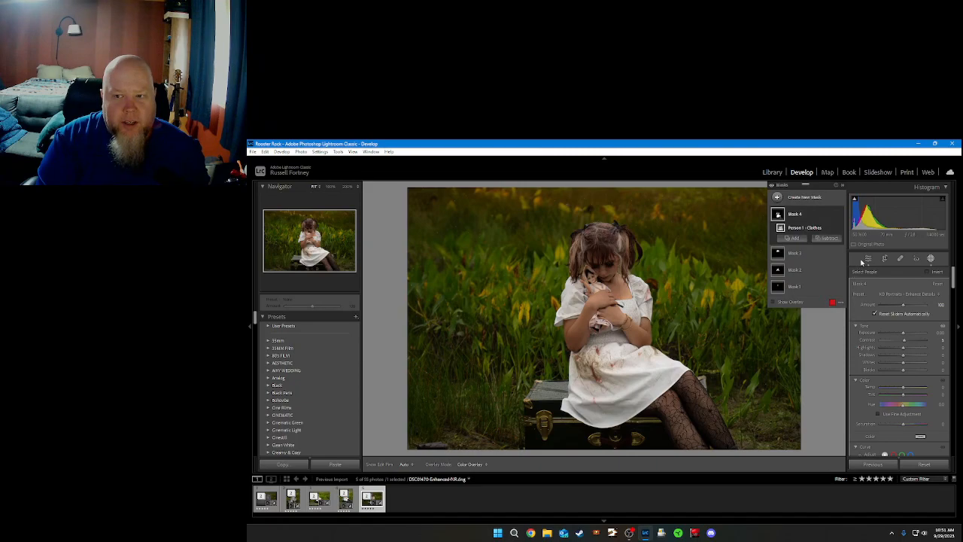
{"action": "left_click", "coordinate": [868, 258]}
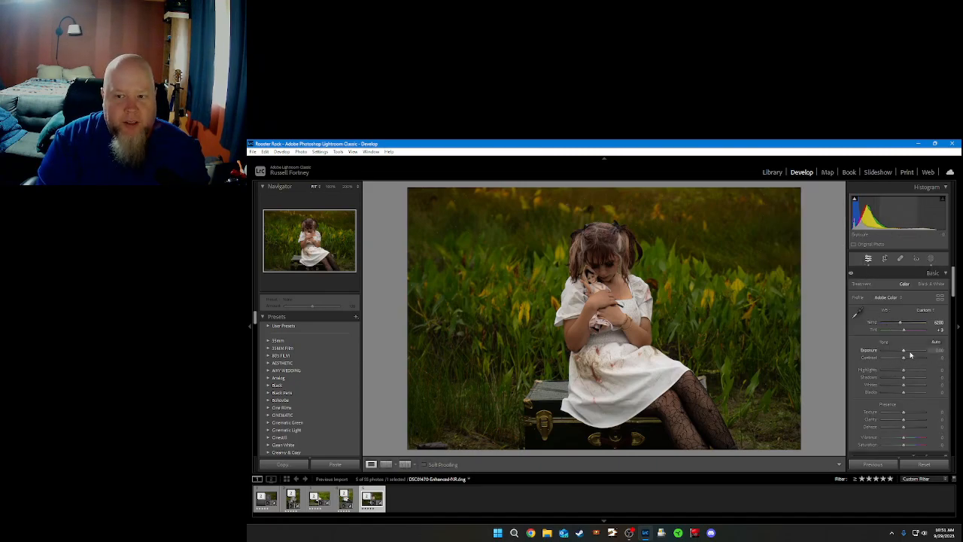
{"action": "mouse_move", "coordinate": [908, 353]}
{"action": "left_mouse_down"}
{"action": "mouse_move", "coordinate": [919, 353]}
{"action": "mouse_move", "coordinate": [910, 351]}
{"action": "left_mouse_up"}
{"action": "left_click", "coordinate": [938, 350]}
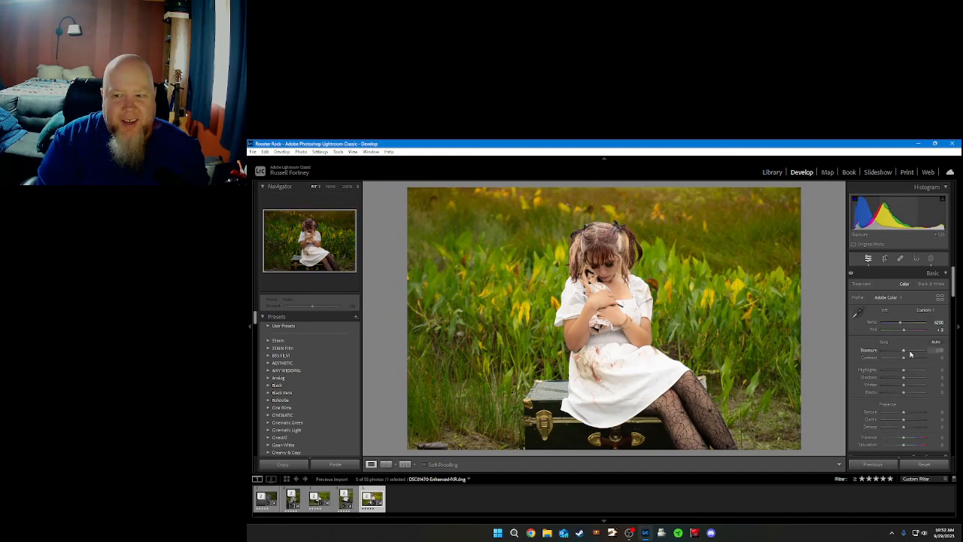
{"action": "left_click_drag", "start_coordinate": [911, 354], "coordinate": [884, 352]}
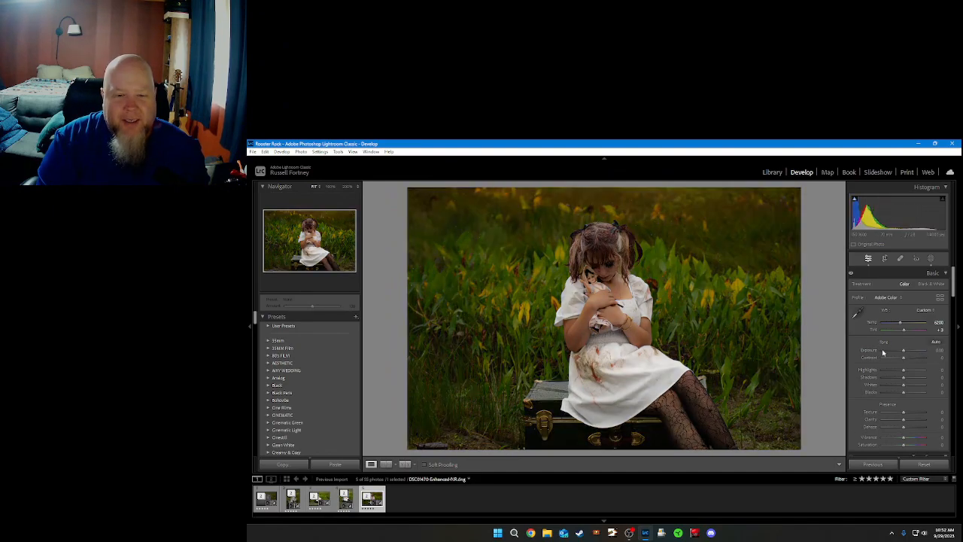
Step: Add a linear gradient mask running from the photo's top edge down past its bottom edge and set its Temp to 27
{"action": "left_click", "coordinate": [931, 259]}
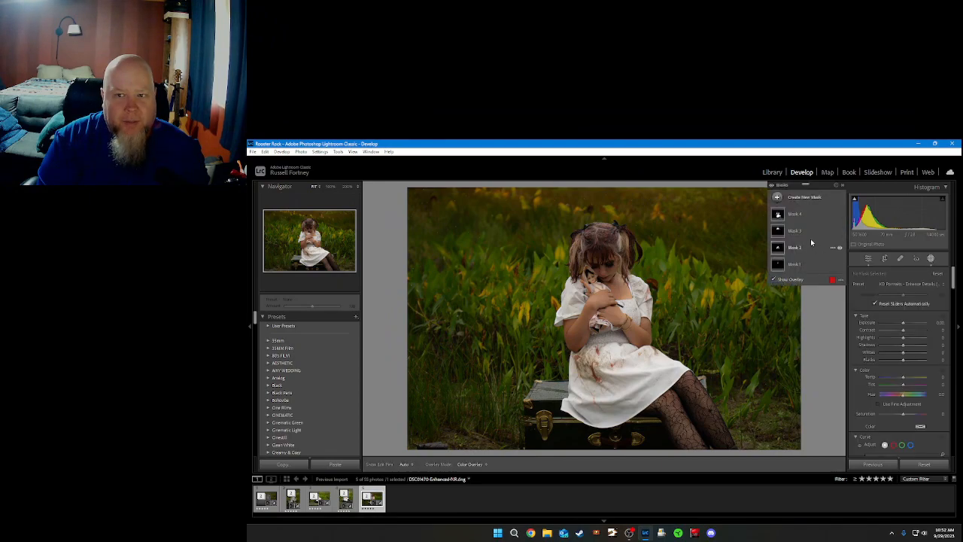
{"action": "left_click", "coordinate": [801, 199]}
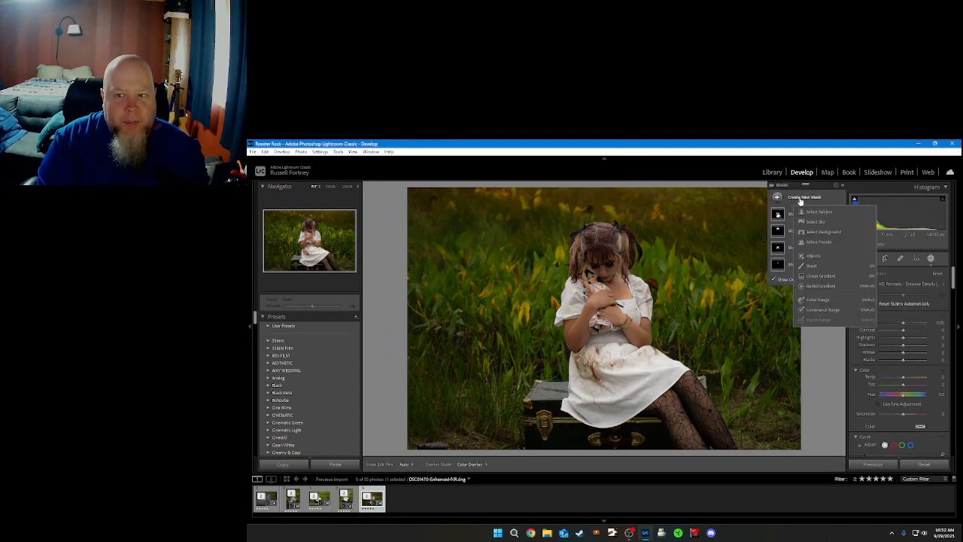
{"action": "left_click", "coordinate": [815, 276]}
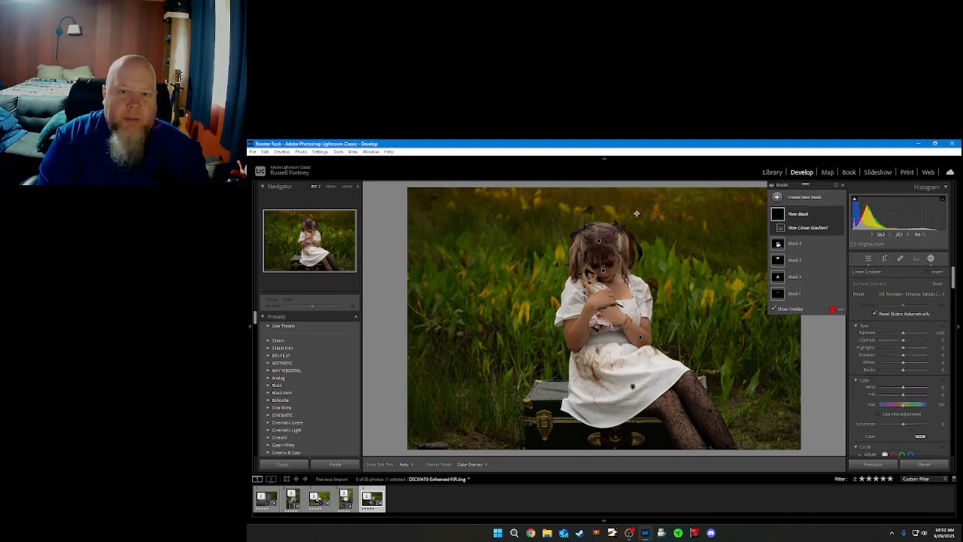
{"action": "left_click_drag", "start_coordinate": [632, 199], "coordinate": [634, 499]}
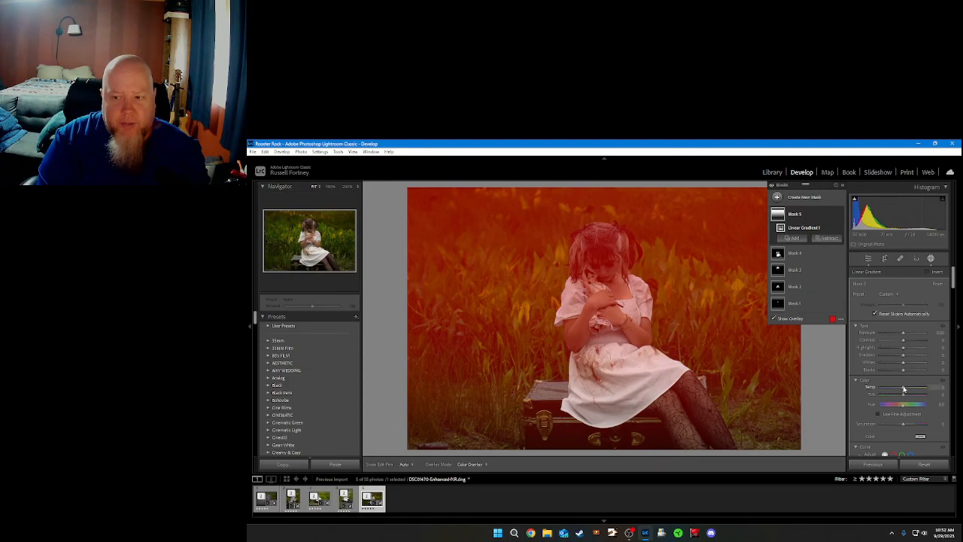
{"action": "left_click_drag", "start_coordinate": [904, 388], "coordinate": [904, 389]}
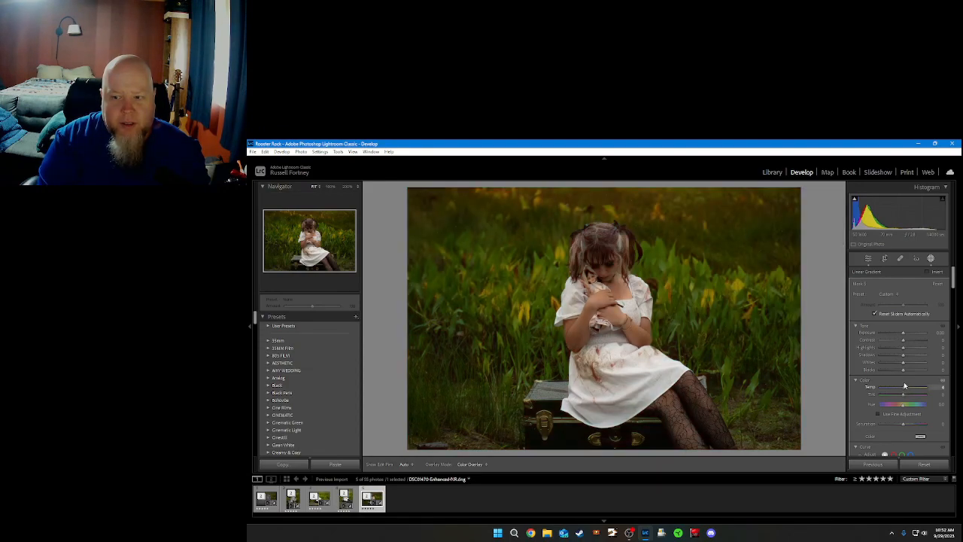
{"action": "mouse_move", "coordinate": [913, 389]}
{"action": "left_mouse_down"}
{"action": "mouse_move", "coordinate": [919, 386]}
{"action": "mouse_move", "coordinate": [910, 389]}
{"action": "left_mouse_up"}
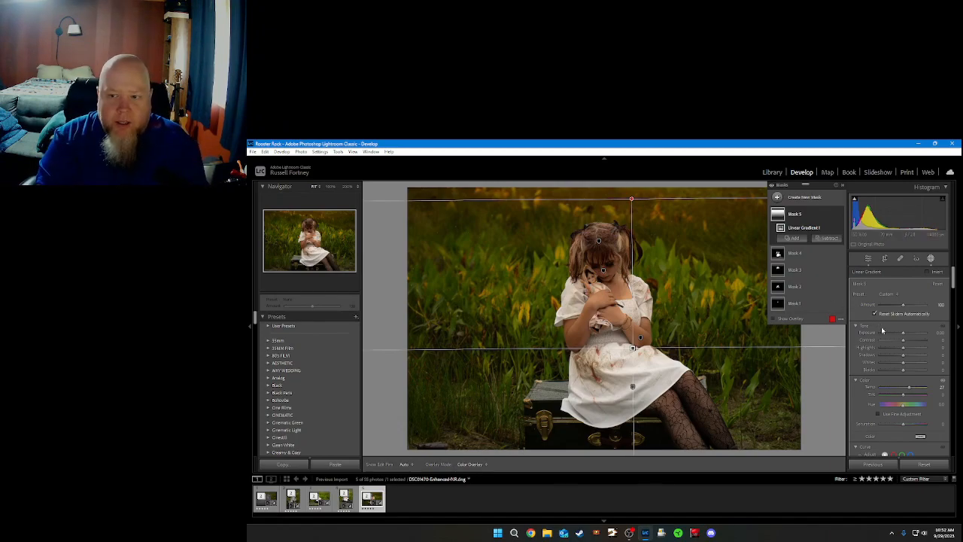
Step: Set the linear gradient mask's Contrast to -22 and raise its Highlights, Shadows and Whites
{"action": "left_click_drag", "start_coordinate": [904, 342], "coordinate": [895, 342]}
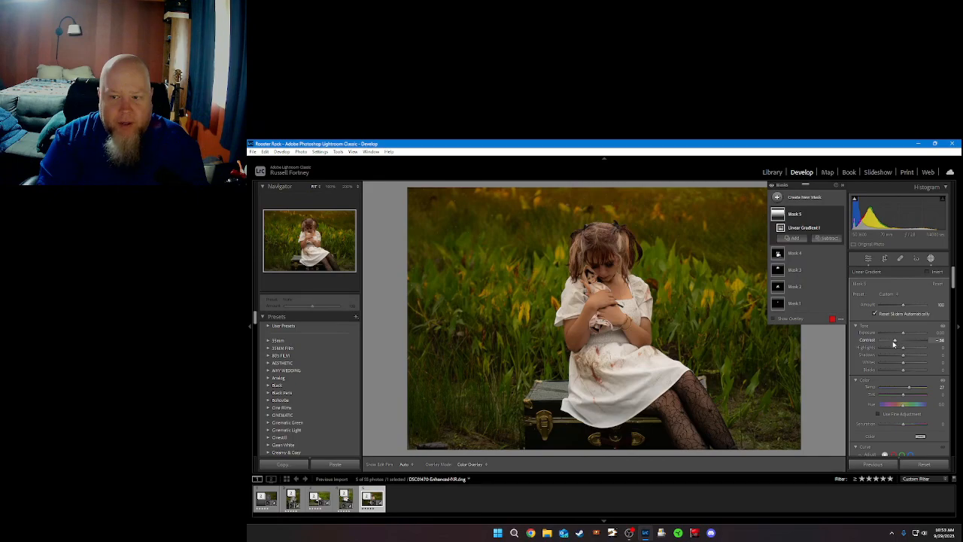
{"action": "mouse_move", "coordinate": [895, 343]}
{"action": "left_mouse_down"}
{"action": "mouse_move", "coordinate": [922, 348]}
{"action": "mouse_move", "coordinate": [898, 344]}
{"action": "left_mouse_up"}
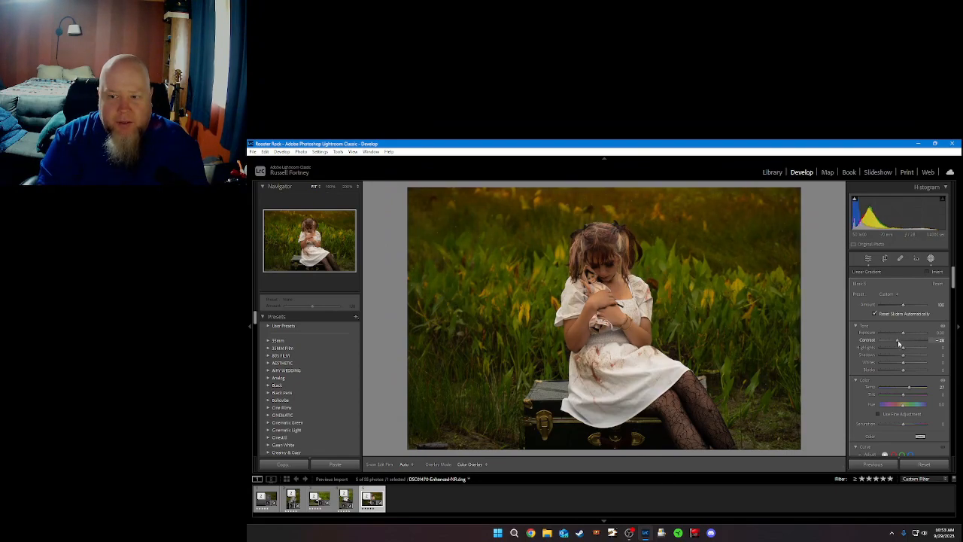
{"action": "mouse_move", "coordinate": [903, 348]}
{"action": "left_mouse_down"}
{"action": "mouse_move", "coordinate": [882, 351]}
{"action": "mouse_move", "coordinate": [915, 352]}
{"action": "mouse_move", "coordinate": [908, 357]}
{"action": "left_mouse_up"}
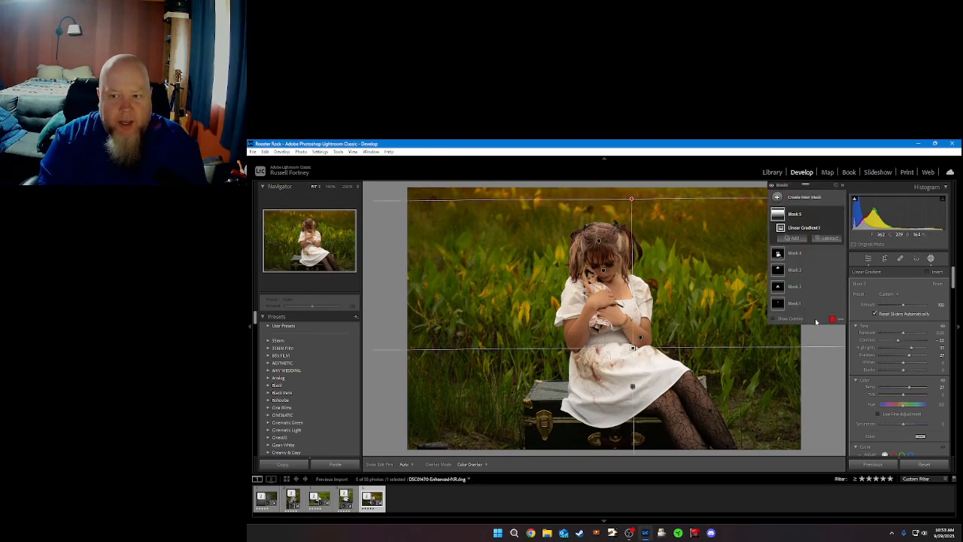
{"action": "left_click_drag", "start_coordinate": [904, 366], "coordinate": [911, 363]}
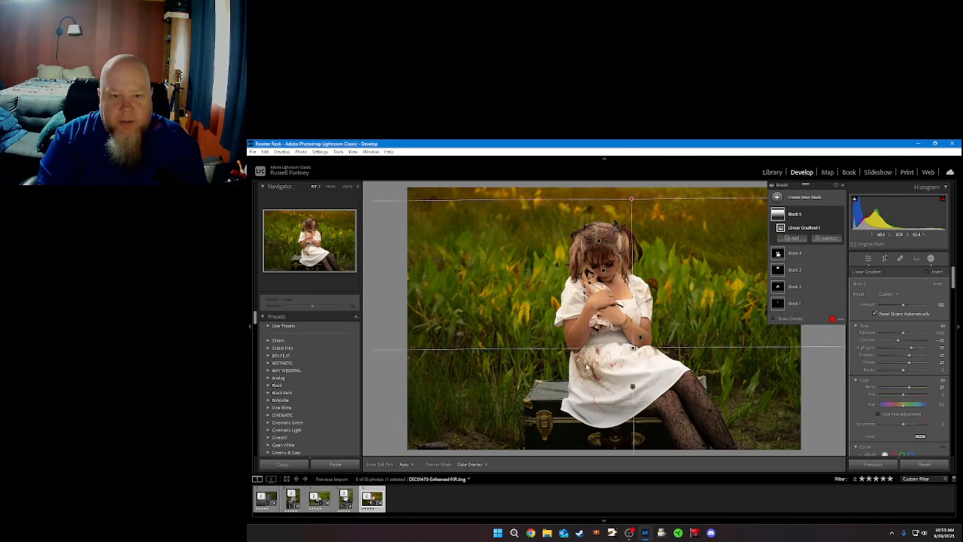
Step: Duplicate and invert the linear gradient mask, and lower the inverted copy's Temp to cool the foreground
{"action": "left_click", "coordinate": [831, 216]}
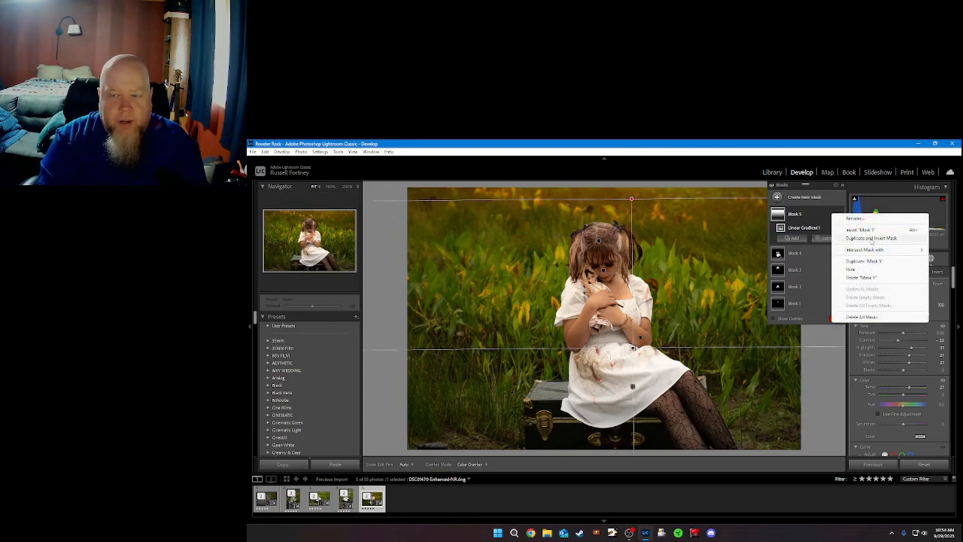
{"action": "left_click", "coordinate": [871, 238]}
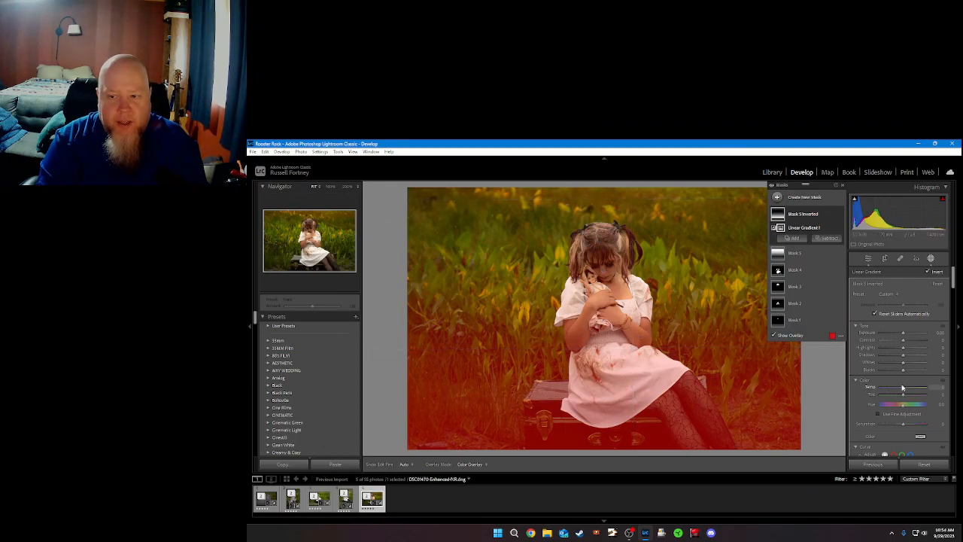
{"action": "left_click_drag", "start_coordinate": [904, 390], "coordinate": [897, 389]}
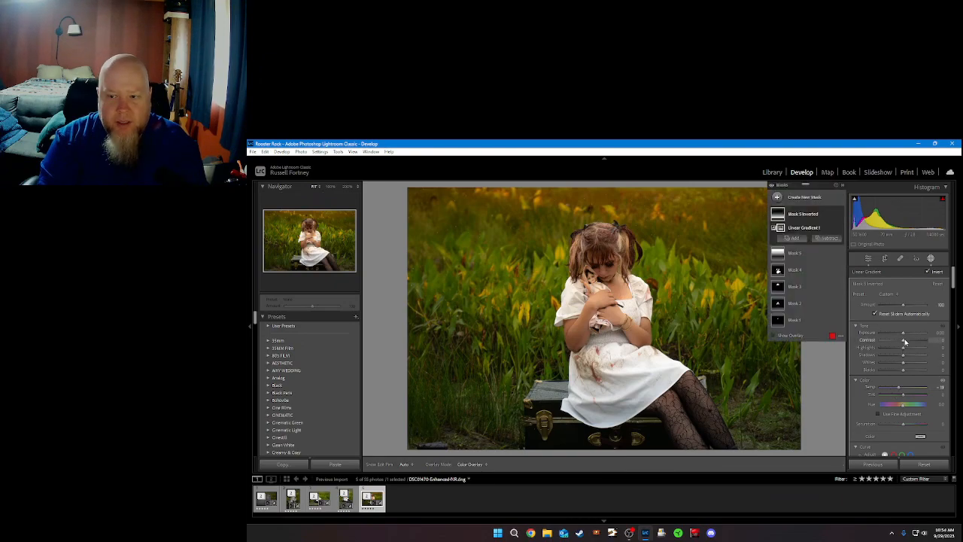
Step: Raise the inverted gradient mask's Contrast and Blacks, and lower its Highlights, Shadows and Whites
{"action": "left_click_drag", "start_coordinate": [904, 343], "coordinate": [910, 371]}
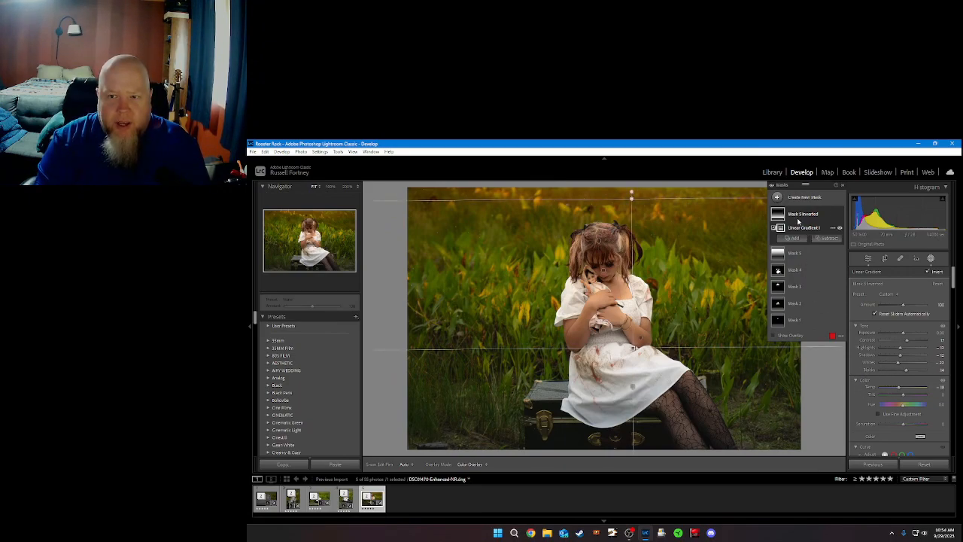
Step: Try lowering the Blacks of the original linear gradient mask and restore them to their default
{"action": "left_click", "coordinate": [807, 258]}
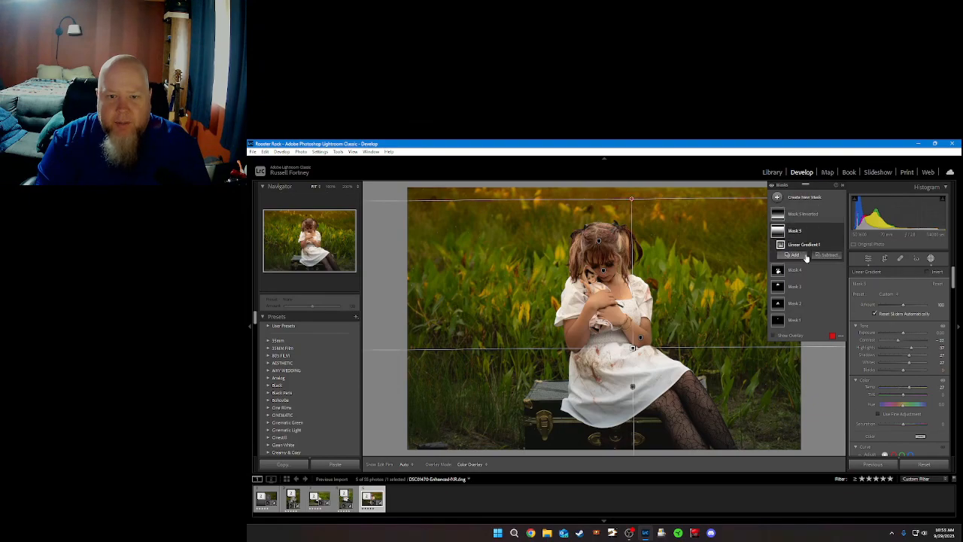
{"action": "mouse_move", "coordinate": [904, 371]}
{"action": "left_mouse_down"}
{"action": "mouse_move", "coordinate": [918, 377]}
{"action": "mouse_move", "coordinate": [896, 374]}
{"action": "left_mouse_up"}
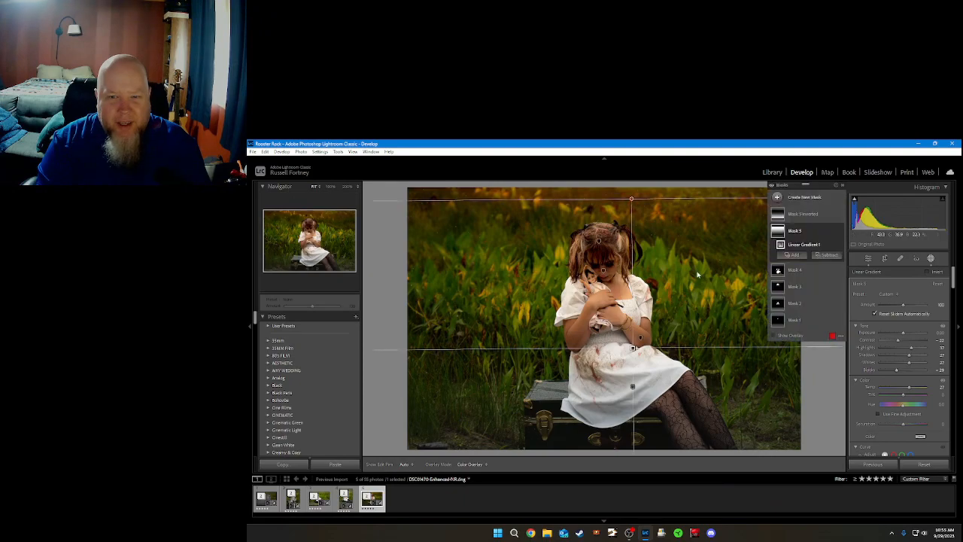
{"action": "double_click", "coordinate": [894, 369]}
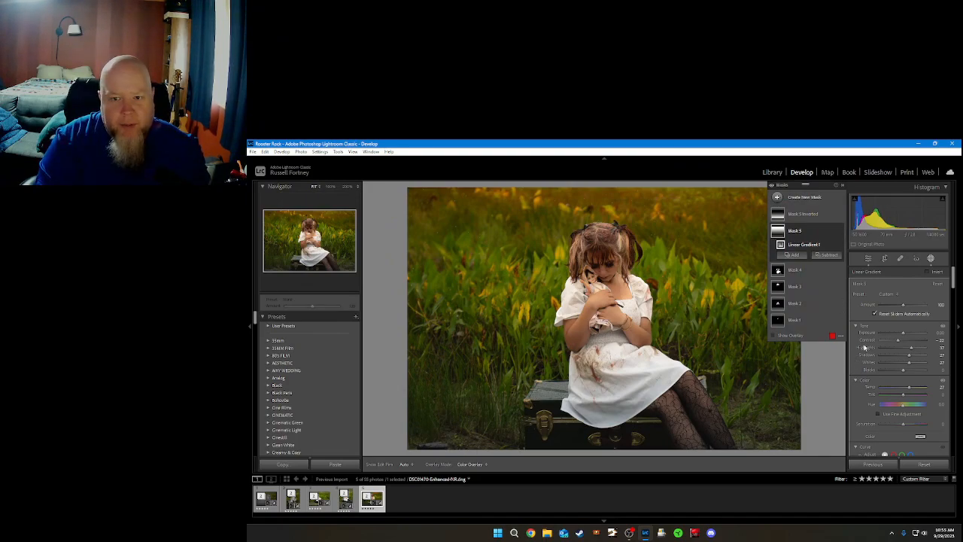
Step: Crop the photo tighter around the model at the original aspect ratio, trimming all sides and keeping her centred in the frame
{"action": "left_click", "coordinate": [885, 259]}
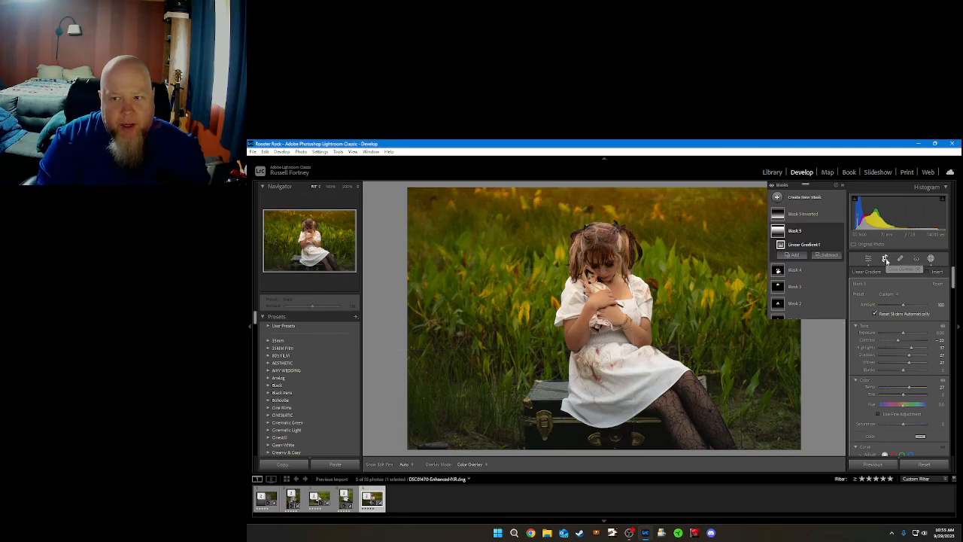
{"action": "left_click_drag", "start_coordinate": [593, 187], "coordinate": [603, 183]}
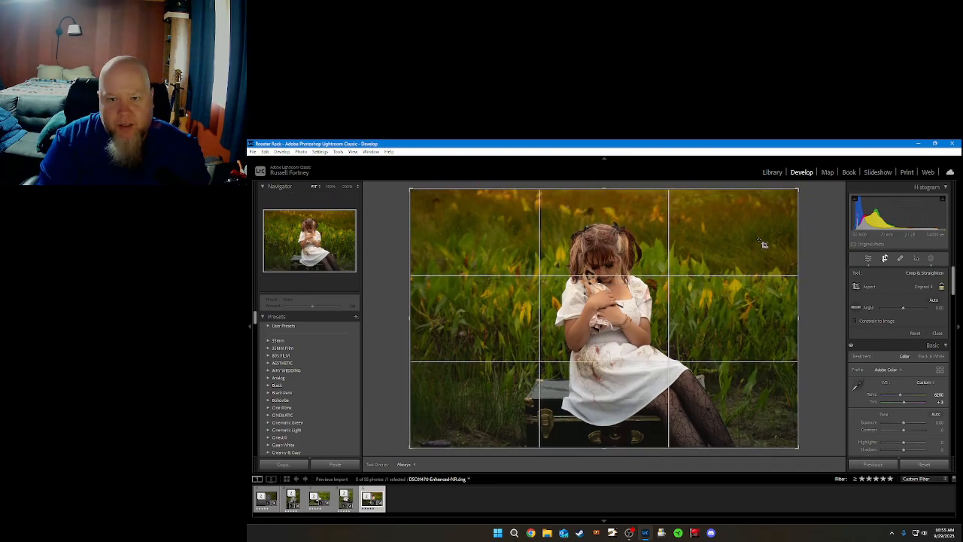
{"action": "left_click_drag", "start_coordinate": [602, 189], "coordinate": [598, 203]}
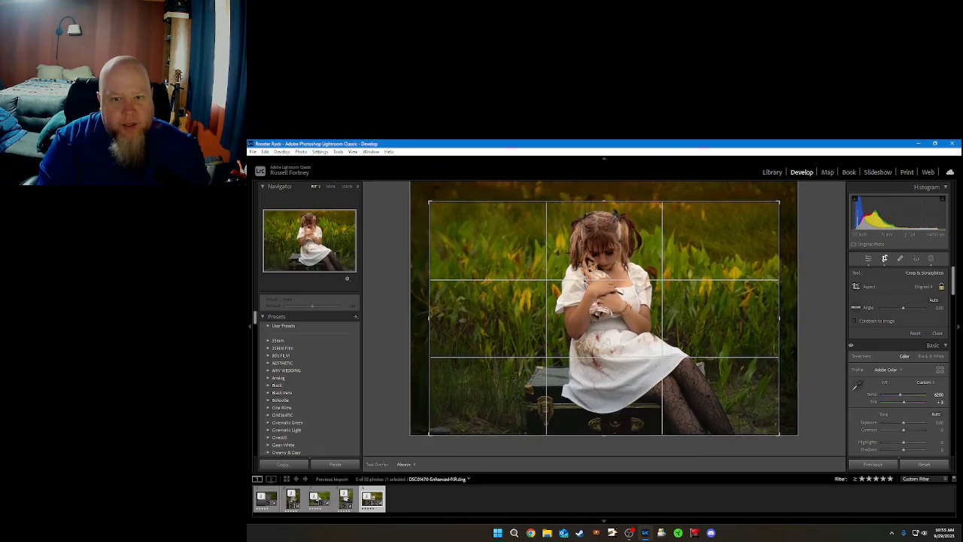
{"action": "left_click_drag", "start_coordinate": [603, 434], "coordinate": [596, 426]}
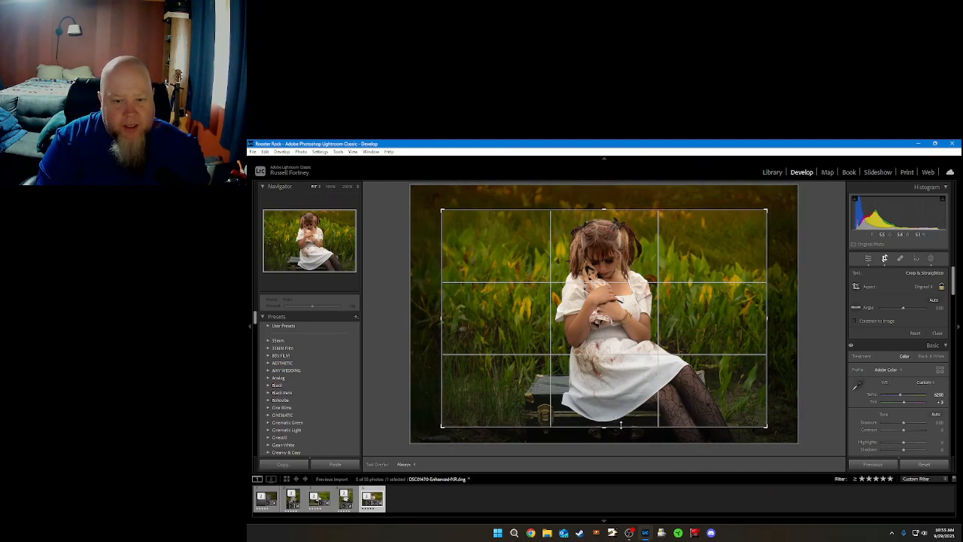
{"action": "left_click_drag", "start_coordinate": [606, 428], "coordinate": [607, 424]}
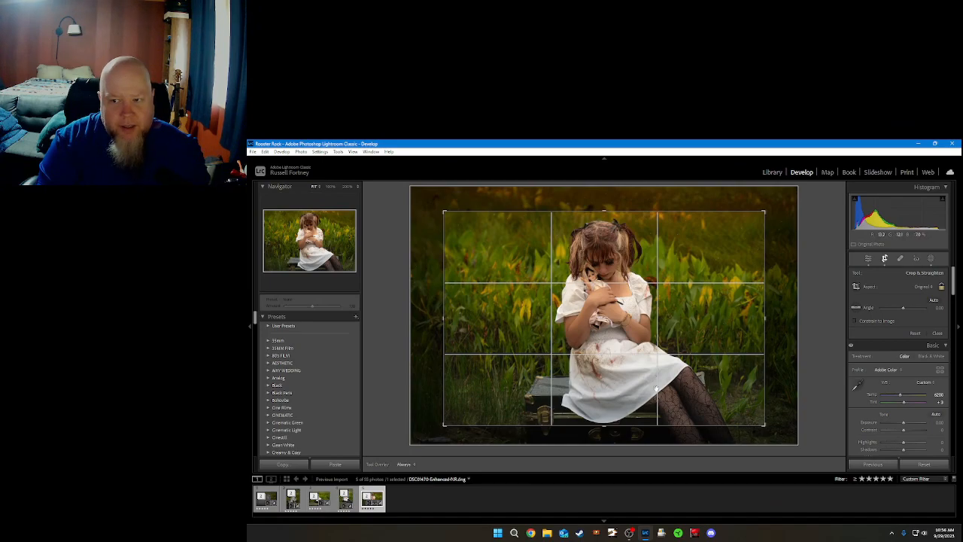
{"action": "left_click", "coordinate": [937, 333]}
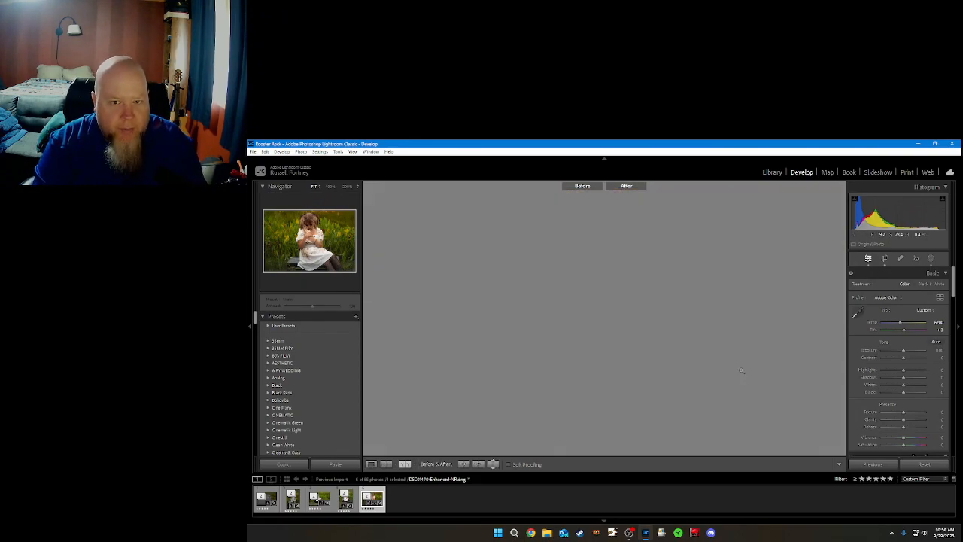
Step: Compare the photo before and after side by side, examining the doll, face and hair at 100%
{"action": "key", "text": "y"}
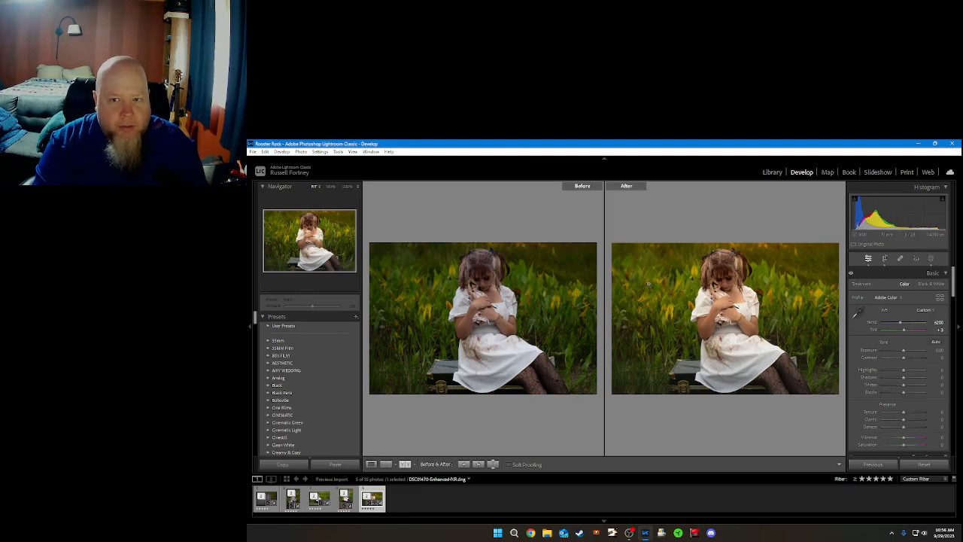
{"action": "left_click", "coordinate": [716, 279]}
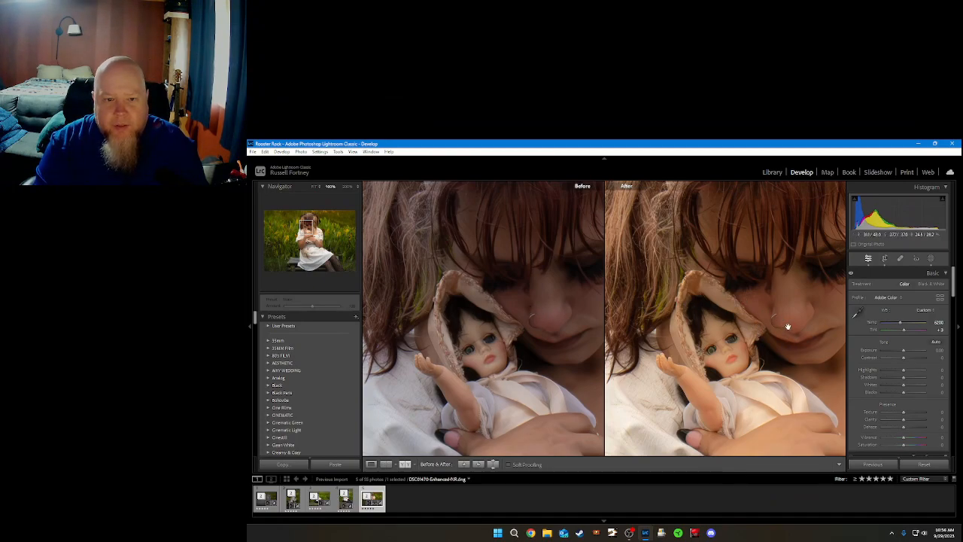
{"action": "left_click_drag", "start_coordinate": [768, 344], "coordinate": [684, 376]}
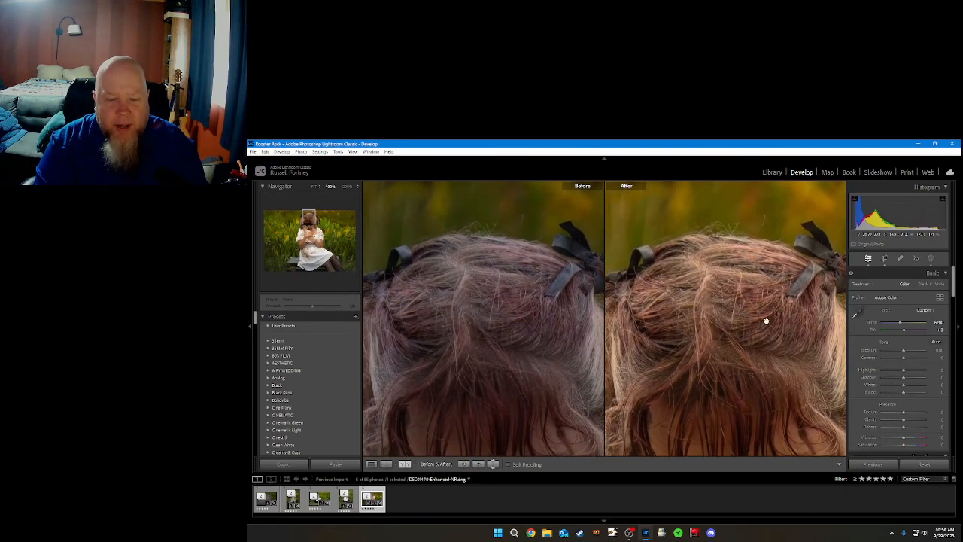
{"action": "left_click_drag", "start_coordinate": [731, 323], "coordinate": [703, 329]}
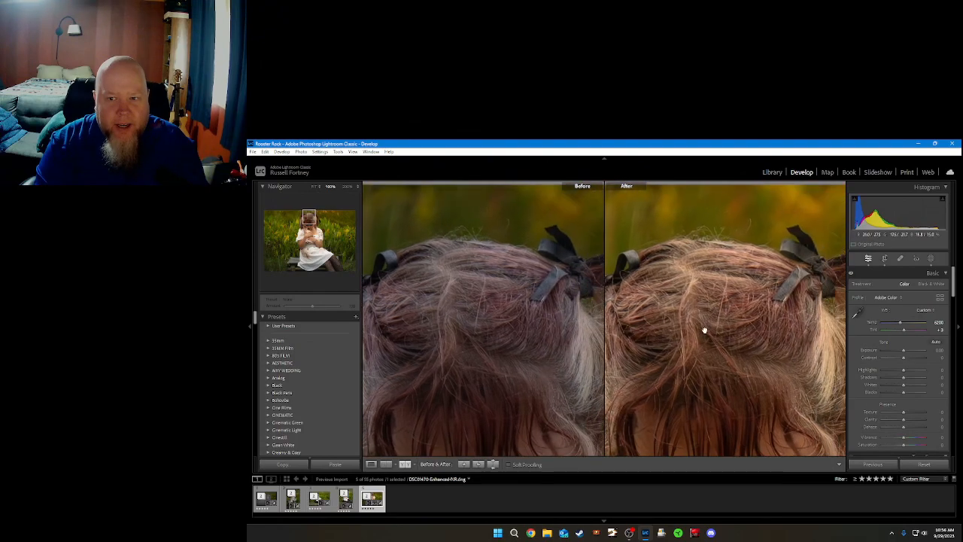
Step: Toggle the hair mask off and on to compare its effect on the hair
{"action": "left_click", "coordinate": [931, 259]}
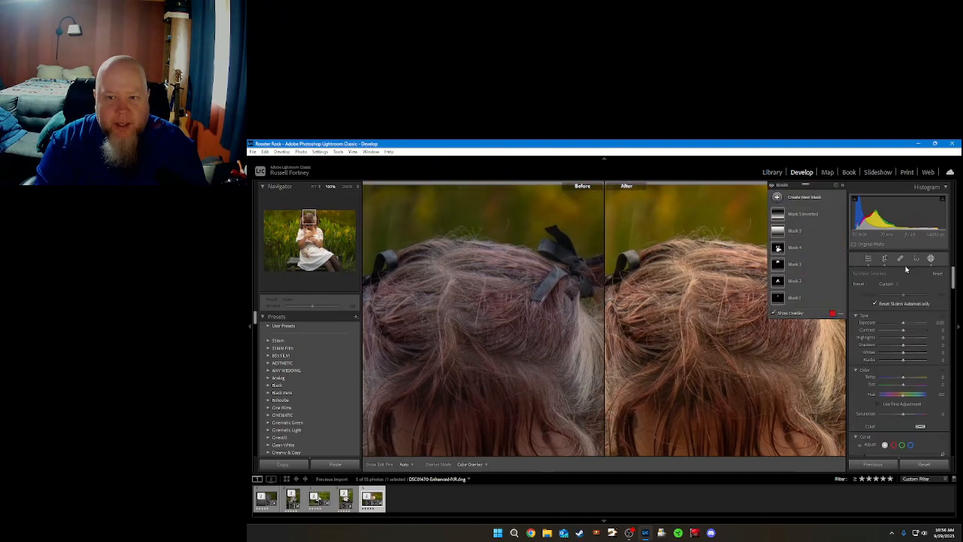
{"action": "left_click", "coordinate": [840, 266]}
{"action": "left_click", "coordinate": [841, 266]}
{"action": "left_click", "coordinate": [841, 266]}
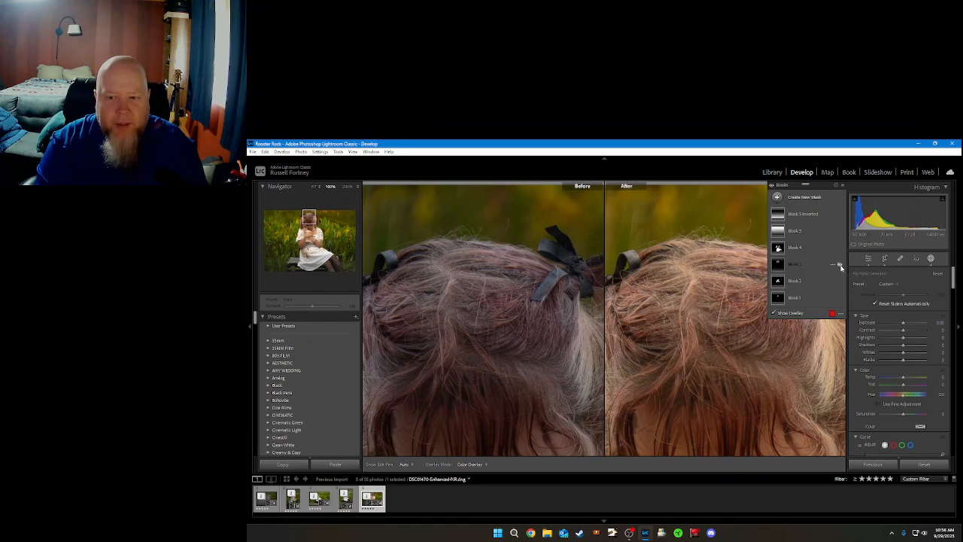
{"action": "left_click", "coordinate": [840, 265]}
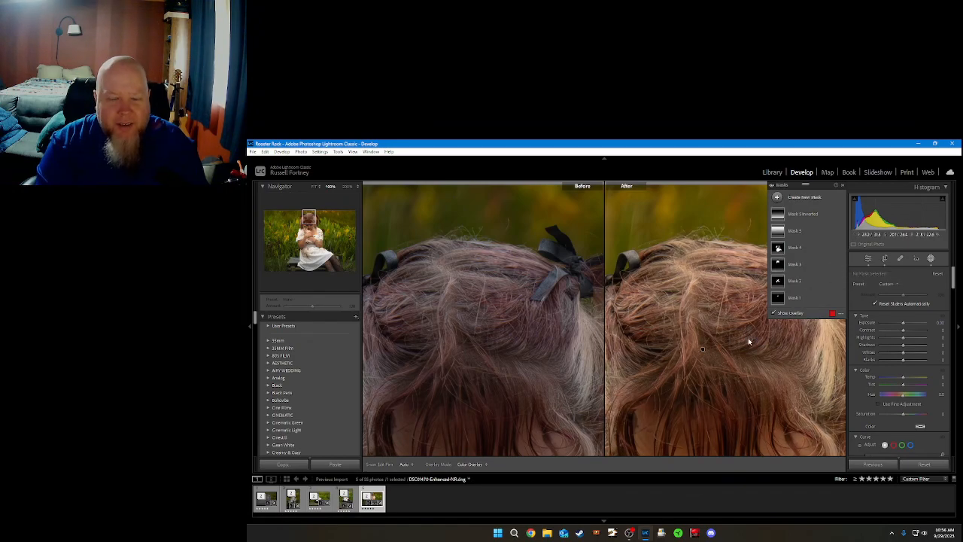
Step: Try a Color Range mask sampled from the model's hair with its Tint raised to 44, and delete the mask
{"action": "left_click", "coordinate": [788, 202]}
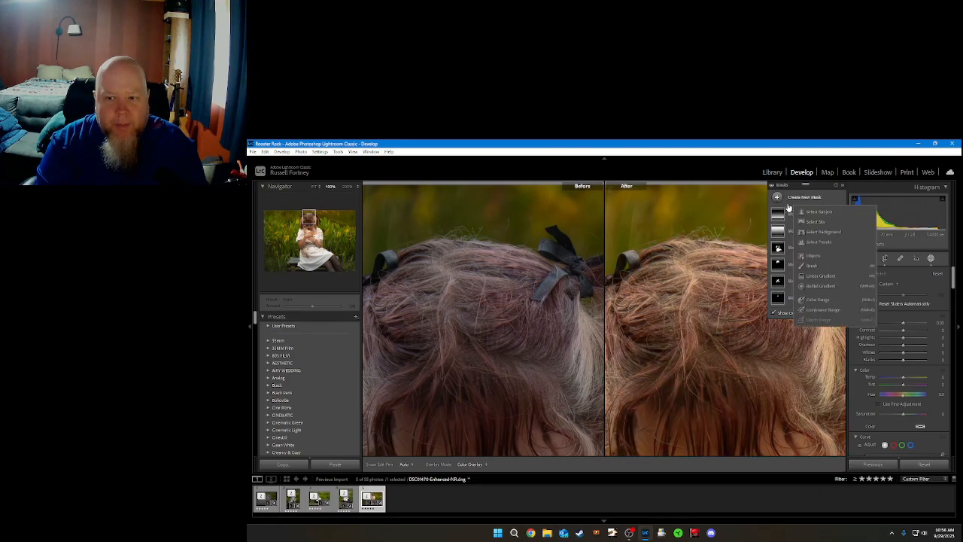
{"action": "left_click", "coordinate": [818, 300]}
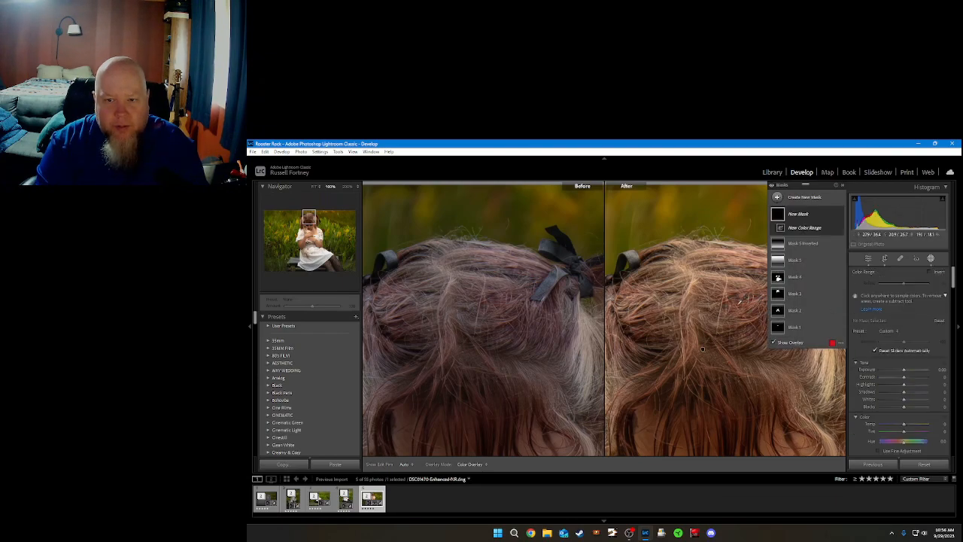
{"action": "left_click", "coordinate": [702, 349]}
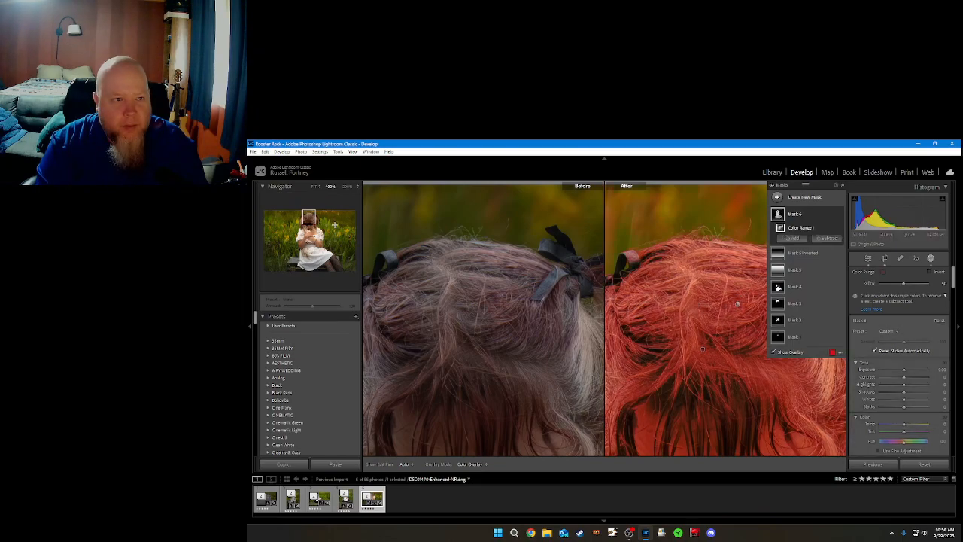
{"action": "left_click", "coordinate": [315, 188]}
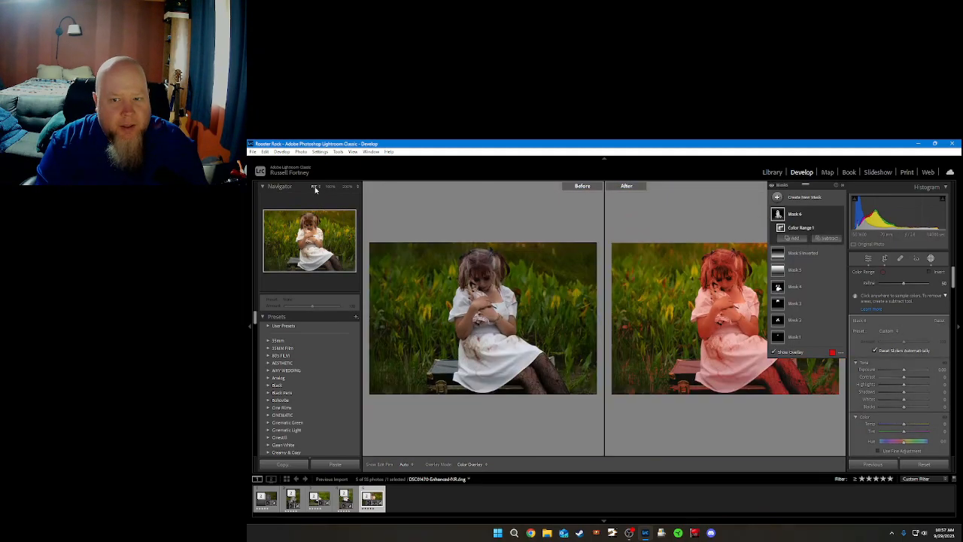
{"action": "left_click", "coordinate": [330, 186]}
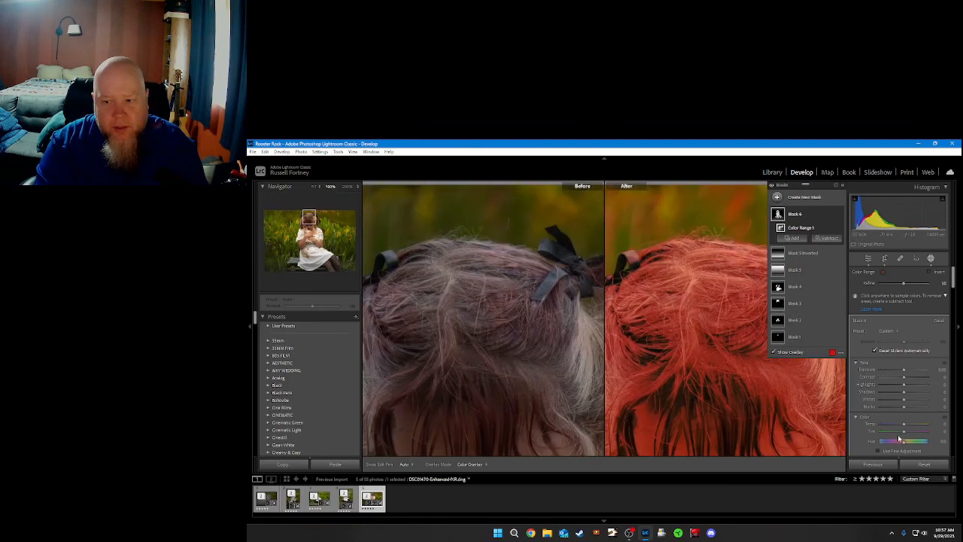
{"action": "mouse_move", "coordinate": [904, 433]}
{"action": "left_mouse_down"}
{"action": "mouse_move", "coordinate": [922, 431]}
{"action": "mouse_move", "coordinate": [915, 436]}
{"action": "left_mouse_up"}
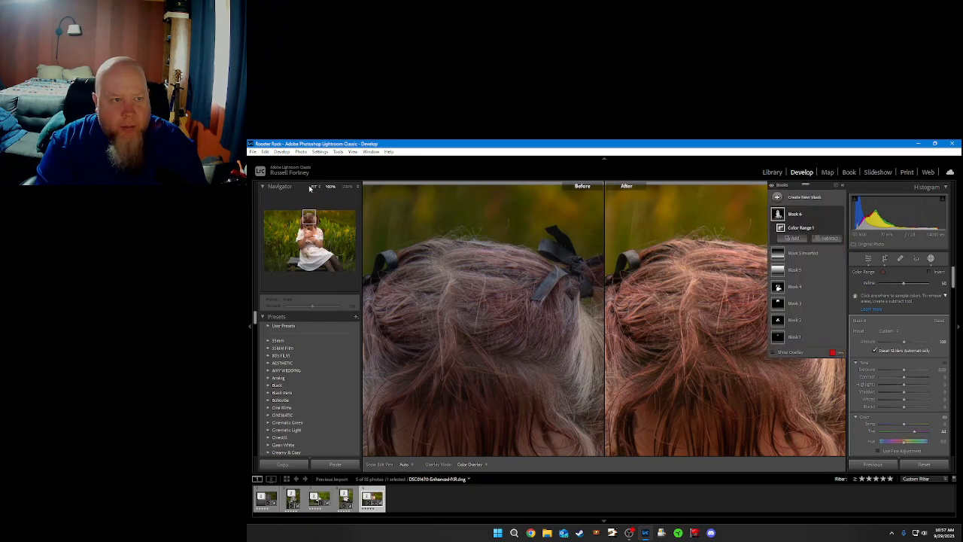
{"action": "left_click", "coordinate": [313, 187]}
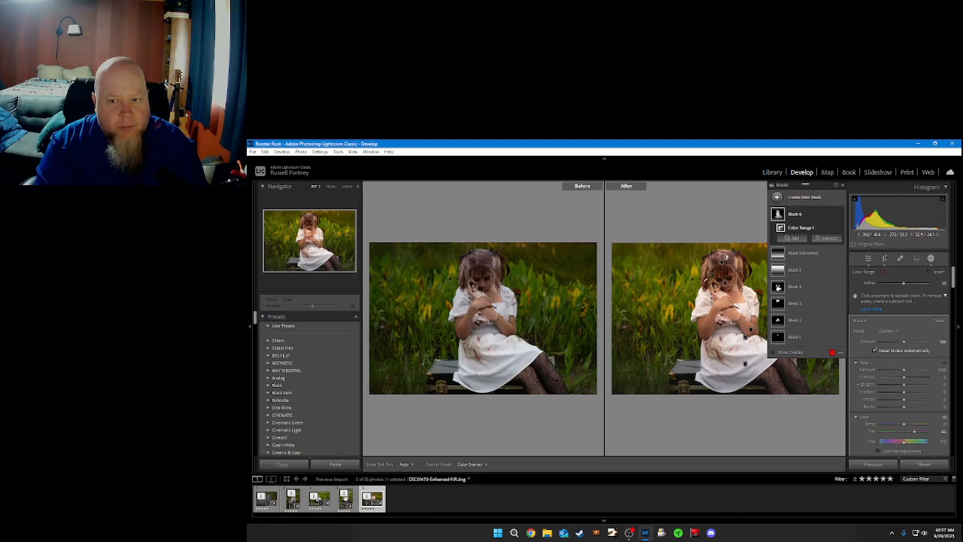
{"action": "left_click", "coordinate": [833, 216]}
{"action": "left_click", "coordinate": [899, 279]}
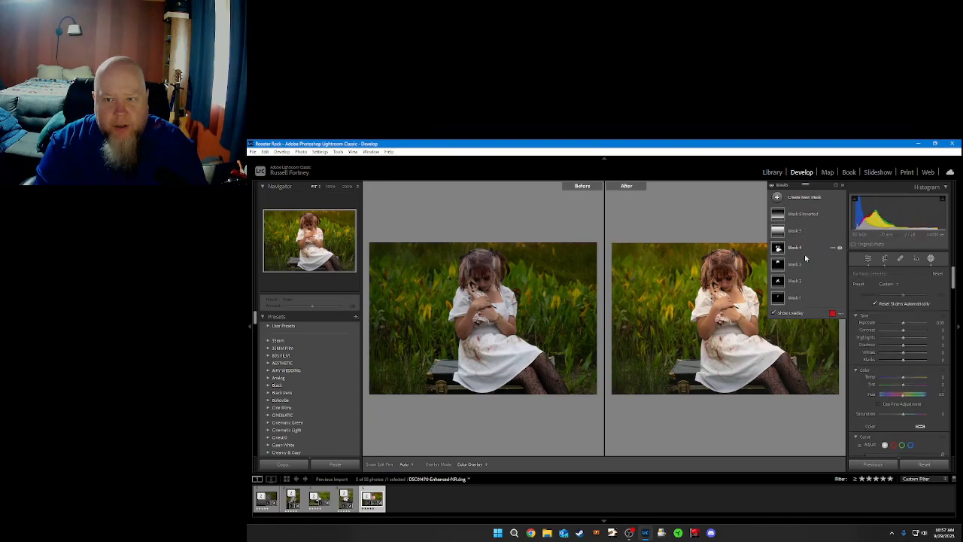
Step: Set the Tint of the model's hair people mask to 40 to redden the hair
{"action": "left_click", "coordinate": [806, 265]}
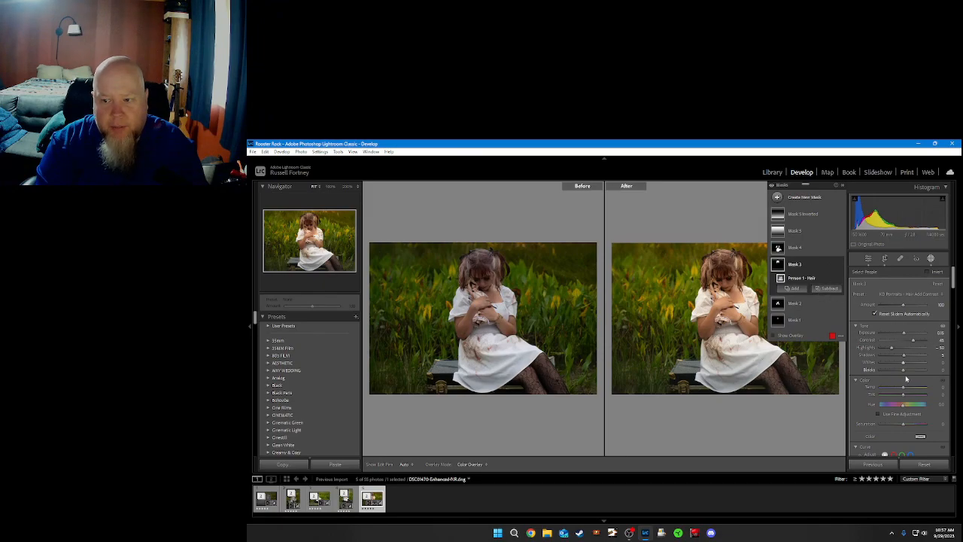
{"action": "left_click_drag", "start_coordinate": [904, 396], "coordinate": [912, 395]}
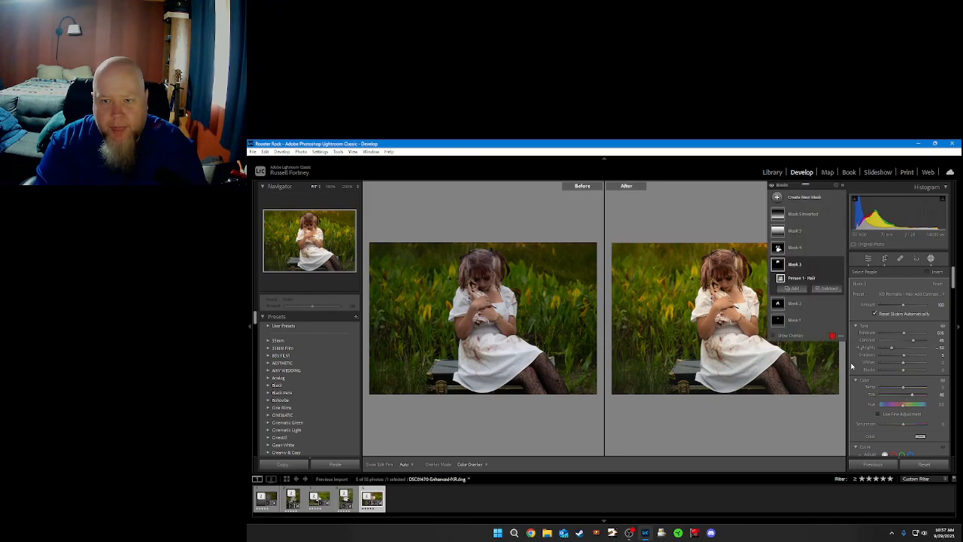
{"action": "left_click", "coordinate": [308, 219]}
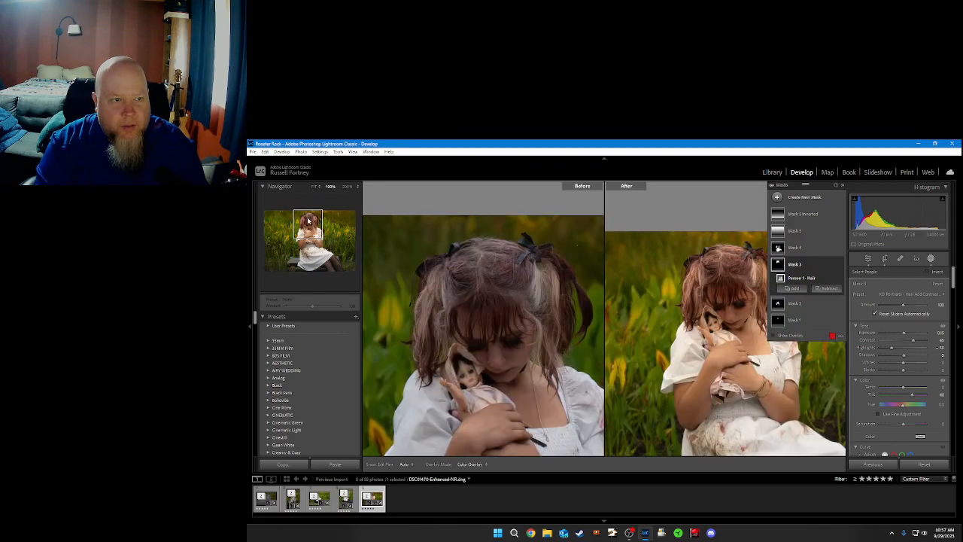
{"action": "left_click_drag", "start_coordinate": [914, 396], "coordinate": [919, 399]}
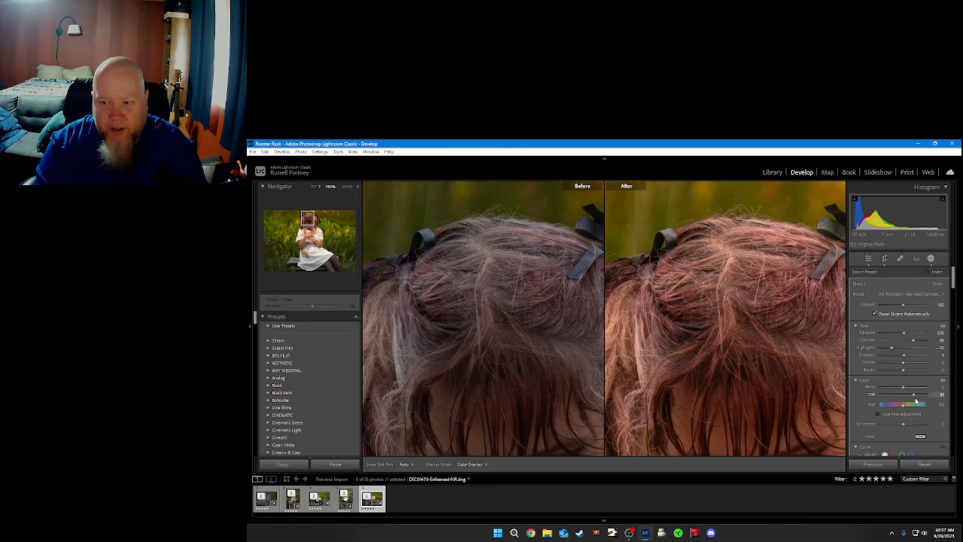
{"action": "left_click_drag", "start_coordinate": [914, 403], "coordinate": [904, 408]}
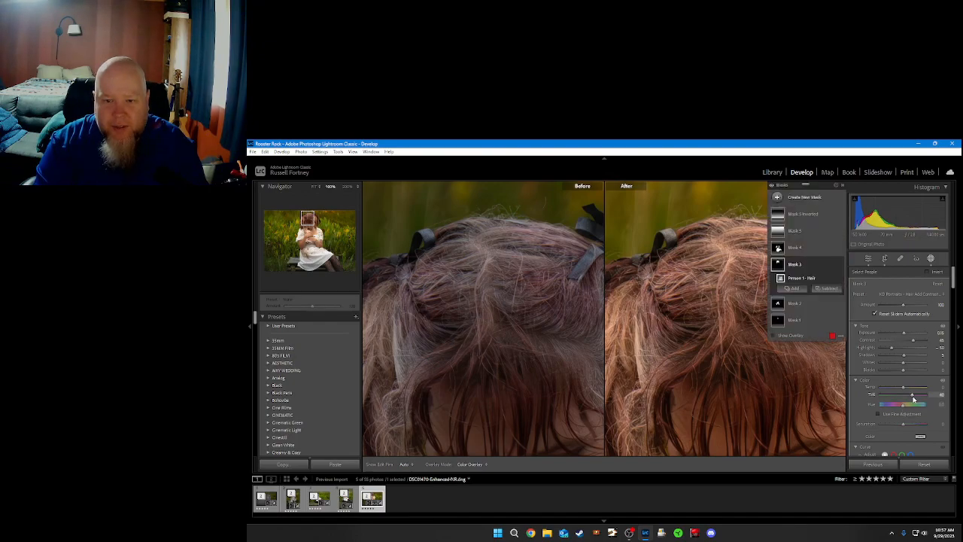
{"action": "left_click_drag", "start_coordinate": [912, 395], "coordinate": [904, 402]}
{"action": "left_click", "coordinate": [310, 188]}
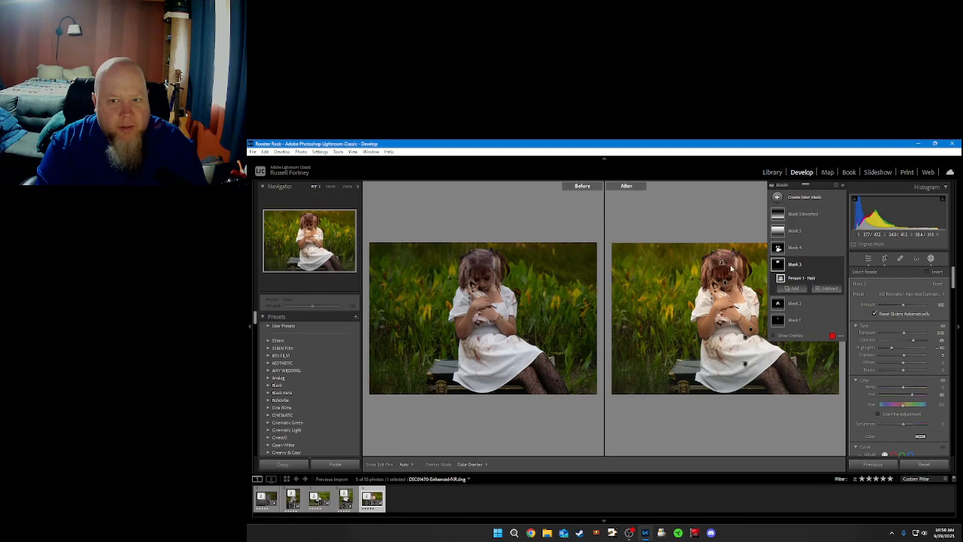
Step: Leave masking and examine the hair, doll, arms and dress at 100% in the before and after comparison
{"action": "left_click", "coordinate": [870, 258]}
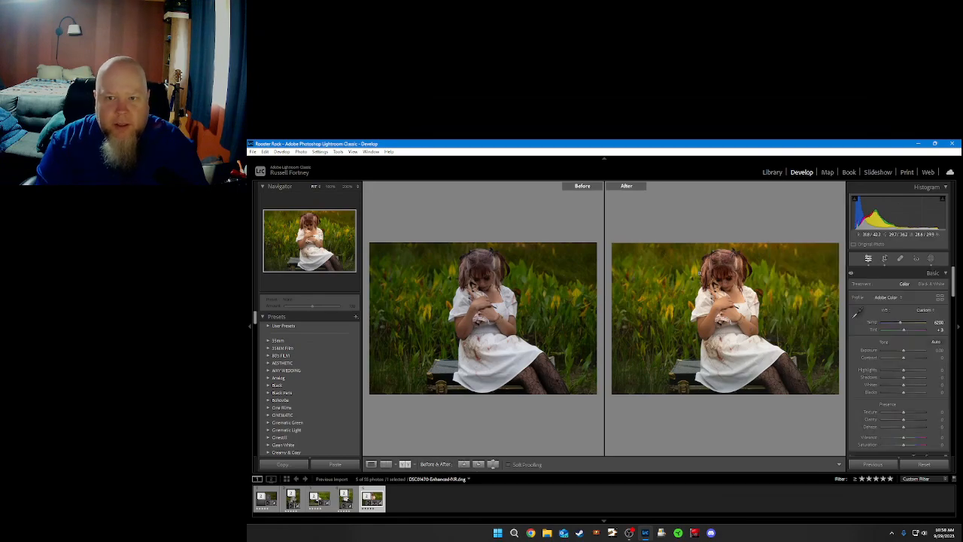
{"action": "left_click", "coordinate": [719, 274]}
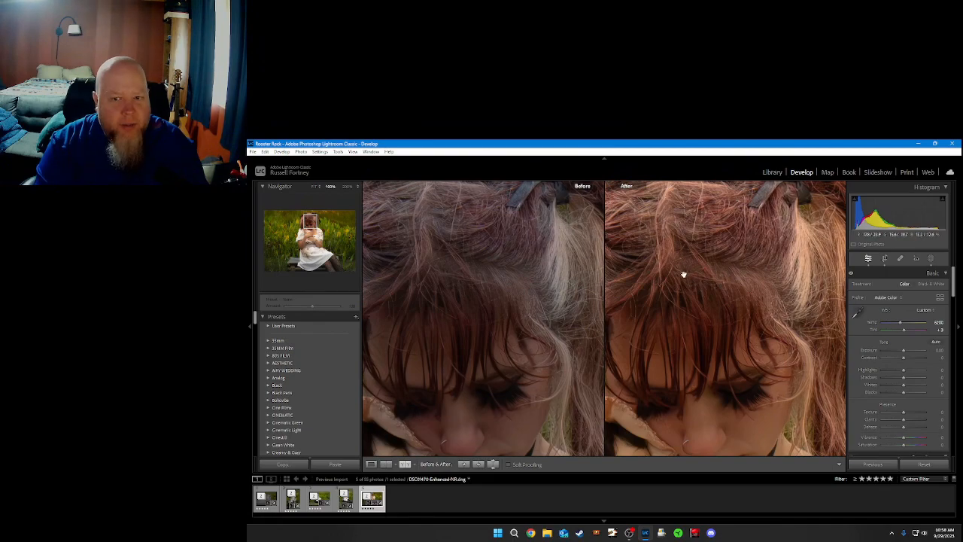
{"action": "left_click_drag", "start_coordinate": [585, 307], "coordinate": [671, 269]}
{"action": "scroll", "coordinate": [647, 321], "scroll_direction": "down", "scroll_amount": 10}
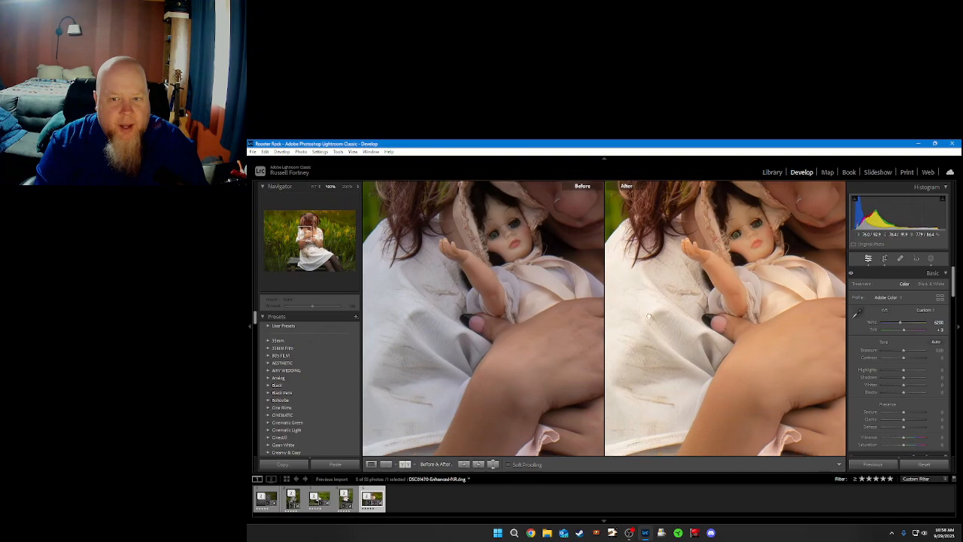
{"action": "left_click_drag", "start_coordinate": [660, 322], "coordinate": [660, 222]}
{"action": "scroll", "coordinate": [660, 221], "scroll_direction": "down", "scroll_amount": 10}
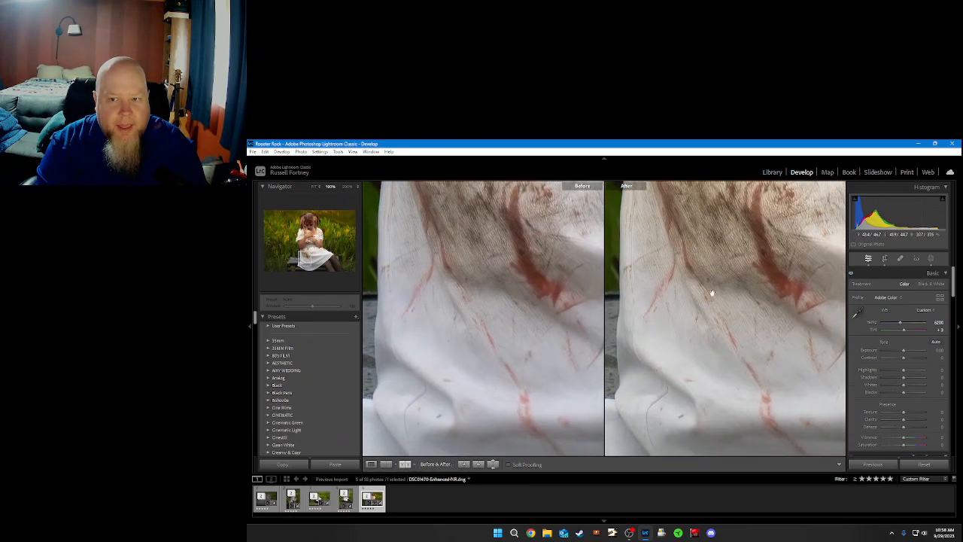
Step: Examine the photo at 100% in the before and after comparison, from the dress up to the background foliage beside the model's hair
{"action": "left_click_drag", "start_coordinate": [709, 197], "coordinate": [710, 184]}
{"action": "left_click_drag", "start_coordinate": [613, 264], "coordinate": [733, 316]}
{"action": "left_click_drag", "start_coordinate": [641, 325], "coordinate": [776, 336]}
{"action": "left_click_drag", "start_coordinate": [705, 258], "coordinate": [692, 353]}
{"action": "left_click_drag", "start_coordinate": [740, 263], "coordinate": [642, 366]}
{"action": "left_click_drag", "start_coordinate": [696, 280], "coordinate": [691, 402]}
{"action": "left_click_drag", "start_coordinate": [742, 255], "coordinate": [709, 351]}
{"action": "left_click_drag", "start_coordinate": [738, 277], "coordinate": [688, 372]}
{"action": "left_click_drag", "start_coordinate": [761, 228], "coordinate": [684, 331]}
{"action": "left_click_drag", "start_coordinate": [716, 292], "coordinate": [626, 250]}
{"action": "left_click_drag", "start_coordinate": [790, 288], "coordinate": [714, 269]}
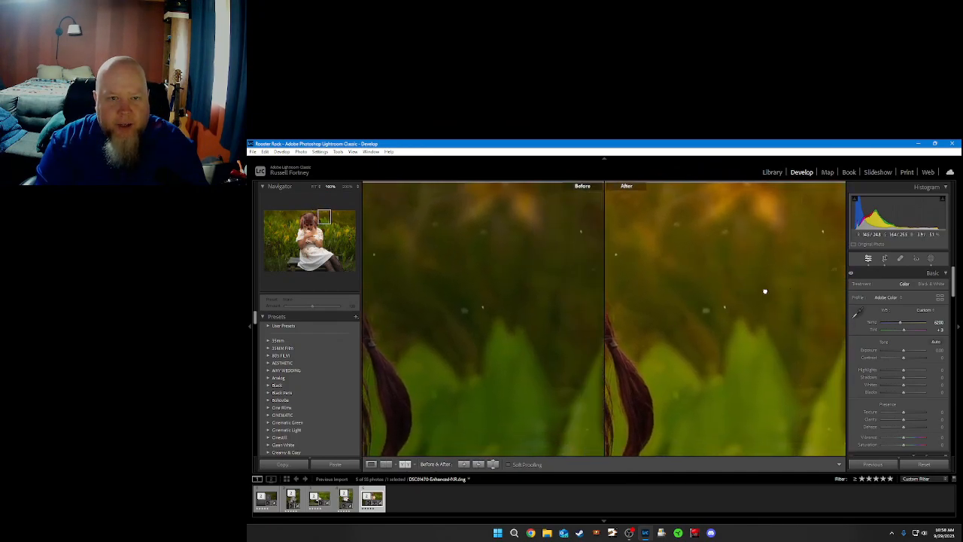
{"action": "left_click_drag", "start_coordinate": [776, 290], "coordinate": [686, 272]}
{"action": "left_click_drag", "start_coordinate": [792, 290], "coordinate": [725, 292]}
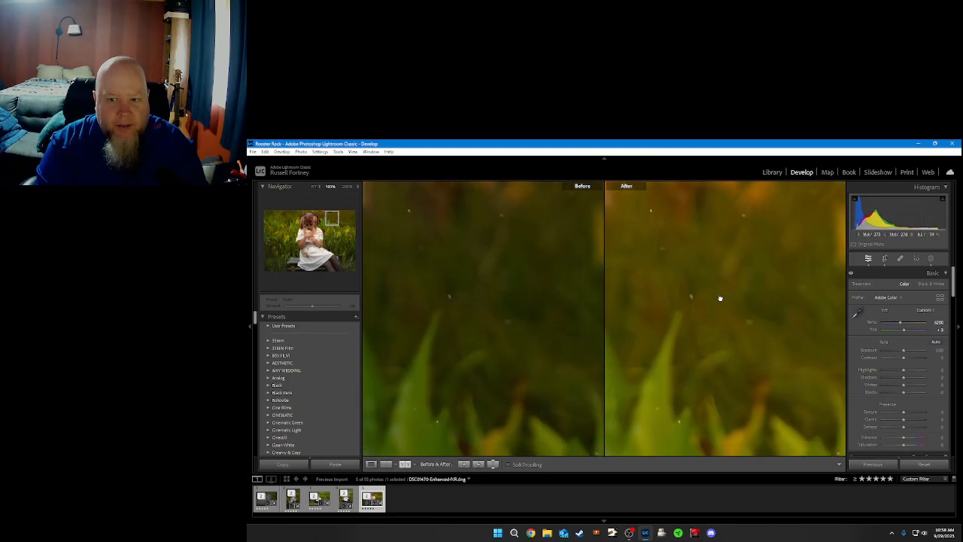
{"action": "left_click", "coordinate": [721, 298]}
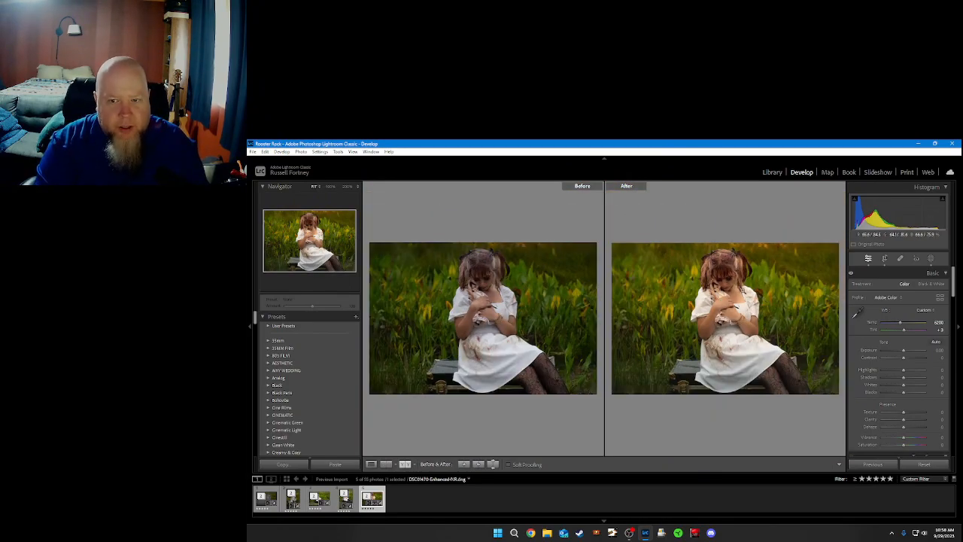
Step: Compare the model's face and the doll at 100% before and after, and return to the single view of the whole edited photo
{"action": "left_click", "coordinate": [731, 282]}
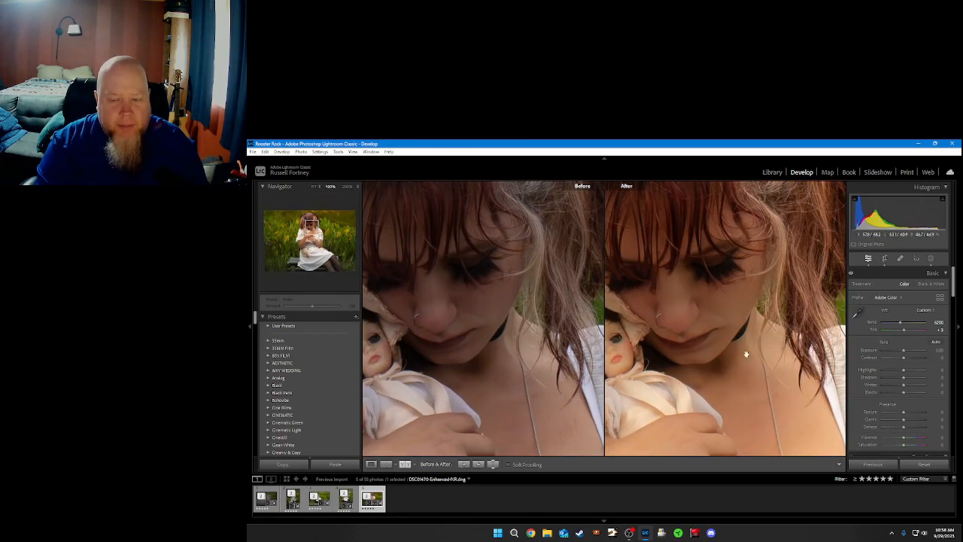
{"action": "left_click", "coordinate": [788, 283]}
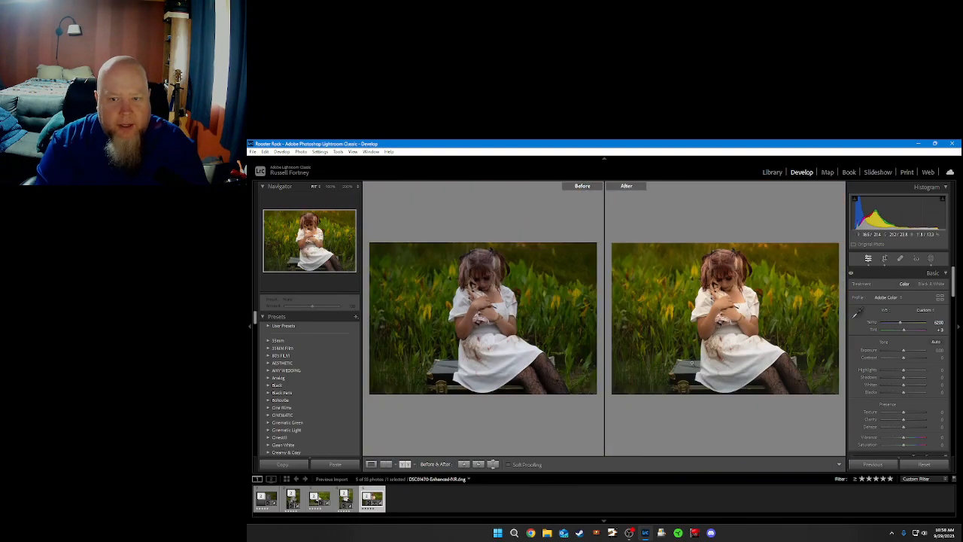
{"action": "key", "text": "y"}
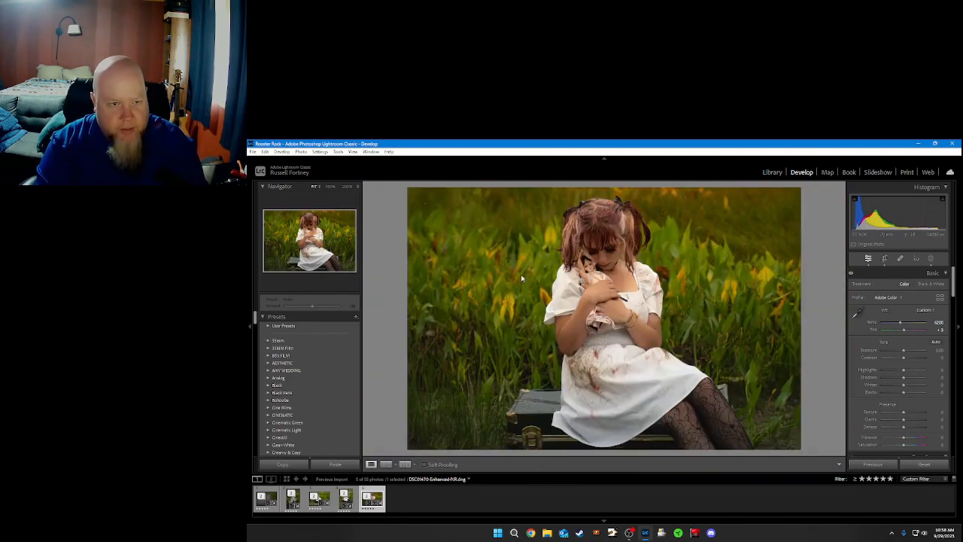
Step: Export the edited photo with the Threads user preset
{"action": "left_click", "coordinate": [253, 151]}
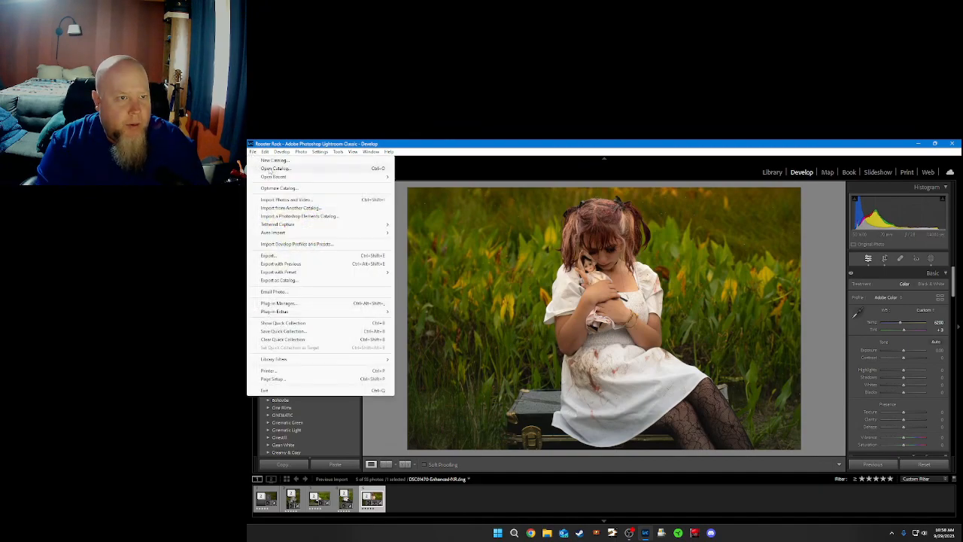
{"action": "mouse_move", "coordinate": [390, 272]}
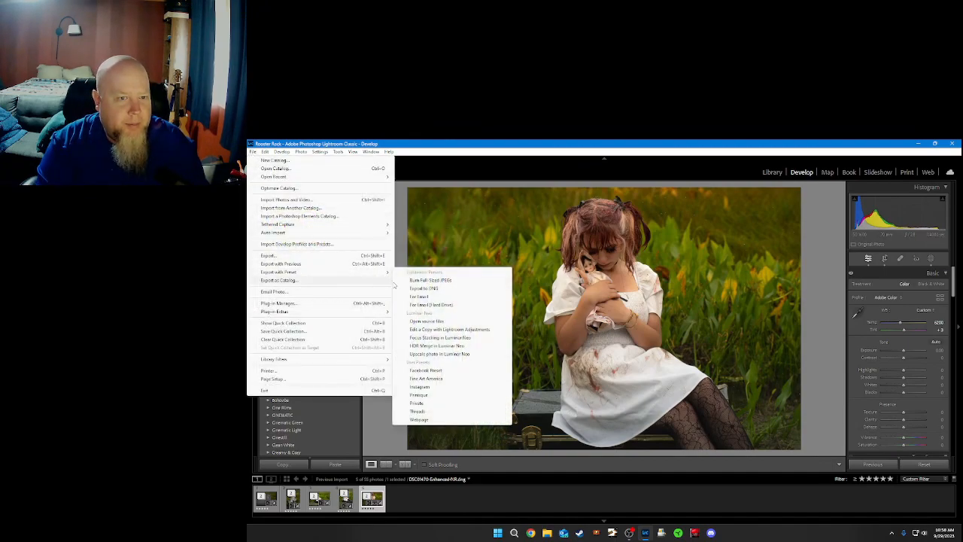
{"action": "left_click", "coordinate": [420, 411]}
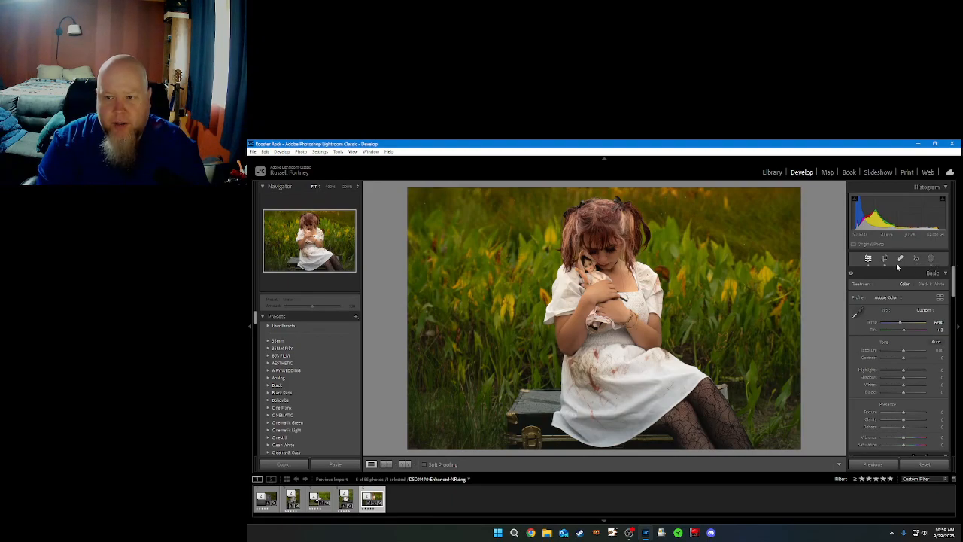
Step: Crop the photo of the girl holding the doll to a 1 x 1 ratio, repositioning it so she is framed in the square
{"action": "left_click", "coordinate": [884, 258]}
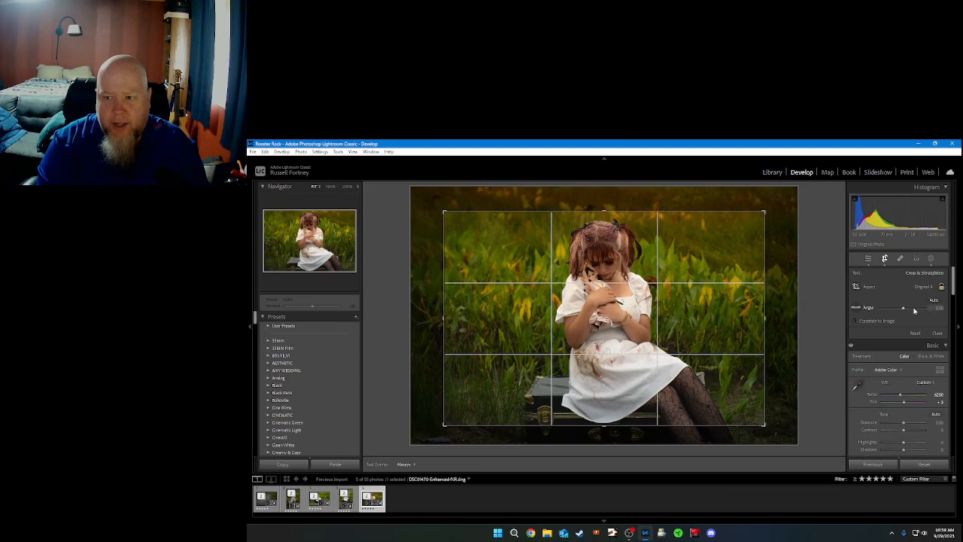
{"action": "left_click", "coordinate": [925, 286]}
{"action": "left_click", "coordinate": [873, 318]}
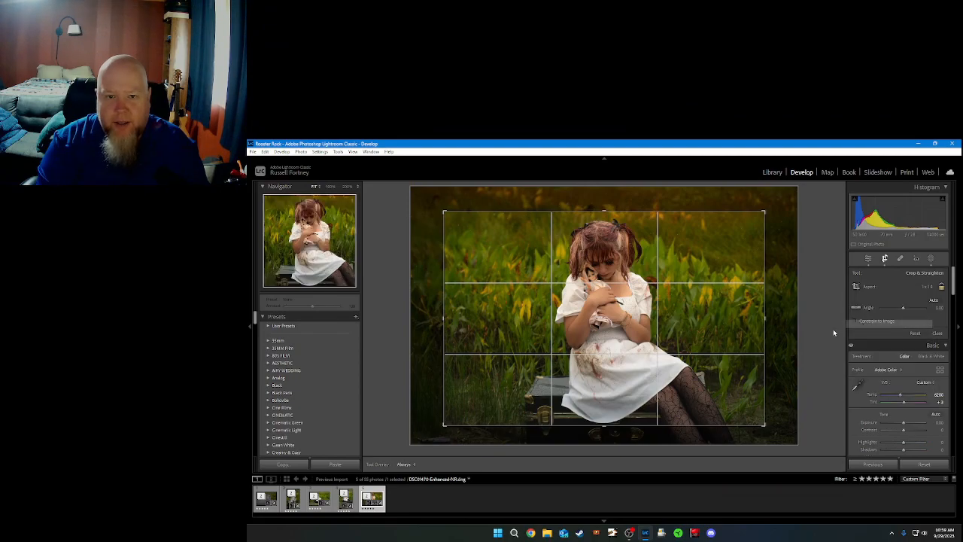
{"action": "left_click_drag", "start_coordinate": [658, 324], "coordinate": [645, 322]}
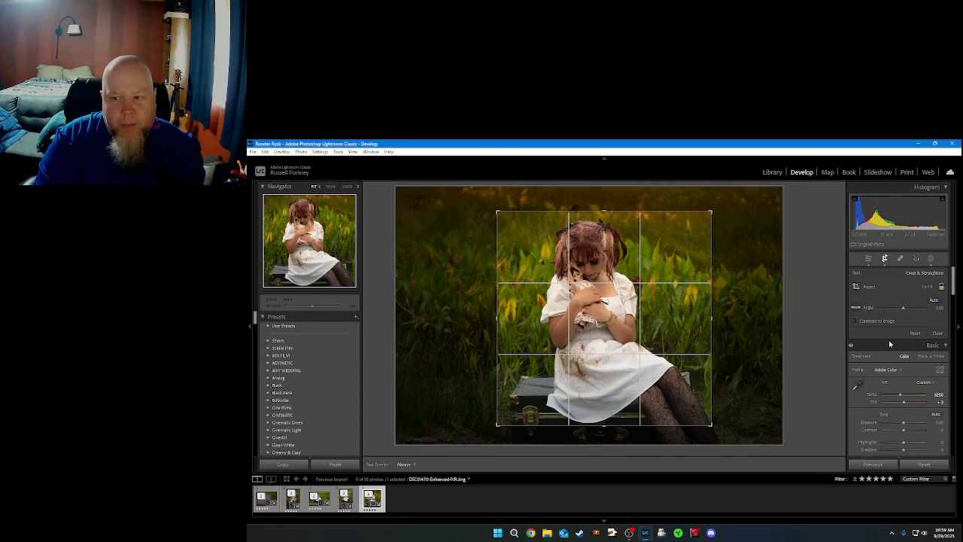
{"action": "left_click", "coordinate": [935, 333]}
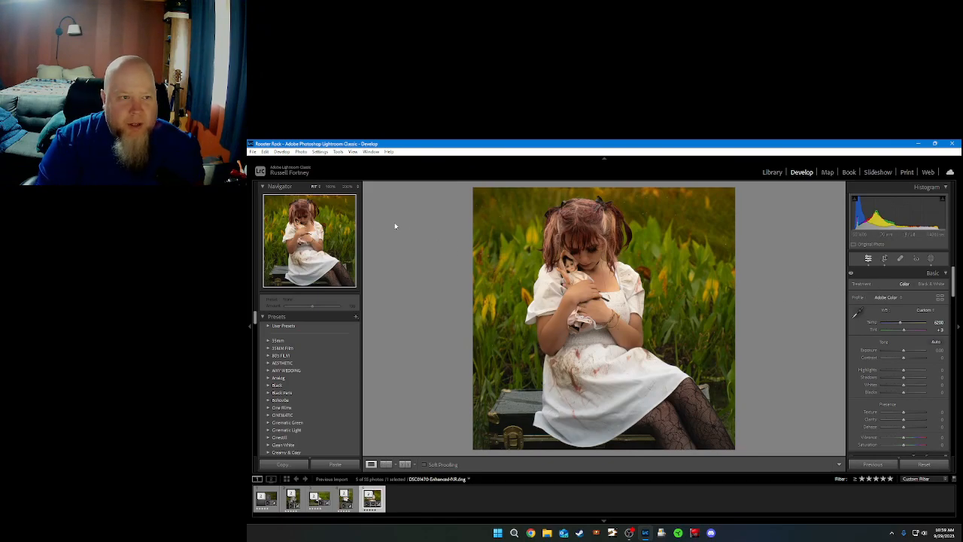
Step: Export the square-cropped photo with the Instagram user preset
{"action": "left_click", "coordinate": [254, 152]}
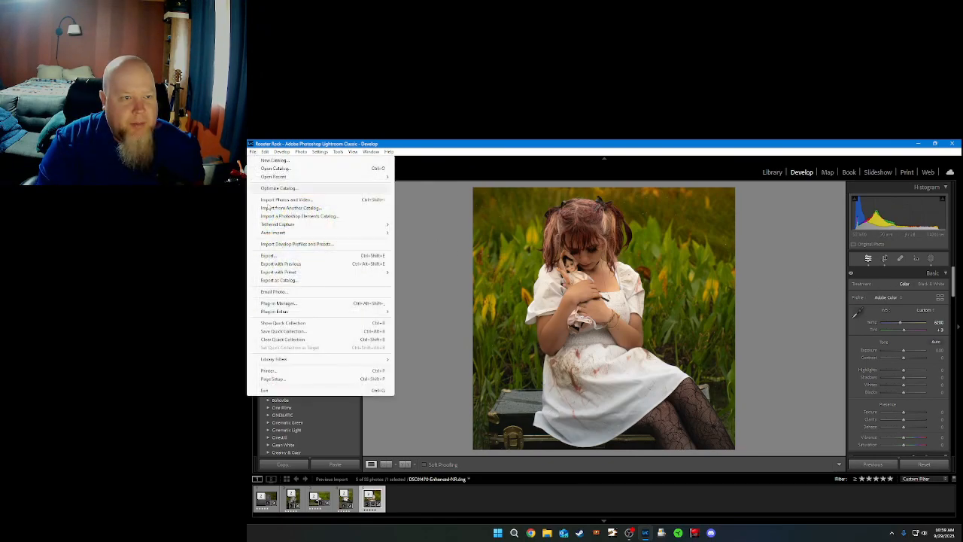
{"action": "mouse_move", "coordinate": [289, 272]}
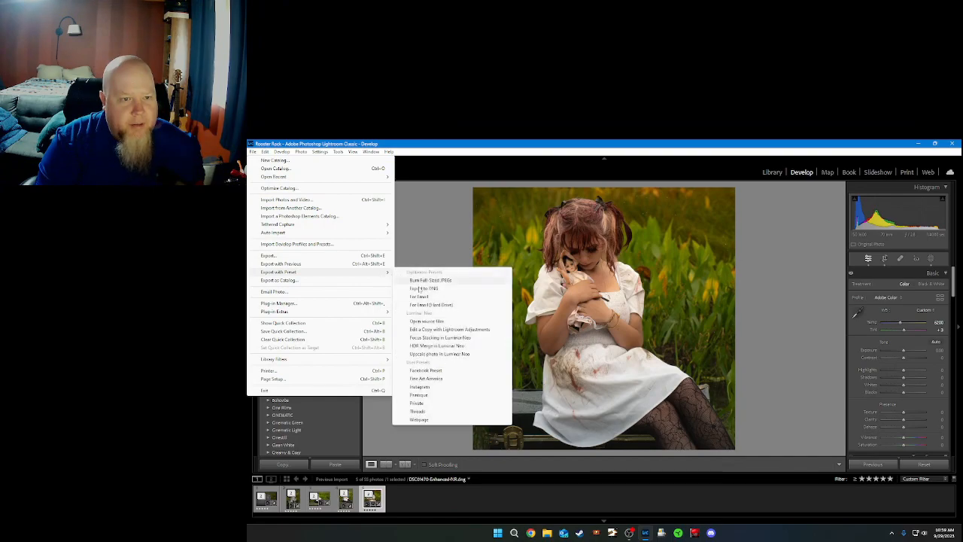
{"action": "left_click", "coordinate": [419, 395]}
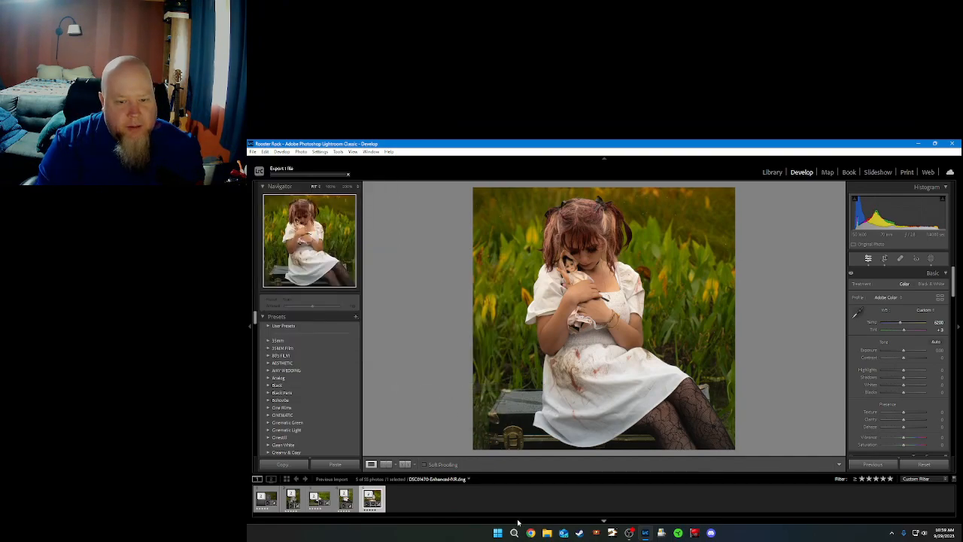
Step: Switch to File Explorer and look in the Instagram Photos folder under Photography on the 2nd HDD (D:) drive for the exported photo
{"action": "left_click", "coordinate": [546, 535]}
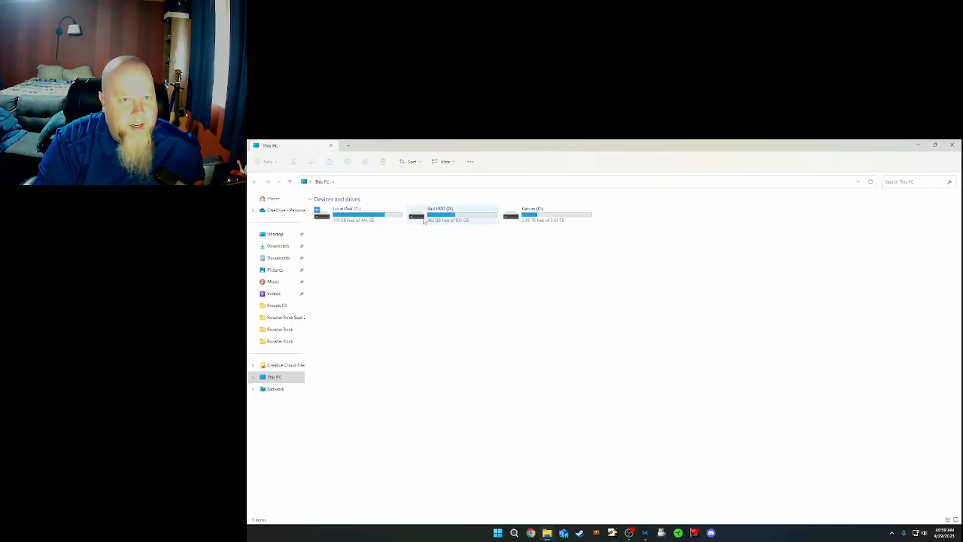
{"action": "double_click", "coordinate": [424, 220]}
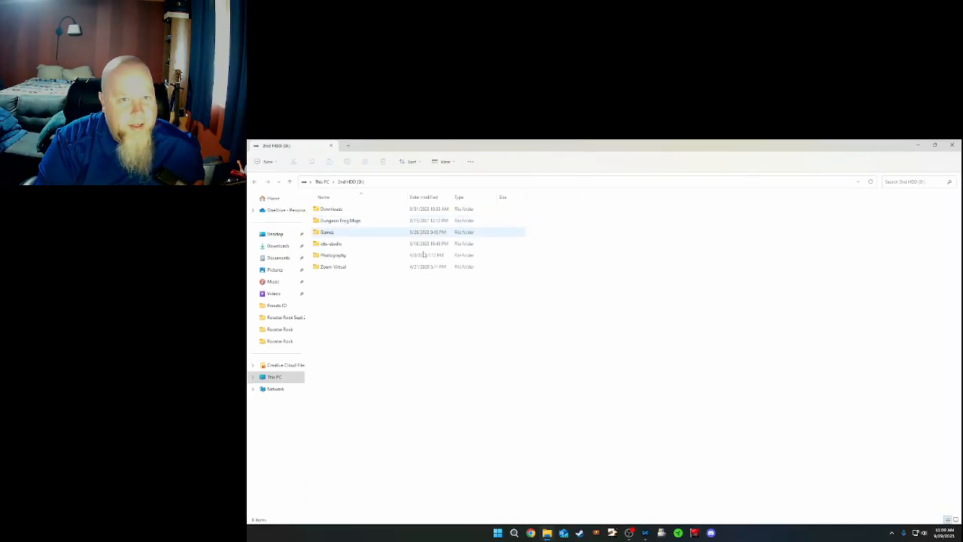
{"action": "double_click", "coordinate": [331, 255]}
{"action": "double_click", "coordinate": [335, 232]}
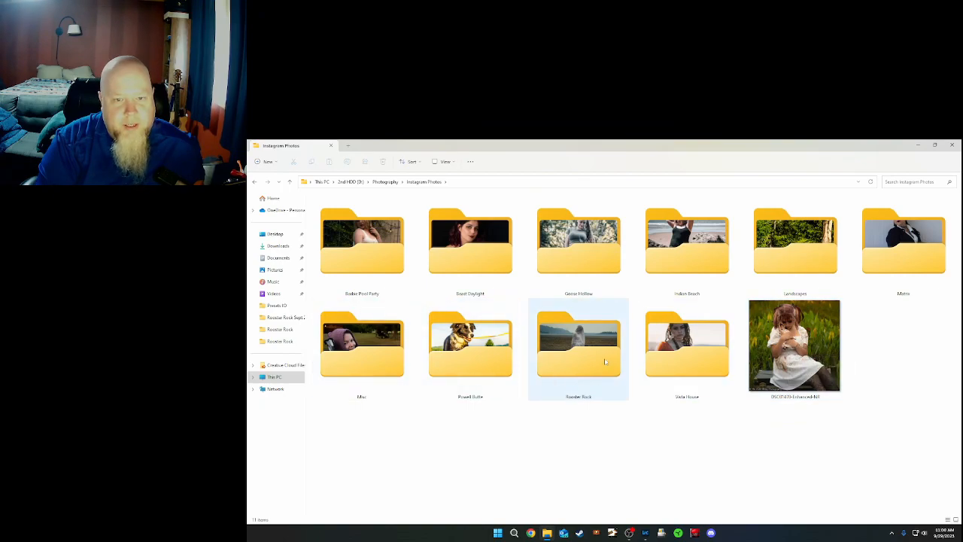
Step: View the exported photo in the Threads folder under Photography, then close it and return to Lightroom Classic
{"action": "left_click", "coordinate": [386, 183]}
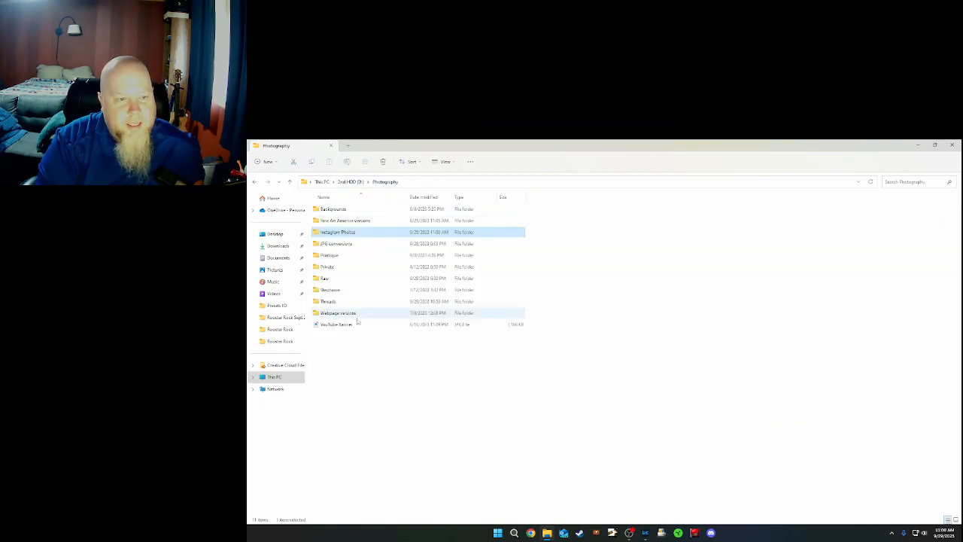
{"action": "double_click", "coordinate": [337, 308]}
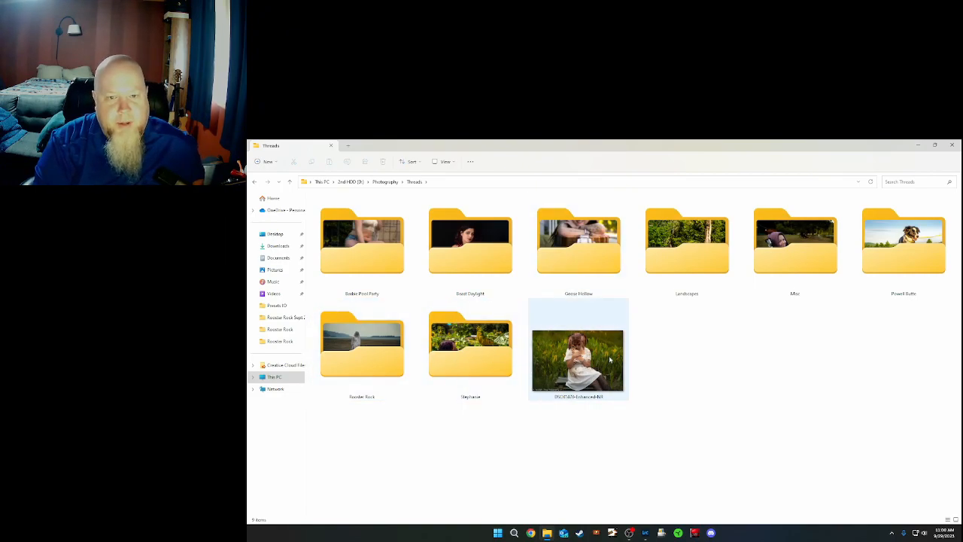
{"action": "double_click", "coordinate": [576, 363]}
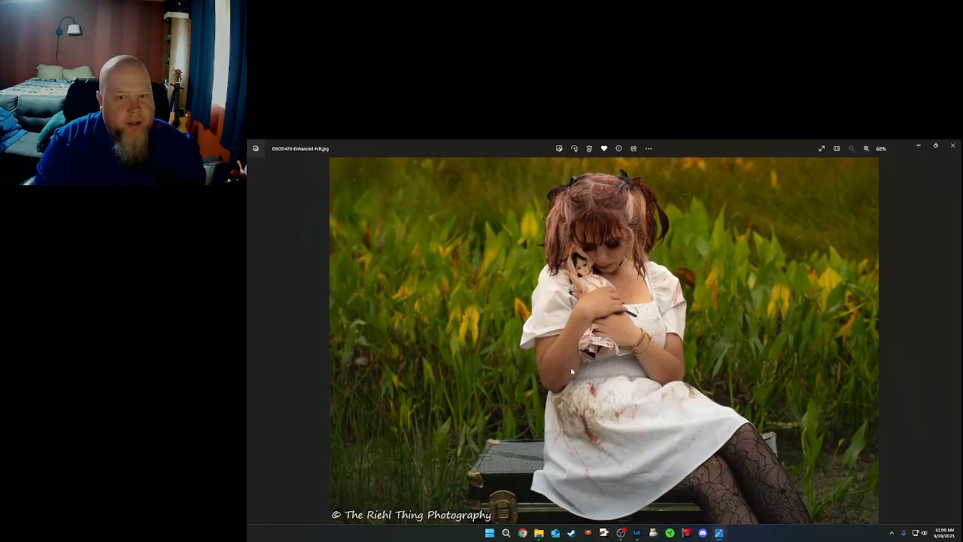
{"action": "left_click", "coordinate": [952, 145]}
{"action": "left_click", "coordinate": [954, 144]}
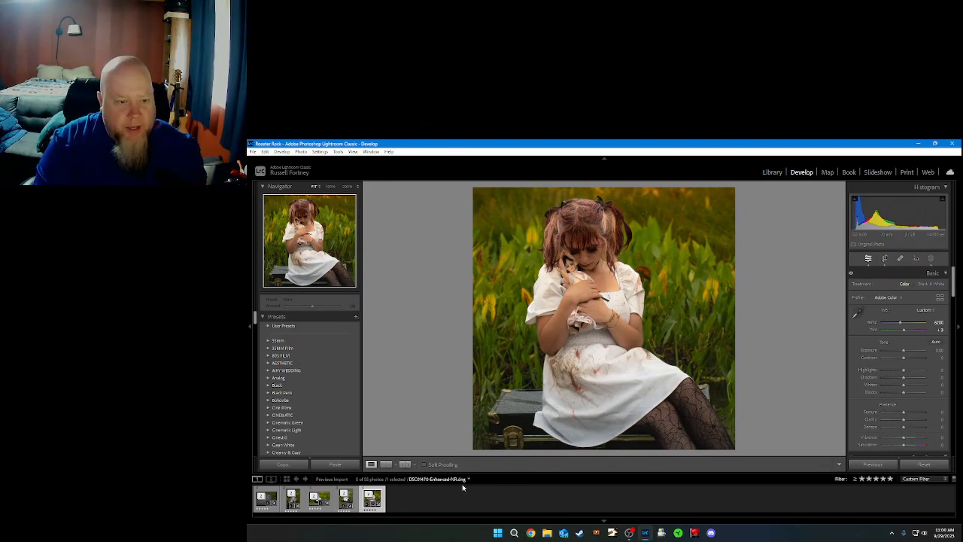
Step: Select the smoke-covered suitcase photo and create an Entire Person mask for Person 1
{"action": "left_click", "coordinate": [263, 501]}
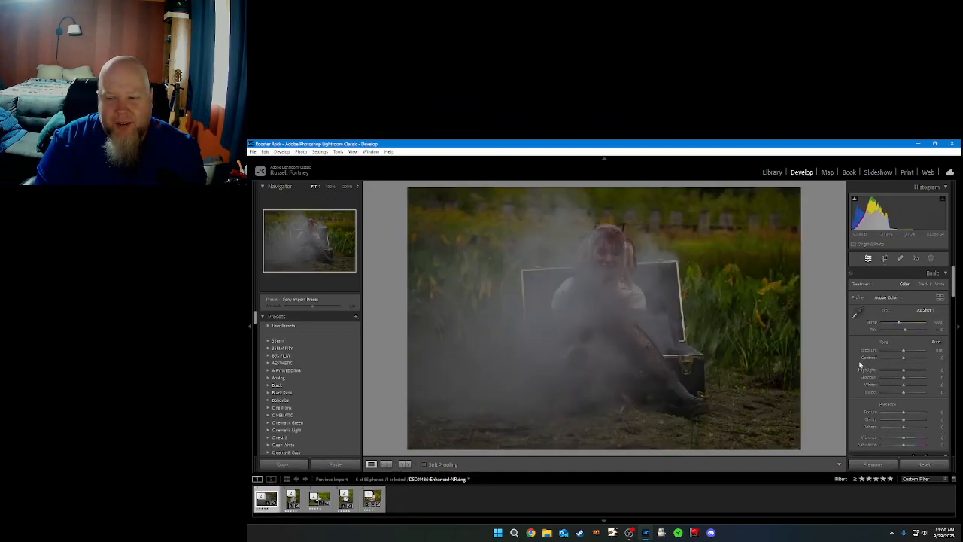
{"action": "left_click", "coordinate": [932, 259]}
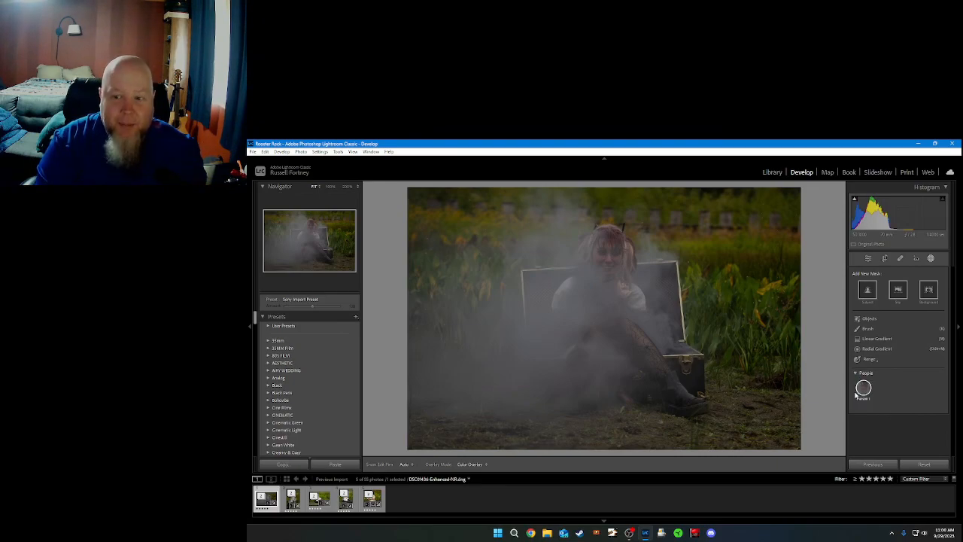
{"action": "left_click", "coordinate": [864, 388]}
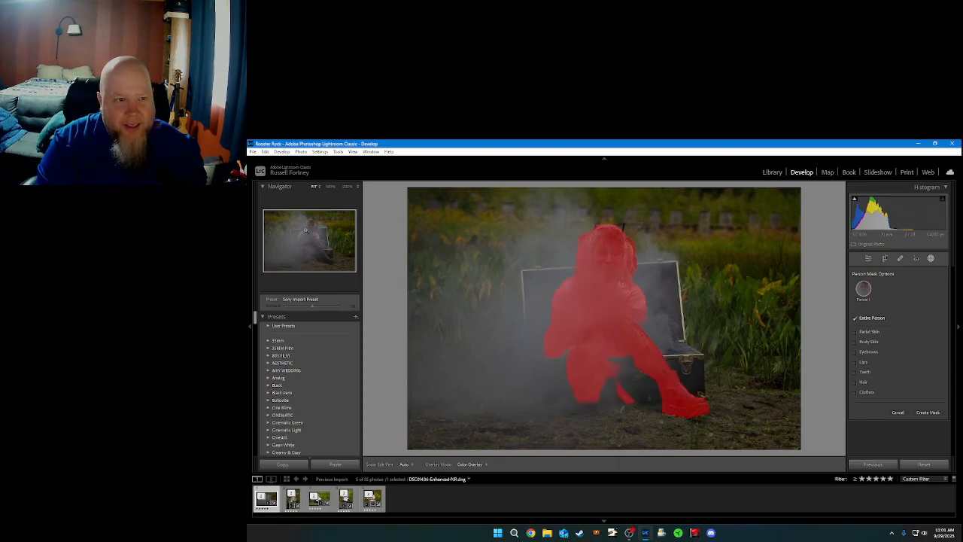
{"action": "left_click", "coordinate": [310, 226]}
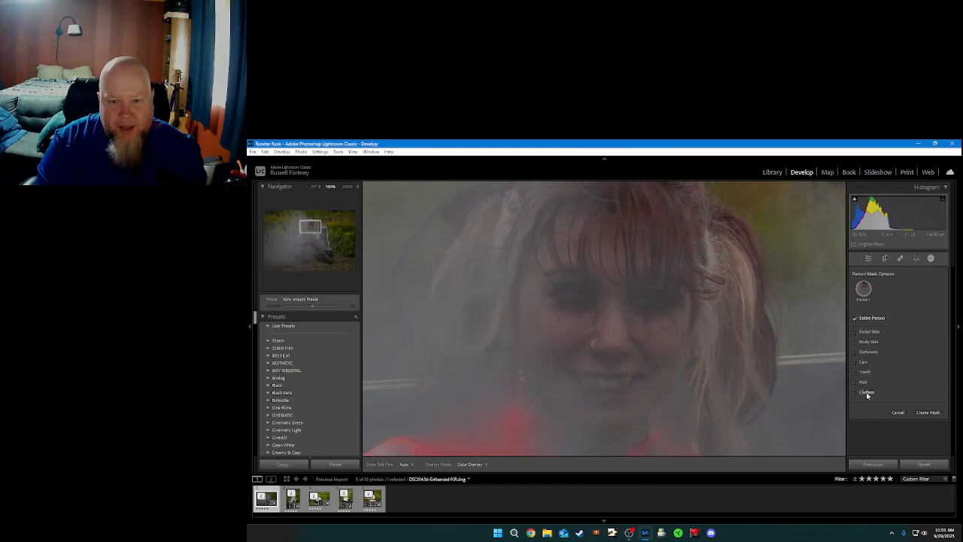
{"action": "left_click", "coordinate": [314, 187]}
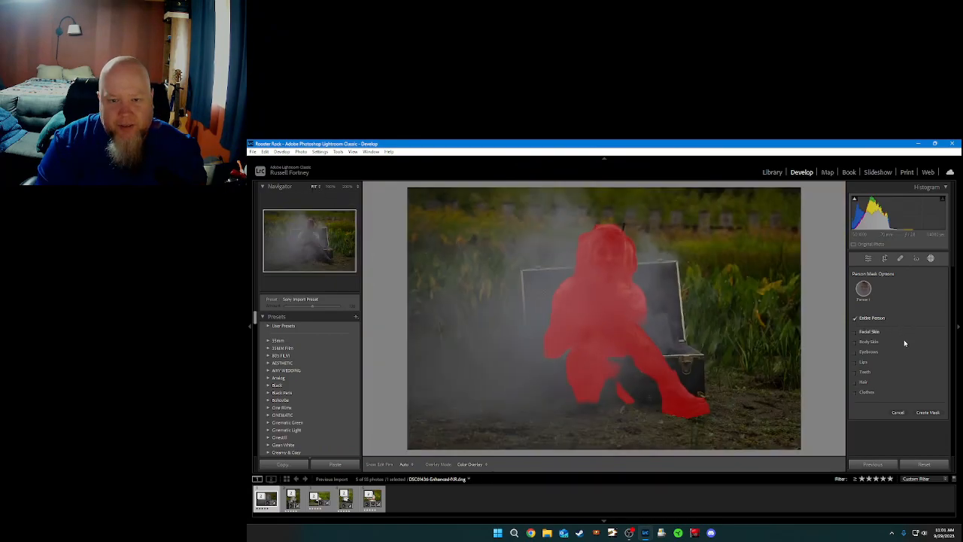
{"action": "left_click", "coordinate": [929, 413]}
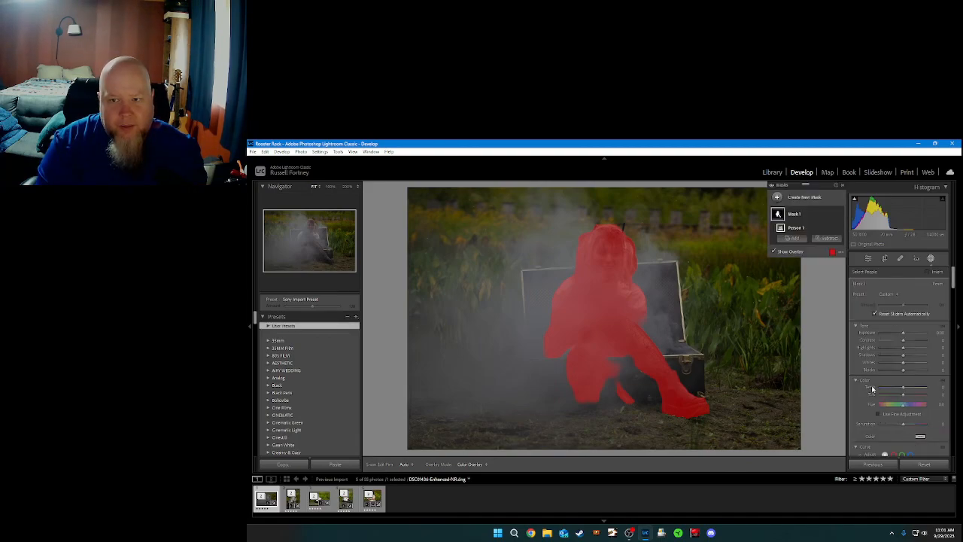
Step: Apply the KD Portraits - Enhance Details preset to the person mask and inspect the face and clothing up close
{"action": "left_click", "coordinate": [892, 295]}
{"action": "mouse_move", "coordinate": [801, 537]}
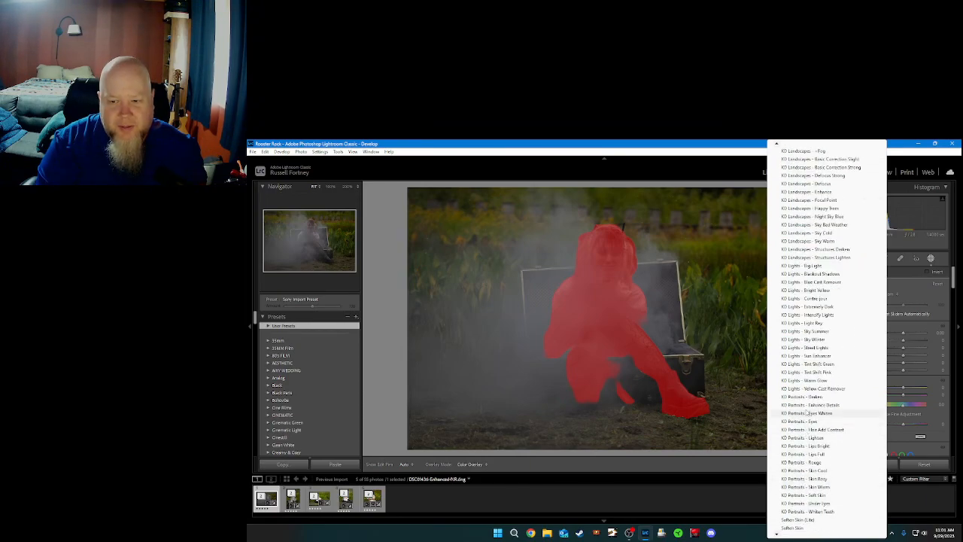
{"action": "left_click", "coordinate": [807, 404]}
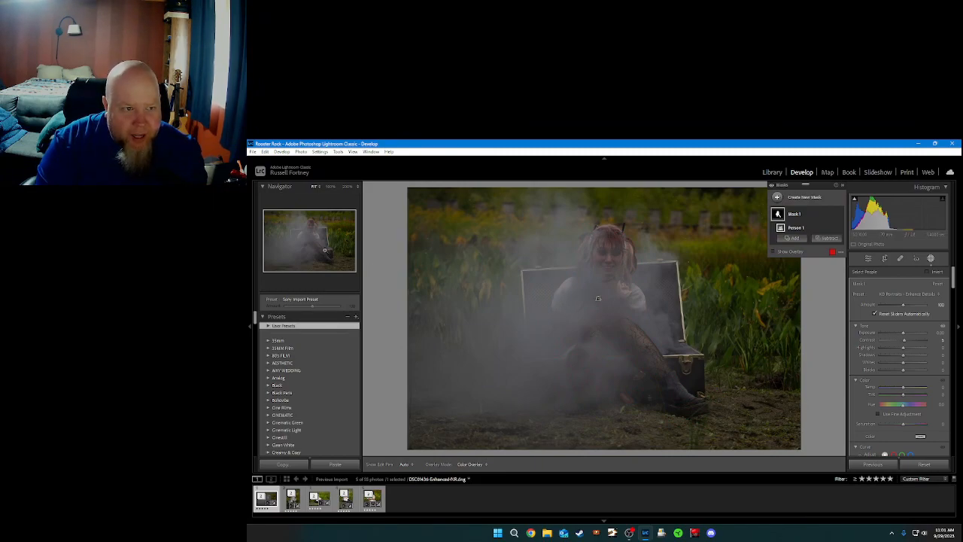
{"action": "left_click", "coordinate": [307, 234]}
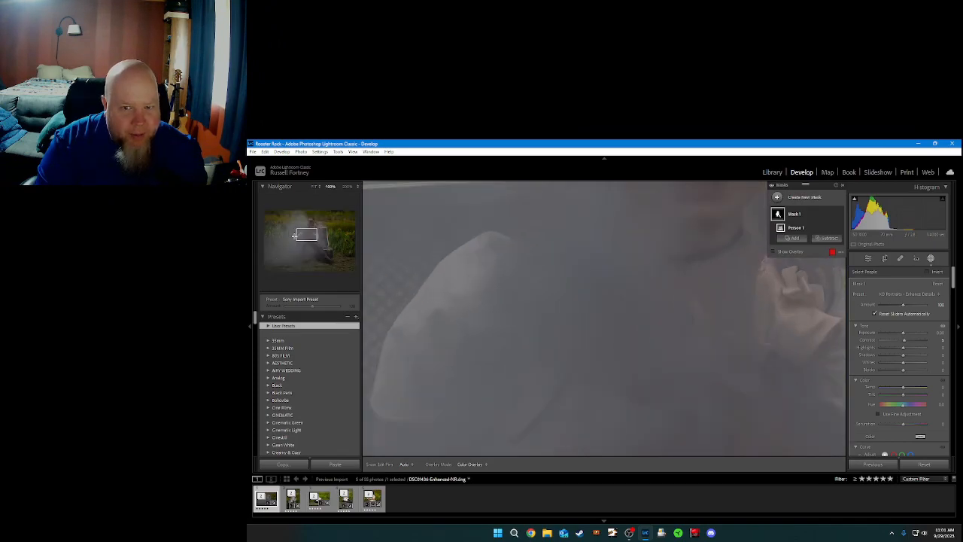
{"action": "left_click", "coordinate": [294, 236]}
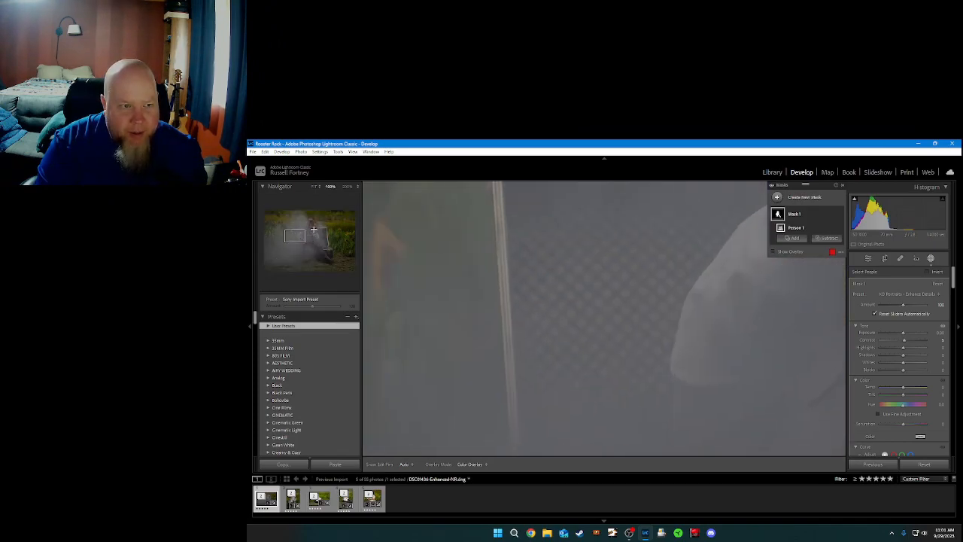
{"action": "left_click", "coordinate": [314, 229]}
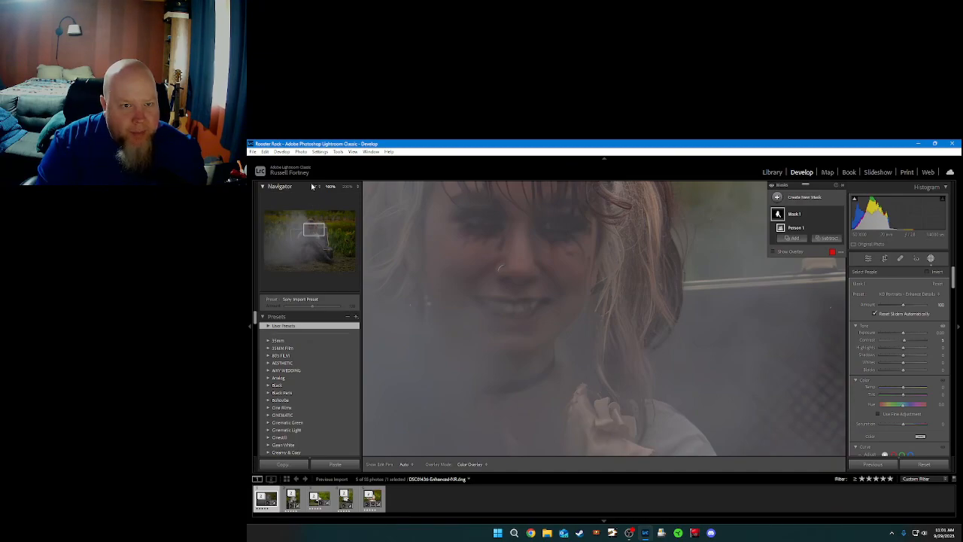
{"action": "left_click", "coordinate": [316, 187]}
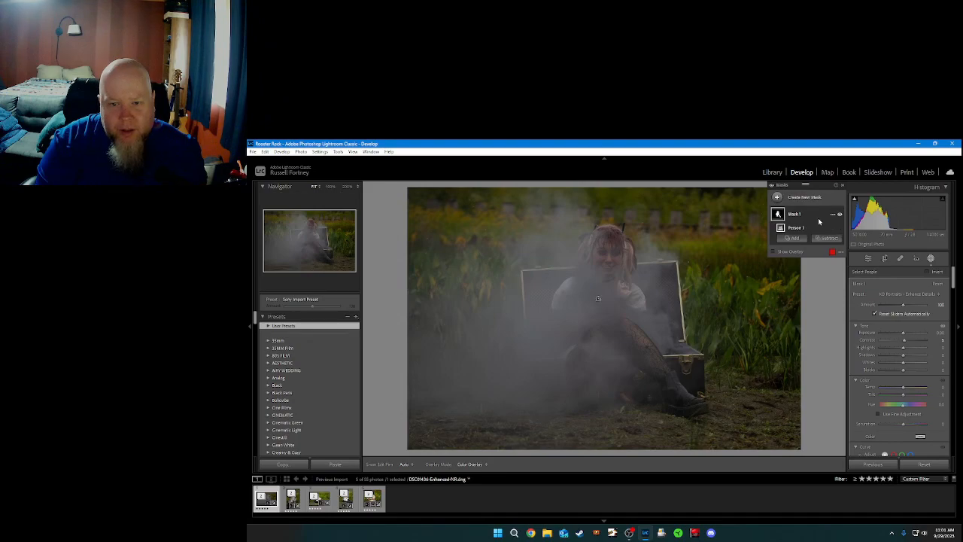
Step: Add a background mask, apply the Dehaze preset to it and hide the mask overlay
{"action": "left_click", "coordinate": [807, 199]}
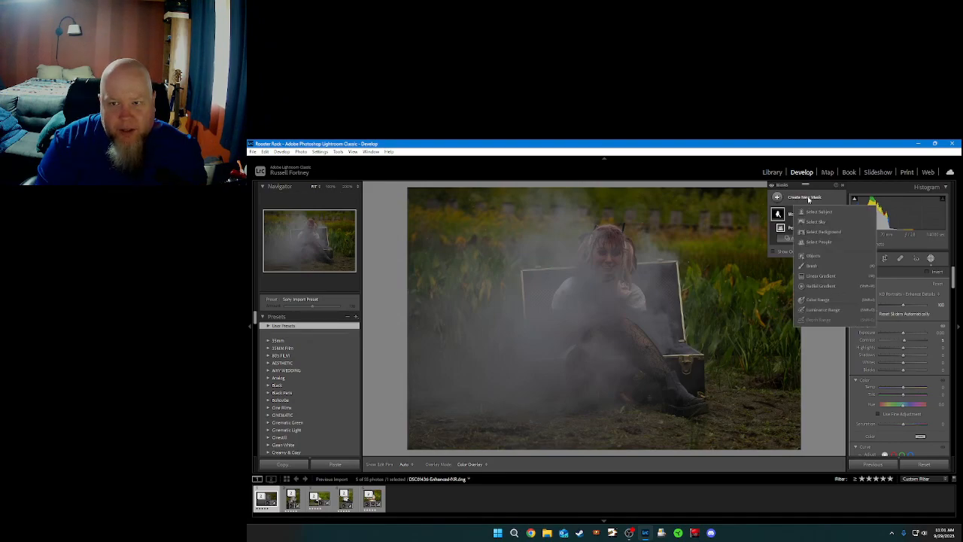
{"action": "left_click", "coordinate": [821, 231]}
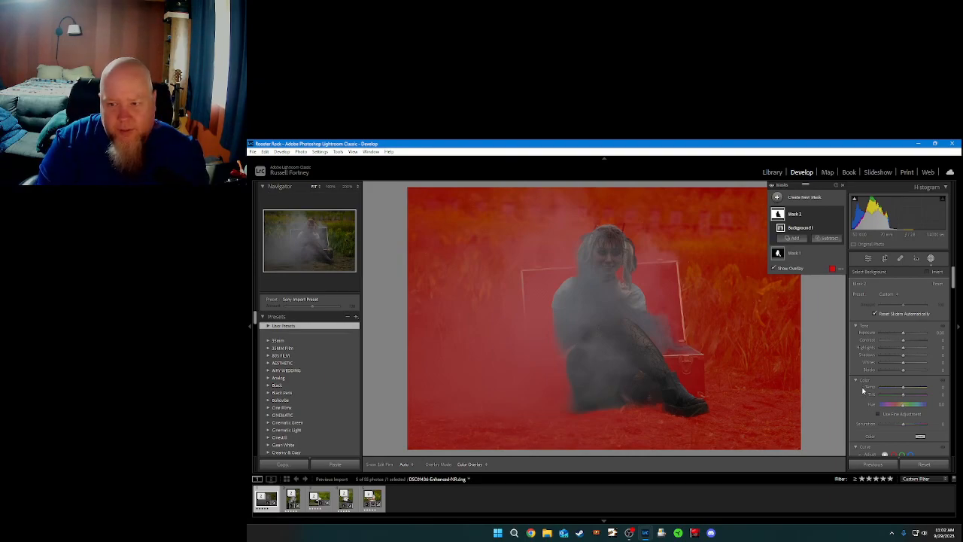
{"action": "left_click", "coordinate": [890, 294]}
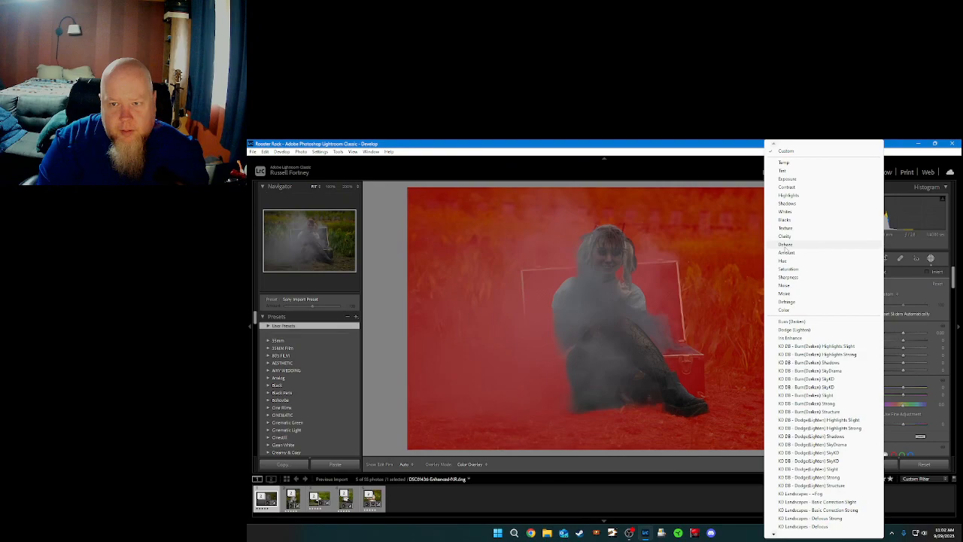
{"action": "left_click", "coordinate": [785, 246]}
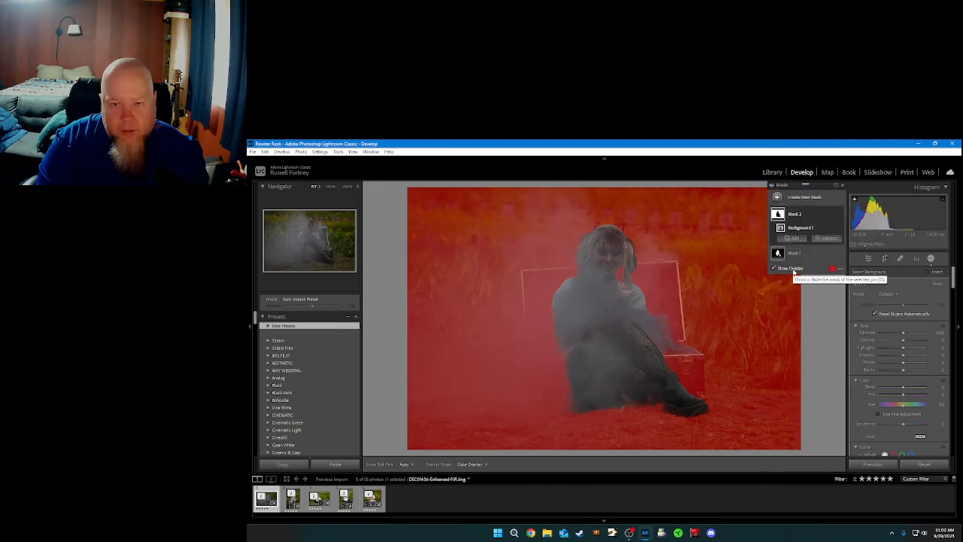
{"action": "left_click", "coordinate": [792, 269]}
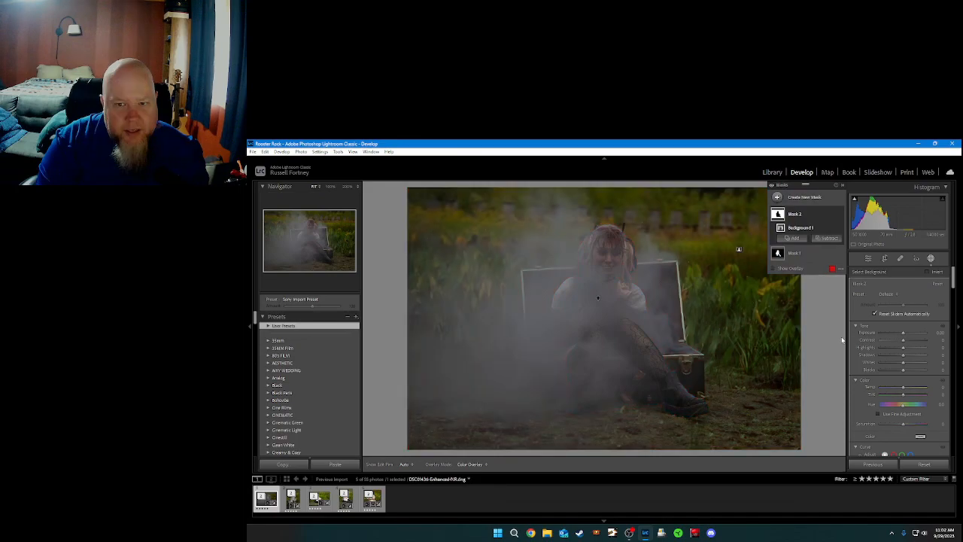
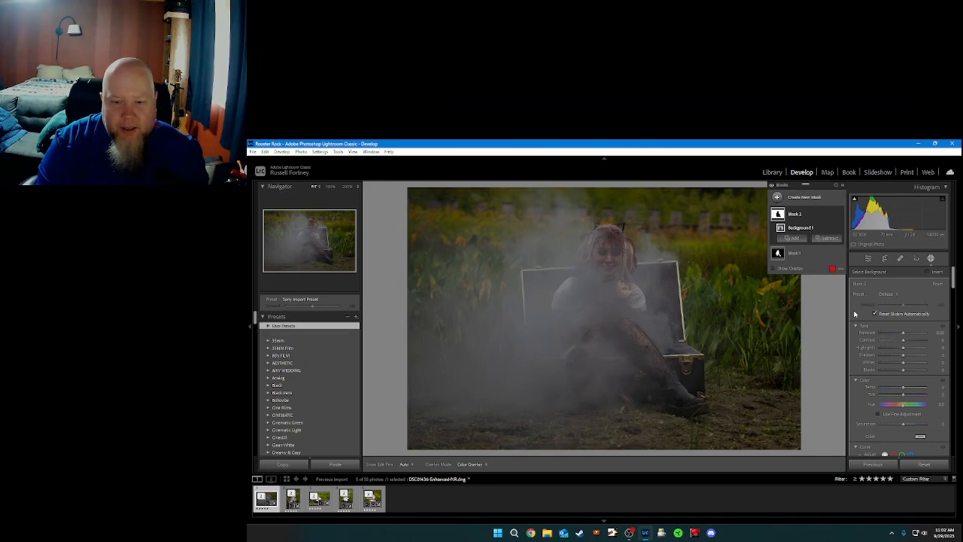
Step: Add a radial gradient mask centred on the seated woman and enlarge it to cover her and most of the open suitcase
{"action": "left_click", "coordinate": [802, 200]}
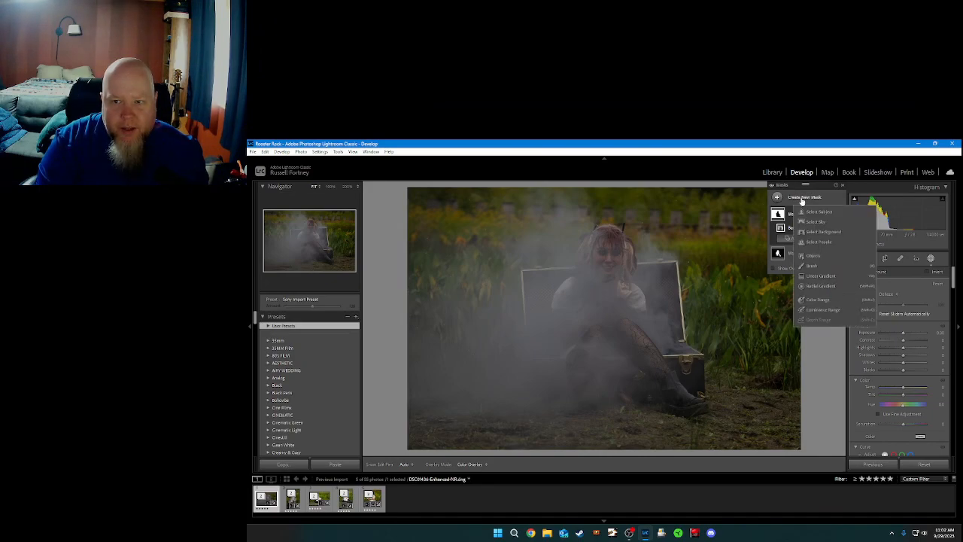
{"action": "left_click", "coordinate": [821, 287]}
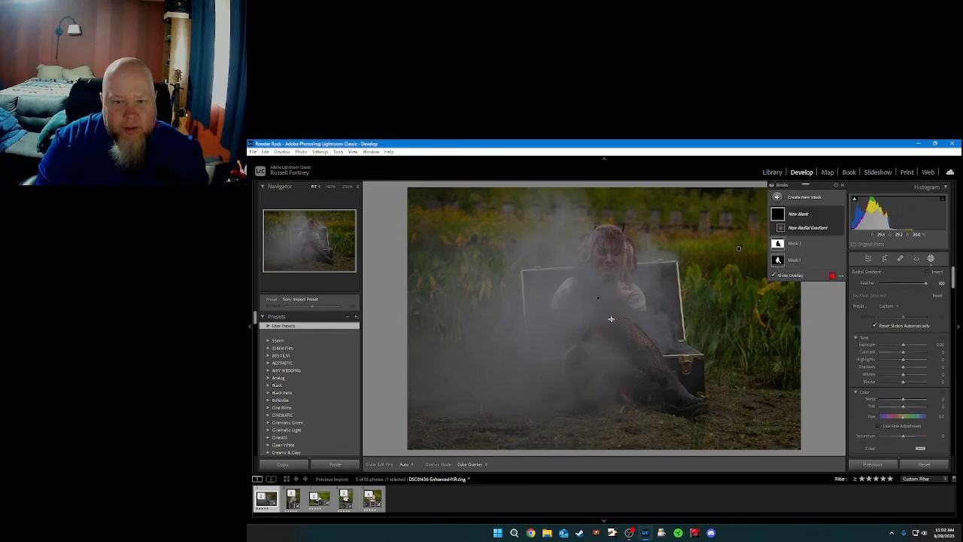
{"action": "mouse_move", "coordinate": [611, 318]}
{"action": "left_mouse_down"}
{"action": "mouse_move", "coordinate": [627, 259]}
{"action": "mouse_move", "coordinate": [620, 234]}
{"action": "left_mouse_up"}
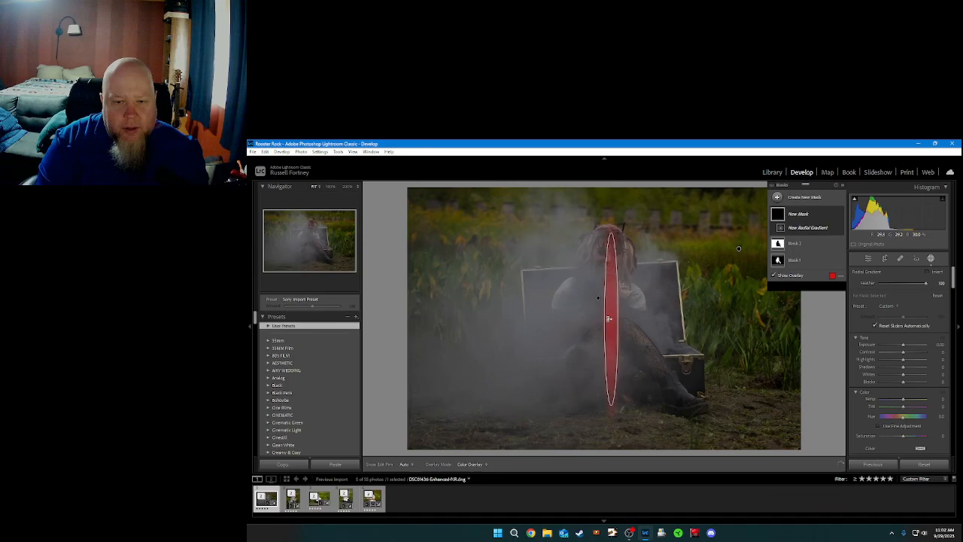
{"action": "left_click", "coordinate": [610, 319]}
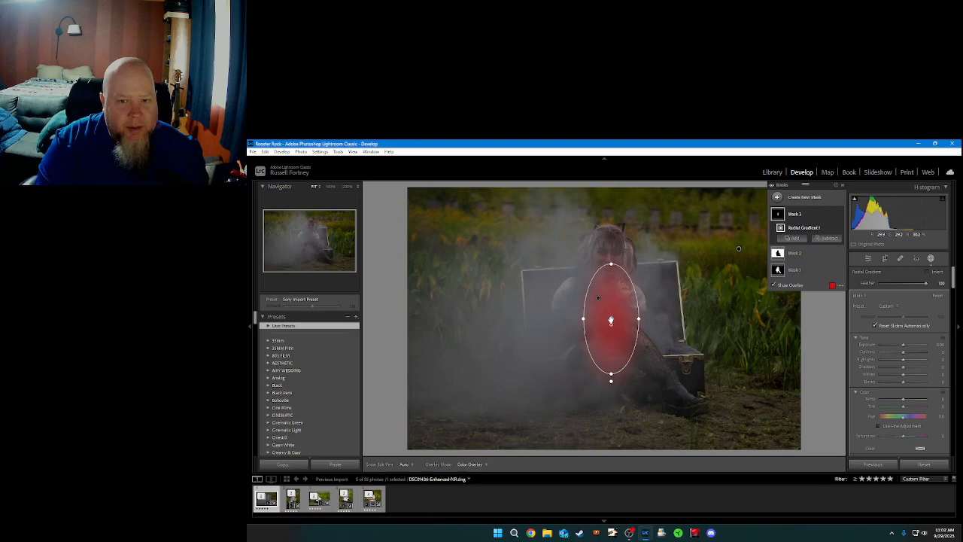
{"action": "left_click_drag", "start_coordinate": [611, 321], "coordinate": [611, 197]}
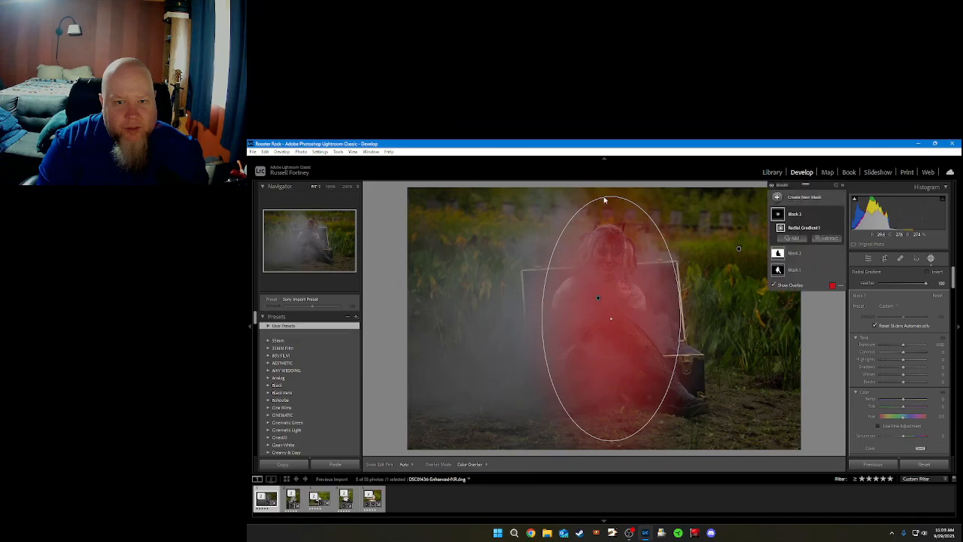
{"action": "left_click_drag", "start_coordinate": [681, 319], "coordinate": [699, 310]}
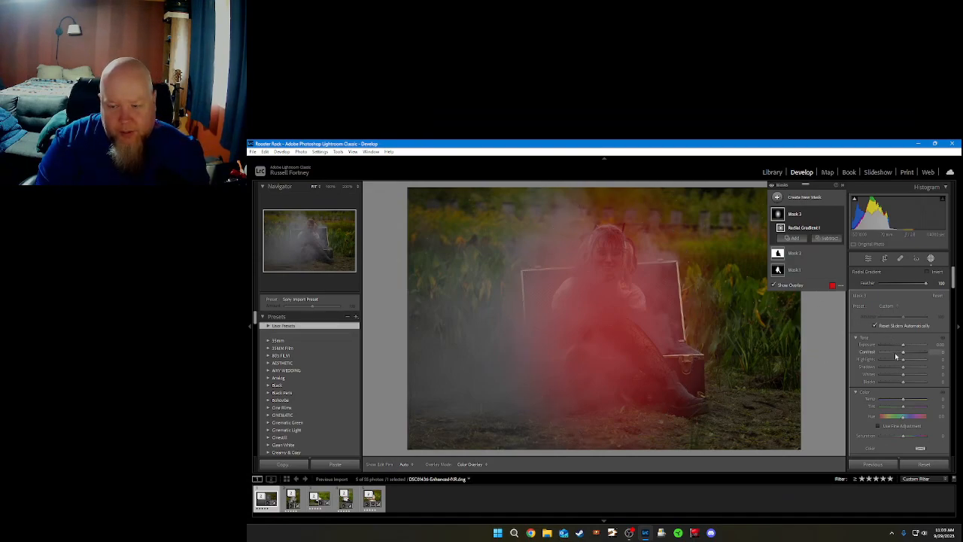
Step: Lower the radial mask's Contrast to about -22 and raise Highlights to about 17 and Shadows and Whites to about 21
{"action": "left_click_drag", "start_coordinate": [904, 401], "coordinate": [894, 399]}
{"action": "double_click", "coordinate": [894, 400]}
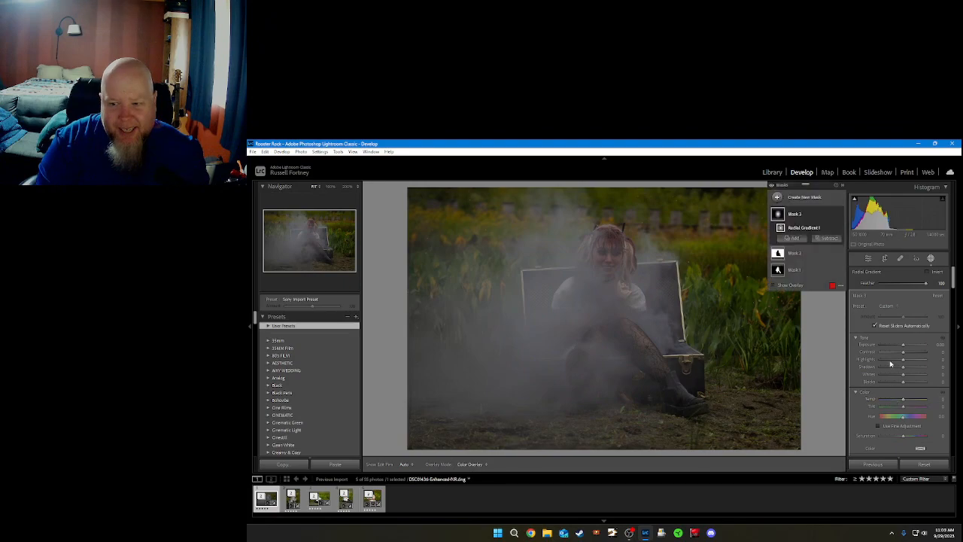
{"action": "left_click_drag", "start_coordinate": [903, 352], "coordinate": [909, 376]}
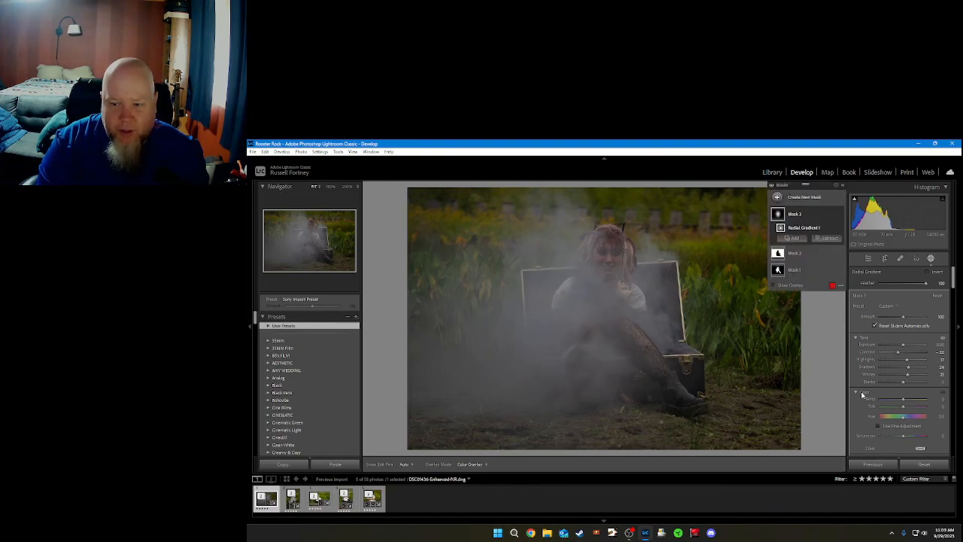
Step: Try a strong Dehaze on the radial mask, then reduce it to about 16
{"action": "scroll", "coordinate": [866, 392], "scroll_direction": "down", "scroll_amount": 5}
{"action": "scroll", "coordinate": [862, 397], "scroll_direction": "down", "scroll_amount": 3}
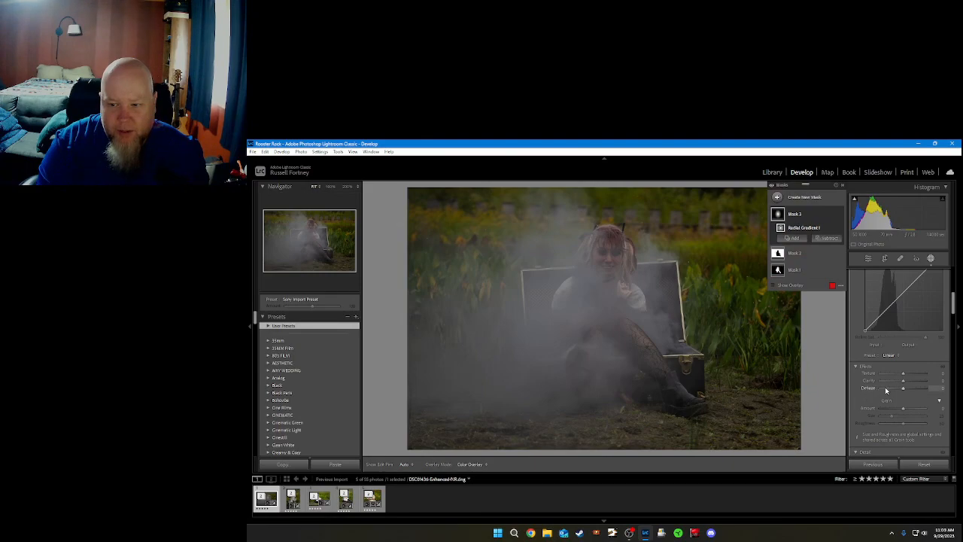
{"action": "left_click_drag", "start_coordinate": [904, 389], "coordinate": [913, 388]}
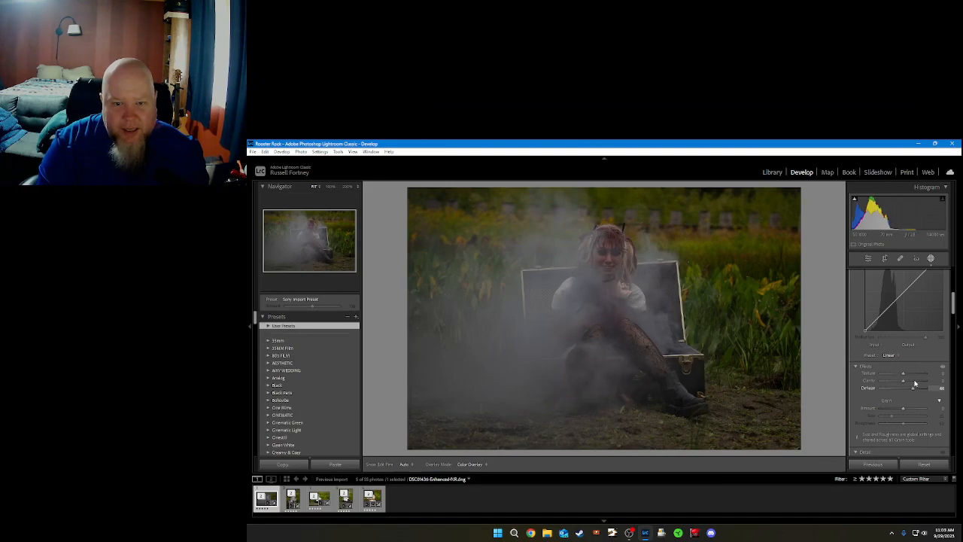
{"action": "mouse_move", "coordinate": [916, 383]}
{"action": "left_mouse_down"}
{"action": "mouse_move", "coordinate": [892, 393]}
{"action": "mouse_move", "coordinate": [908, 392]}
{"action": "left_mouse_up"}
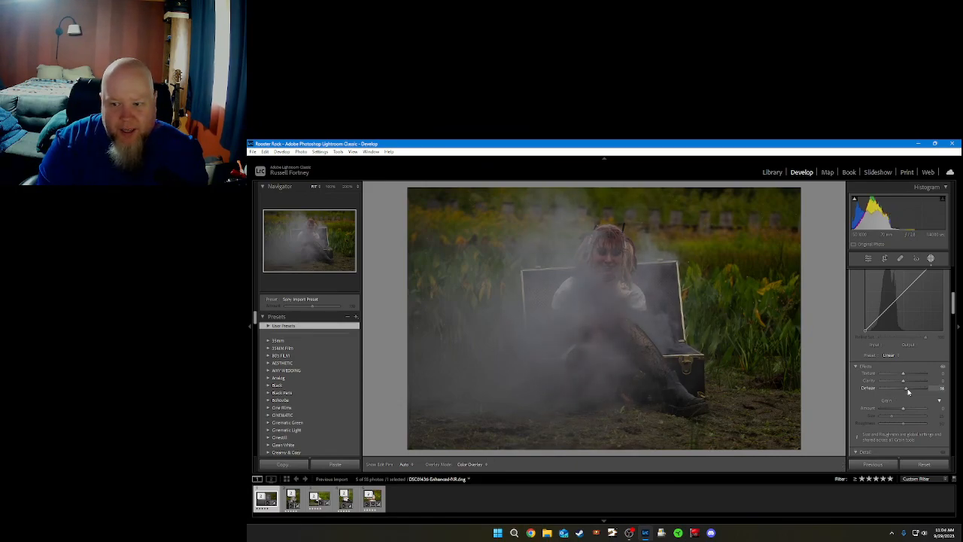
{"action": "left_click_drag", "start_coordinate": [907, 391], "coordinate": [908, 392]}
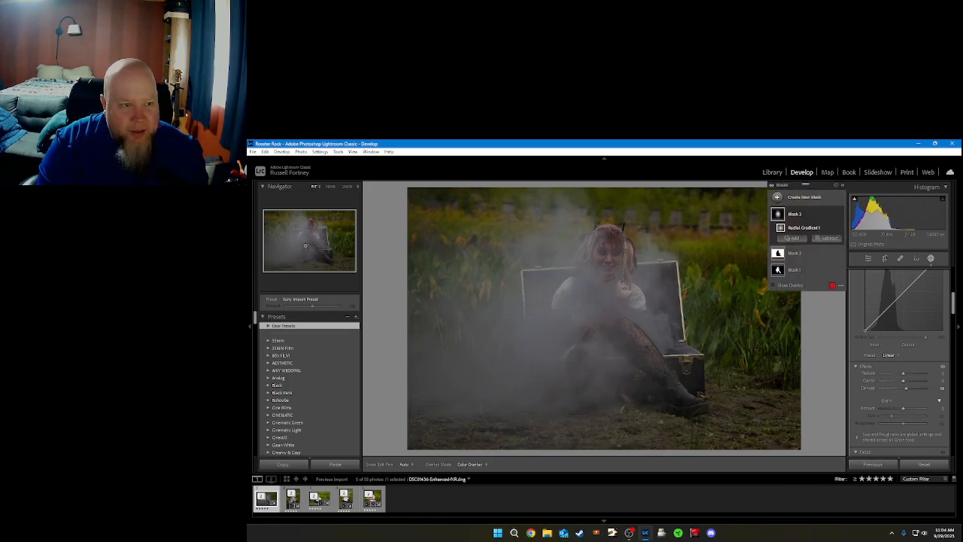
Step: Inspect the smoke over the torso at 100%, try Dehaze at about 50, and reduce it to about 17
{"action": "left_click", "coordinate": [305, 243]}
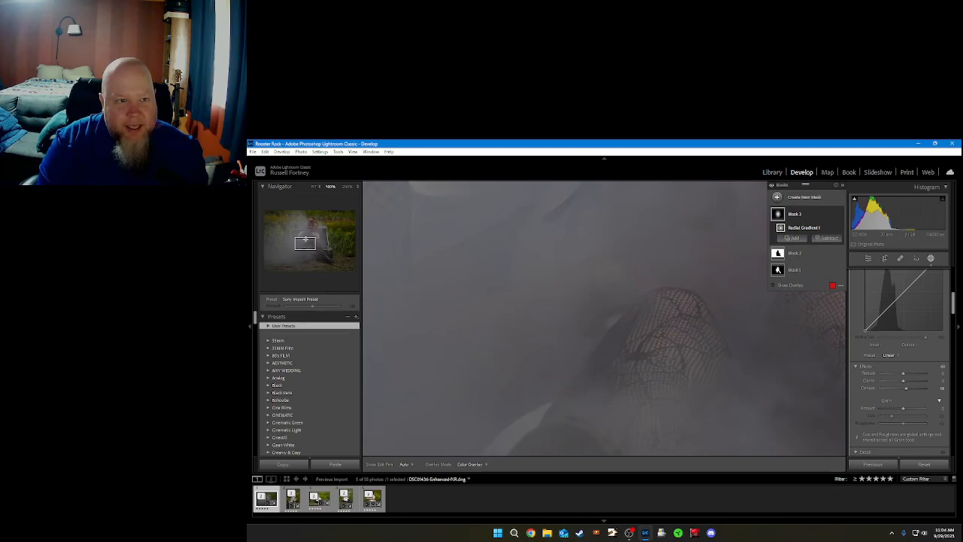
{"action": "left_click", "coordinate": [307, 235]}
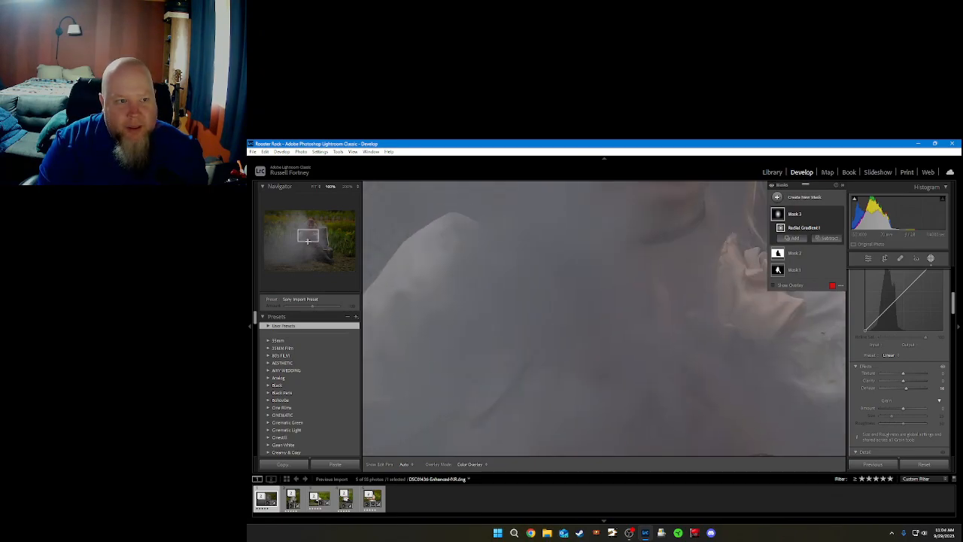
{"action": "left_click", "coordinate": [308, 237]}
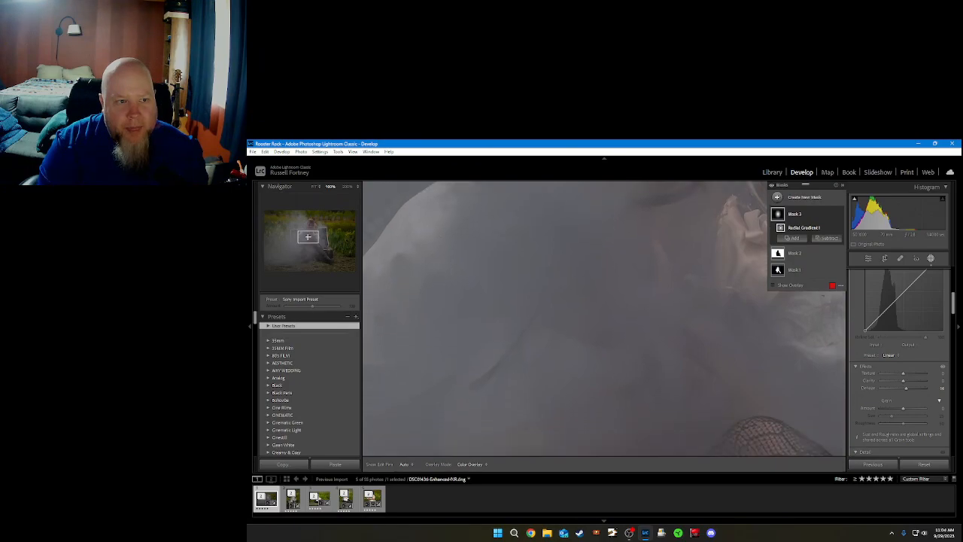
{"action": "left_click", "coordinate": [308, 238]}
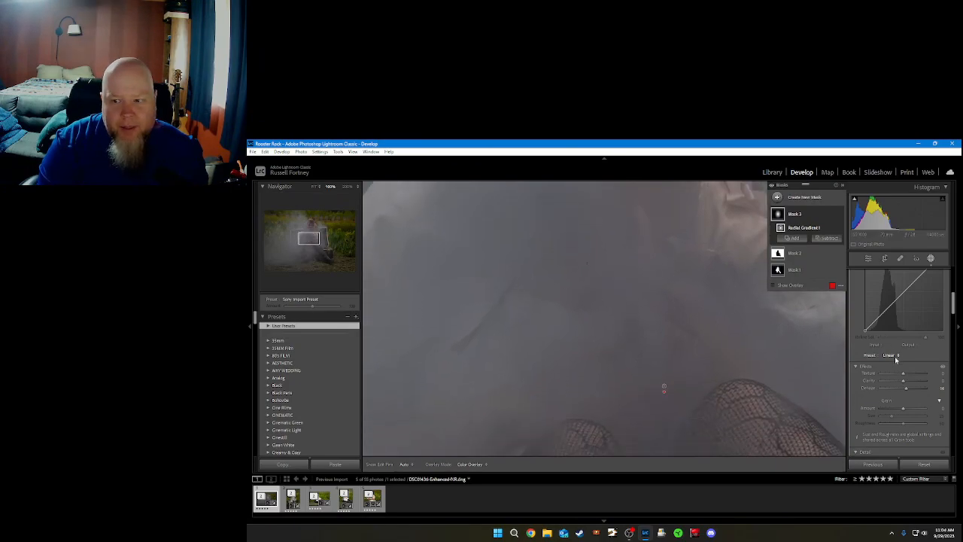
{"action": "mouse_move", "coordinate": [907, 389]}
{"action": "left_mouse_down"}
{"action": "mouse_move", "coordinate": [918, 379]}
{"action": "mouse_move", "coordinate": [915, 388]}
{"action": "left_mouse_up"}
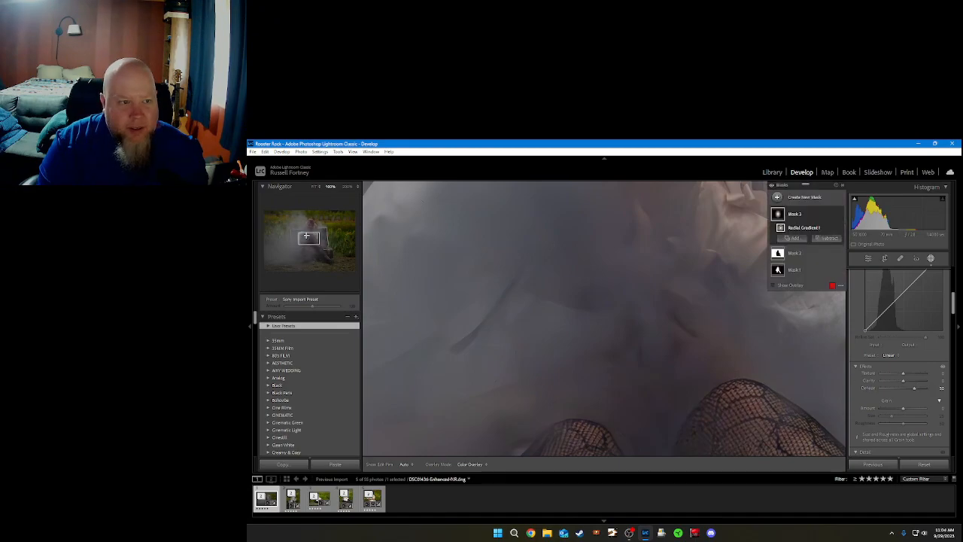
{"action": "left_click", "coordinate": [314, 187]}
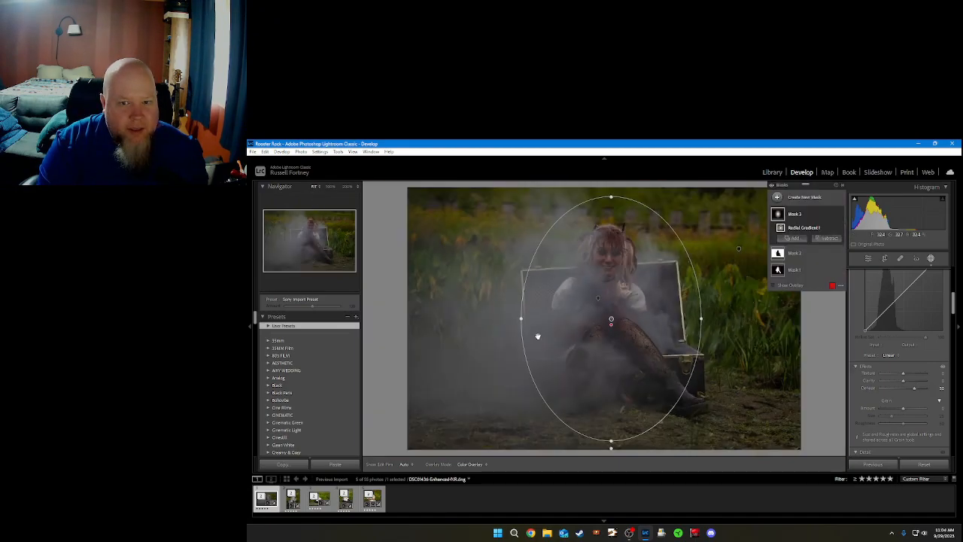
{"action": "left_click", "coordinate": [305, 239]}
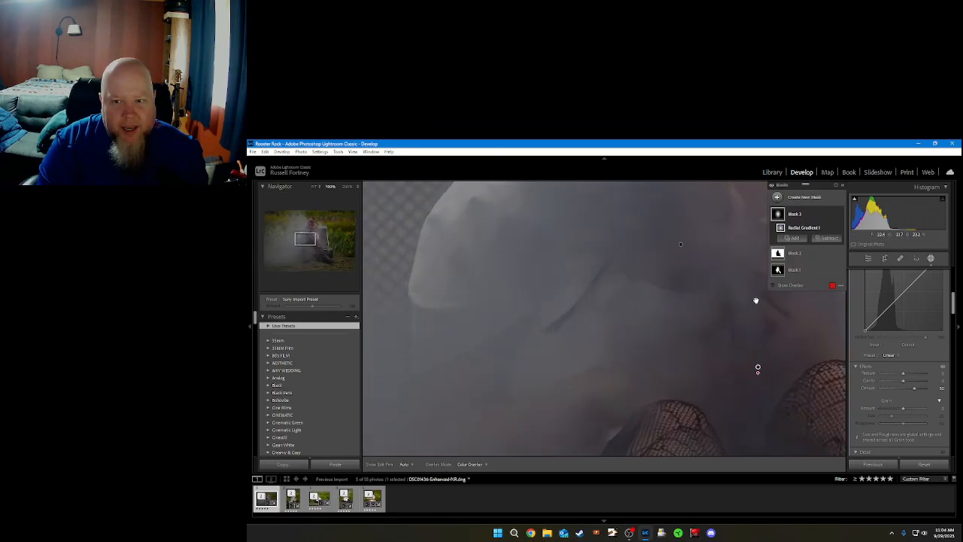
{"action": "left_click_drag", "start_coordinate": [917, 389], "coordinate": [908, 389]}
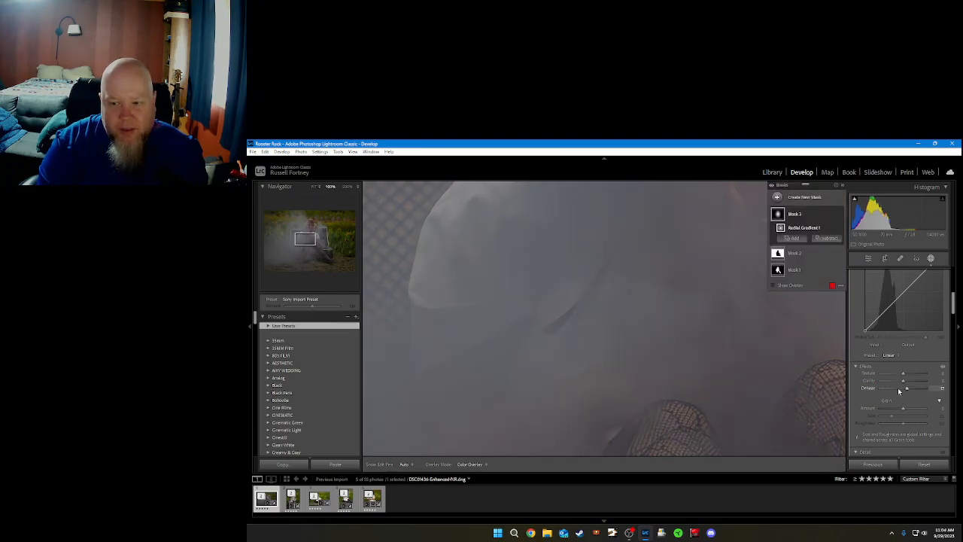
Step: Try higher Clarity and different Texture amounts on the radial mask, then reset both to 0
{"action": "mouse_move", "coordinate": [904, 380]}
{"action": "left_mouse_down"}
{"action": "mouse_move", "coordinate": [886, 383]}
{"action": "mouse_move", "coordinate": [918, 379]}
{"action": "left_mouse_up"}
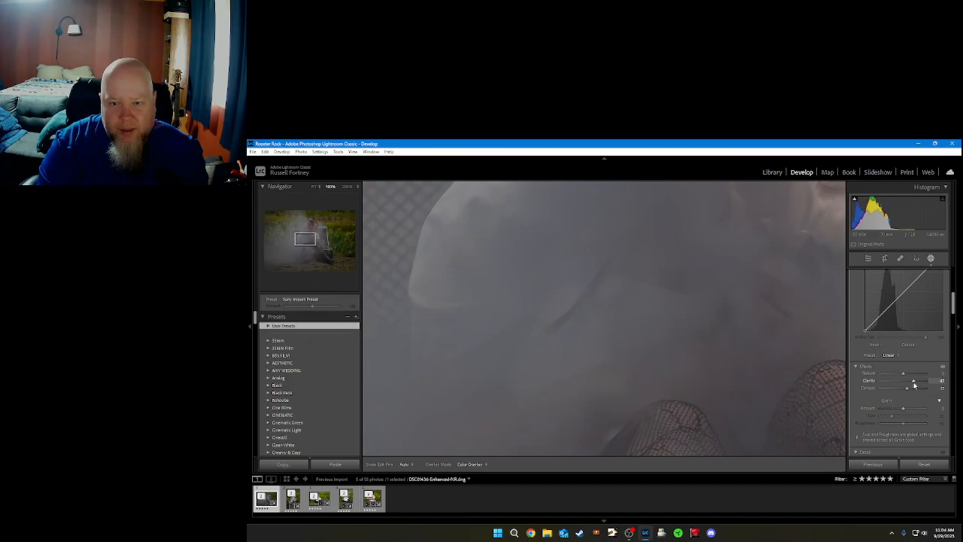
{"action": "double_click", "coordinate": [914, 382]}
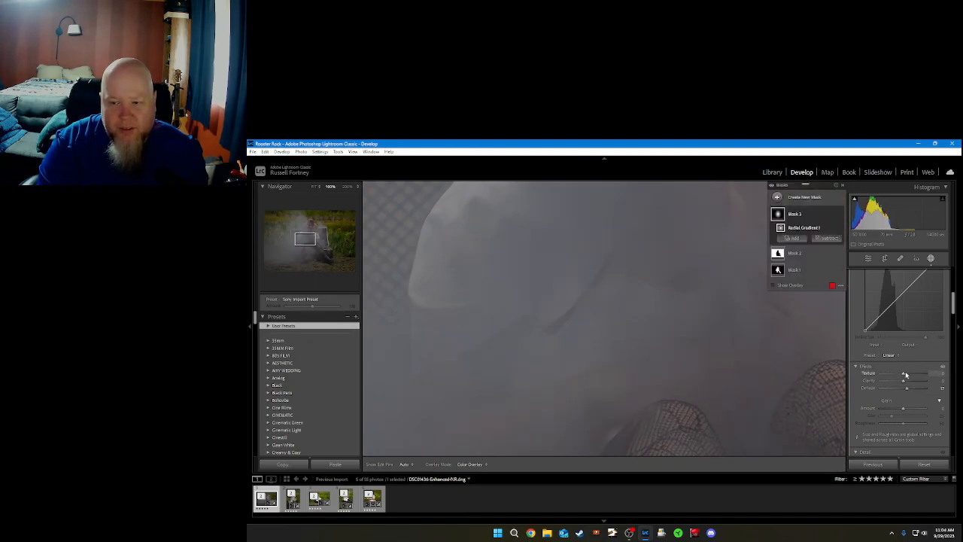
{"action": "left_click_drag", "start_coordinate": [905, 374], "coordinate": [911, 375]}
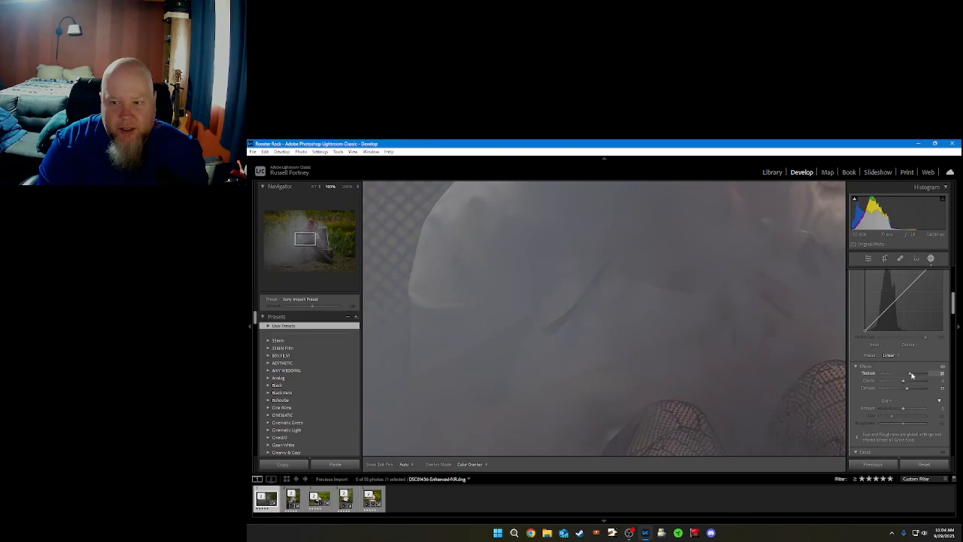
{"action": "mouse_move", "coordinate": [893, 377]}
{"action": "left_mouse_down"}
{"action": "mouse_move", "coordinate": [915, 374]}
{"action": "mouse_move", "coordinate": [905, 375]}
{"action": "left_mouse_up"}
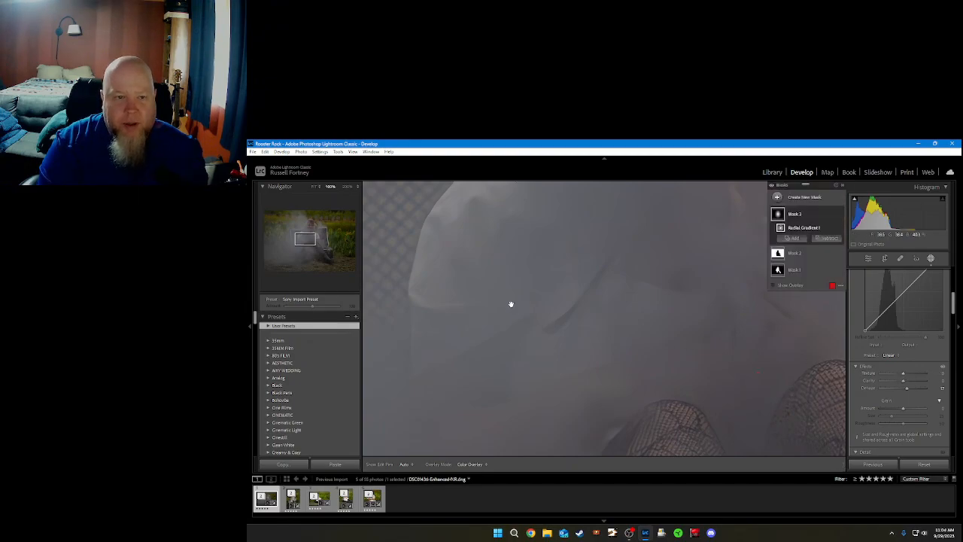
Step: Compare the whole photo with a close-up of the woman's upper body, then delete the radial gradient mask
{"action": "left_click", "coordinate": [315, 186]}
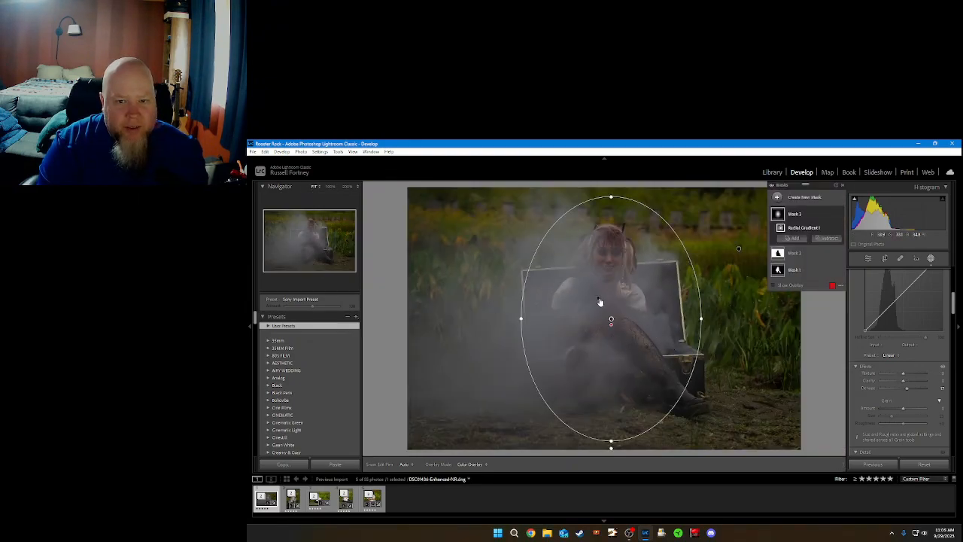
{"action": "left_click", "coordinate": [309, 234]}
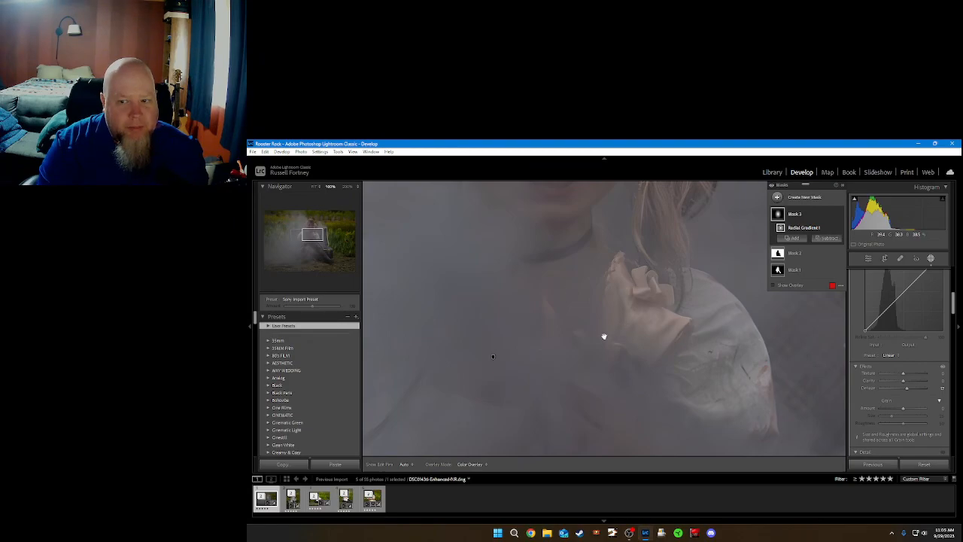
{"action": "left_click", "coordinate": [313, 188]}
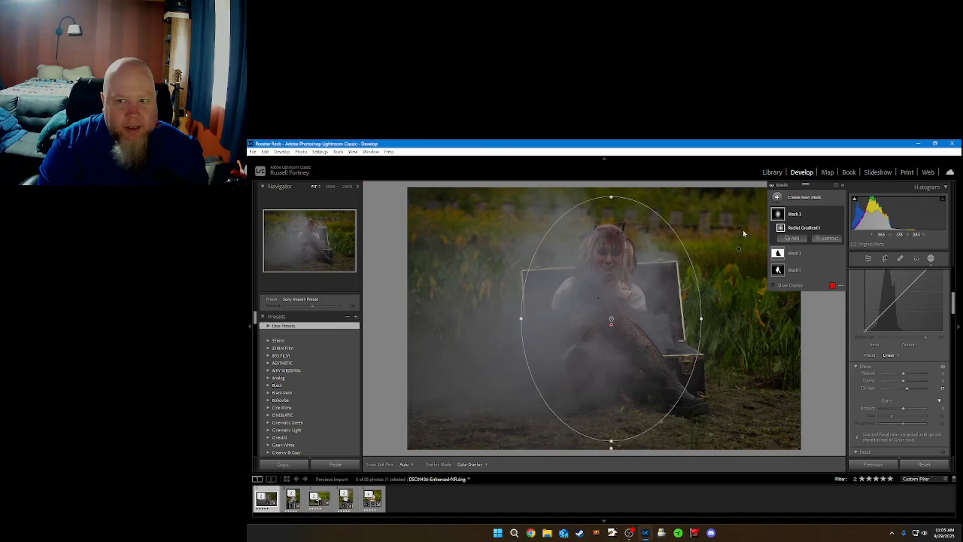
{"action": "right_click", "coordinate": [832, 216]}
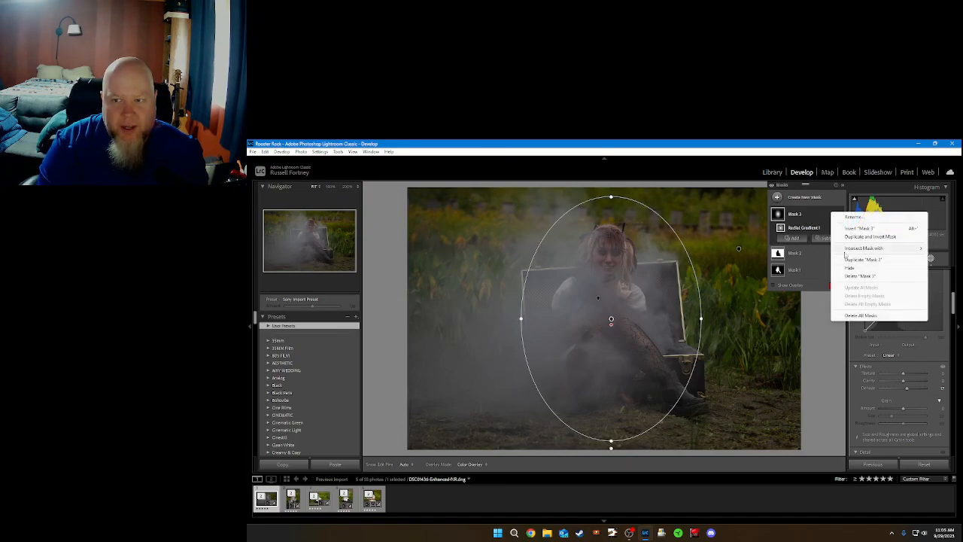
{"action": "left_click", "coordinate": [859, 275]}
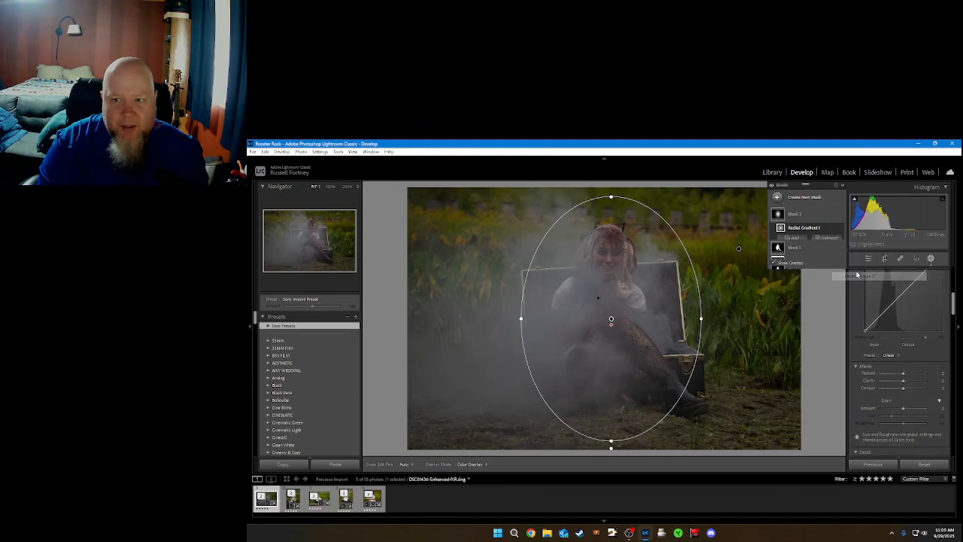
Step: Add a linear gradient mask fading down from the upper part of the photo and shift it lower toward the ground
{"action": "left_click", "coordinate": [802, 197]}
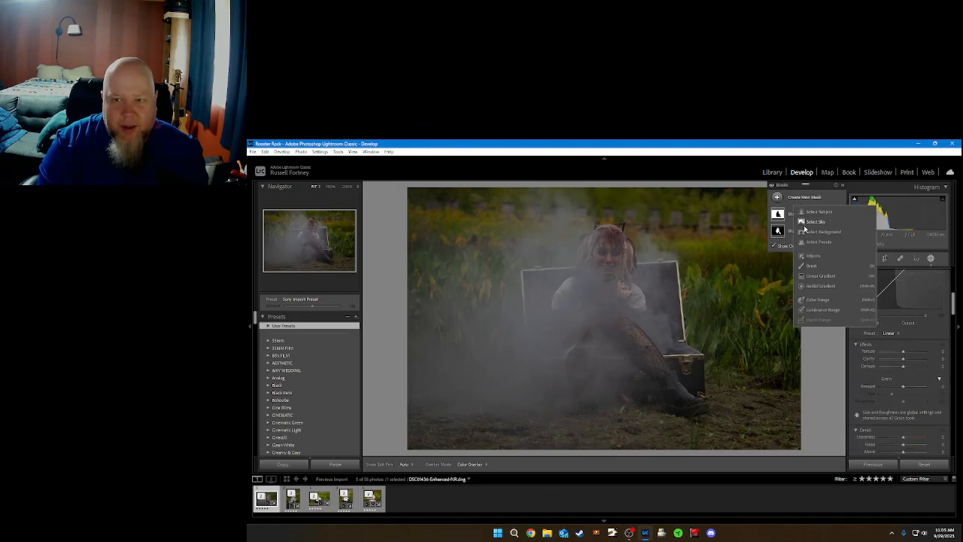
{"action": "left_click", "coordinate": [821, 276]}
{"action": "left_click_drag", "start_coordinate": [606, 213], "coordinate": [608, 430]}
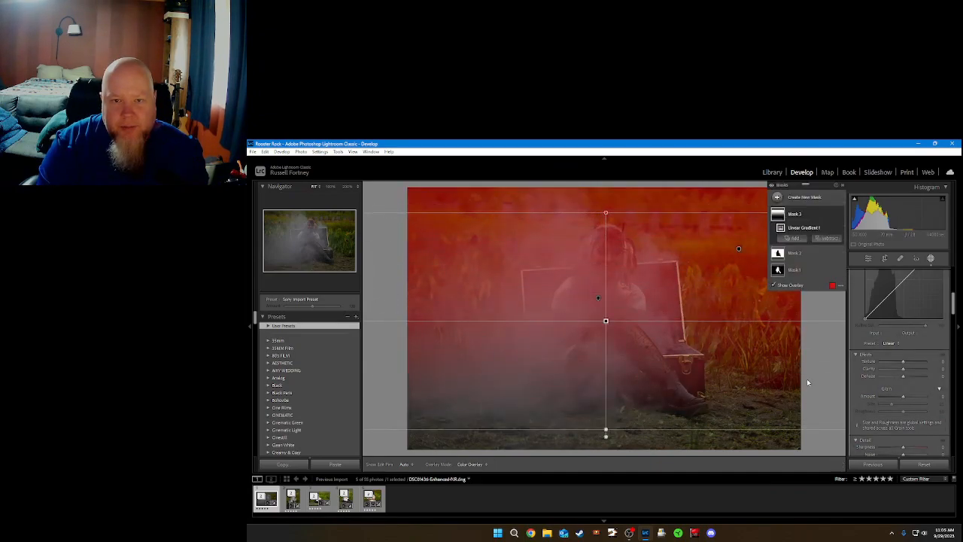
{"action": "left_click_drag", "start_coordinate": [606, 321], "coordinate": [606, 369]}
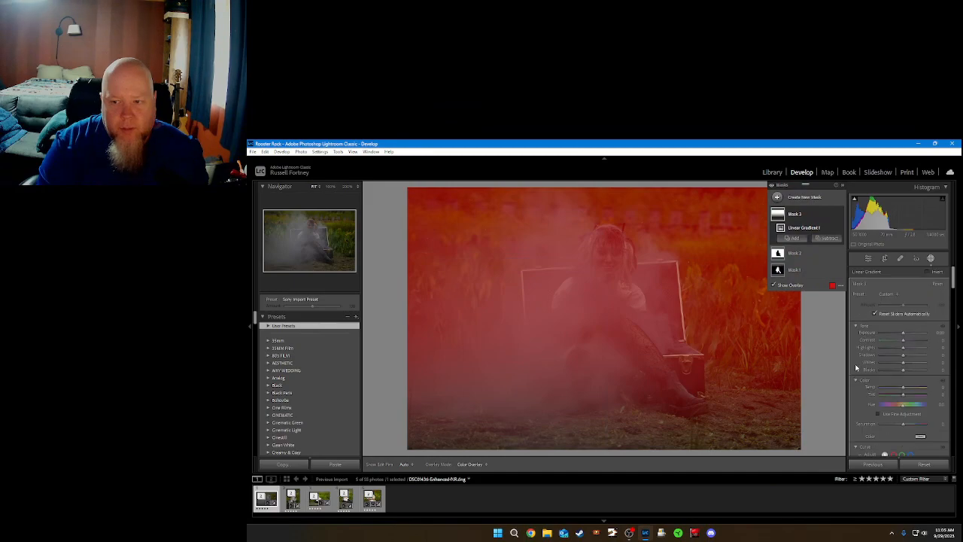
Step: Set the linear gradient's Contrast to about -38, Highlights 37, Shadows 21, Whites 27 and Blacks -23
{"action": "left_click_drag", "start_coordinate": [904, 344], "coordinate": [894, 343]}
{"action": "left_click_drag", "start_coordinate": [890, 343], "coordinate": [898, 368]}
{"action": "left_click", "coordinate": [905, 371]}
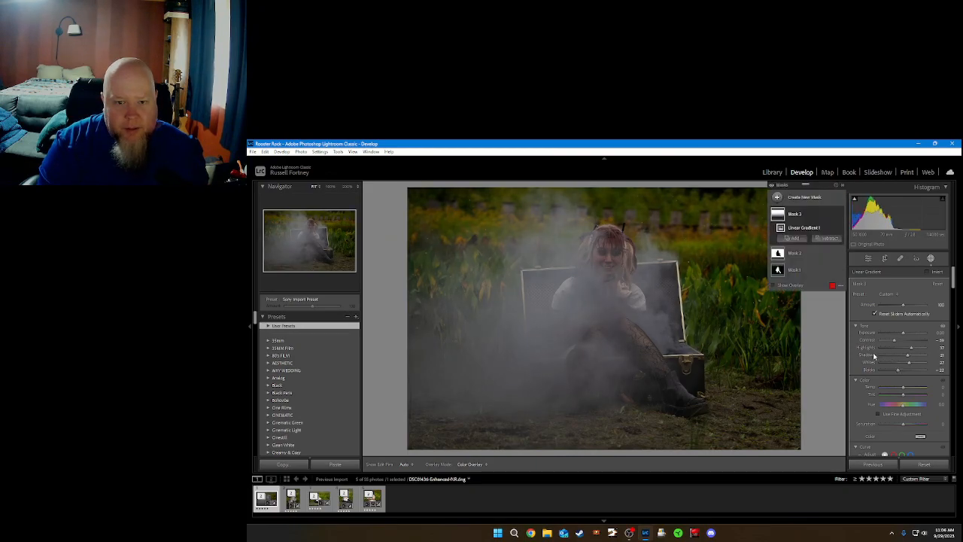
Step: Duplicate and invert the linear gradient mask, setting the copy's Contrast to about 27, Highlights -22, Shadows -9, Whites -12 and Blacks 14
{"action": "left_click", "coordinate": [833, 215]}
{"action": "left_click", "coordinate": [853, 240]}
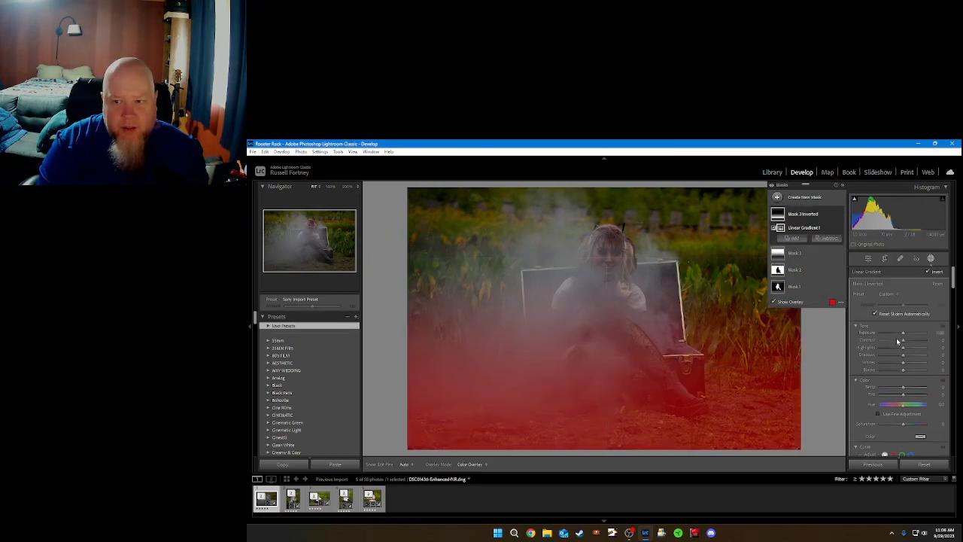
{"action": "left_click_drag", "start_coordinate": [905, 342], "coordinate": [907, 368]}
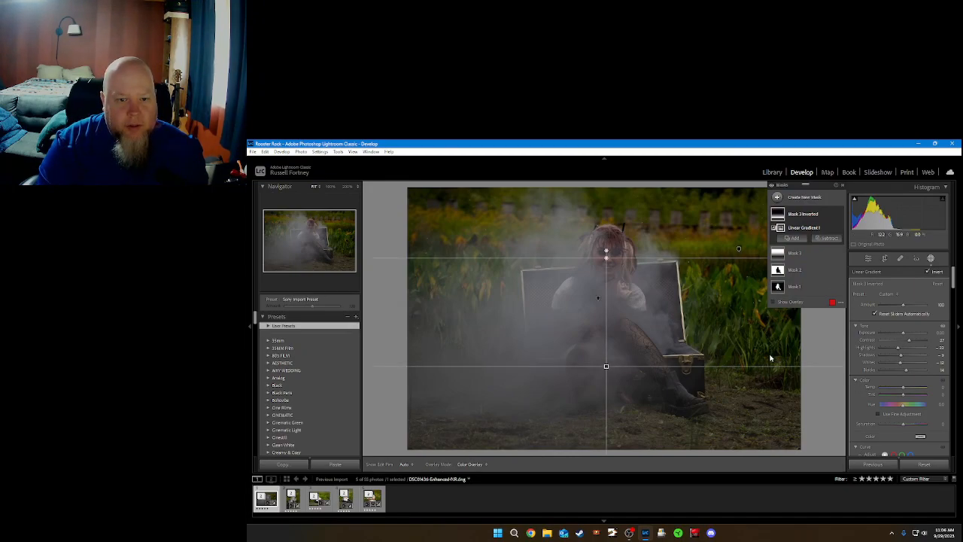
Step: Crop the smoke photo tighter around the woman and suitcase, keeping the original aspect ratio, and nudge the framing slightly
{"action": "left_click", "coordinate": [885, 259]}
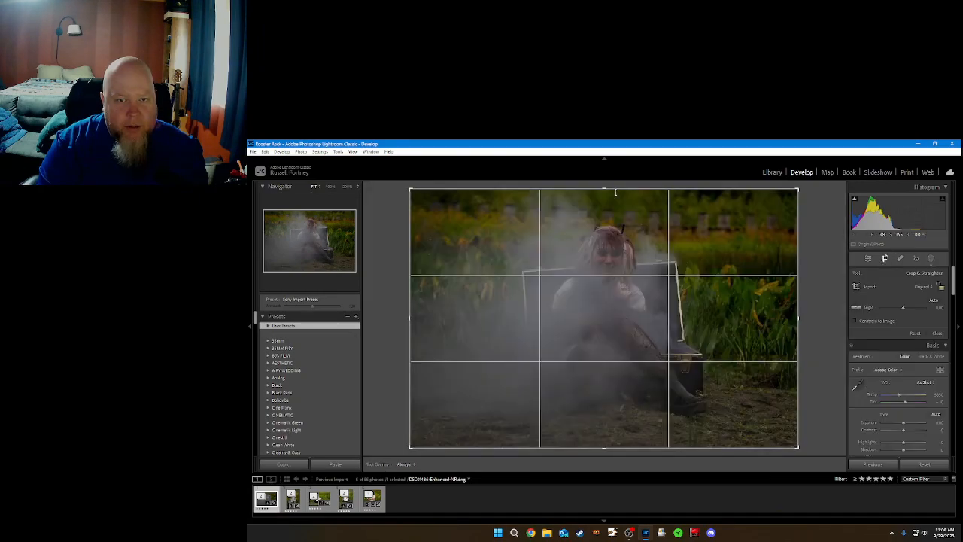
{"action": "mouse_move", "coordinate": [606, 191]}
{"action": "left_mouse_down"}
{"action": "mouse_move", "coordinate": [606, 211]}
{"action": "mouse_move", "coordinate": [607, 189]}
{"action": "left_mouse_up"}
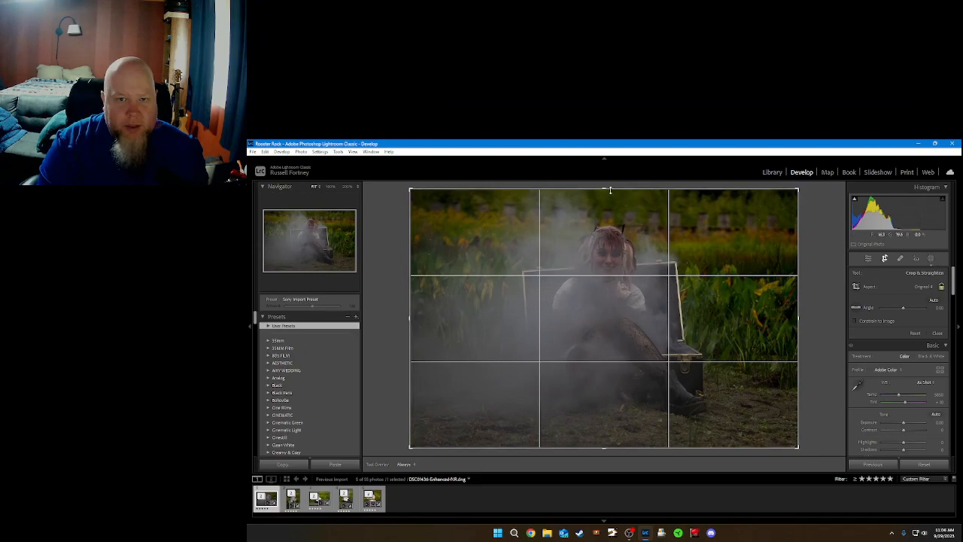
{"action": "left_click_drag", "start_coordinate": [602, 191], "coordinate": [604, 204]}
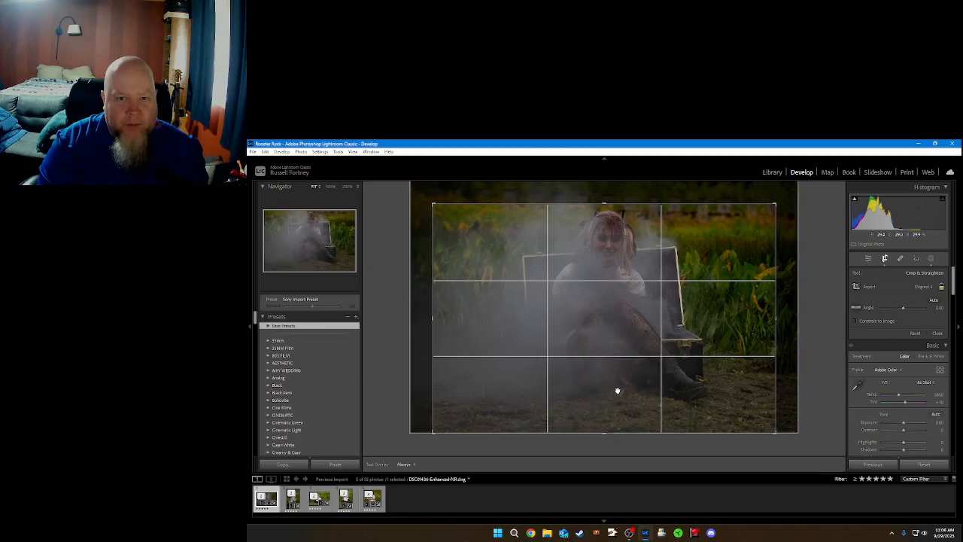
{"action": "left_click_drag", "start_coordinate": [605, 433], "coordinate": [608, 422]}
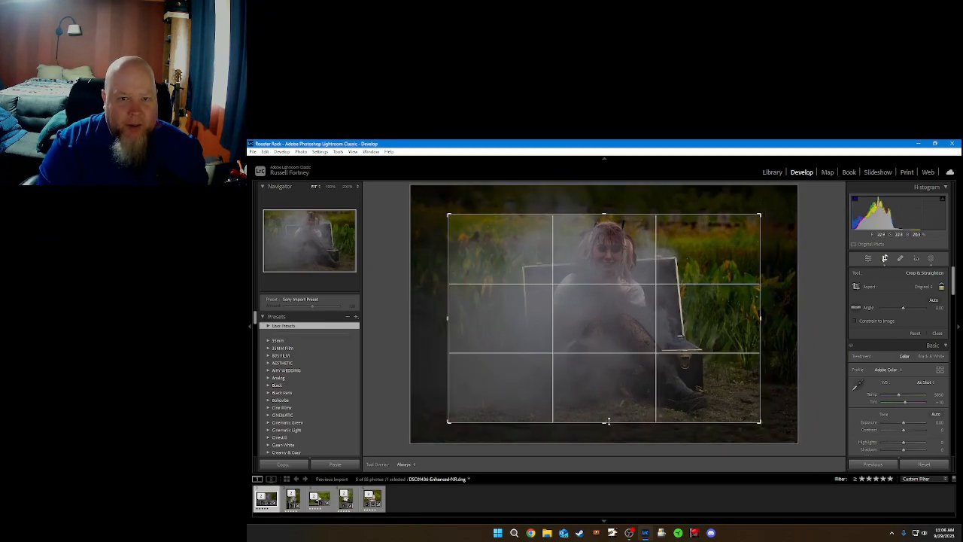
{"action": "left_click_drag", "start_coordinate": [648, 353], "coordinate": [646, 353]}
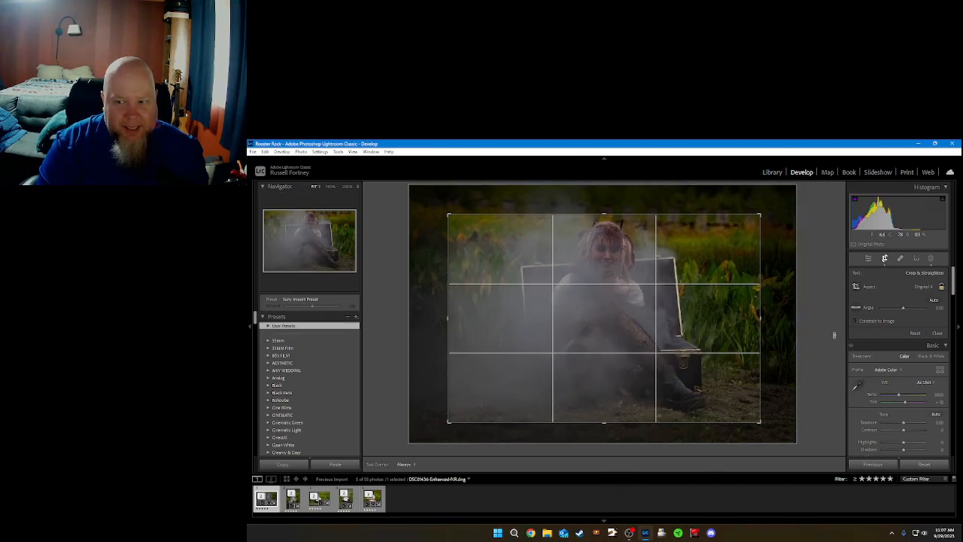
{"action": "left_click", "coordinate": [938, 333]}
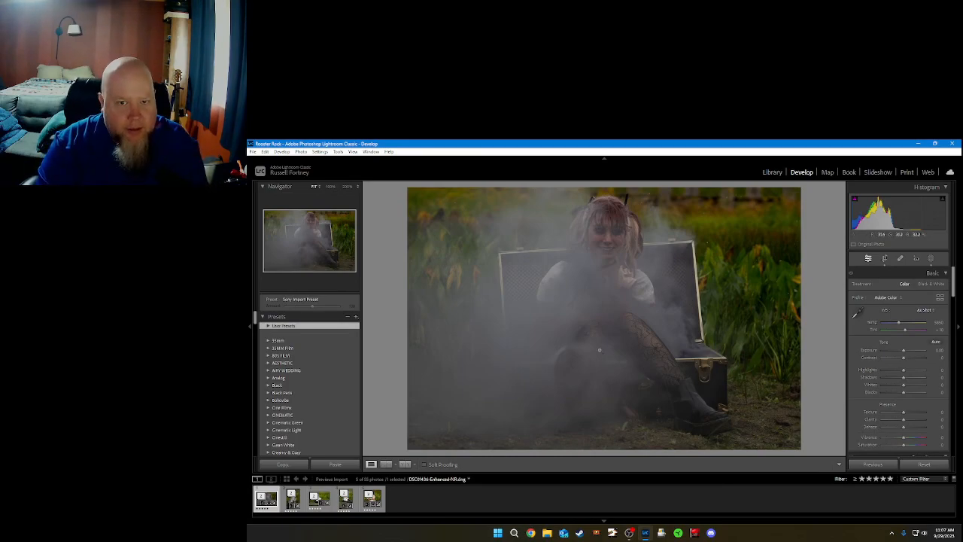
Step: Compare the smoke photo side by side before and after editing, including a close-up of the woman's face and hair
{"action": "key", "text": "y"}
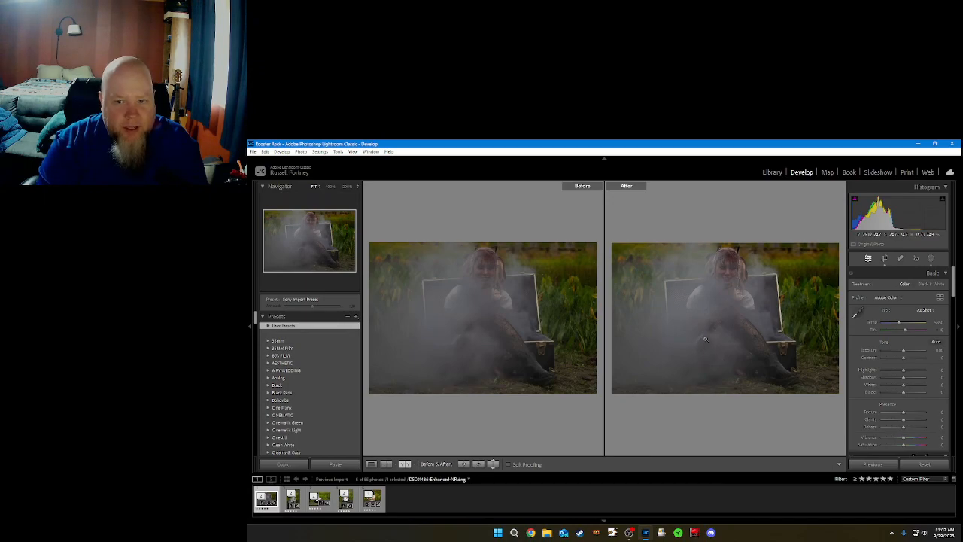
{"action": "left_click", "coordinate": [709, 300]}
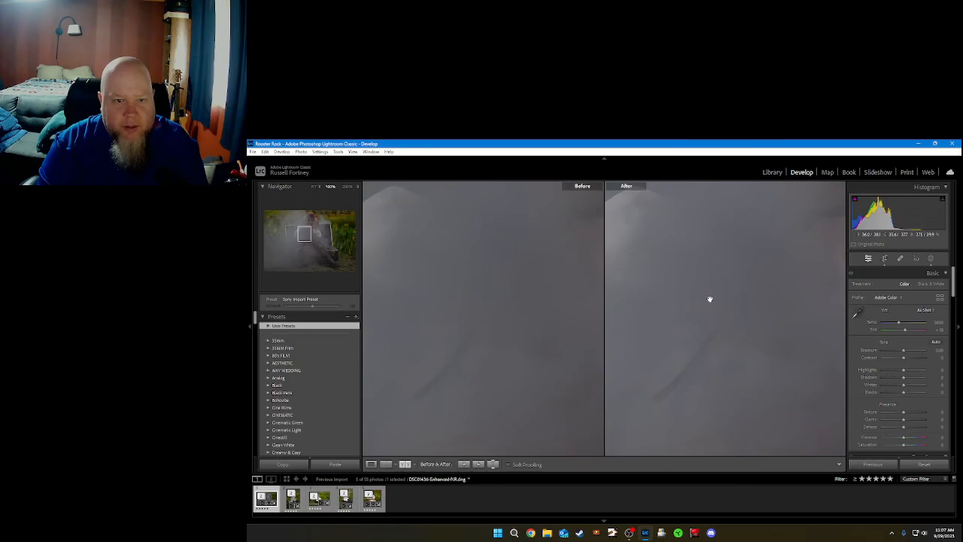
{"action": "left_click_drag", "start_coordinate": [730, 273], "coordinate": [697, 363]}
{"action": "left_click_drag", "start_coordinate": [715, 264], "coordinate": [677, 409]}
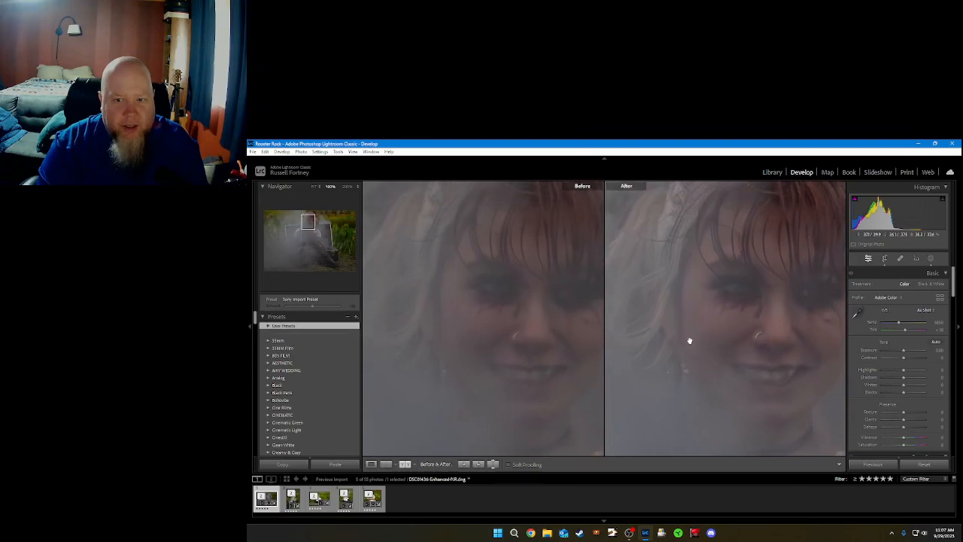
{"action": "left_click_drag", "start_coordinate": [687, 321], "coordinate": [675, 368]}
{"action": "left_click_drag", "start_coordinate": [705, 321], "coordinate": [708, 337]}
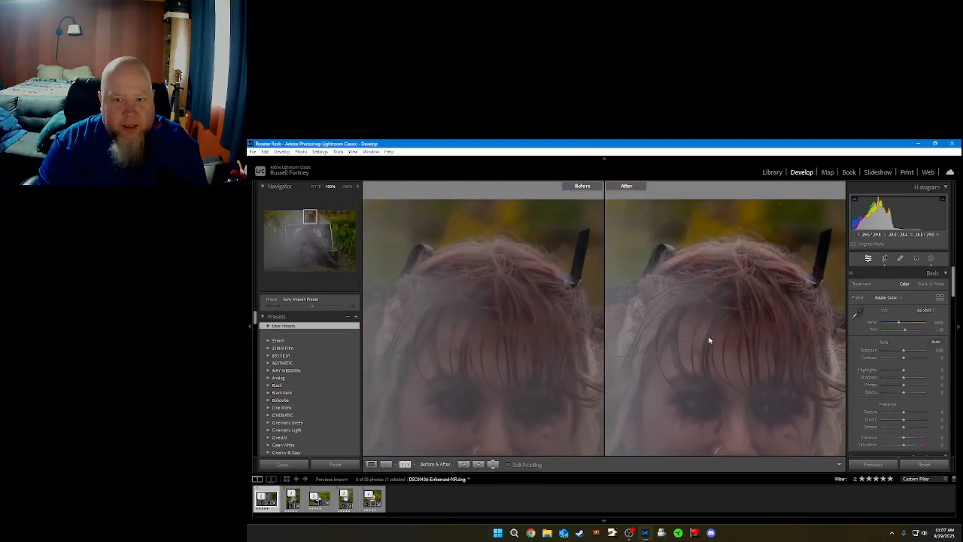
{"action": "left_click", "coordinate": [707, 336]}
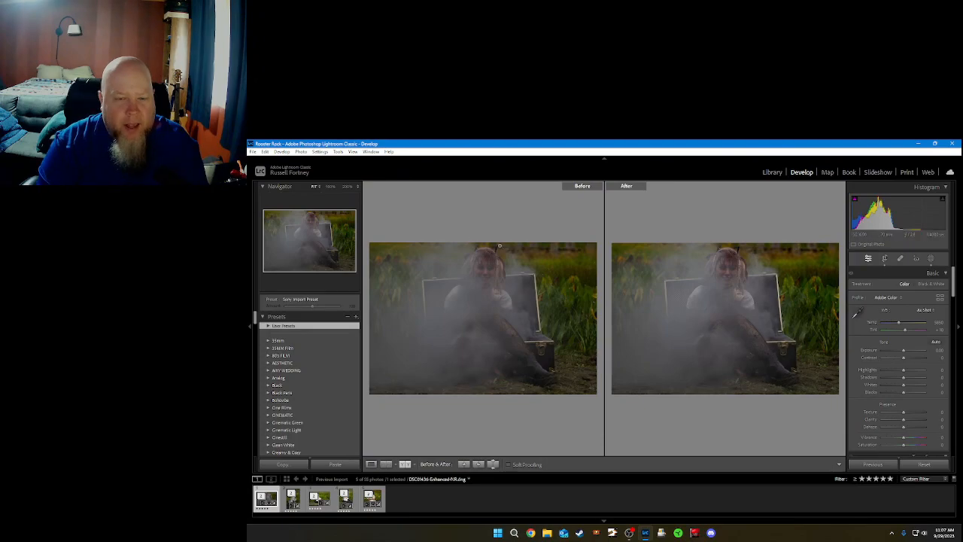
{"action": "key", "text": "y"}
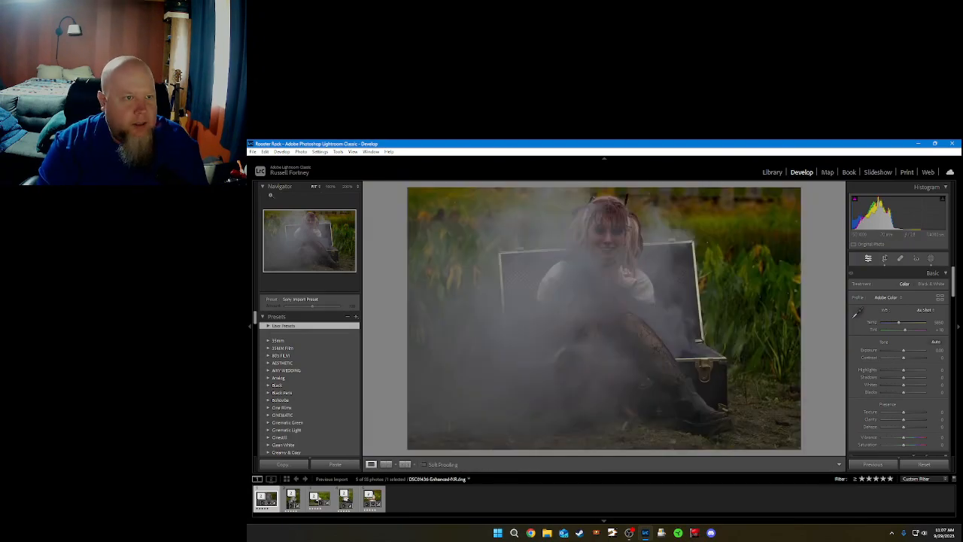
Step: Export the cropped smoke photo with the Threads export preset
{"action": "left_click", "coordinate": [252, 152]}
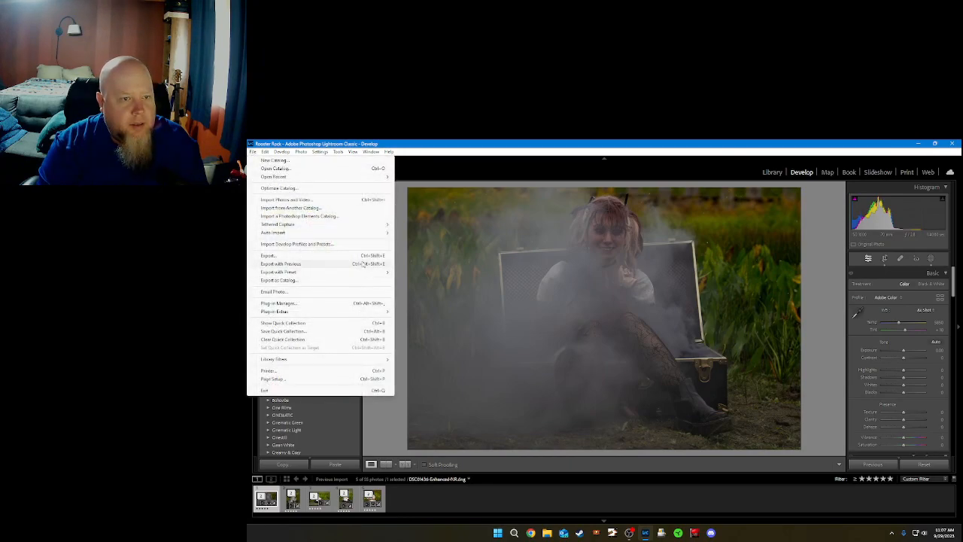
{"action": "mouse_move", "coordinate": [361, 272]}
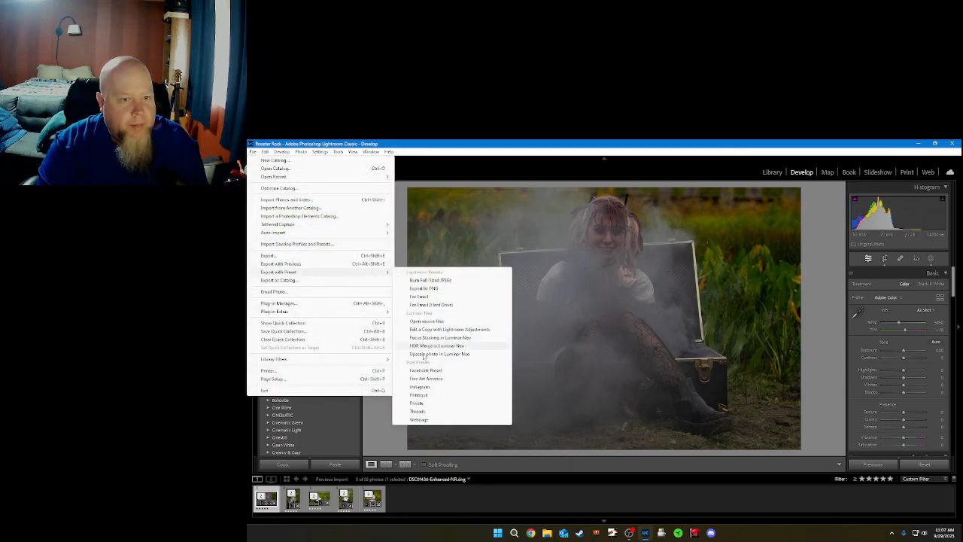
{"action": "left_click", "coordinate": [418, 411]}
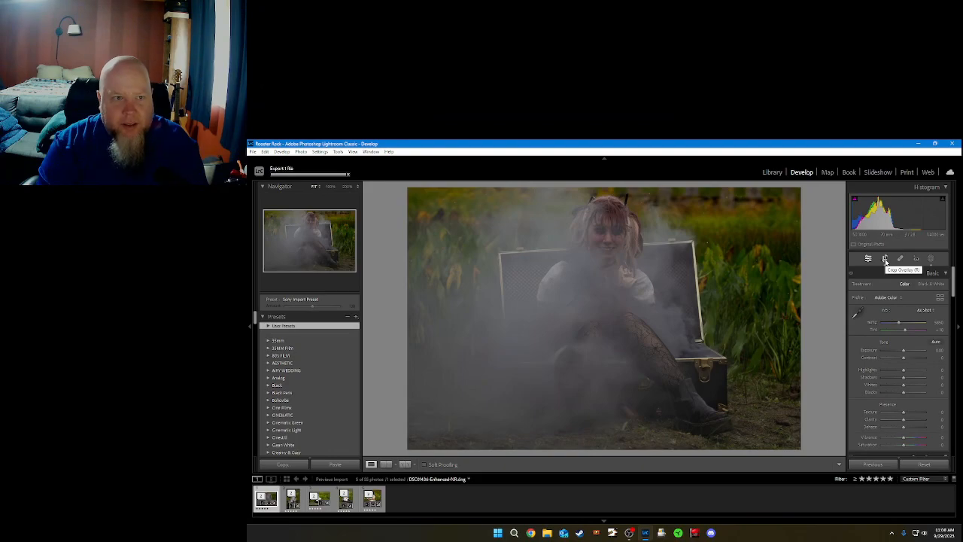
Step: Change the smoke photo's crop to a square 1 x 1 aspect ratio
{"action": "left_click", "coordinate": [886, 260]}
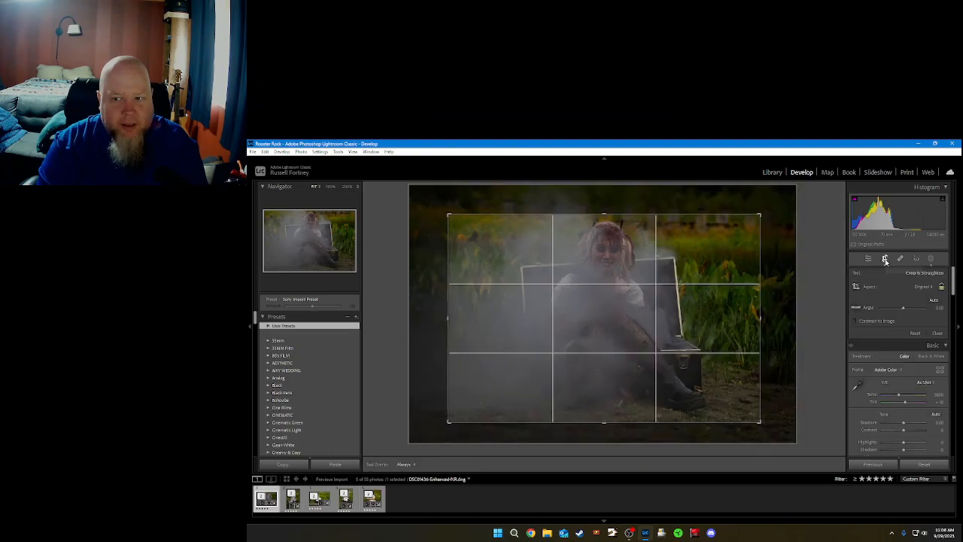
{"action": "left_click", "coordinate": [923, 287]}
{"action": "left_click", "coordinate": [903, 324]}
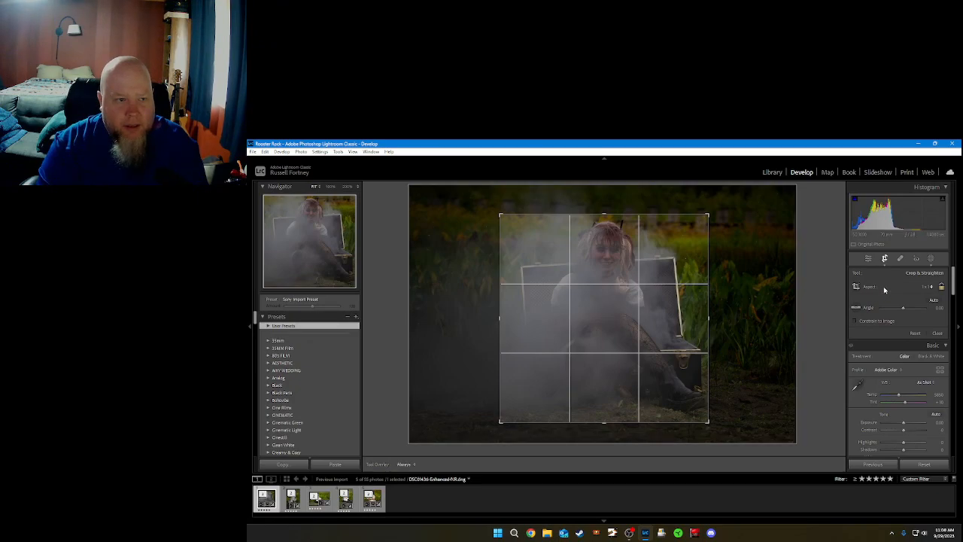
{"action": "left_click", "coordinate": [938, 333]}
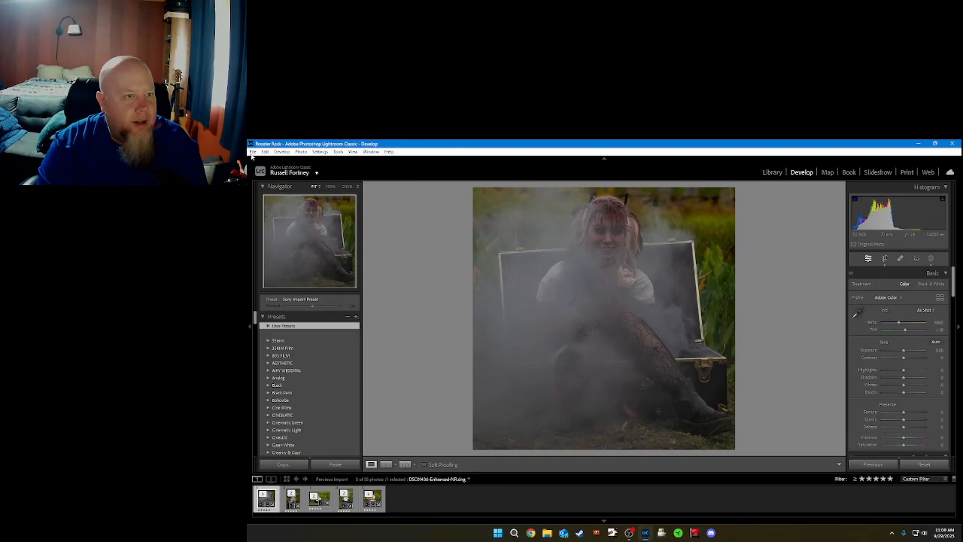
Step: Export the square smoke photo with the Instagram export preset
{"action": "left_click", "coordinate": [253, 151]}
{"action": "mouse_move", "coordinate": [388, 272]}
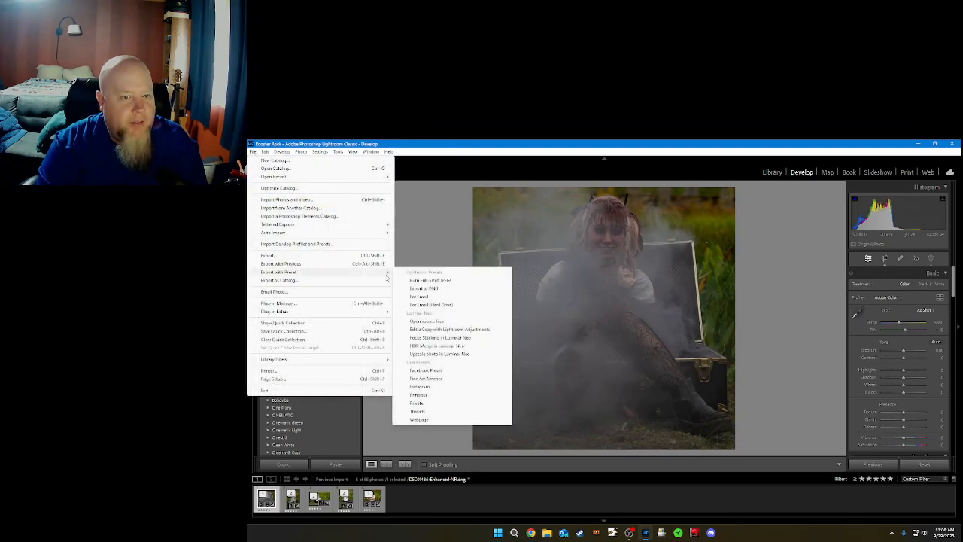
{"action": "left_click", "coordinate": [429, 389]}
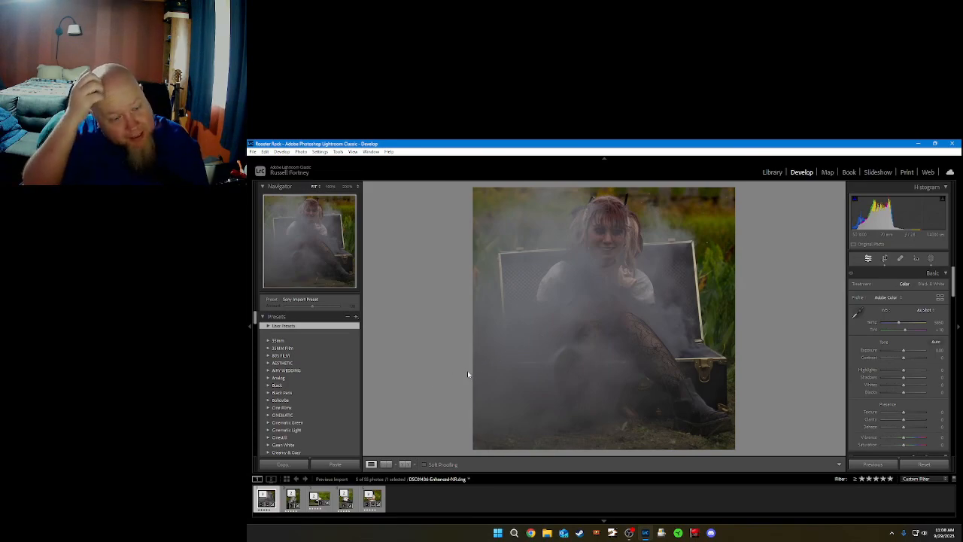
Step: Open the photo of the woman standing in the suitcase and create separate person masks for Facial Skin, Body Skin, Eye Sclera, Hair and Clothes
{"action": "left_click", "coordinate": [292, 500]}
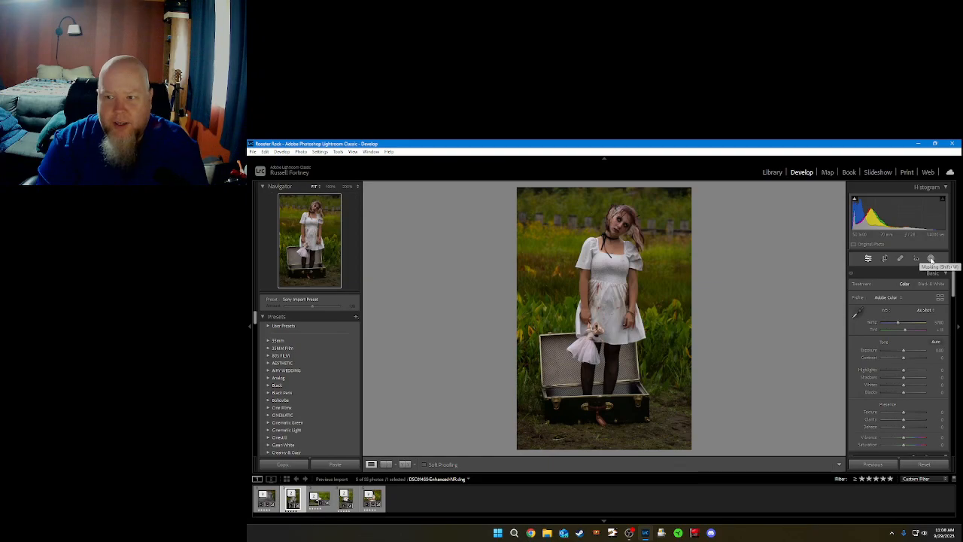
{"action": "left_click", "coordinate": [930, 258]}
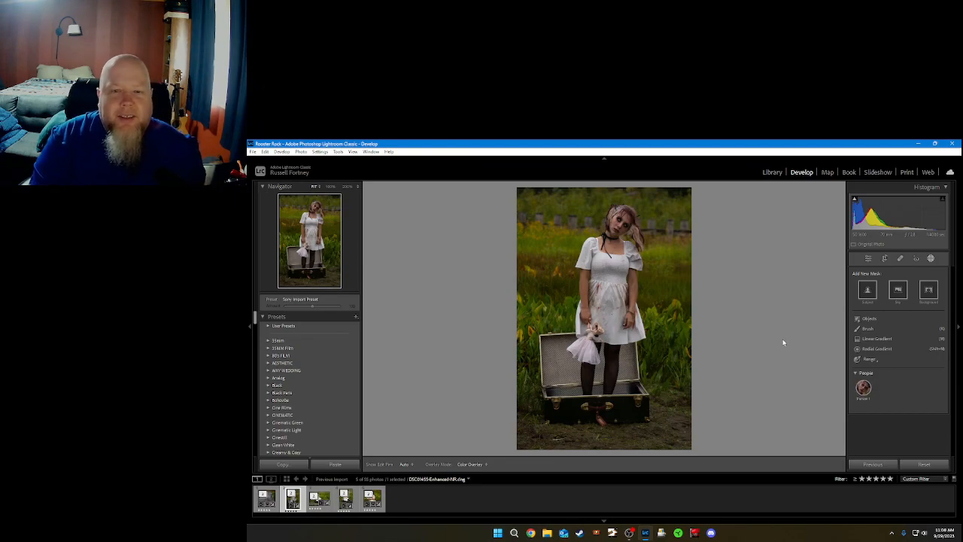
{"action": "left_click", "coordinate": [863, 387]}
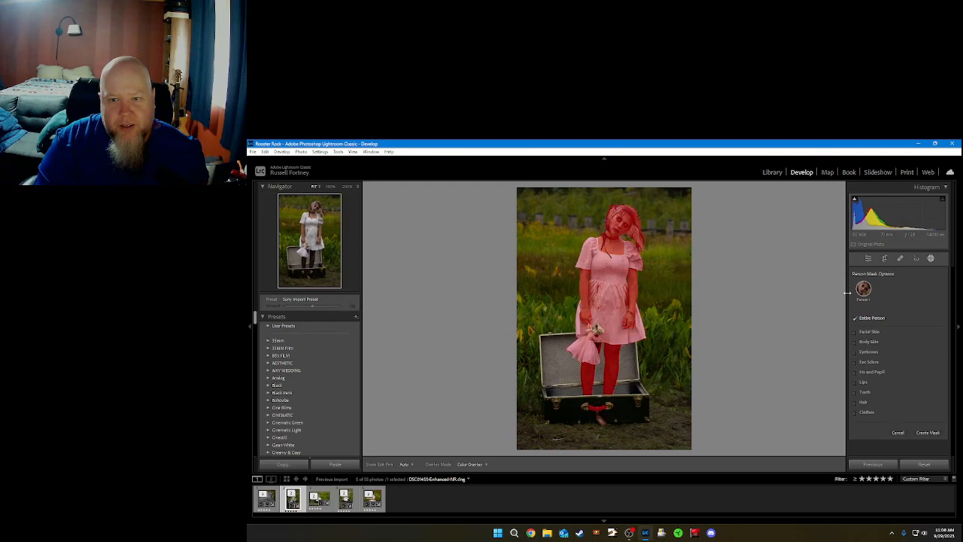
{"action": "left_click", "coordinate": [866, 331]}
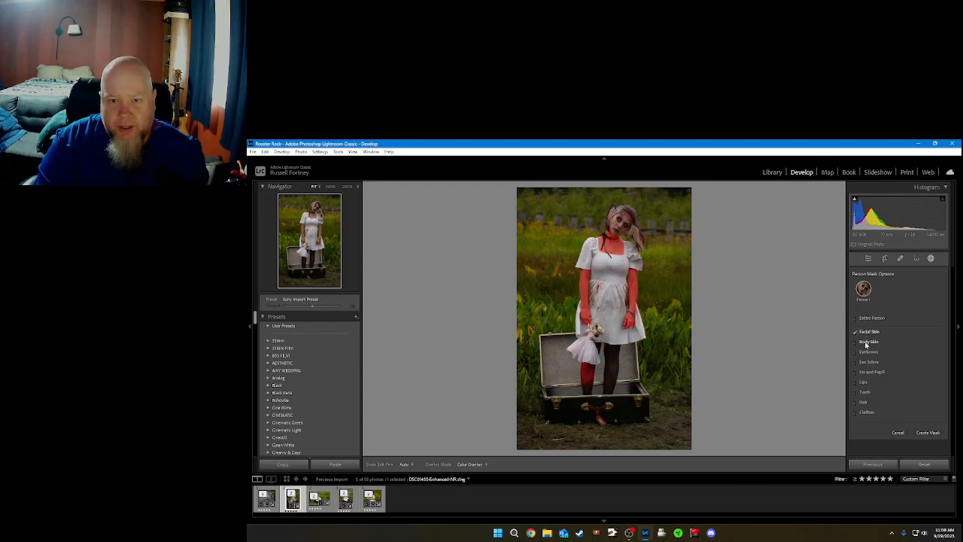
{"action": "left_click", "coordinate": [867, 342]}
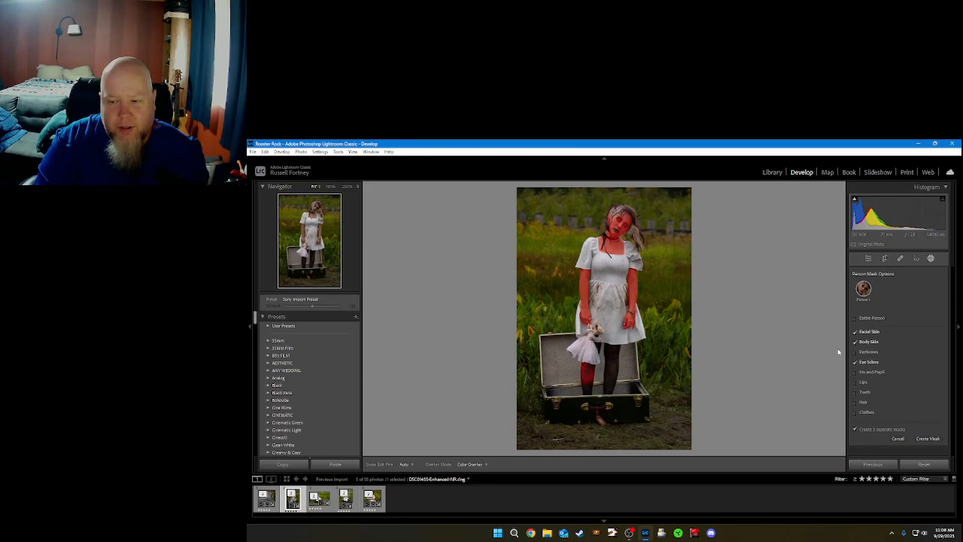
{"action": "left_click", "coordinate": [864, 403]}
{"action": "left_click", "coordinate": [866, 411]}
{"action": "left_click", "coordinate": [928, 439]}
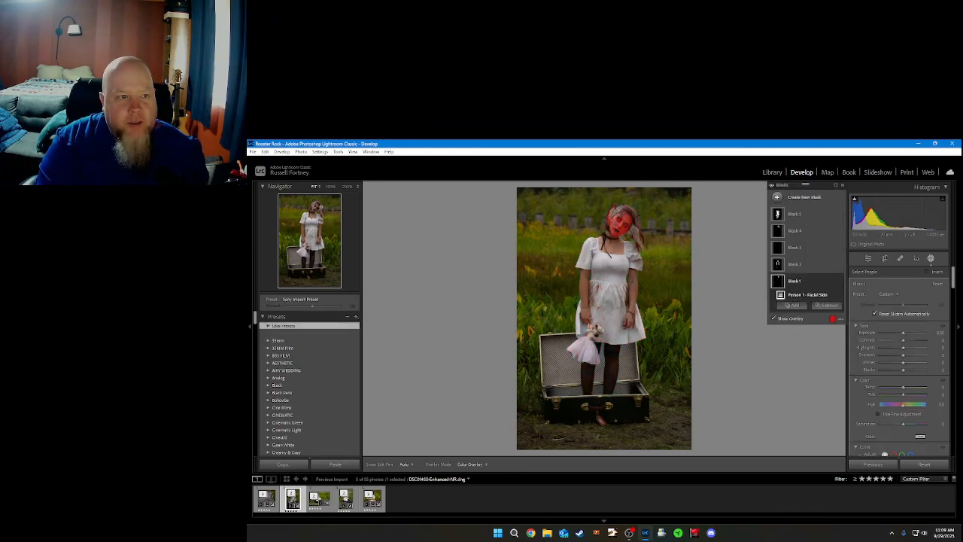
Step: Try the KD Portraits - Skin Rosy preset on the facial skin mask with the overlay hidden and the face shown close up
{"action": "left_click", "coordinate": [316, 207]}
{"action": "left_click", "coordinate": [785, 319]}
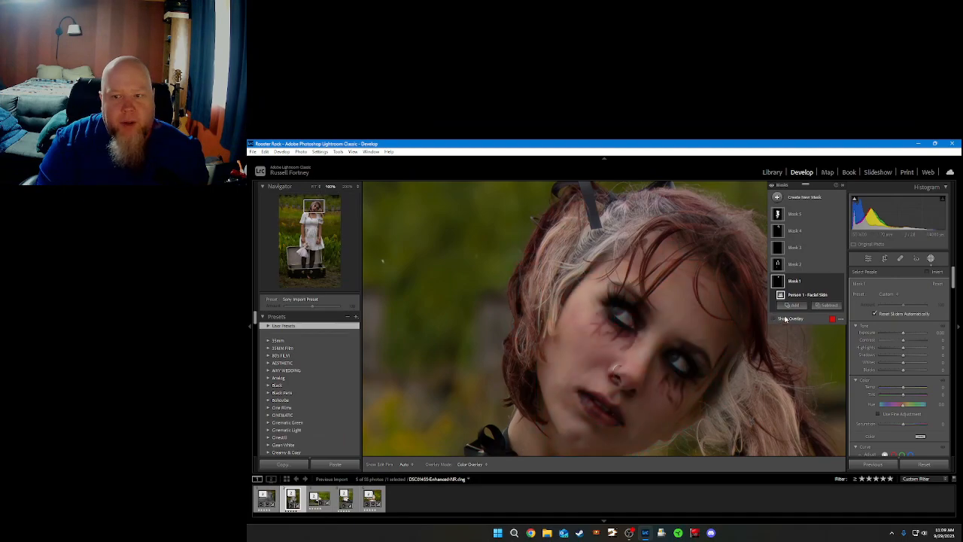
{"action": "left_click", "coordinate": [879, 294]}
{"action": "mouse_move", "coordinate": [788, 536]}
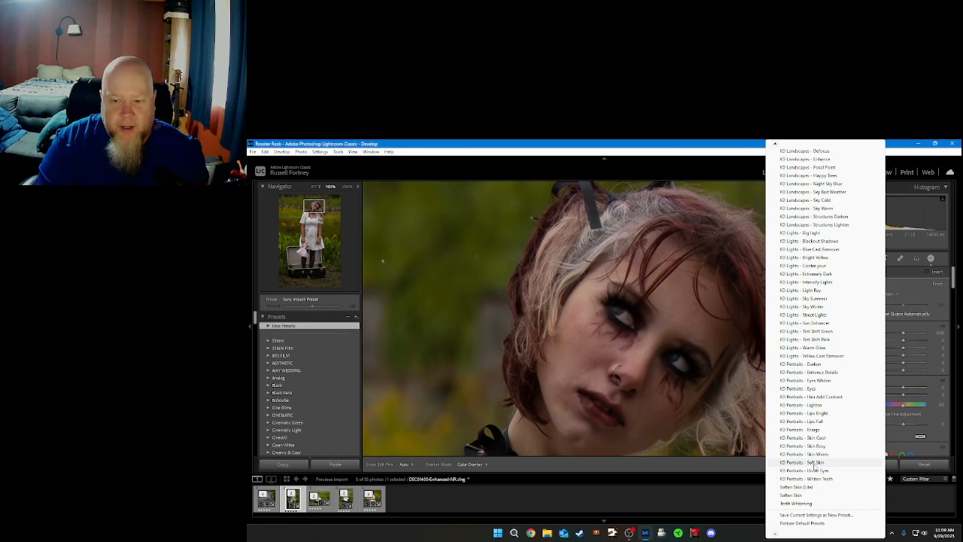
{"action": "left_click", "coordinate": [804, 445]}
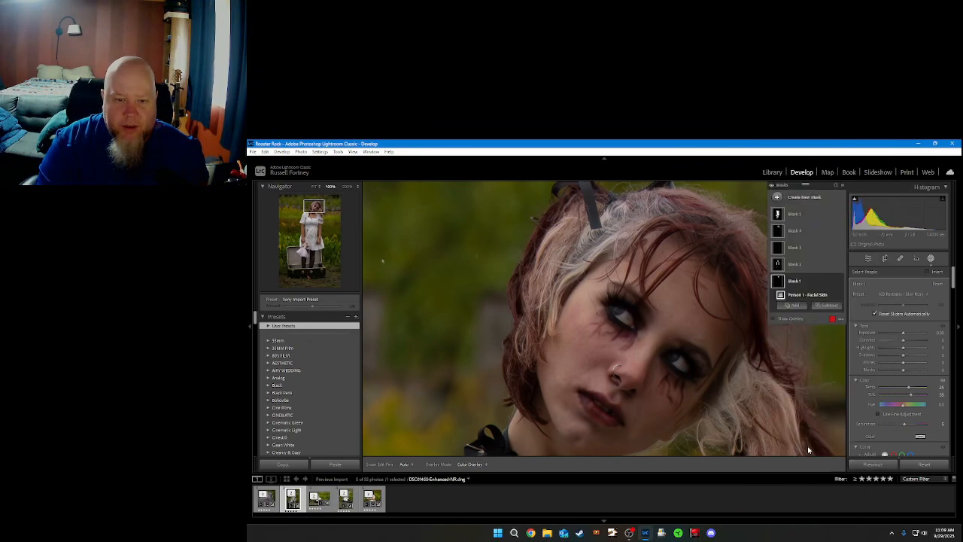
Step: Apply the KD Portraits - Soft Skin preset to the facial skin mask and lower its Amount to under 50
{"action": "left_click", "coordinate": [900, 294]}
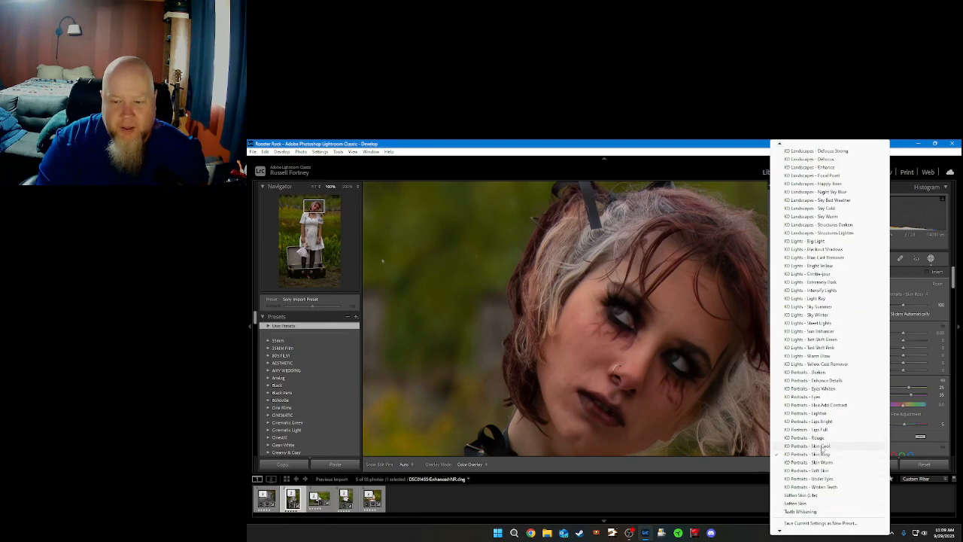
{"action": "left_click", "coordinate": [809, 471]}
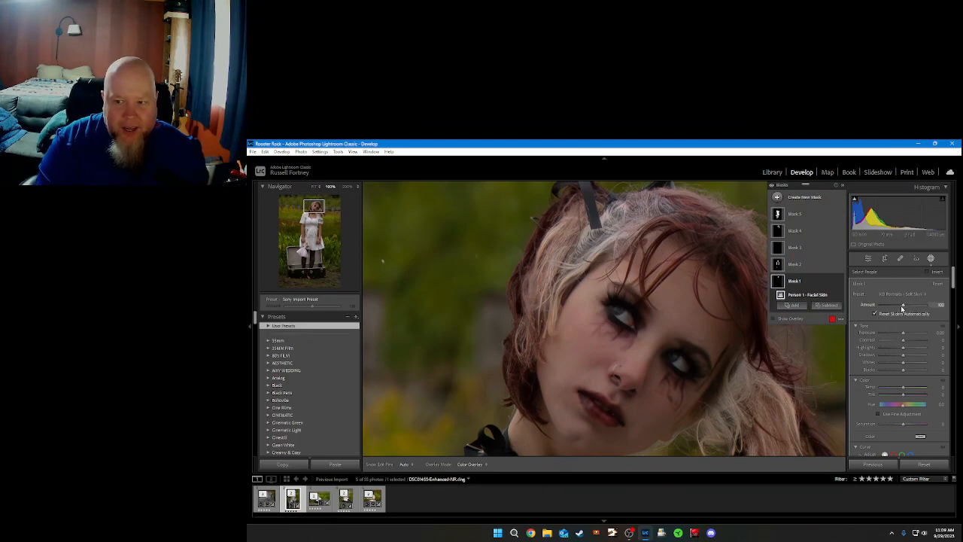
{"action": "left_click_drag", "start_coordinate": [903, 306], "coordinate": [894, 312]}
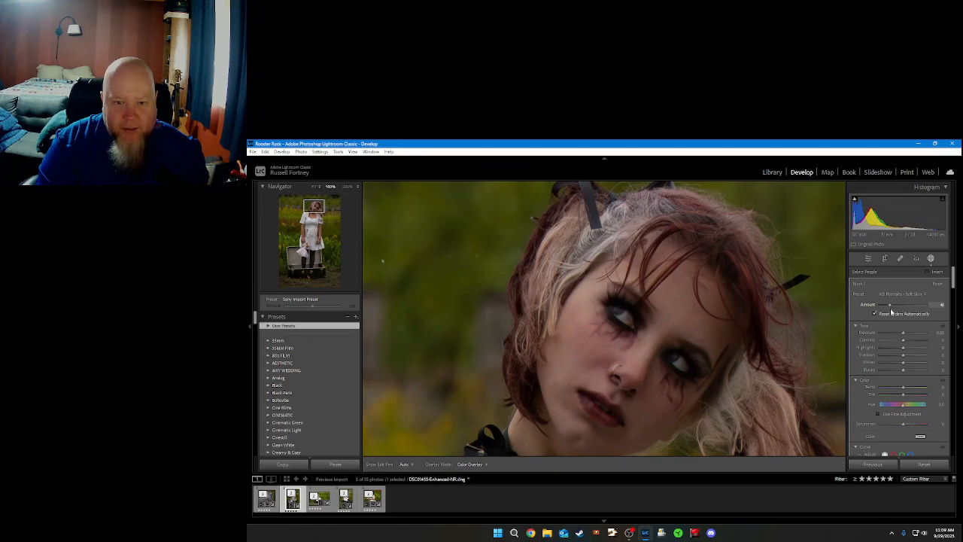
{"action": "left_click_drag", "start_coordinate": [891, 312], "coordinate": [890, 312]}
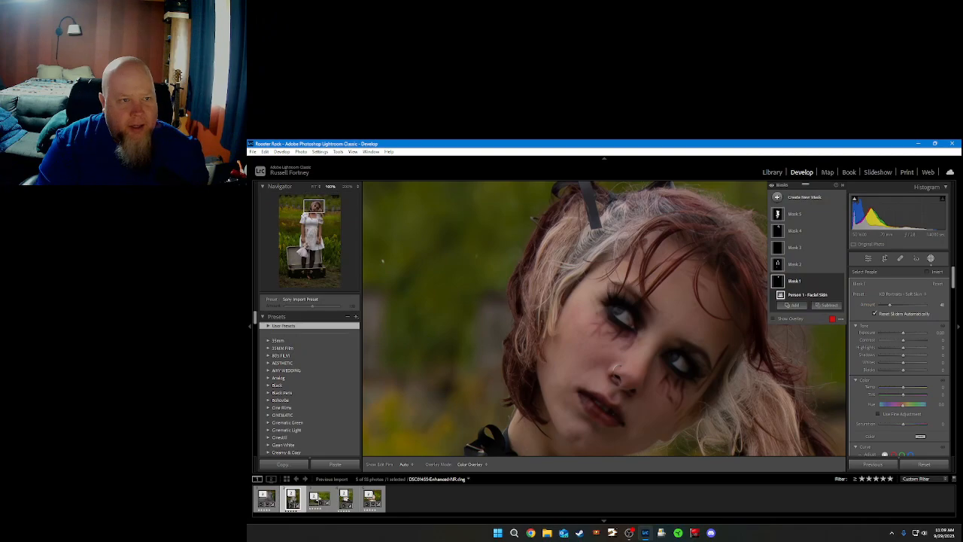
Step: Apply the KD Portraits - Soft Skin preset to the body skin mask and lower its Amount to roughly half strength
{"action": "left_click_drag", "start_coordinate": [312, 208], "coordinate": [316, 213]}
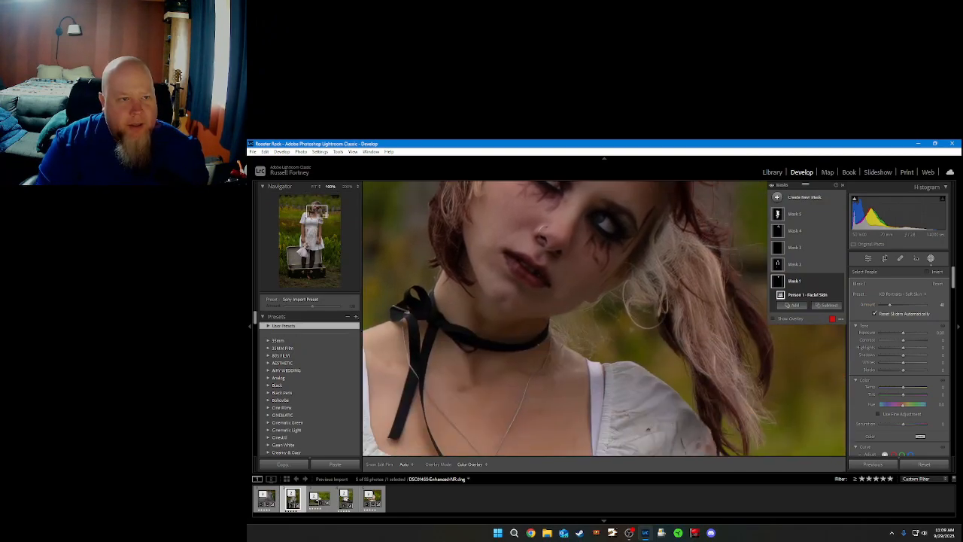
{"action": "left_click", "coordinate": [807, 264]}
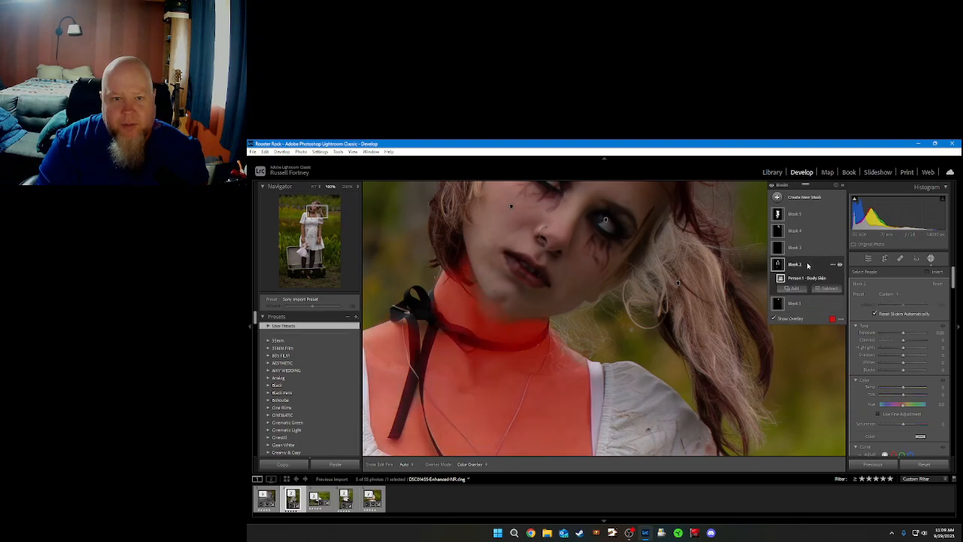
{"action": "left_click", "coordinate": [885, 294]}
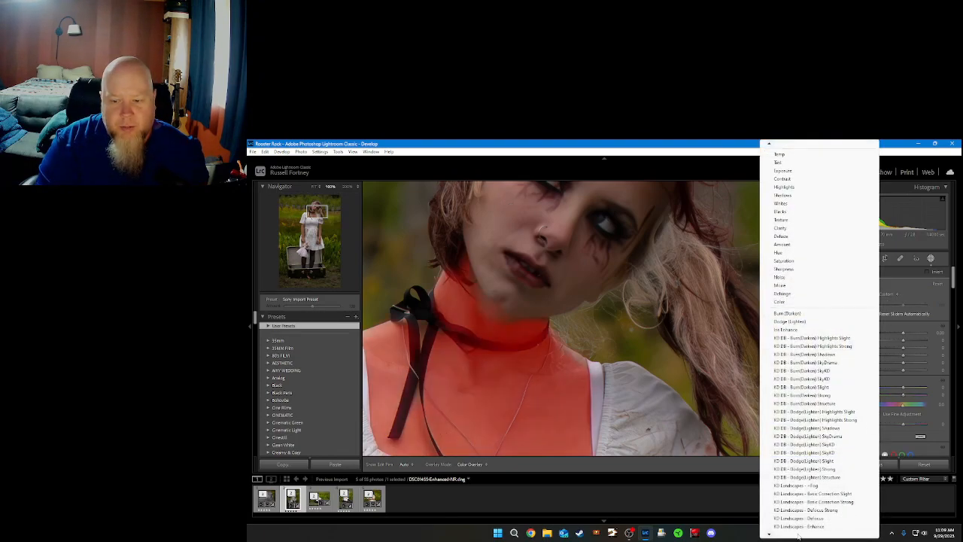
{"action": "scroll", "coordinate": [799, 536], "scroll_direction": "down", "scroll_amount": 5}
{"action": "scroll", "coordinate": [800, 536], "scroll_direction": "down", "scroll_amount": 5}
{"action": "scroll", "coordinate": [799, 536], "scroll_direction": "down", "scroll_amount": 5}
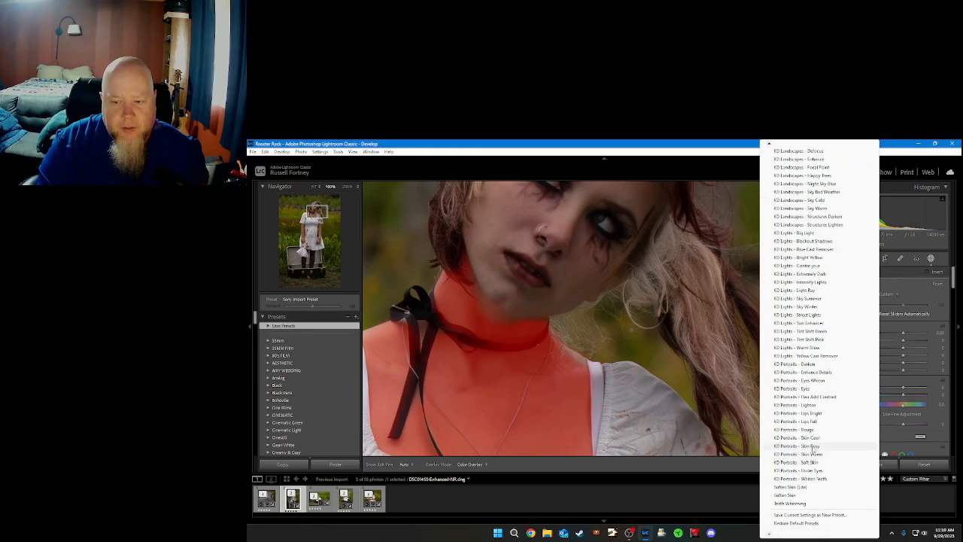
{"action": "left_click", "coordinate": [811, 462]}
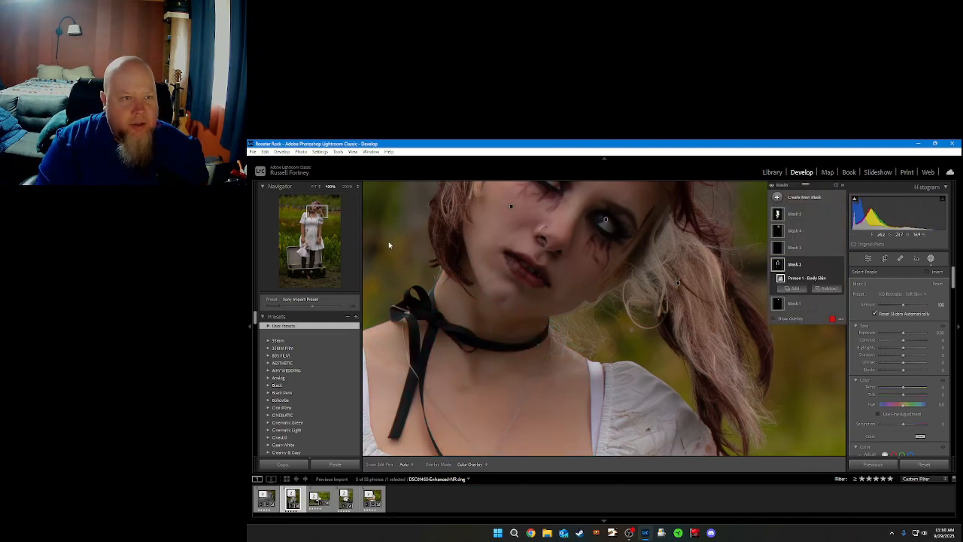
{"action": "left_click_drag", "start_coordinate": [903, 305], "coordinate": [896, 310]}
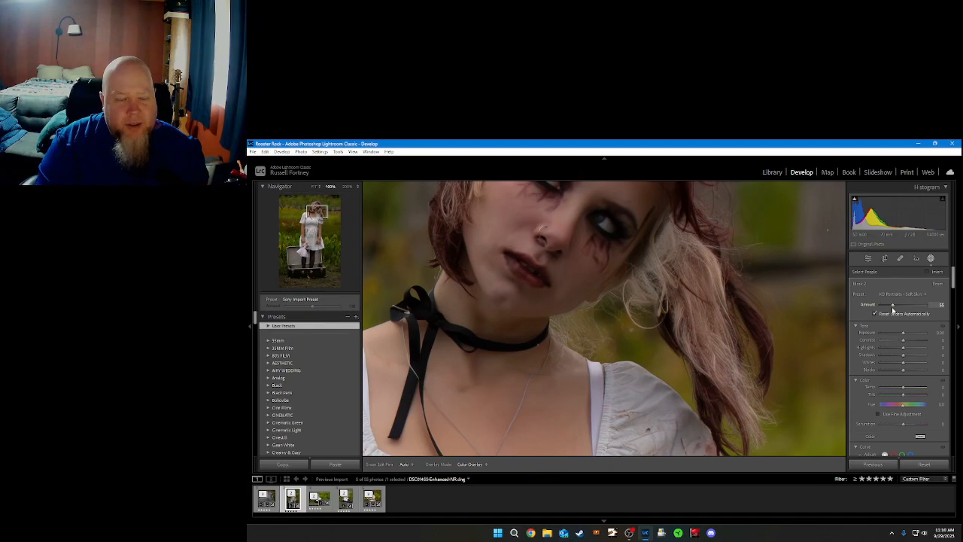
Step: Compare the facial skin retouch by switching the Facial Skin mask component off and on
{"action": "left_click", "coordinate": [810, 305]}
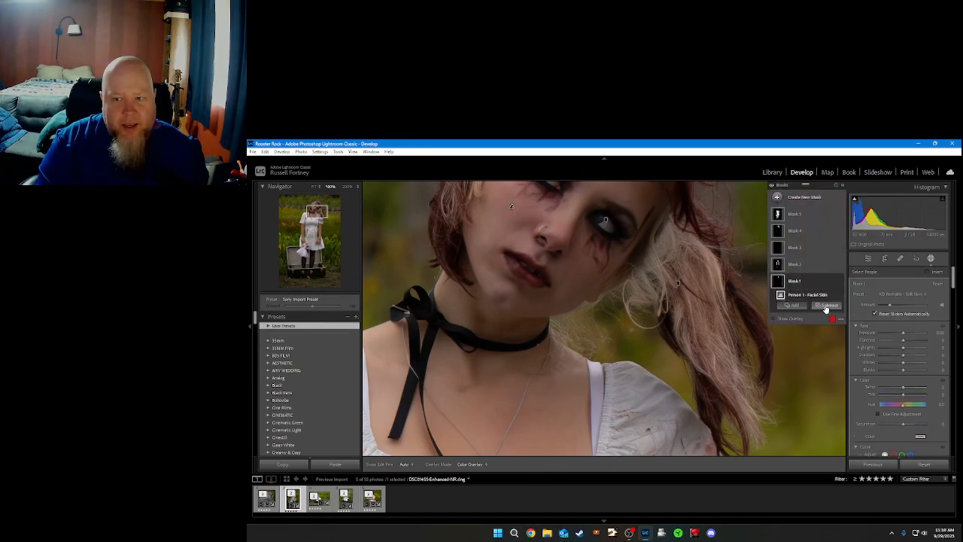
{"action": "left_click", "coordinate": [840, 296]}
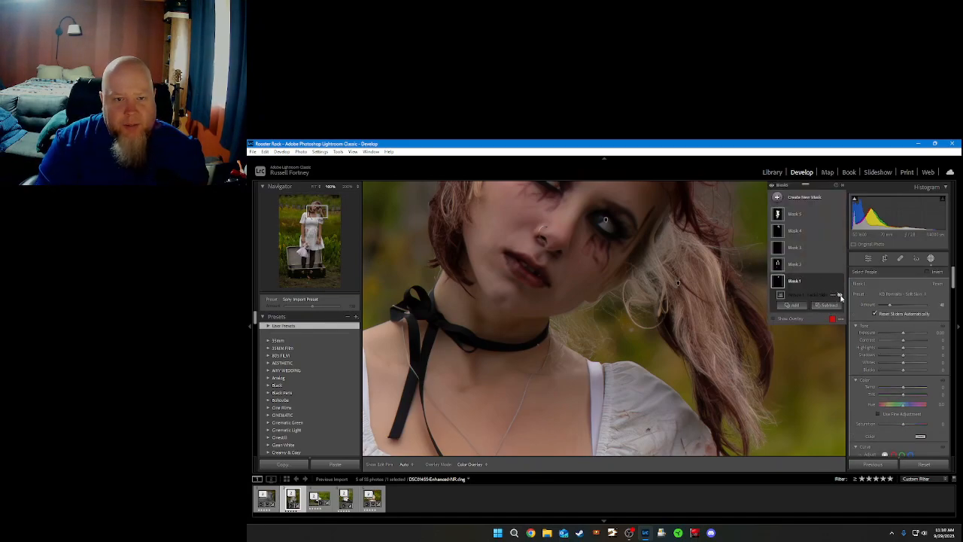
{"action": "left_click", "coordinate": [840, 296]}
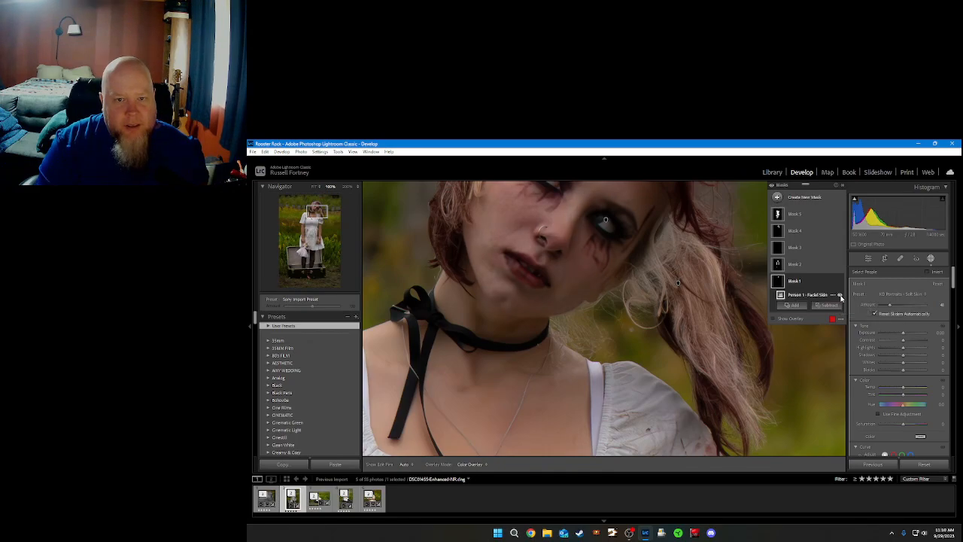
{"action": "left_click", "coordinate": [840, 296]}
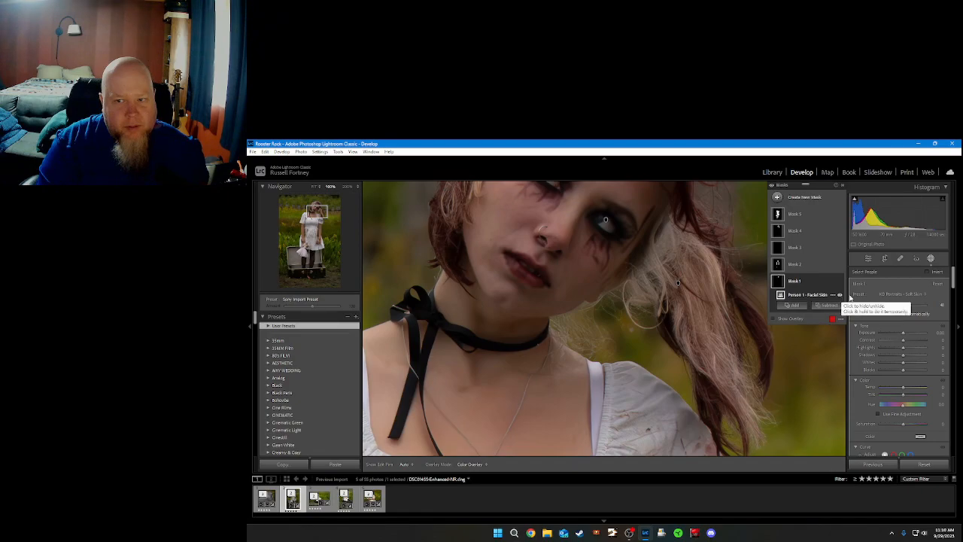
Step: Switch the facial skin mask to the Soften Skin preset, compare it off and on, and lower its Amount to roughly half strength
{"action": "left_click", "coordinate": [899, 294]}
{"action": "scroll", "coordinate": [807, 530], "scroll_direction": "down", "scroll_amount": 4}
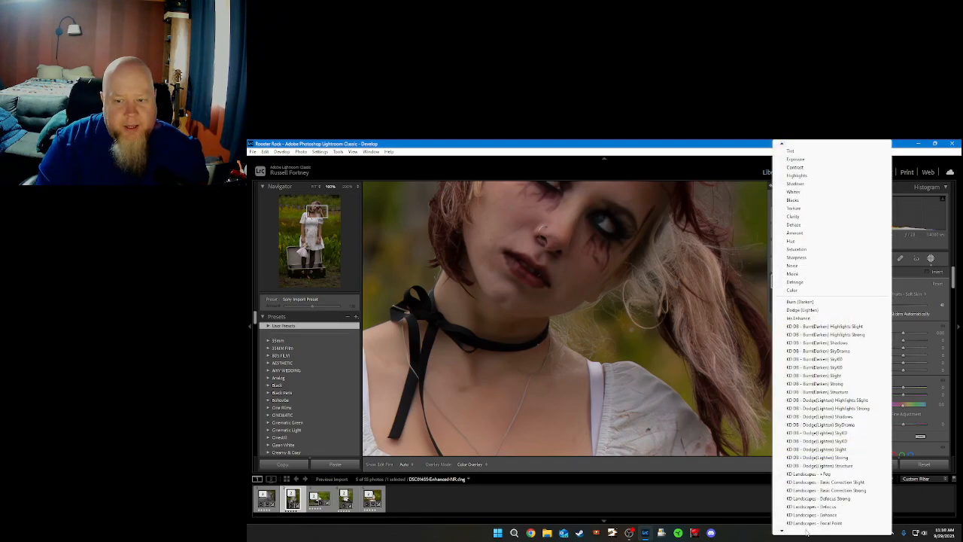
{"action": "scroll", "coordinate": [807, 531], "scroll_direction": "down", "scroll_amount": 6}
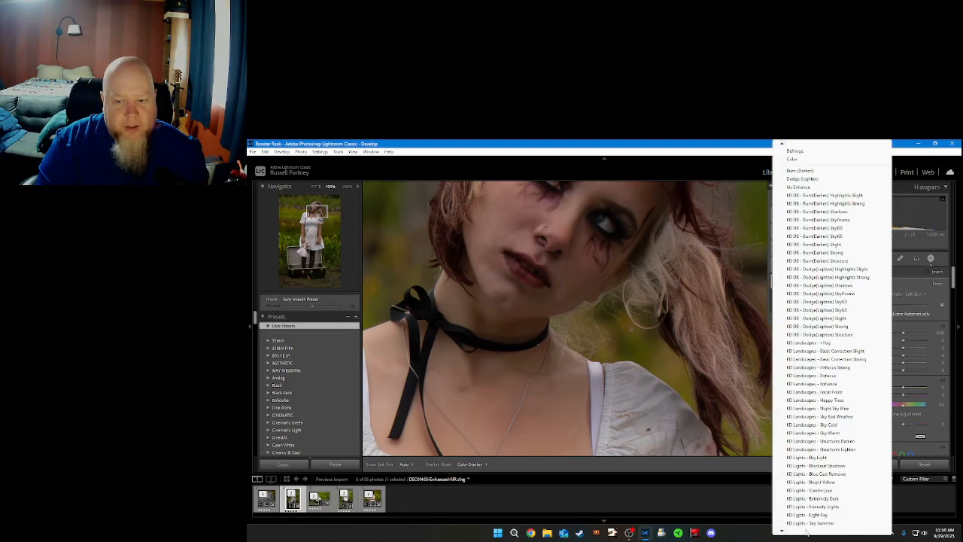
{"action": "scroll", "coordinate": [807, 531], "scroll_direction": "down", "scroll_amount": 6}
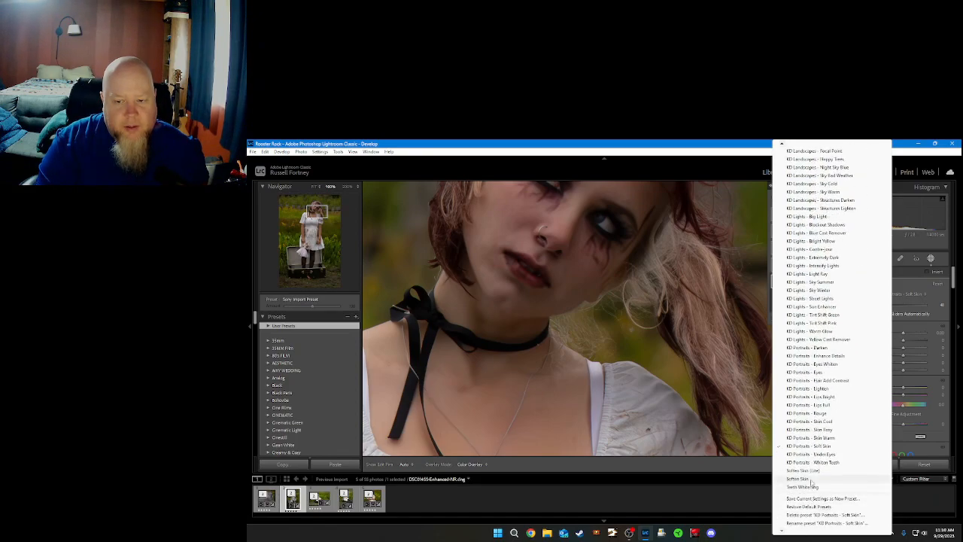
{"action": "left_click", "coordinate": [810, 479]}
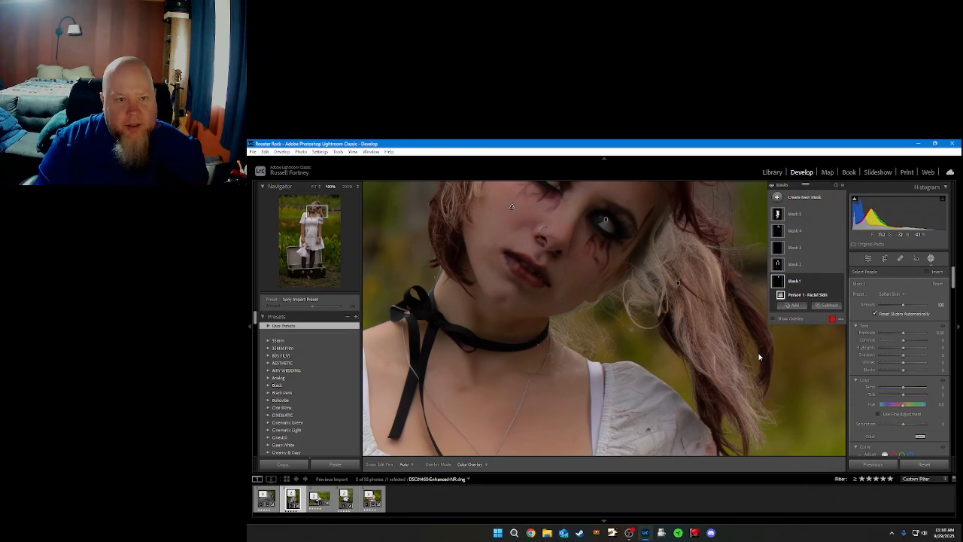
{"action": "left_click", "coordinate": [840, 282]}
{"action": "left_click", "coordinate": [841, 281]}
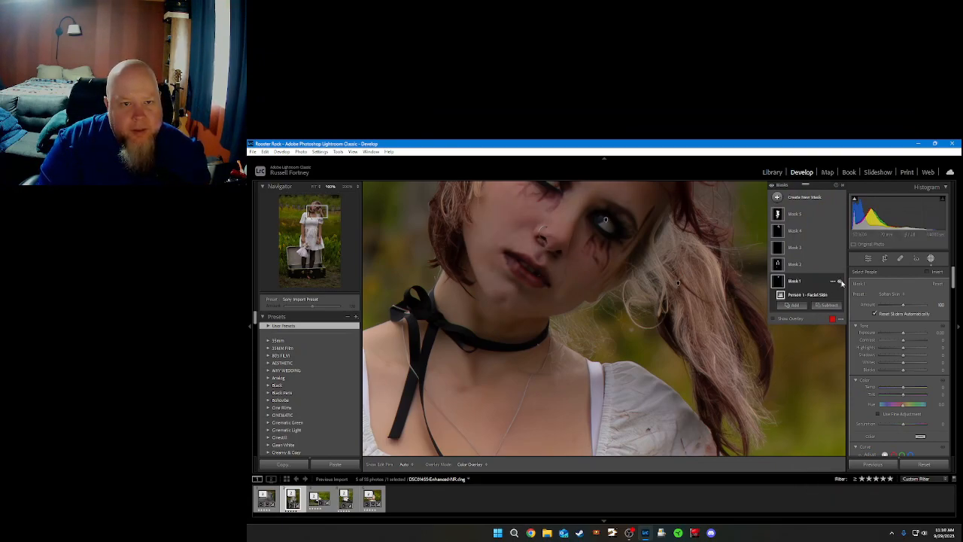
{"action": "left_click", "coordinate": [904, 307]}
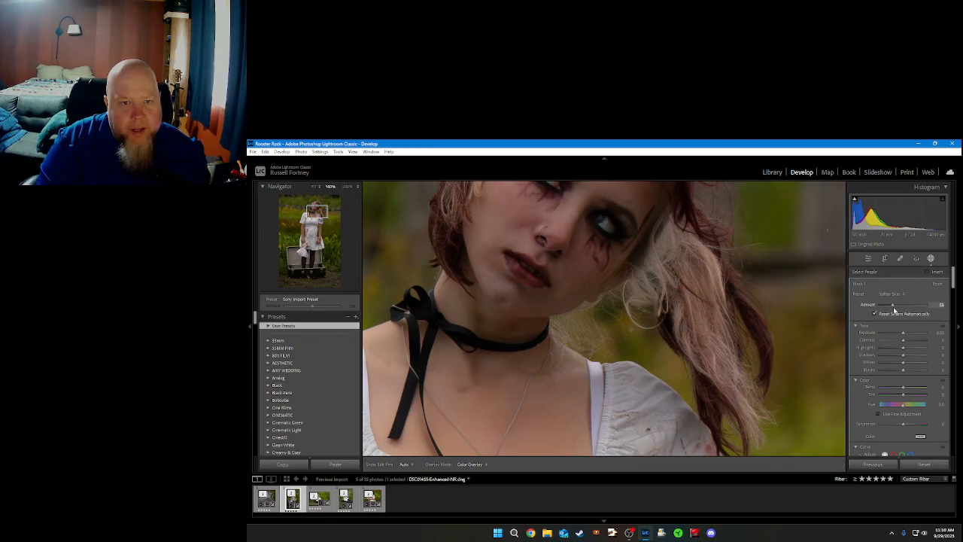
{"action": "left_click_drag", "start_coordinate": [894, 311], "coordinate": [893, 311]}
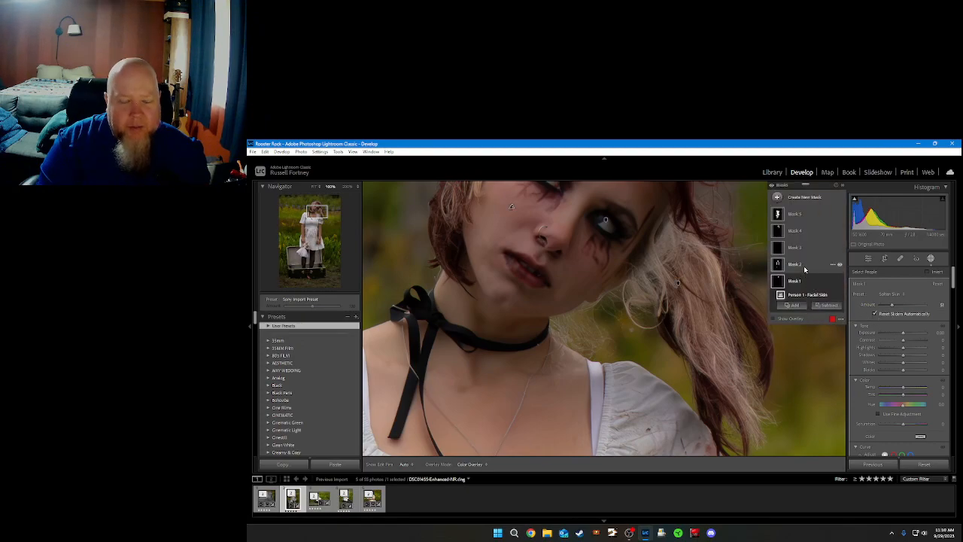
Step: Apply the KD Portraits - Eyes Whiten preset to the eye sclera mask with the overlay hidden
{"action": "left_click", "coordinate": [803, 264]}
{"action": "left_click", "coordinate": [801, 247]}
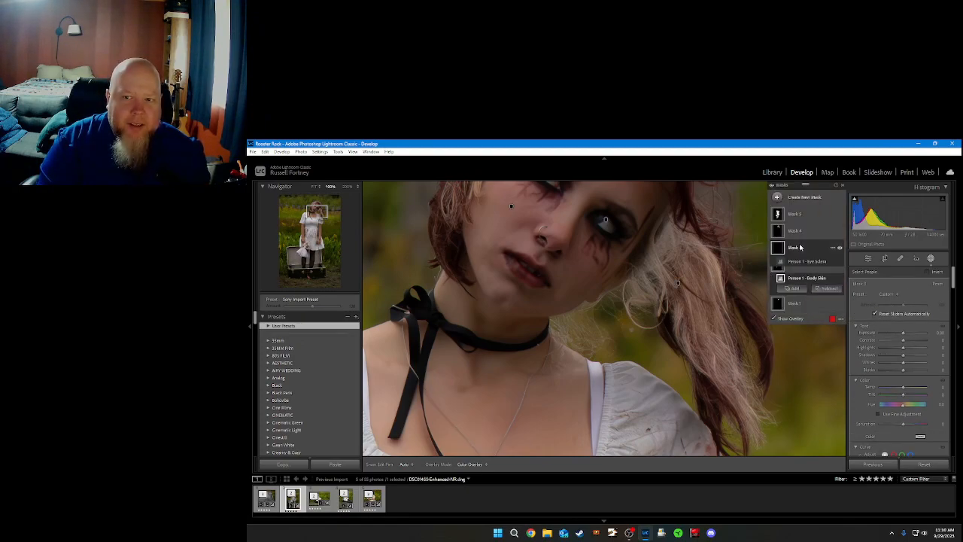
{"action": "left_click", "coordinate": [774, 319]}
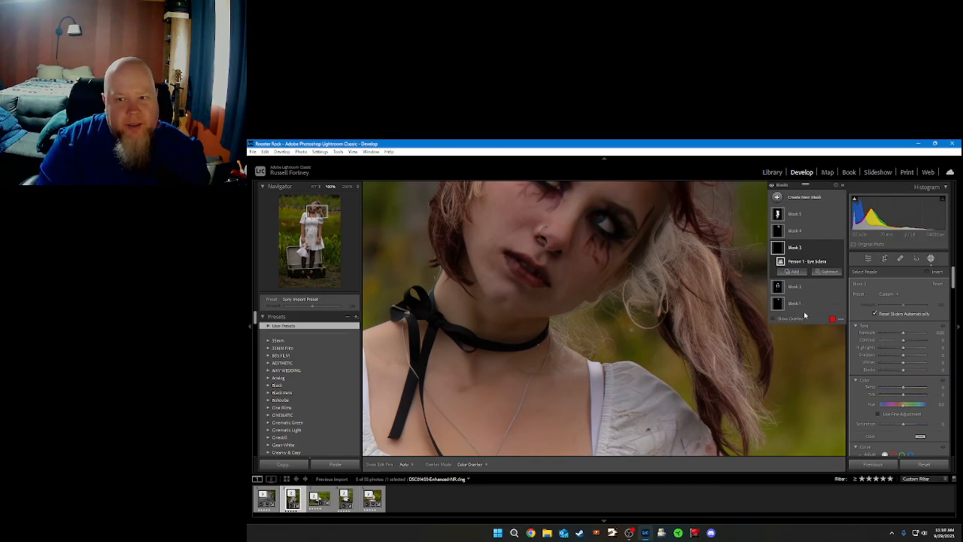
{"action": "left_click", "coordinate": [890, 294]}
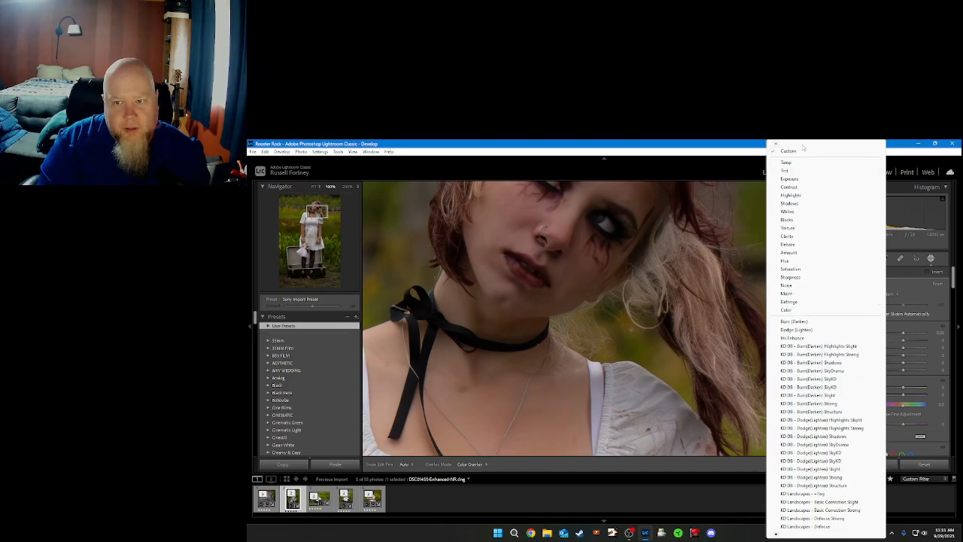
{"action": "mouse_move", "coordinate": [800, 536]}
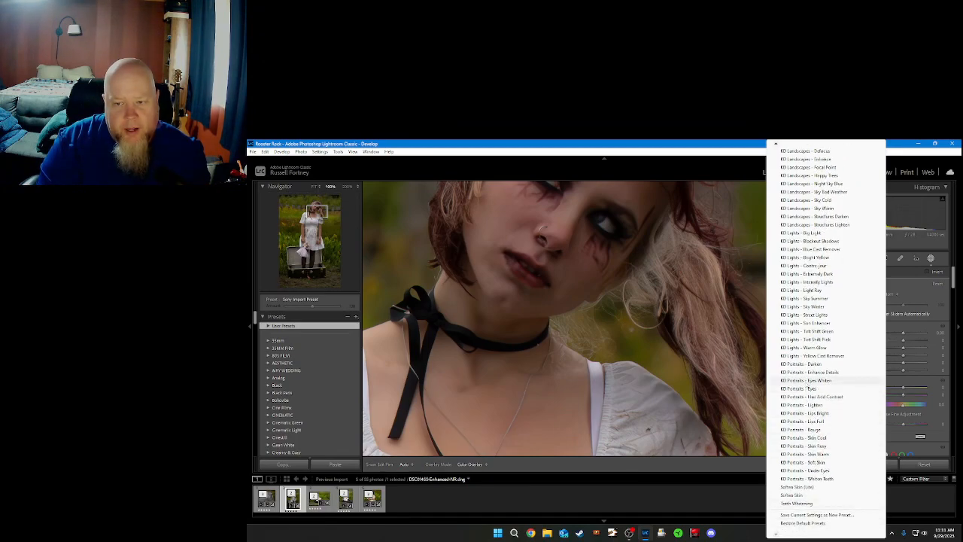
{"action": "left_click", "coordinate": [806, 381]}
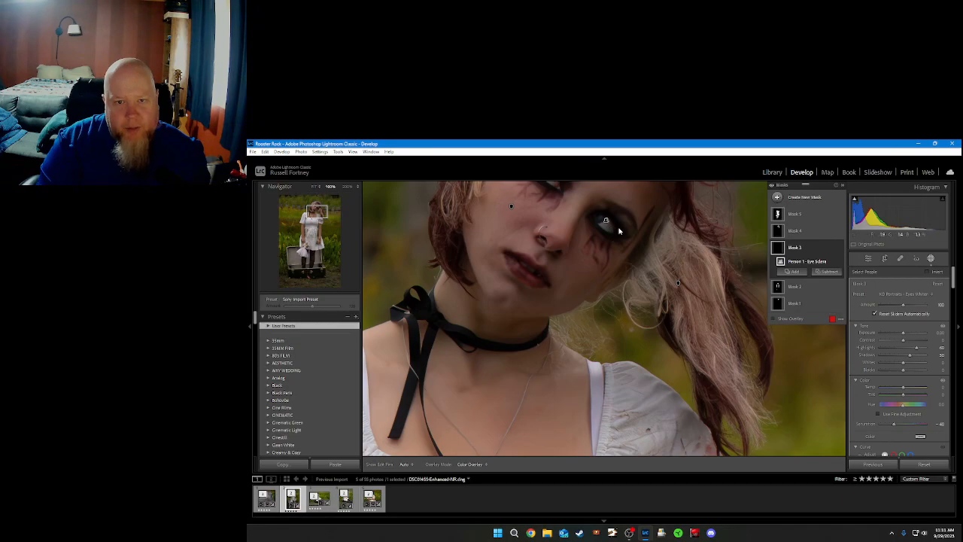
Step: Apply the KD Portraits - Hair Add Contrast preset to the hair mask and compare the top of the hair with the mask off and on
{"action": "left_click", "coordinate": [796, 231]}
{"action": "key", "text": "o"}
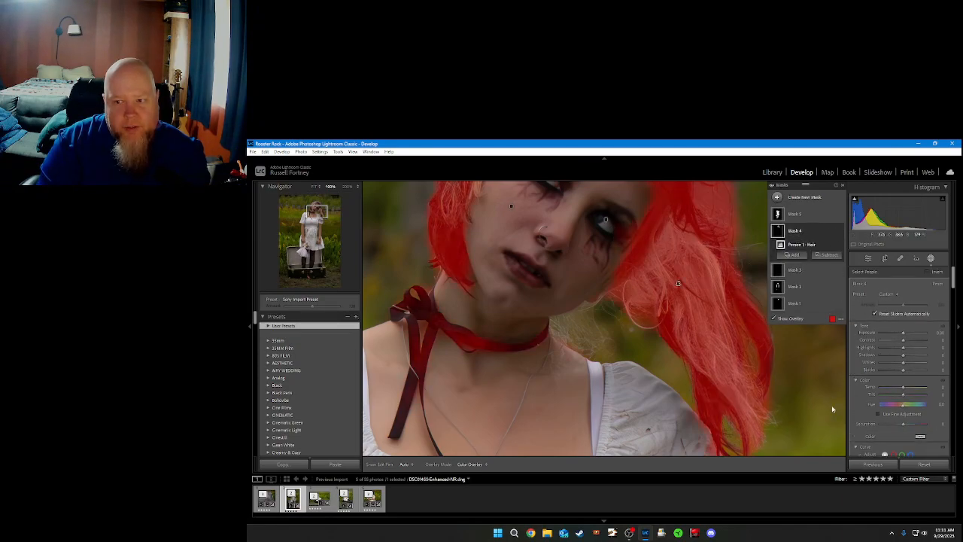
{"action": "left_click", "coordinate": [887, 295]}
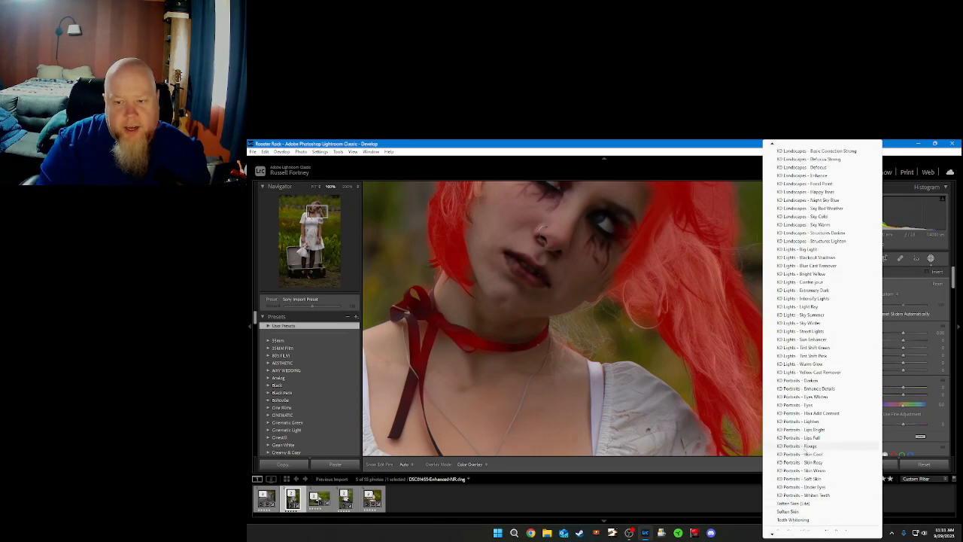
{"action": "left_click", "coordinate": [815, 414]}
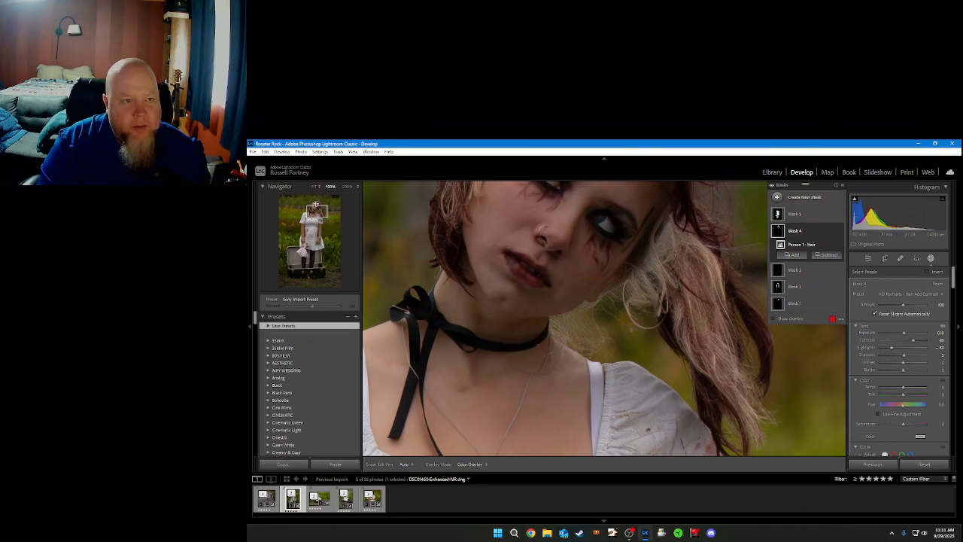
{"action": "left_click", "coordinate": [316, 203]}
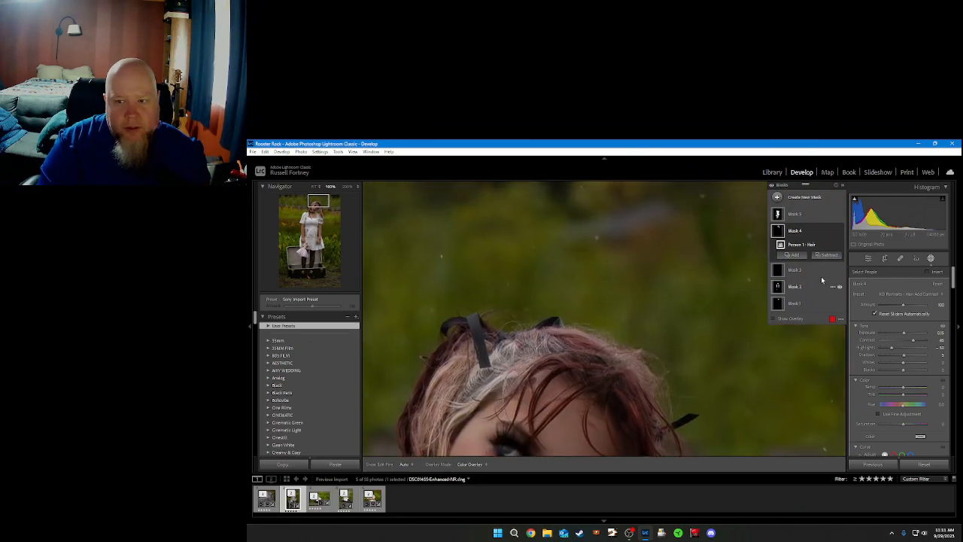
{"action": "left_click", "coordinate": [840, 232]}
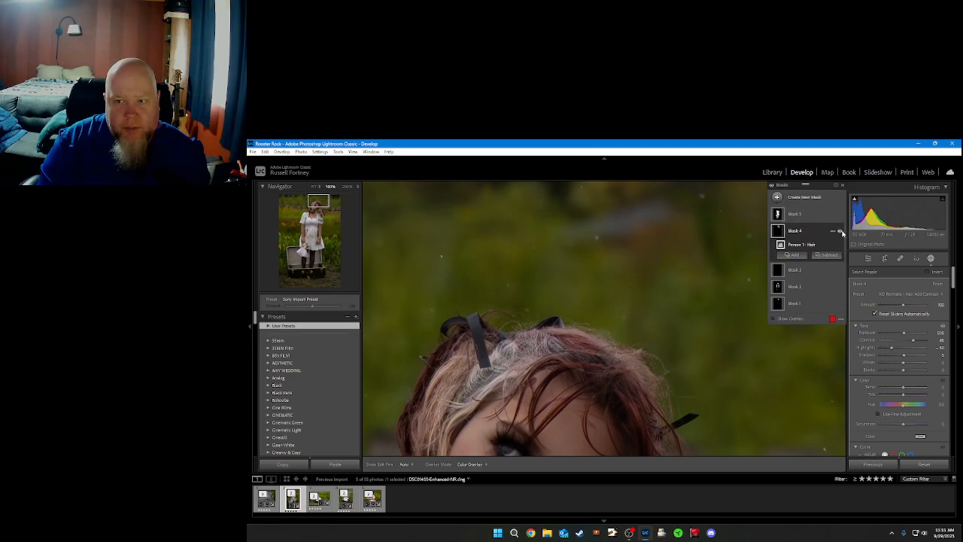
{"action": "left_click", "coordinate": [840, 232]}
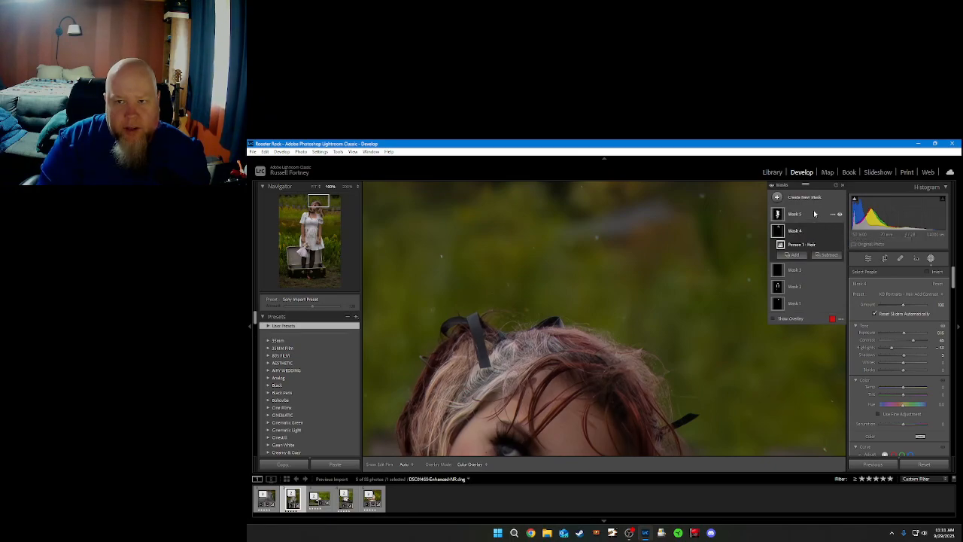
Step: Apply the KD Portraits - Enhance Details preset to the clothes mask, hide the overlay and compare the dress with the mask off and on
{"action": "left_click", "coordinate": [814, 214]}
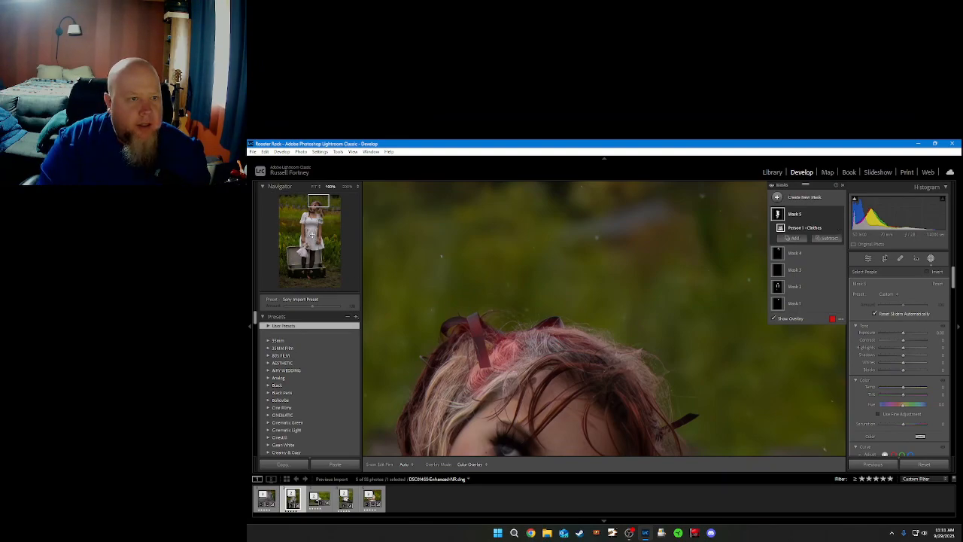
{"action": "left_click", "coordinate": [313, 186]}
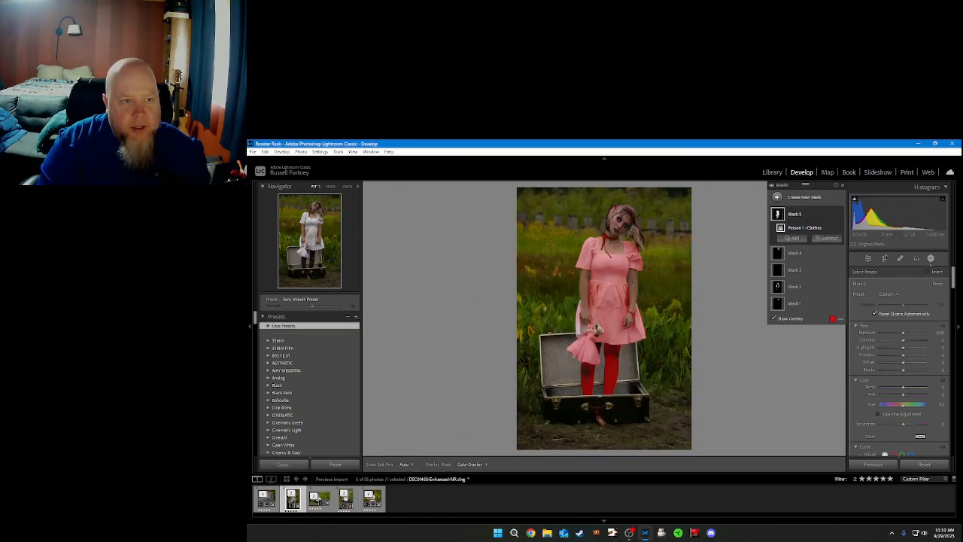
{"action": "left_click", "coordinate": [317, 228]}
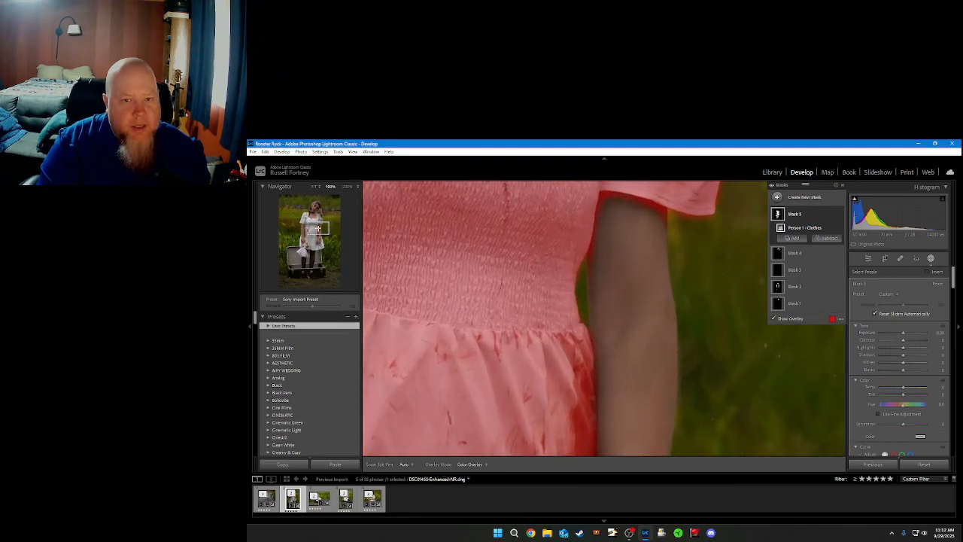
{"action": "left_click", "coordinate": [888, 293]}
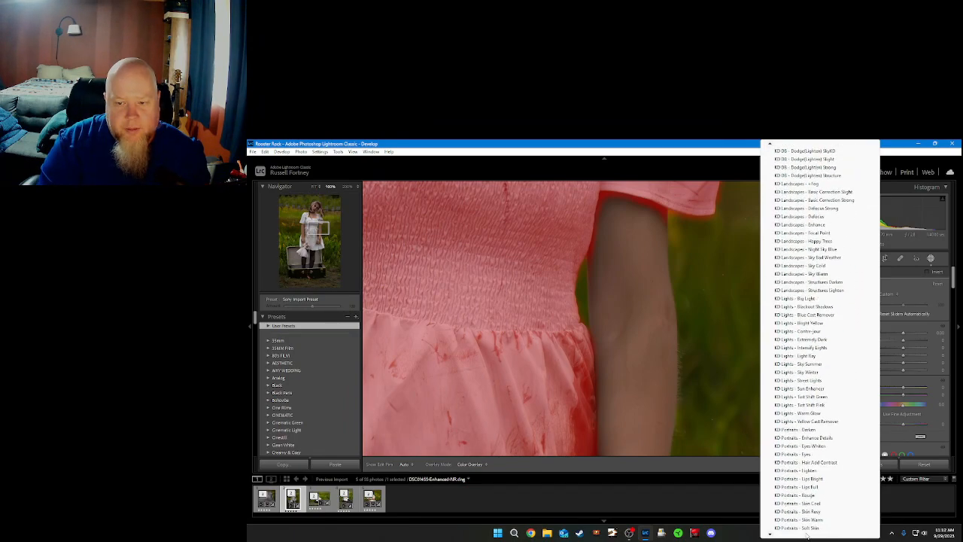
{"action": "left_click", "coordinate": [803, 376]}
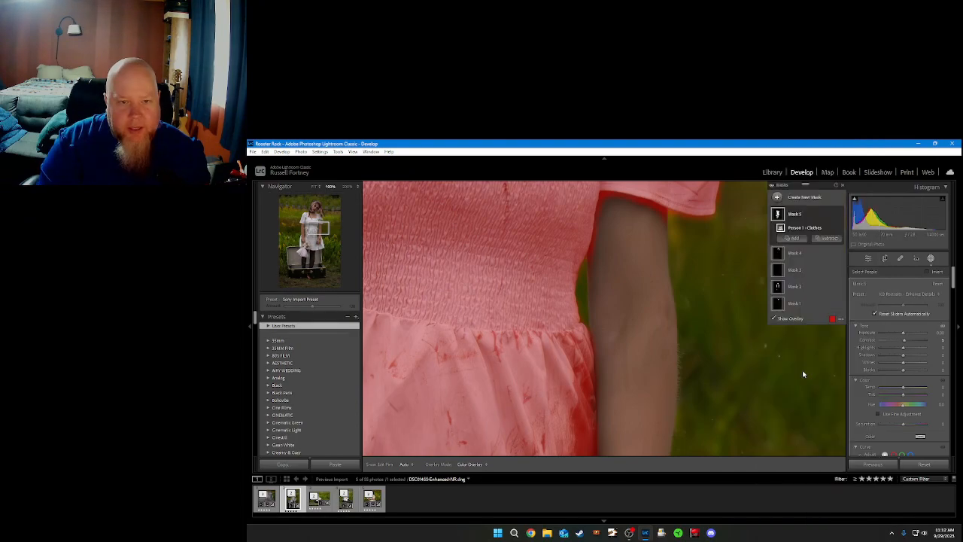
{"action": "key", "text": "o"}
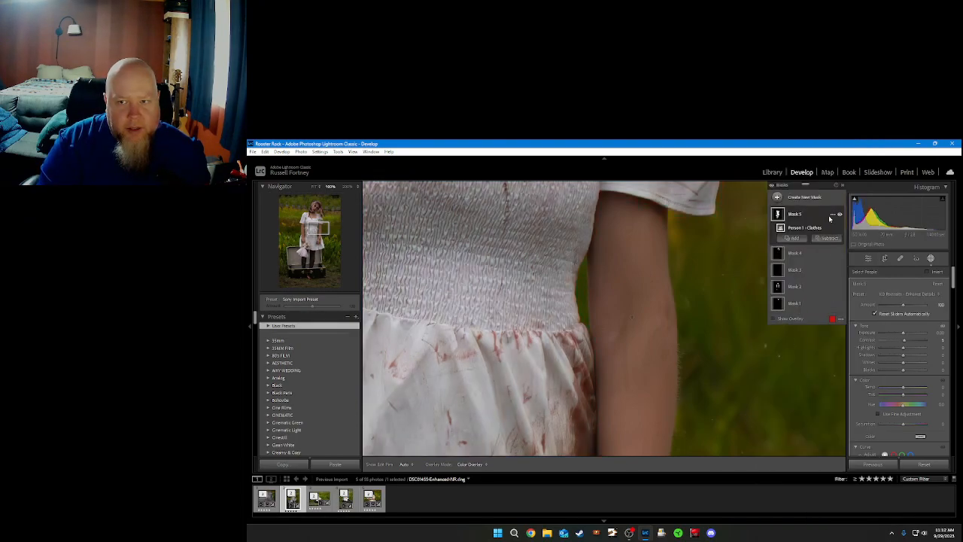
{"action": "left_click", "coordinate": [840, 214]}
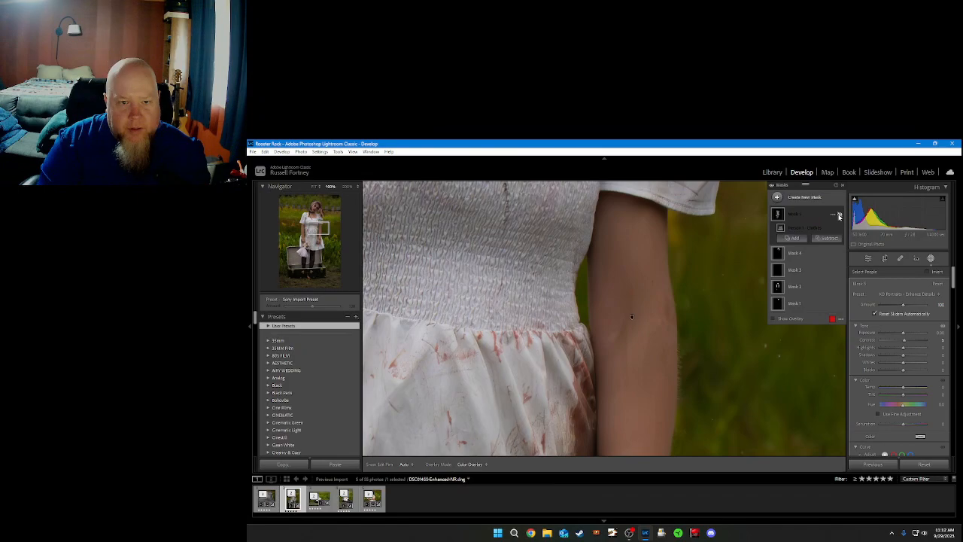
{"action": "left_click", "coordinate": [840, 214]}
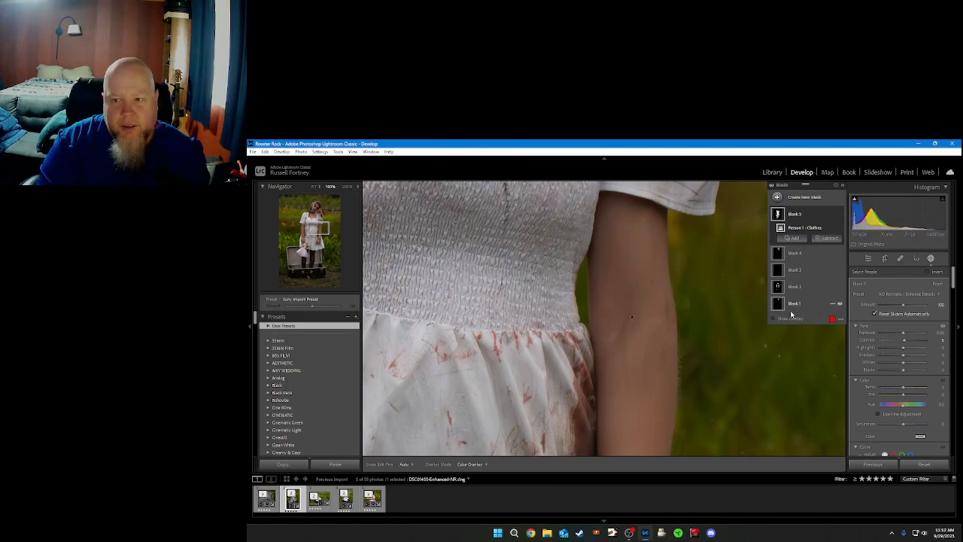
Step: Create a horizontal linear gradient mask fading from the photo's right edge toward its left edge, centred slightly left of the woman
{"action": "left_click", "coordinate": [314, 187]}
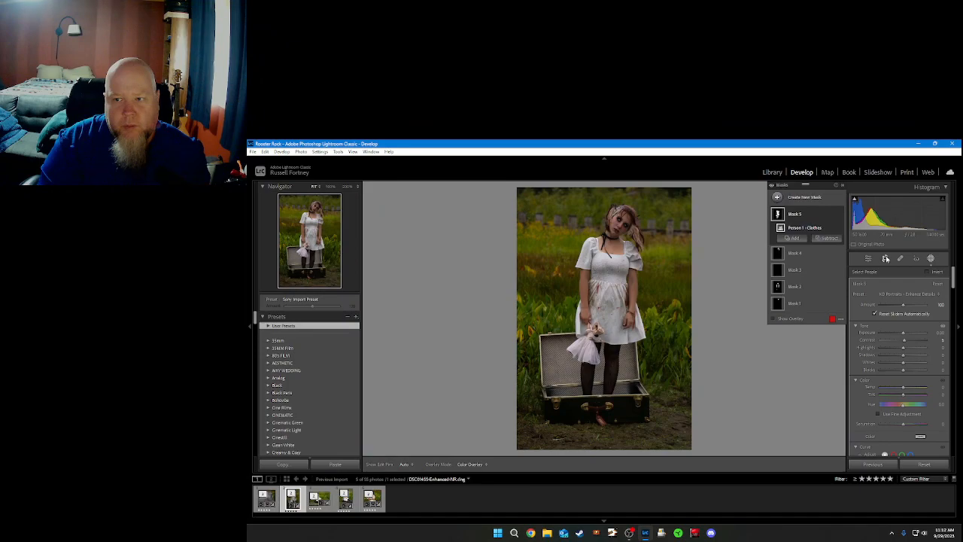
{"action": "left_click", "coordinate": [797, 197]}
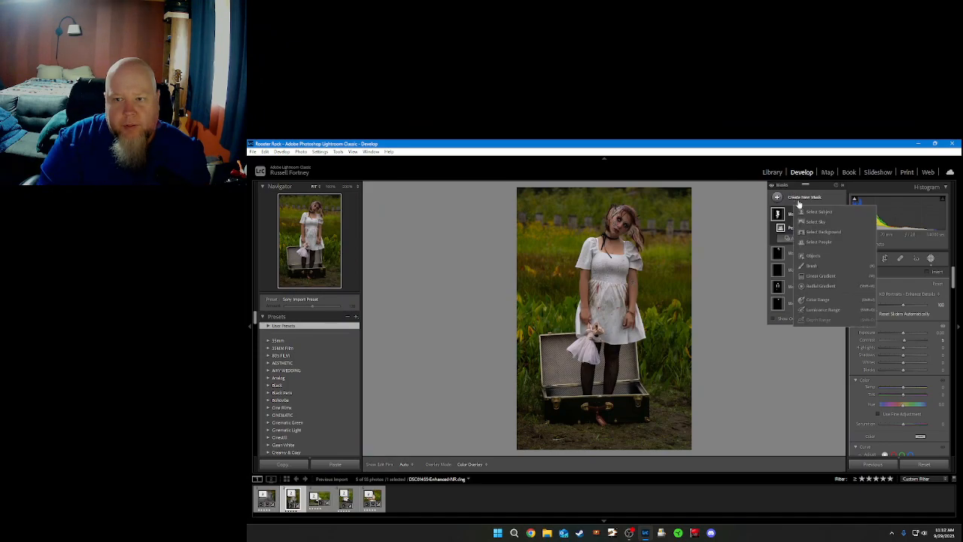
{"action": "left_click", "coordinate": [820, 276]}
{"action": "left_click_drag", "start_coordinate": [691, 317], "coordinate": [512, 319]}
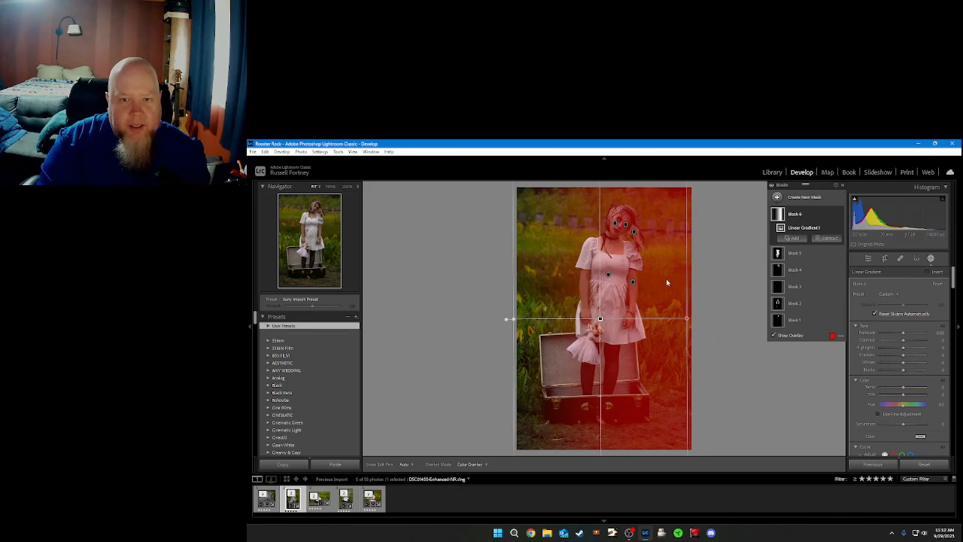
{"action": "left_click_drag", "start_coordinate": [600, 319], "coordinate": [580, 313]}
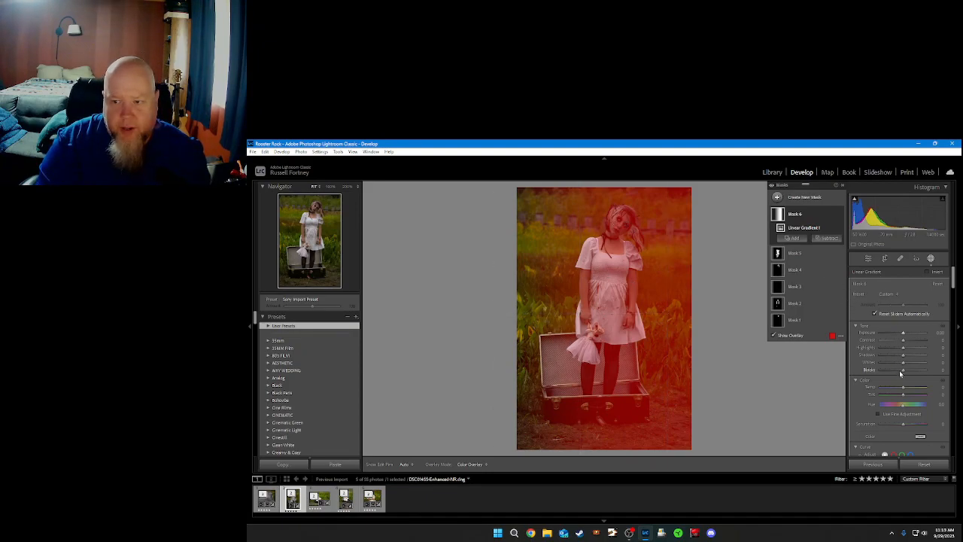
Step: Warm the linear gradient to a Temp of about 31, lower its Contrast slightly, and raise Highlights, Shadows and Whites
{"action": "left_click_drag", "start_coordinate": [905, 389], "coordinate": [916, 394]}
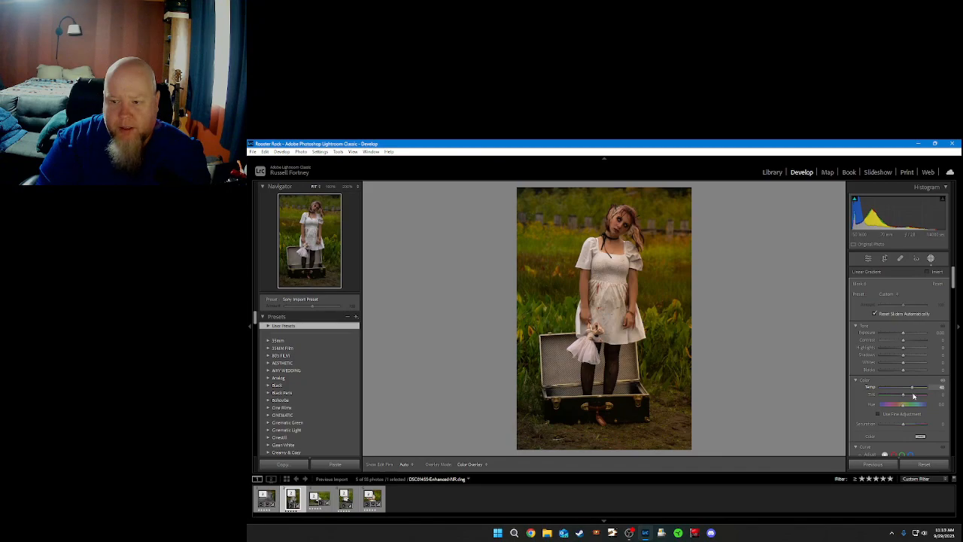
{"action": "left_click_drag", "start_coordinate": [912, 396], "coordinate": [911, 395]}
{"action": "left_click_drag", "start_coordinate": [904, 344], "coordinate": [909, 365]}
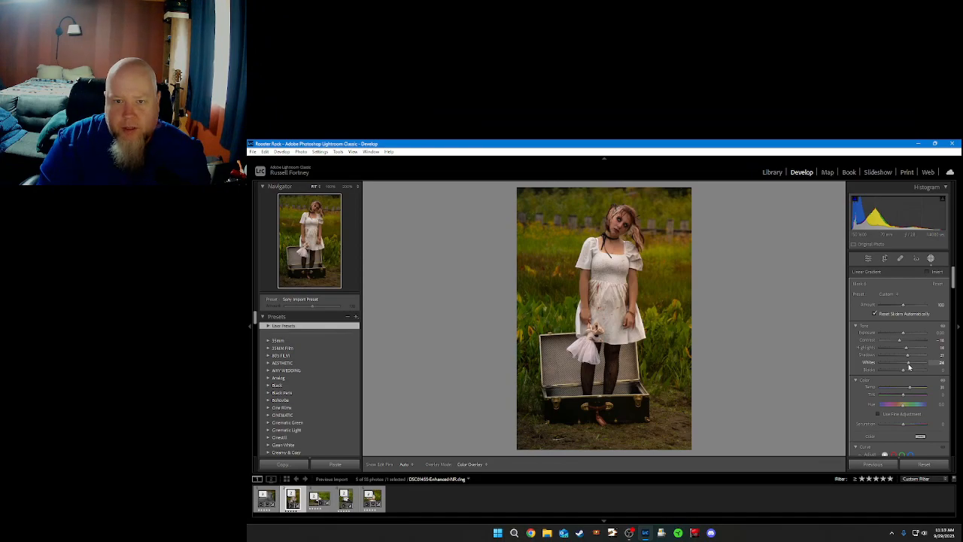
{"action": "left_click_drag", "start_coordinate": [910, 367], "coordinate": [909, 367]}
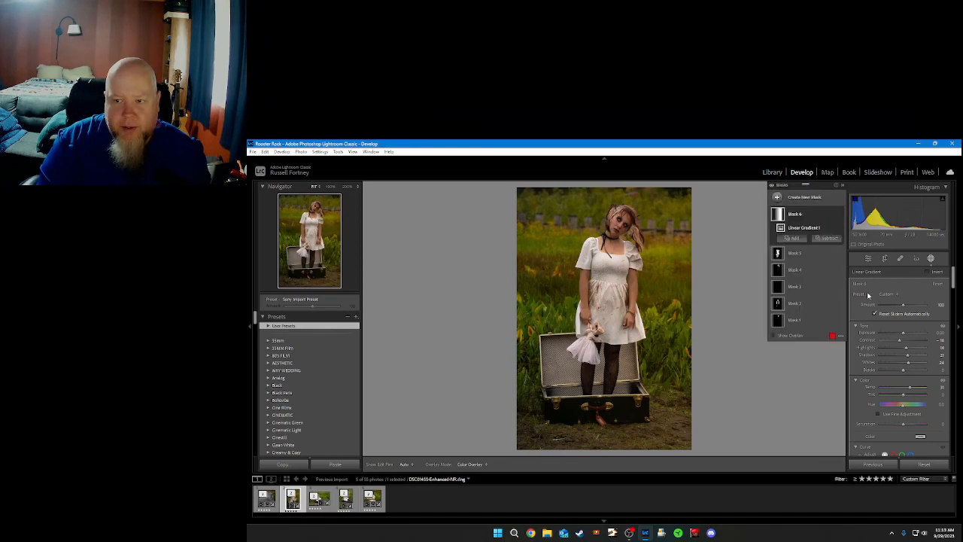
Step: Duplicate and invert the gradient mask, setting Temp to about -12, raising Contrast and Blacks, and lowering Highlights, Shadows and Whites
{"action": "left_click", "coordinate": [833, 216]}
{"action": "left_click", "coordinate": [865, 240]}
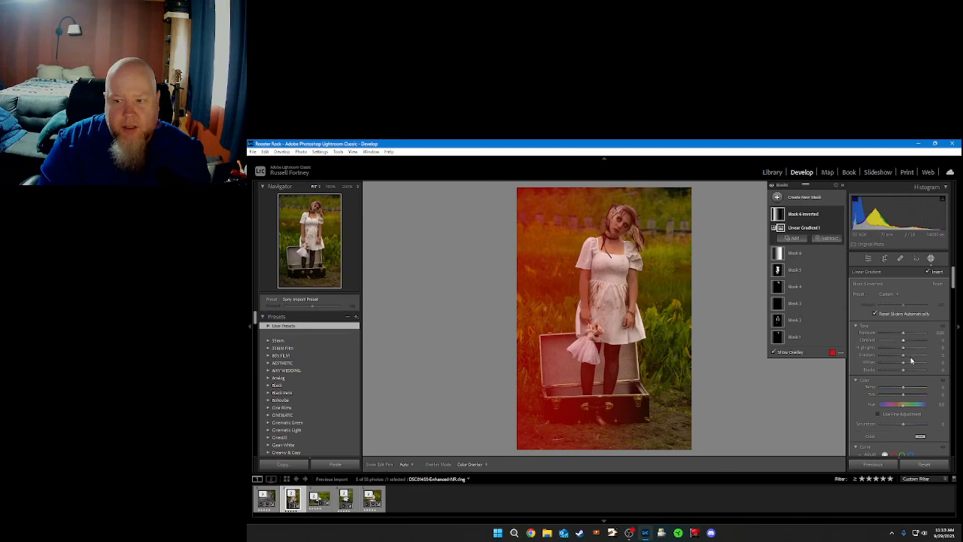
{"action": "left_click_drag", "start_coordinate": [903, 388], "coordinate": [903, 392]}
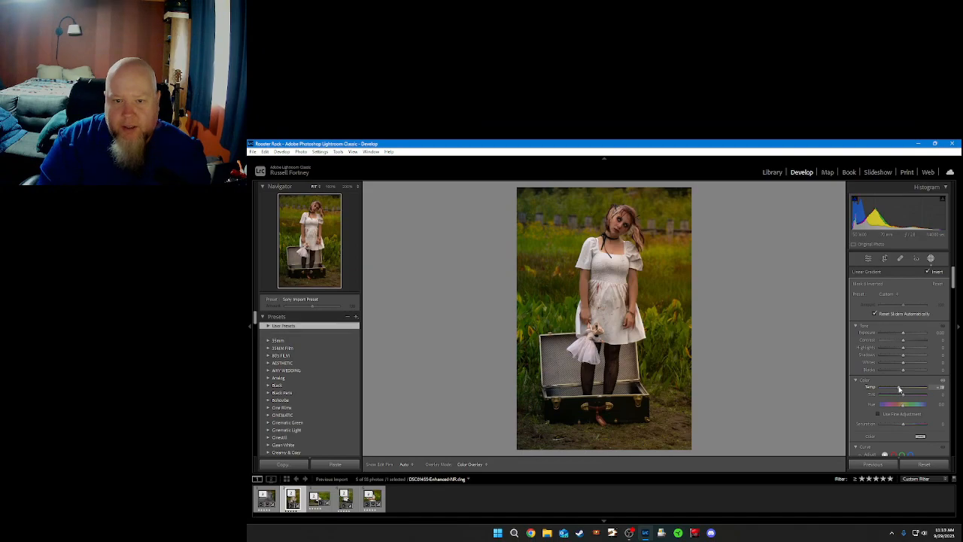
{"action": "left_click_drag", "start_coordinate": [902, 389], "coordinate": [901, 390]}
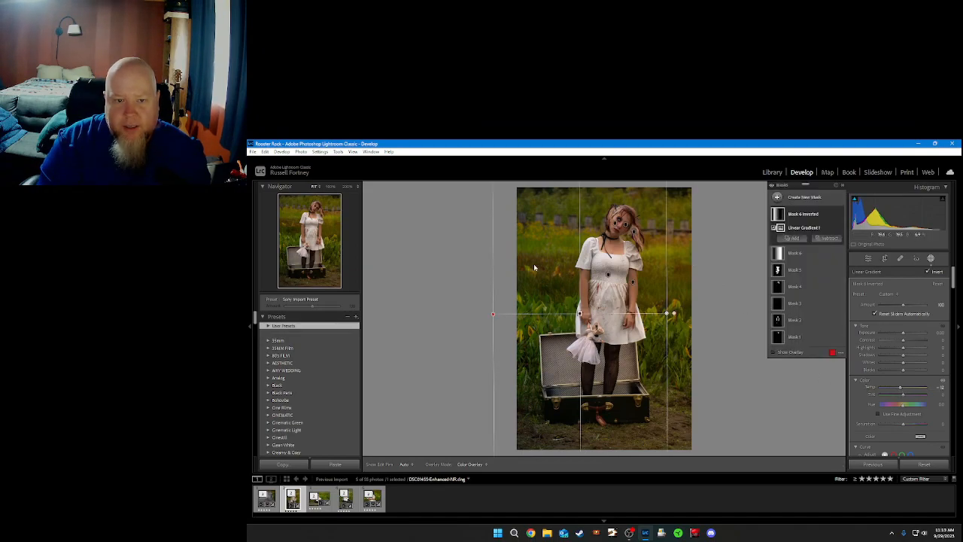
{"action": "left_click_drag", "start_coordinate": [903, 341], "coordinate": [899, 351]}
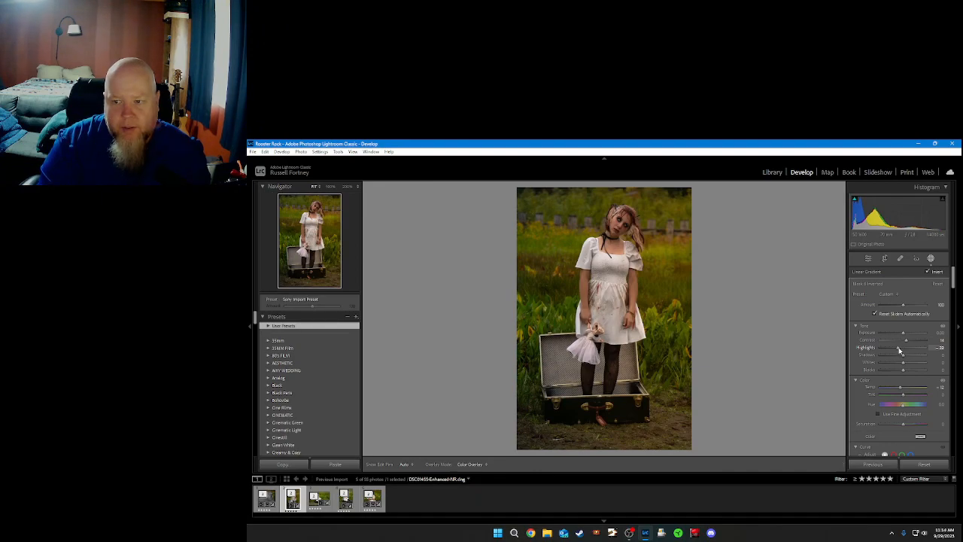
{"action": "left_click_drag", "start_coordinate": [900, 348], "coordinate": [908, 371]}
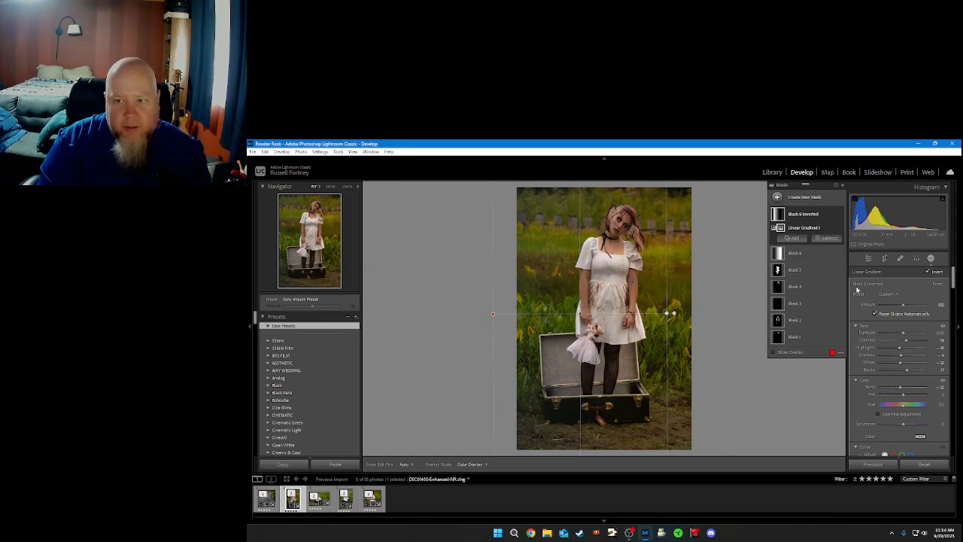
Step: Crop the portrait tighter around the woman and suitcase with the original aspect ratio locked
{"action": "left_click", "coordinate": [885, 259]}
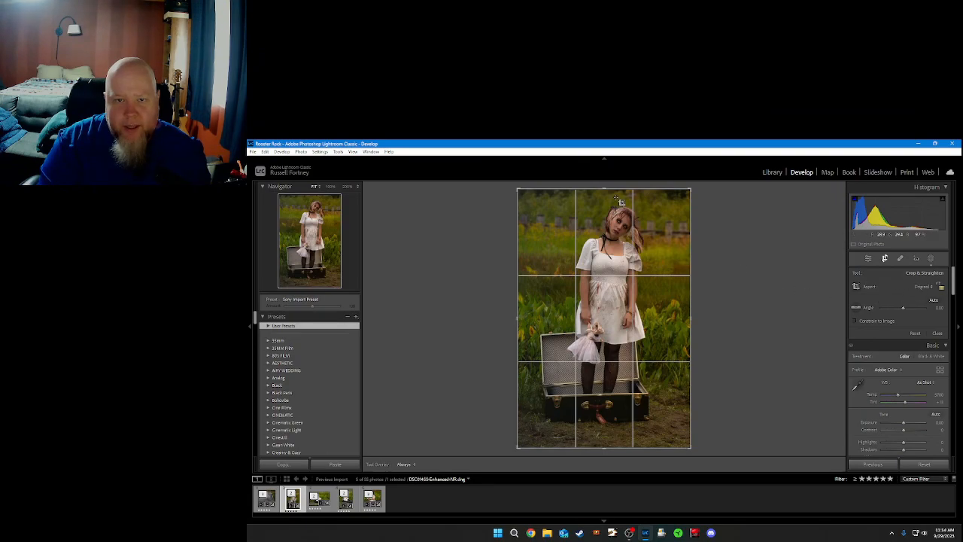
{"action": "left_click_drag", "start_coordinate": [604, 186], "coordinate": [604, 186]}
{"action": "left_click", "coordinate": [941, 286]}
{"action": "left_click_drag", "start_coordinate": [603, 187], "coordinate": [604, 194]}
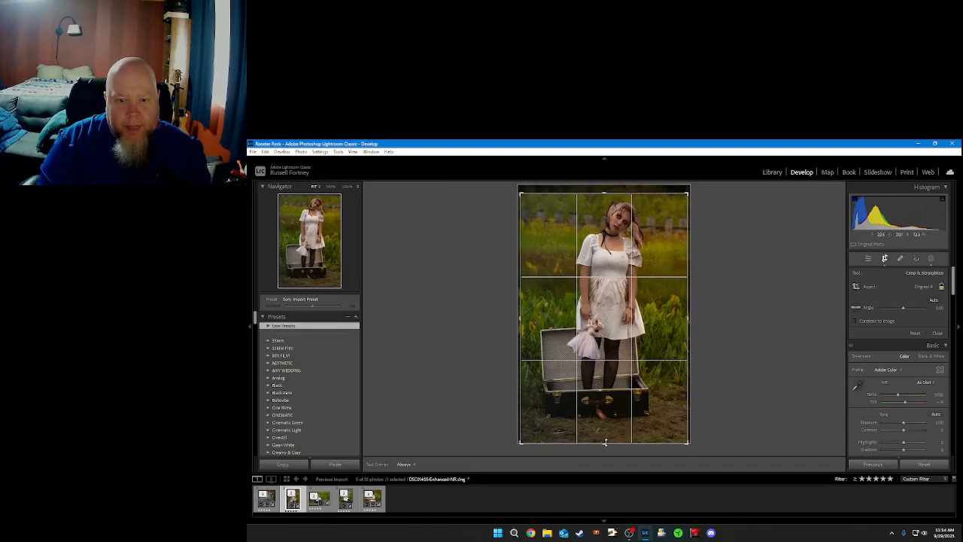
{"action": "left_click_drag", "start_coordinate": [605, 443], "coordinate": [605, 434]}
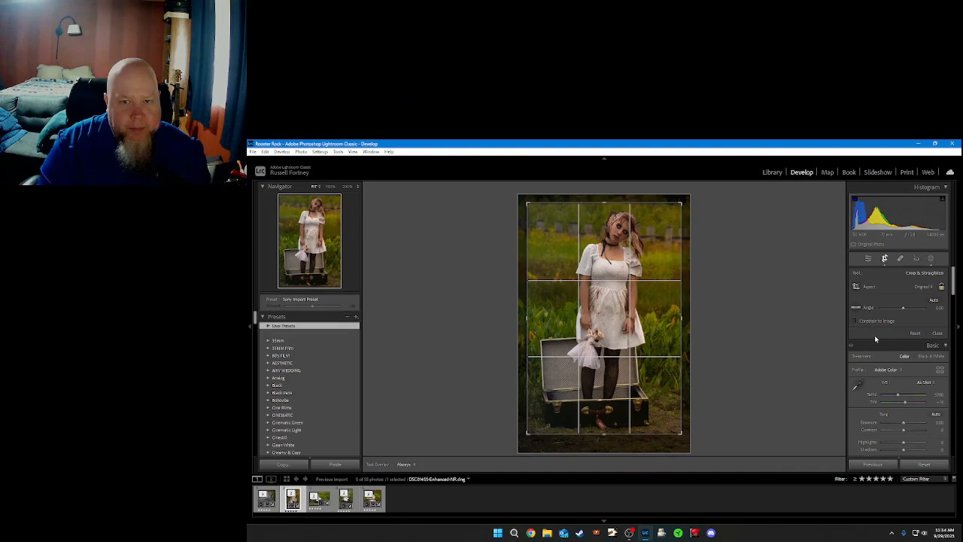
{"action": "left_click", "coordinate": [940, 335]}
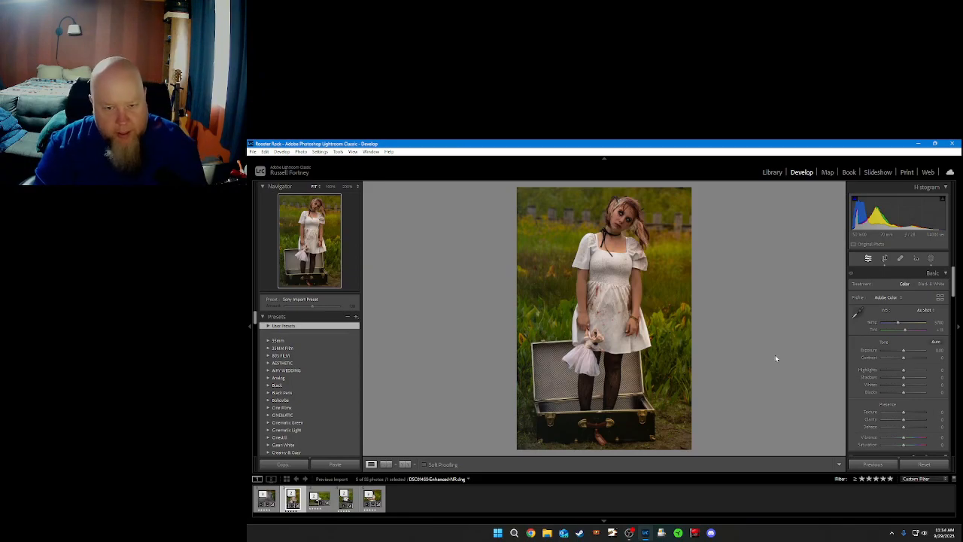
Step: Compare the before and after versions side by side at 100% zoom, examining the face, suitcase lining, hand, doll and dress hem
{"action": "key", "text": "y"}
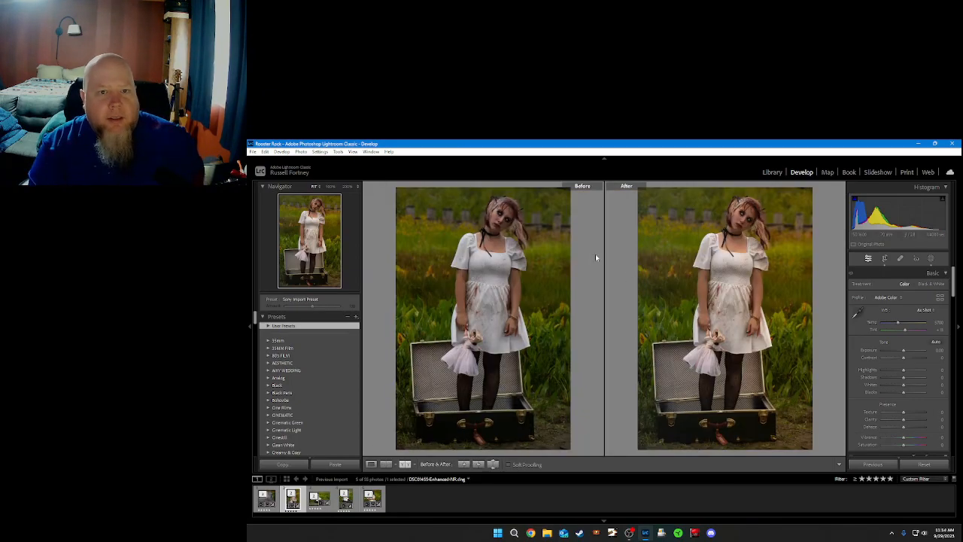
{"action": "left_click", "coordinate": [511, 190]}
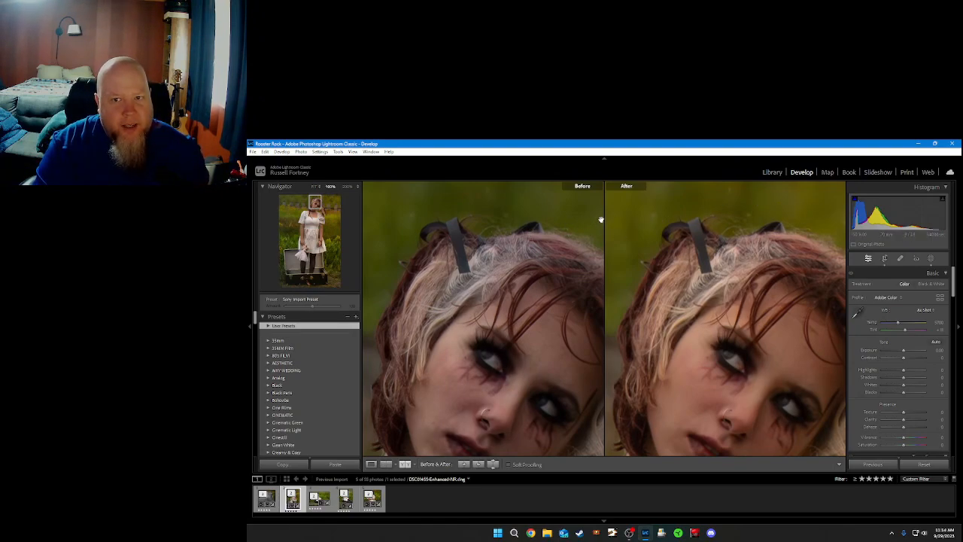
{"action": "left_click_drag", "start_coordinate": [690, 234], "coordinate": [727, 172]}
{"action": "left_click_drag", "start_coordinate": [682, 321], "coordinate": [652, 253]}
{"action": "left_click_drag", "start_coordinate": [637, 319], "coordinate": [669, 258]}
{"action": "left_click_drag", "start_coordinate": [643, 338], "coordinate": [655, 219]}
{"action": "left_click_drag", "start_coordinate": [658, 299], "coordinate": [757, 167]}
{"action": "left_click_drag", "start_coordinate": [685, 444], "coordinate": [737, 208]}
{"action": "left_click_drag", "start_coordinate": [680, 243], "coordinate": [606, 257]}
{"action": "left_click_drag", "start_coordinate": [733, 421], "coordinate": [638, 333]}
{"action": "left_click_drag", "start_coordinate": [682, 378], "coordinate": [829, 244]}
{"action": "left_click_drag", "start_coordinate": [761, 317], "coordinate": [843, 226]}
{"action": "left_click_drag", "start_coordinate": [652, 371], "coordinate": [624, 174]}
{"action": "left_click_drag", "start_coordinate": [673, 318], "coordinate": [834, 234]}
{"action": "left_click_drag", "start_coordinate": [684, 302], "coordinate": [861, 273]}
{"action": "left_click_drag", "start_coordinate": [677, 276], "coordinate": [719, 370]}
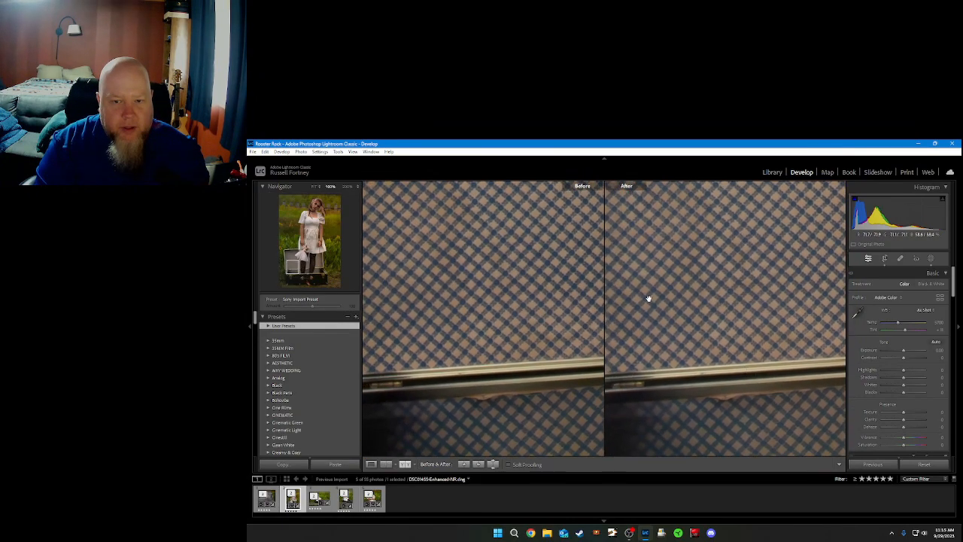
{"action": "left_click_drag", "start_coordinate": [651, 303], "coordinate": [733, 372]}
{"action": "left_click_drag", "start_coordinate": [680, 295], "coordinate": [710, 374]}
{"action": "left_click_drag", "start_coordinate": [700, 290], "coordinate": [654, 357]}
{"action": "left_click_drag", "start_coordinate": [711, 207], "coordinate": [636, 290]}
{"action": "left_click_drag", "start_coordinate": [770, 338], "coordinate": [641, 275]}
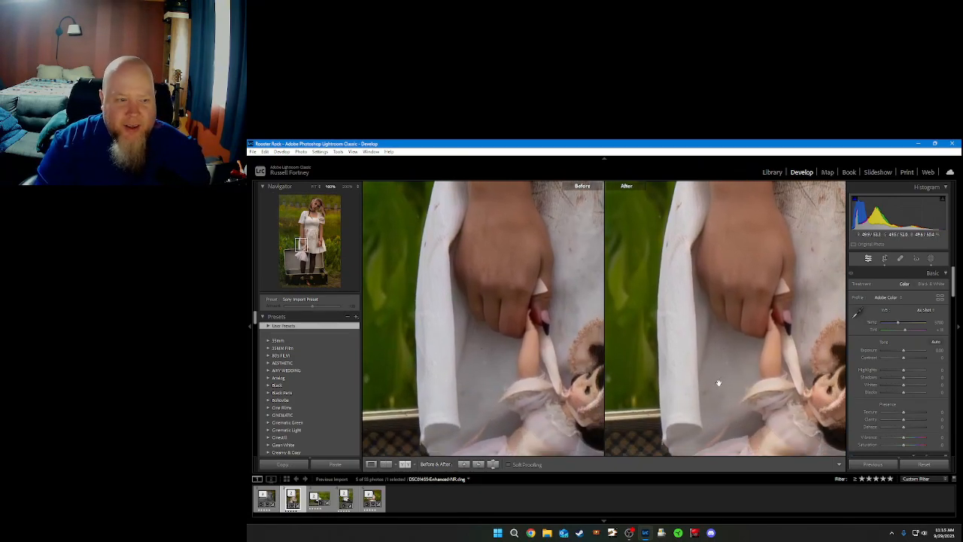
{"action": "left_click_drag", "start_coordinate": [719, 391], "coordinate": [604, 297]}
{"action": "left_click_drag", "start_coordinate": [706, 357], "coordinate": [566, 270]}
{"action": "left_click_drag", "start_coordinate": [753, 360], "coordinate": [640, 275]}
{"action": "left_click_drag", "start_coordinate": [697, 334], "coordinate": [682, 282]}
{"action": "left_click_drag", "start_coordinate": [740, 421], "coordinate": [699, 361]}
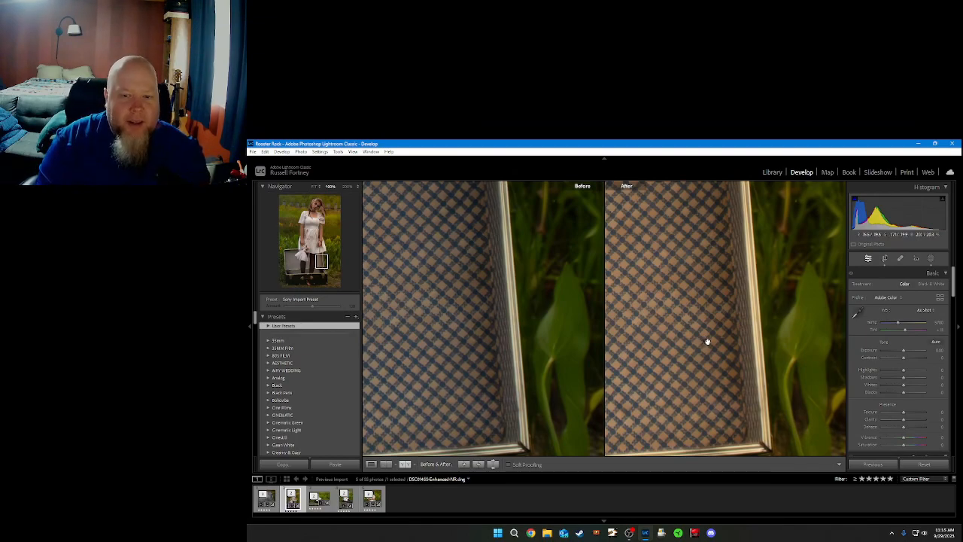
{"action": "left_click_drag", "start_coordinate": [695, 293], "coordinate": [730, 380]}
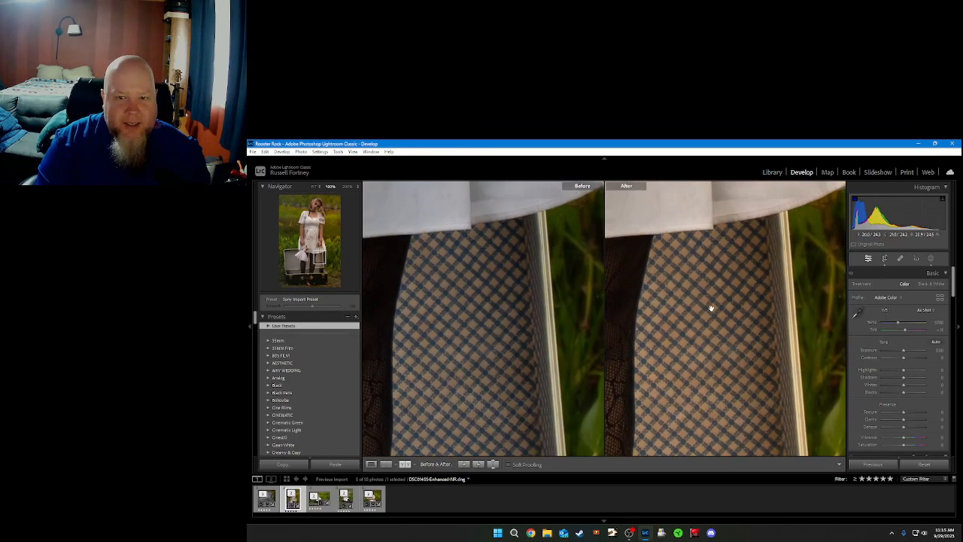
{"action": "left_click_drag", "start_coordinate": [710, 308], "coordinate": [707, 376]}
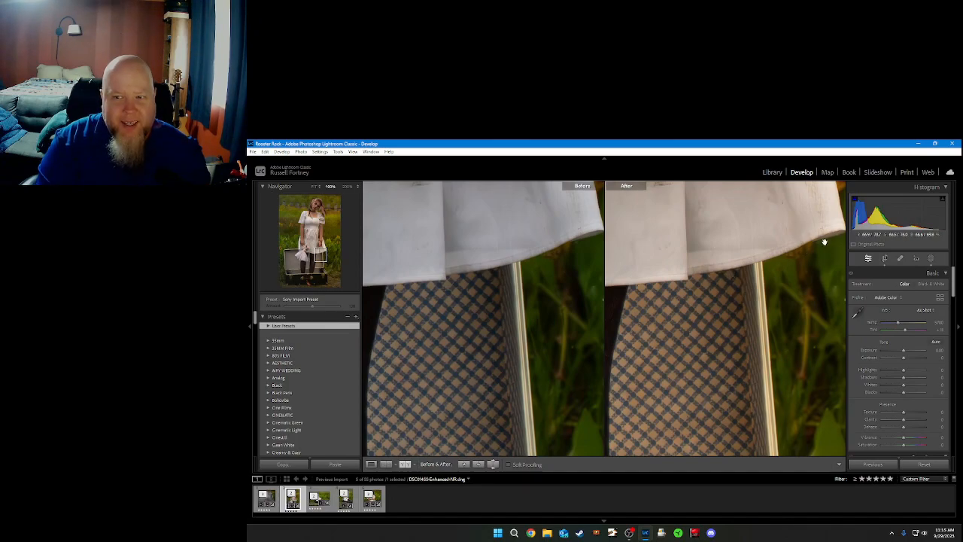
{"action": "left_click_drag", "start_coordinate": [761, 268], "coordinate": [716, 340]}
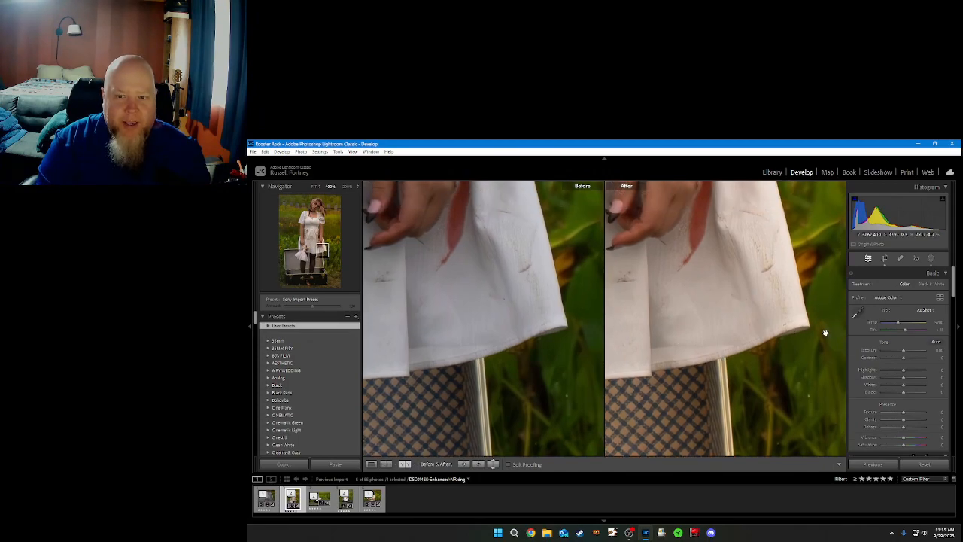
Step: Leave the before and after comparison and return to the single edited view of the dress hem
{"action": "left_click", "coordinate": [900, 260]}
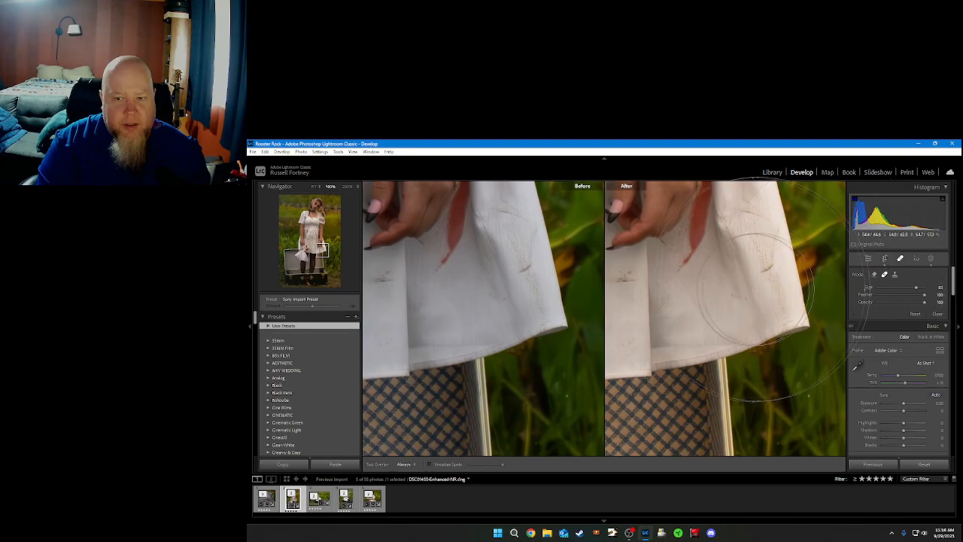
{"action": "left_click", "coordinate": [885, 259]}
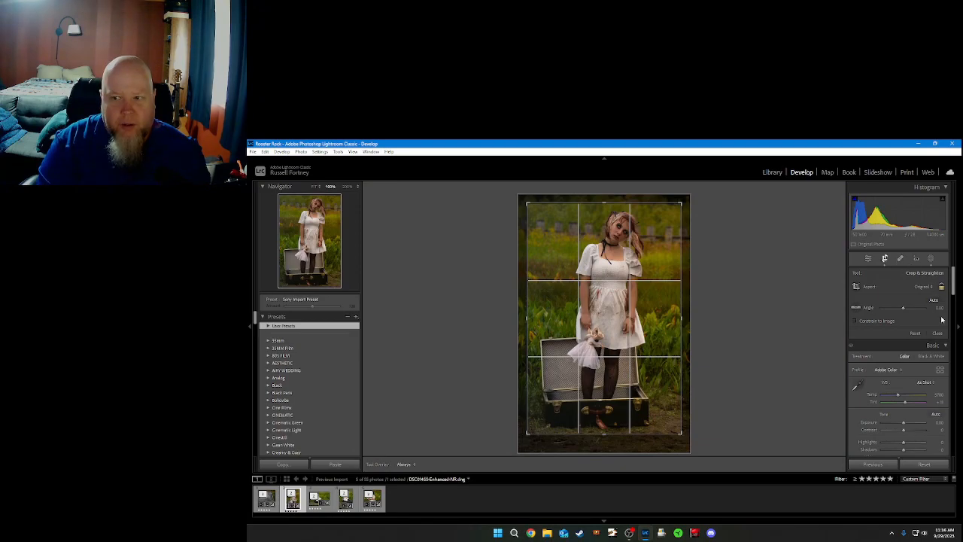
{"action": "left_click", "coordinate": [938, 333]}
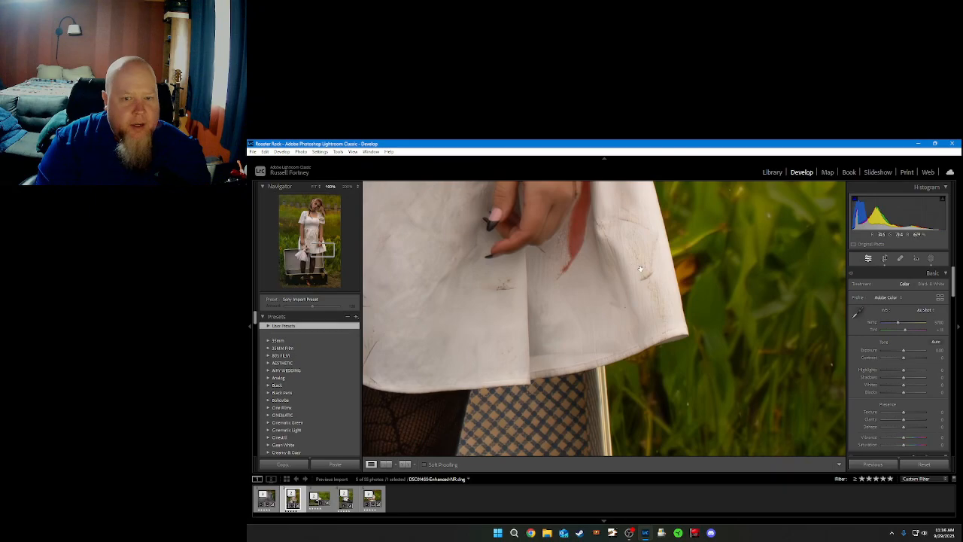
Step: Compare the before and after versions side by side along the dress hem, the arm and the blurred greenery beside it
{"action": "key", "text": "y"}
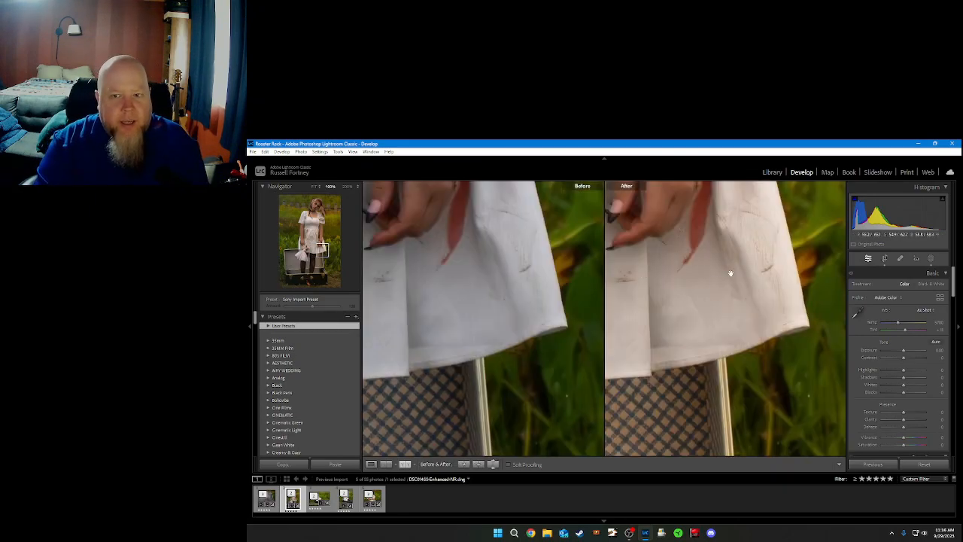
{"action": "left_click_drag", "start_coordinate": [727, 276], "coordinate": [757, 385]}
{"action": "left_click_drag", "start_coordinate": [761, 292], "coordinate": [777, 444]}
{"action": "left_click_drag", "start_coordinate": [738, 268], "coordinate": [717, 224]}
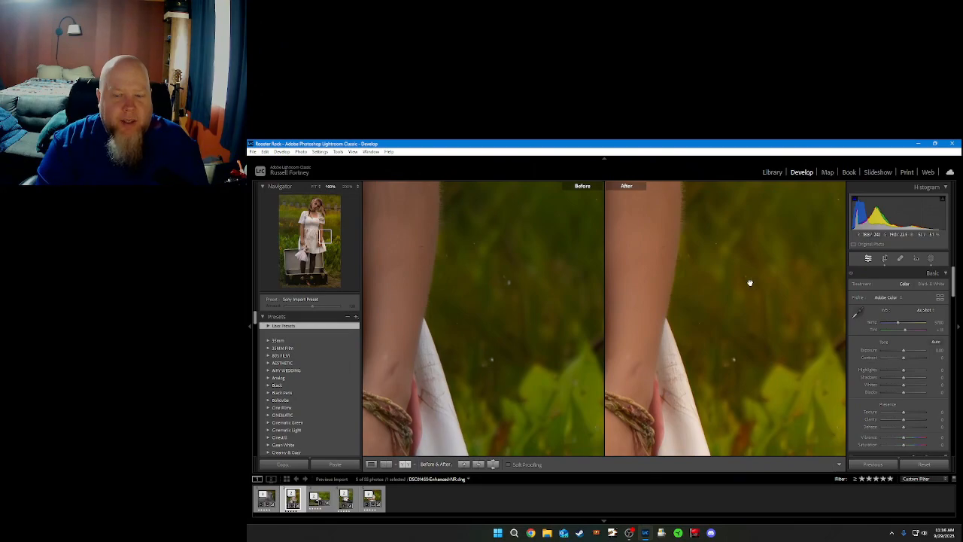
{"action": "left_click_drag", "start_coordinate": [739, 314], "coordinate": [678, 401]}
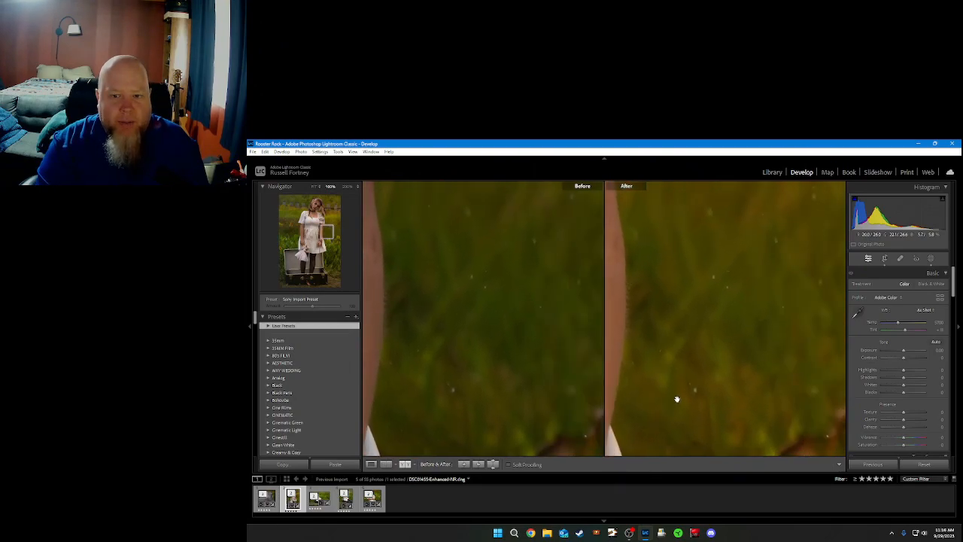
{"action": "left_click_drag", "start_coordinate": [752, 254], "coordinate": [706, 344]}
{"action": "left_click_drag", "start_coordinate": [707, 299], "coordinate": [757, 284]}
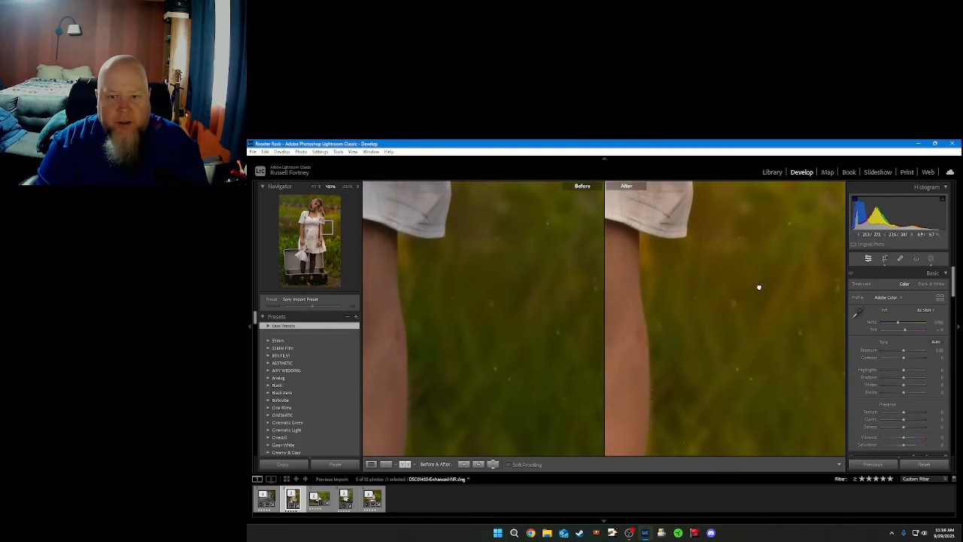
Step: Try to heal the speck in the blurred greenery beside the arm with a large, fully feathered brush, and reset the healing
{"action": "left_click", "coordinate": [899, 259]}
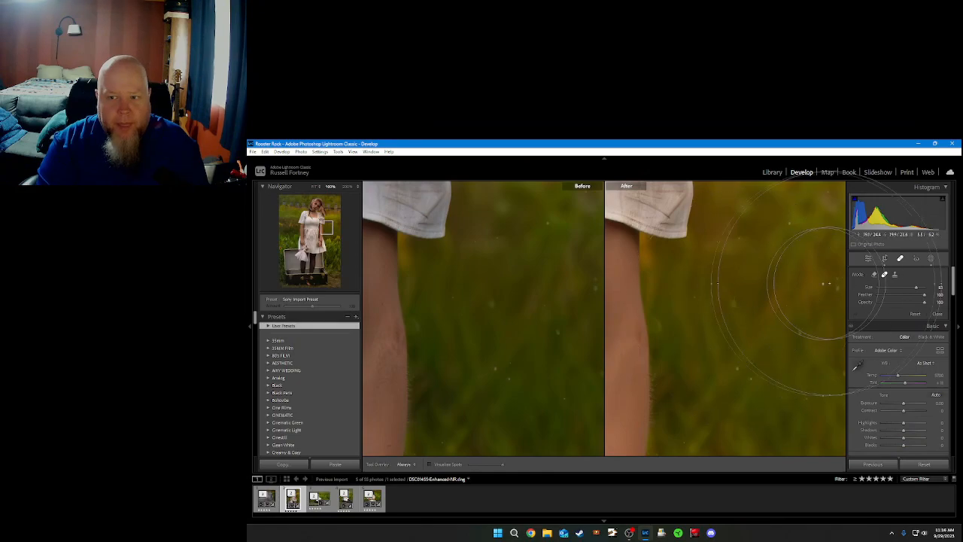
{"action": "scroll", "coordinate": [736, 298], "scroll_direction": "down", "scroll_amount": 3}
{"action": "scroll", "coordinate": [736, 298], "scroll_direction": "down", "scroll_amount": 1}
{"action": "left_click", "coordinate": [735, 304]}
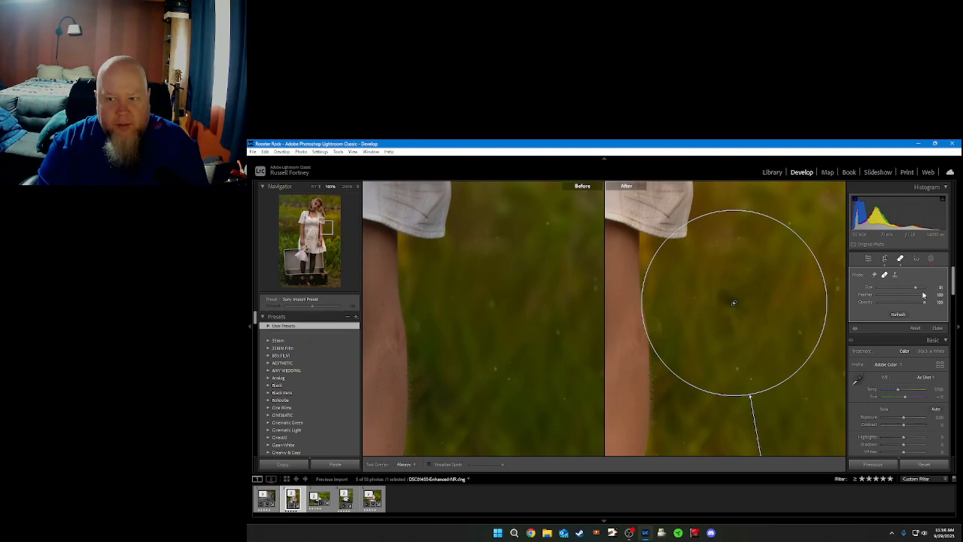
{"action": "mouse_move", "coordinate": [921, 299]}
{"action": "left_mouse_down"}
{"action": "mouse_move", "coordinate": [907, 297]}
{"action": "mouse_move", "coordinate": [927, 297]}
{"action": "left_mouse_up"}
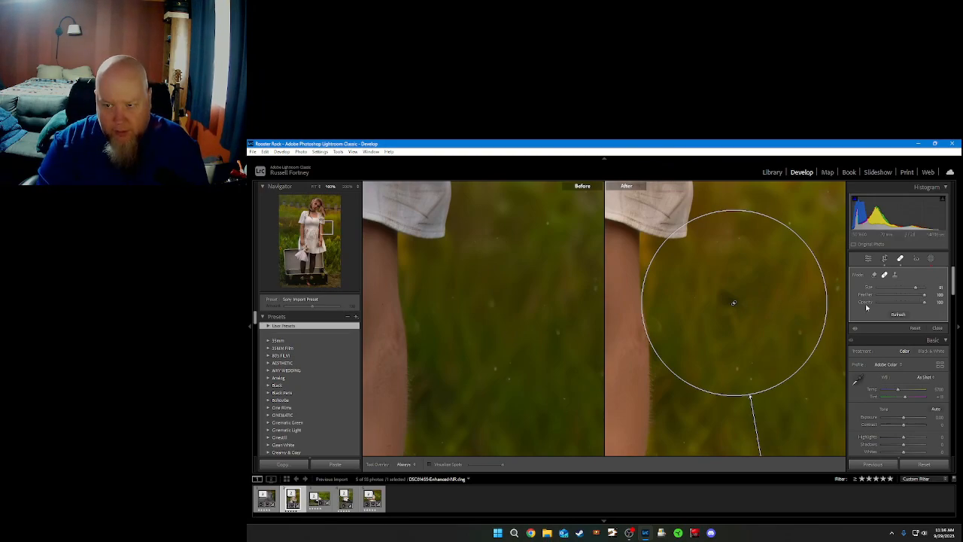
{"action": "left_click", "coordinate": [915, 329]}
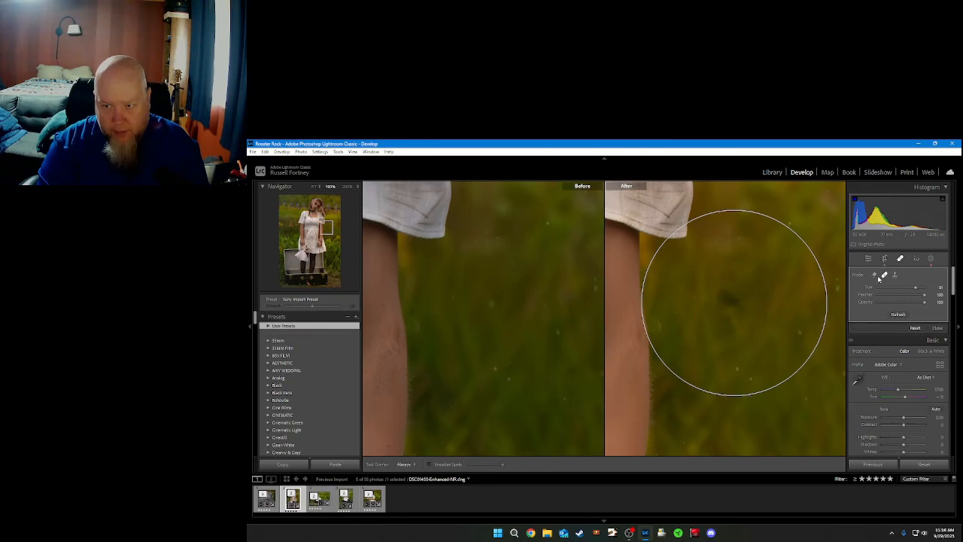
{"action": "left_click", "coordinate": [915, 328]}
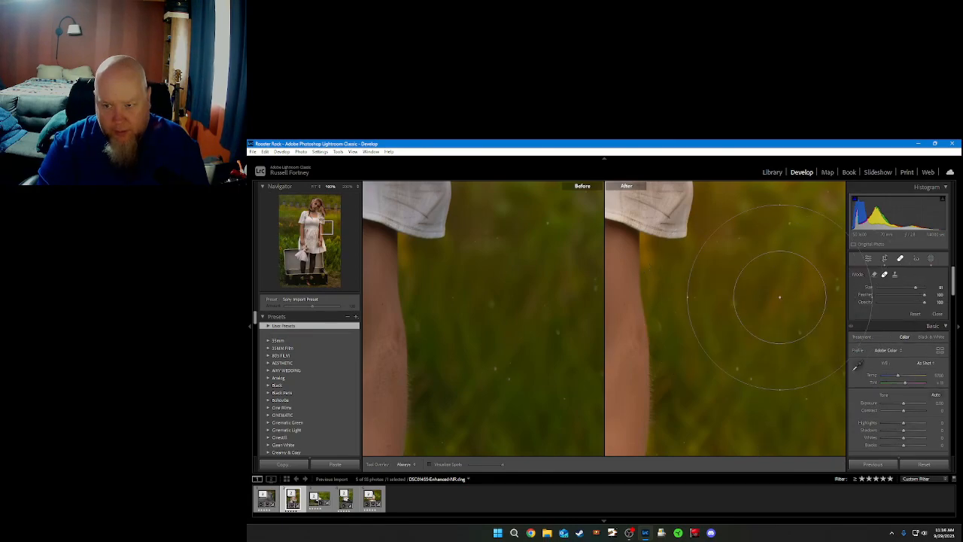
Step: Heal the speck in the blurred greenery beside the arm with a smaller brush of about size 59
{"action": "mouse_move", "coordinate": [916, 288]}
{"action": "left_mouse_down"}
{"action": "mouse_move", "coordinate": [905, 289]}
{"action": "mouse_move", "coordinate": [913, 286]}
{"action": "left_mouse_up"}
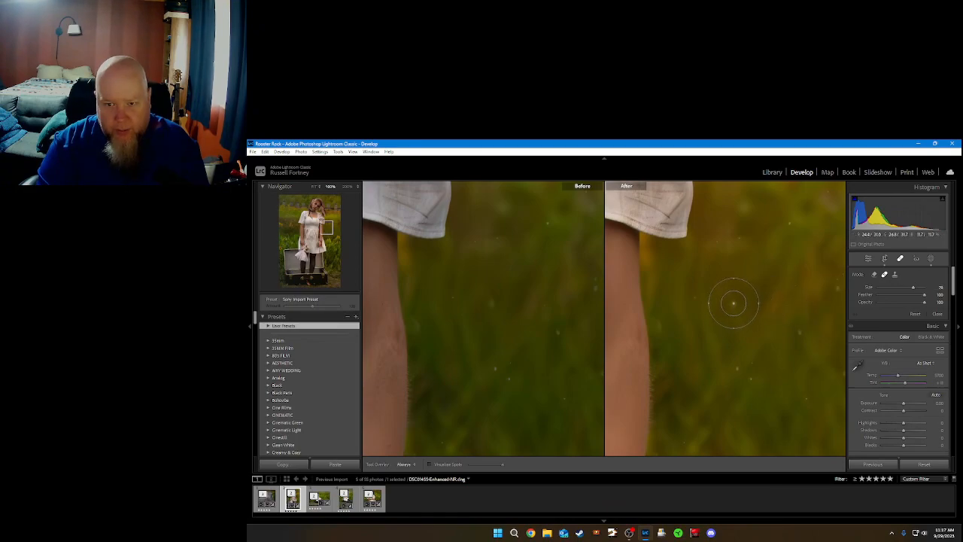
{"action": "scroll", "coordinate": [732, 304], "scroll_direction": "down", "scroll_amount": 5}
{"action": "scroll", "coordinate": [733, 304], "scroll_direction": "down", "scroll_amount": 5}
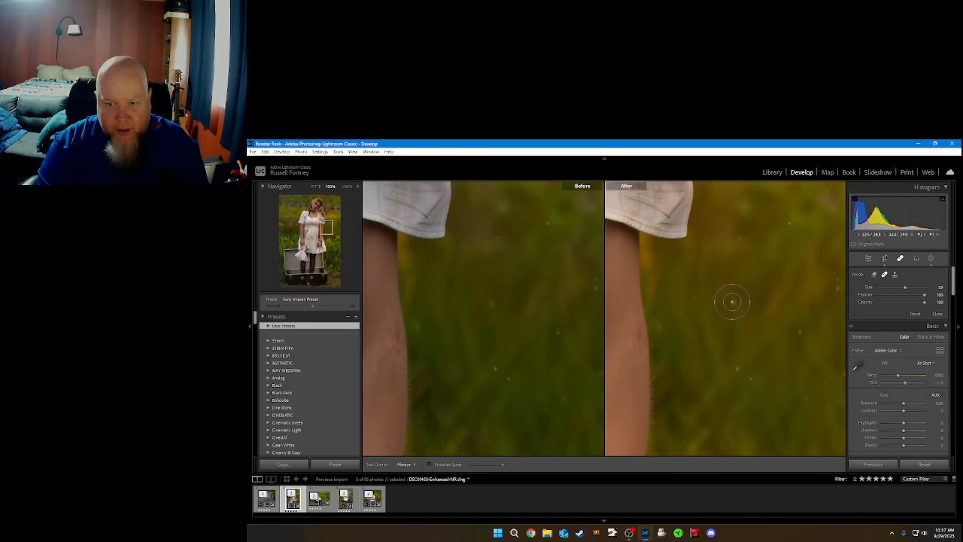
{"action": "left_click", "coordinate": [733, 303]}
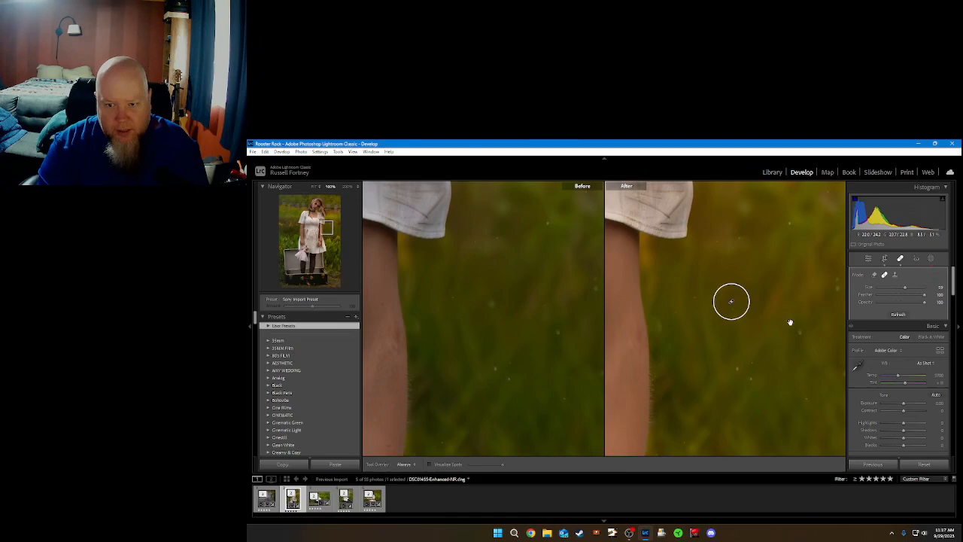
{"action": "left_click", "coordinate": [937, 328]}
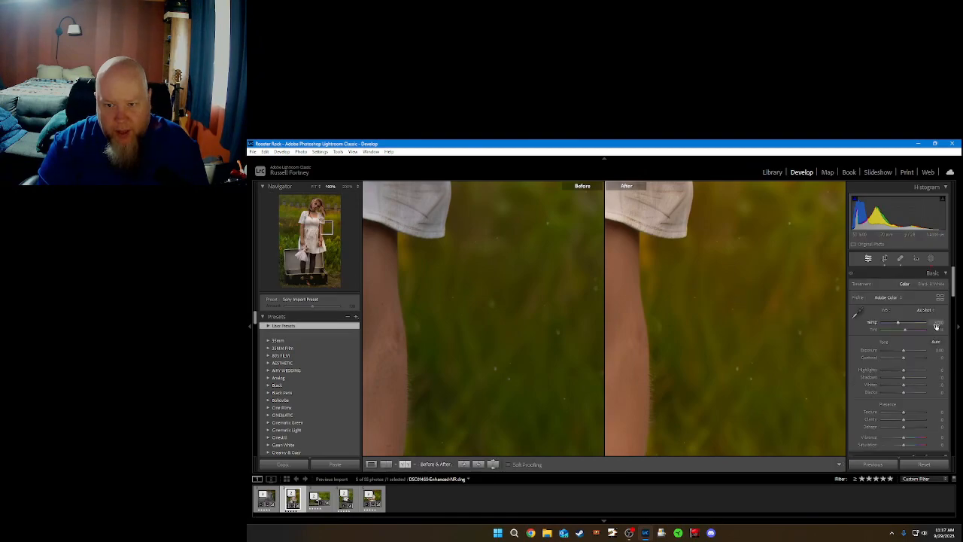
Step: Compare the whole portrait before and after, and export it with the Threads export preset
{"action": "left_click", "coordinate": [743, 308]}
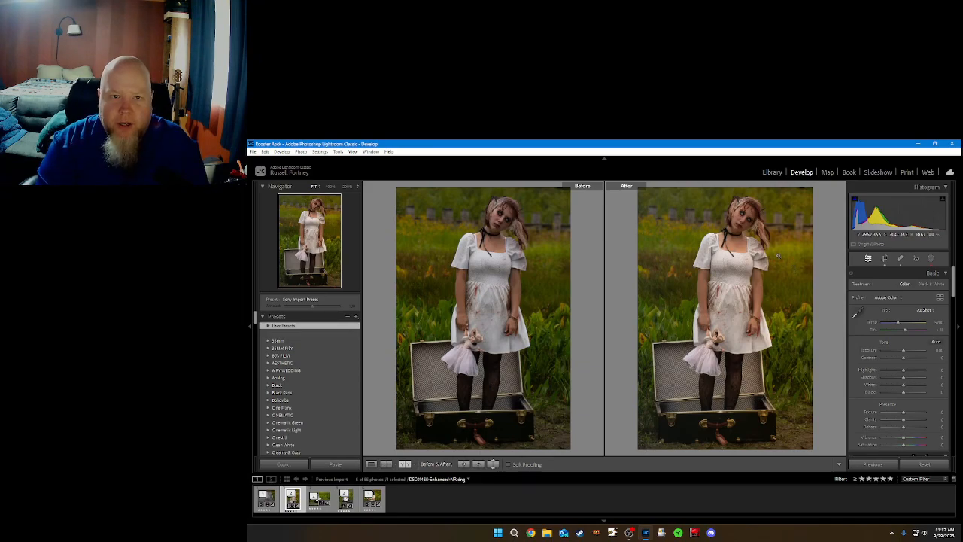
{"action": "left_click", "coordinate": [701, 262]}
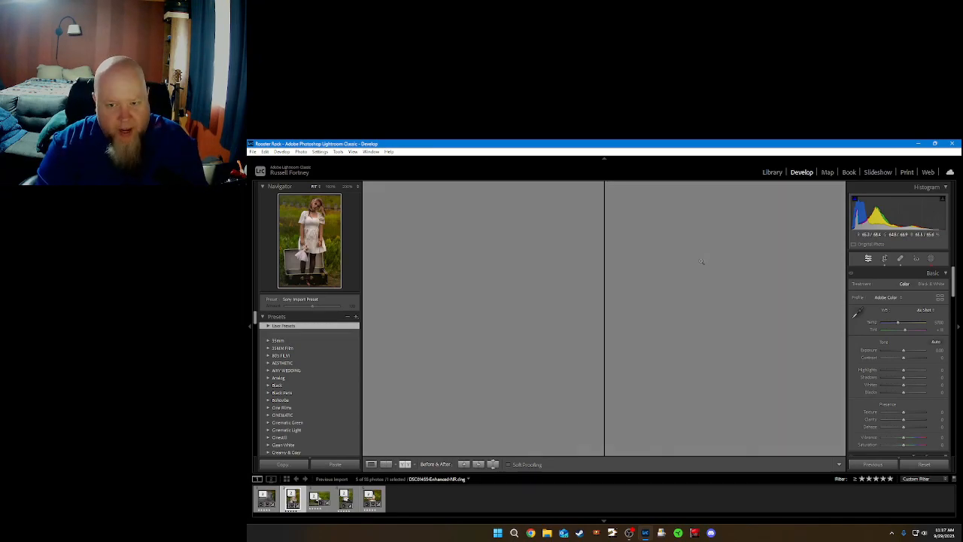
{"action": "left_click", "coordinate": [253, 152]}
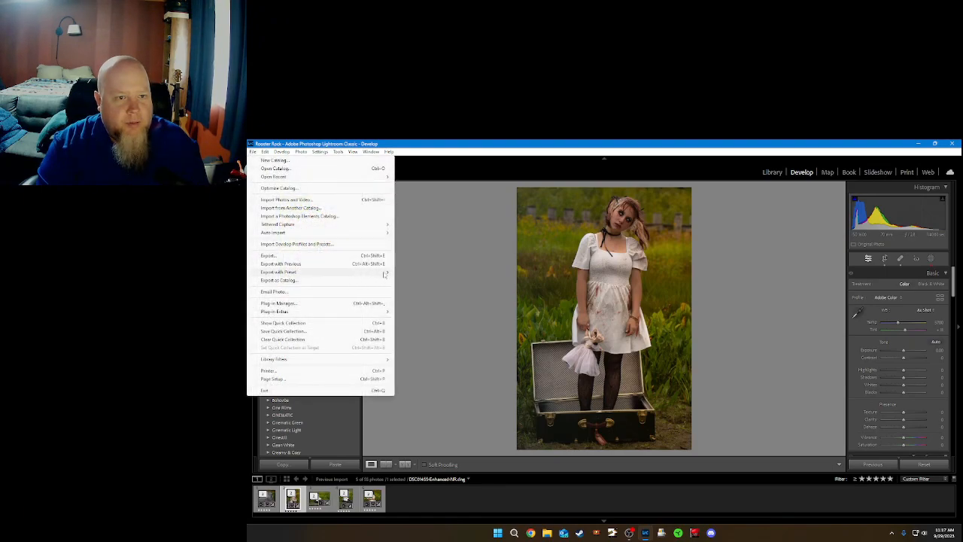
{"action": "mouse_move", "coordinate": [381, 271]}
{"action": "left_click", "coordinate": [429, 411]}
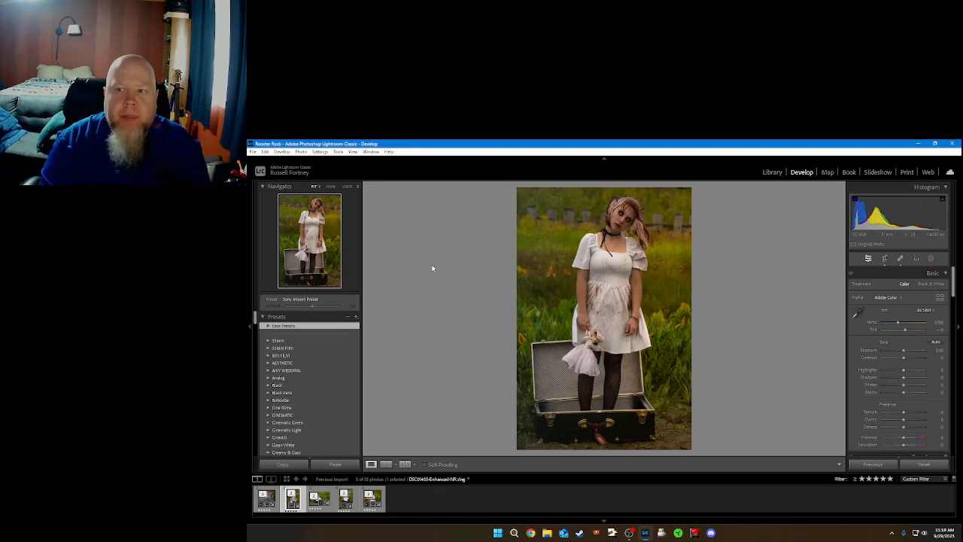
Step: Crop the portrait to 1 x 1 across the full image width, framing the woman from just above her head to the open suitcase lid
{"action": "left_click", "coordinate": [886, 259]}
{"action": "left_click", "coordinate": [920, 287]}
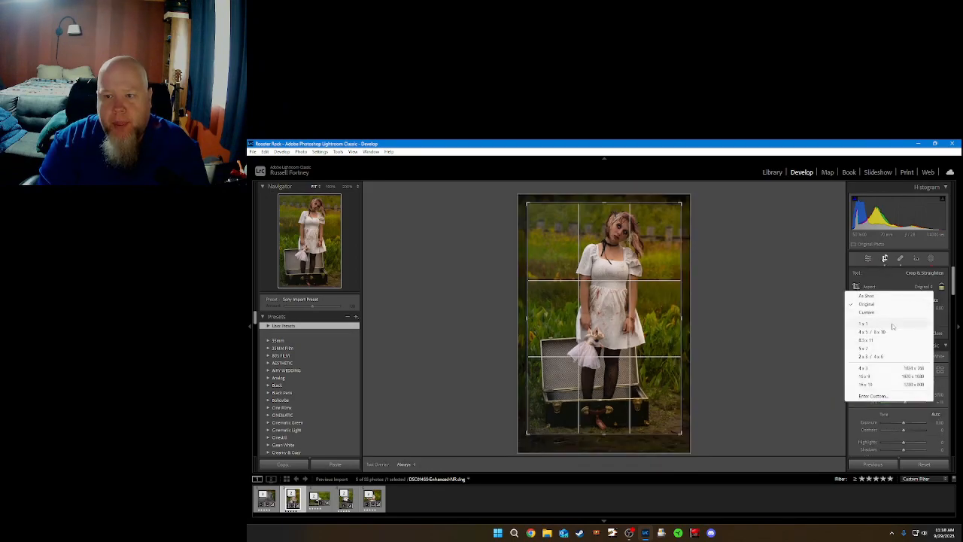
{"action": "left_click", "coordinate": [894, 325]}
{"action": "left_click_drag", "start_coordinate": [641, 301], "coordinate": [657, 331]}
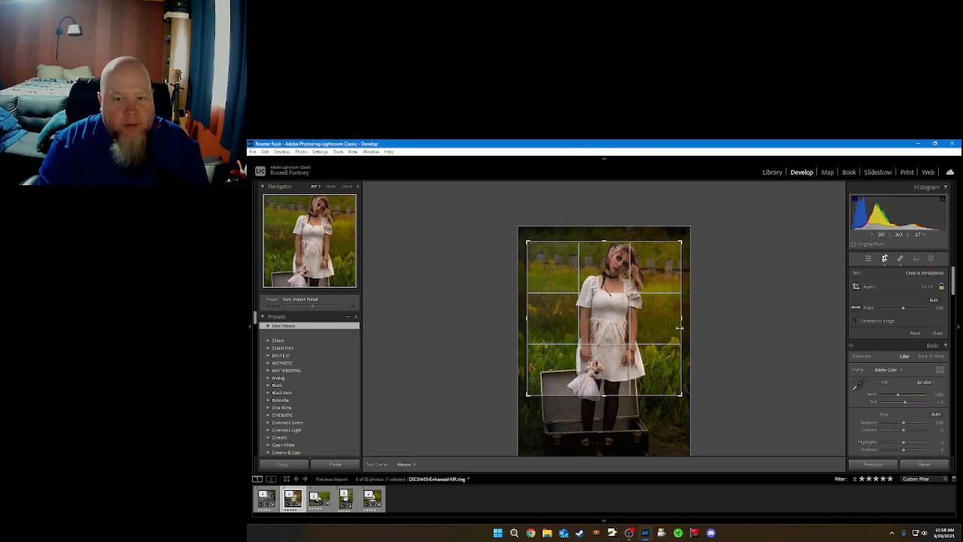
{"action": "left_click_drag", "start_coordinate": [681, 322], "coordinate": [688, 319]}
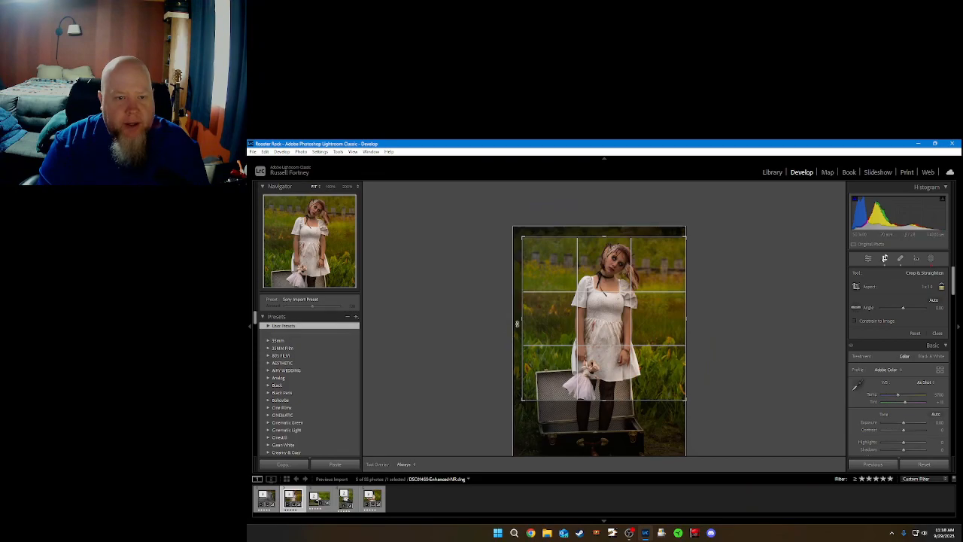
{"action": "left_click_drag", "start_coordinate": [523, 321], "coordinate": [492, 318]}
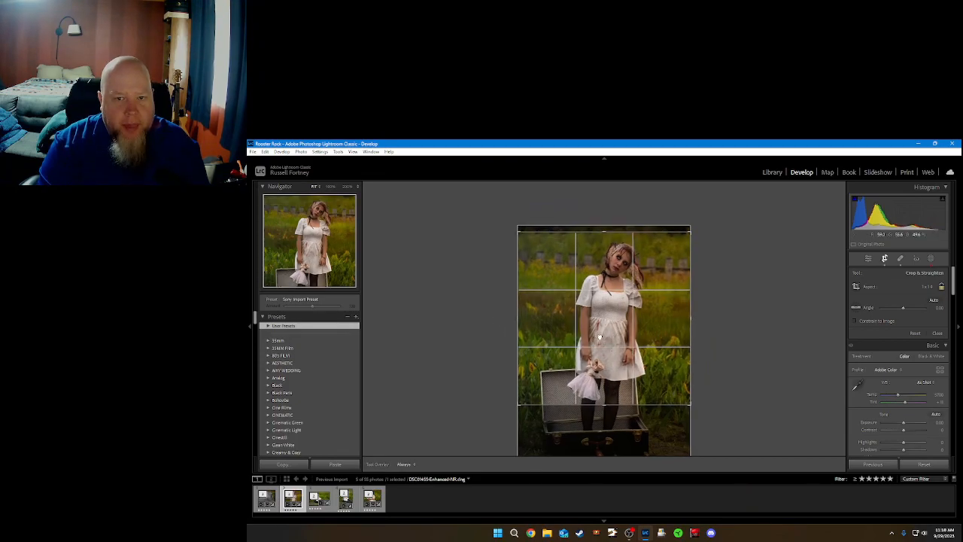
{"action": "left_click_drag", "start_coordinate": [600, 333], "coordinate": [600, 332]}
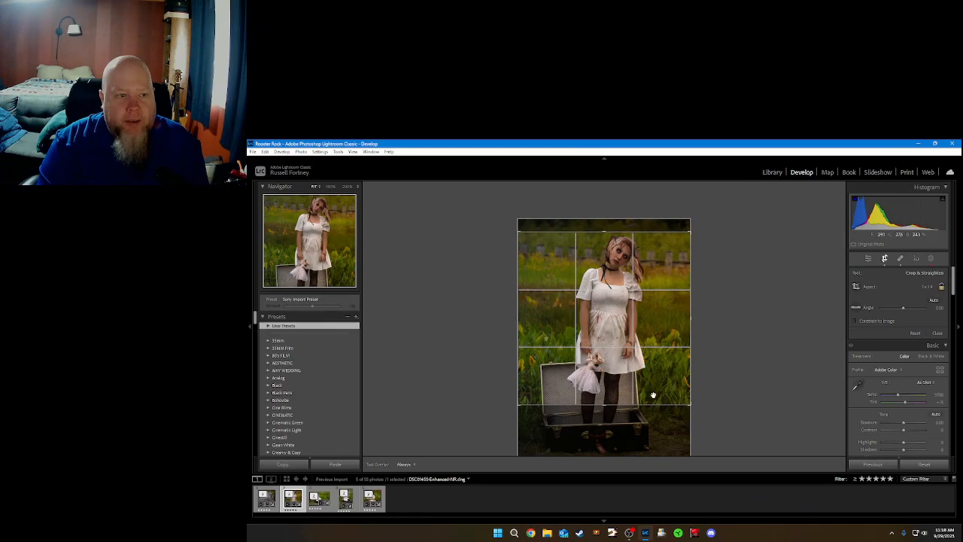
{"action": "left_click", "coordinate": [938, 333]}
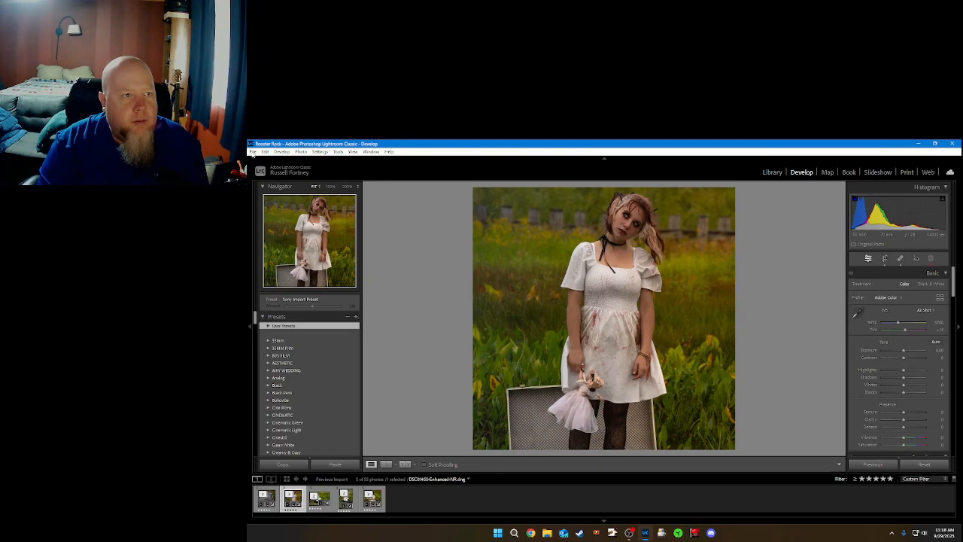
{"action": "left_click", "coordinate": [253, 152]}
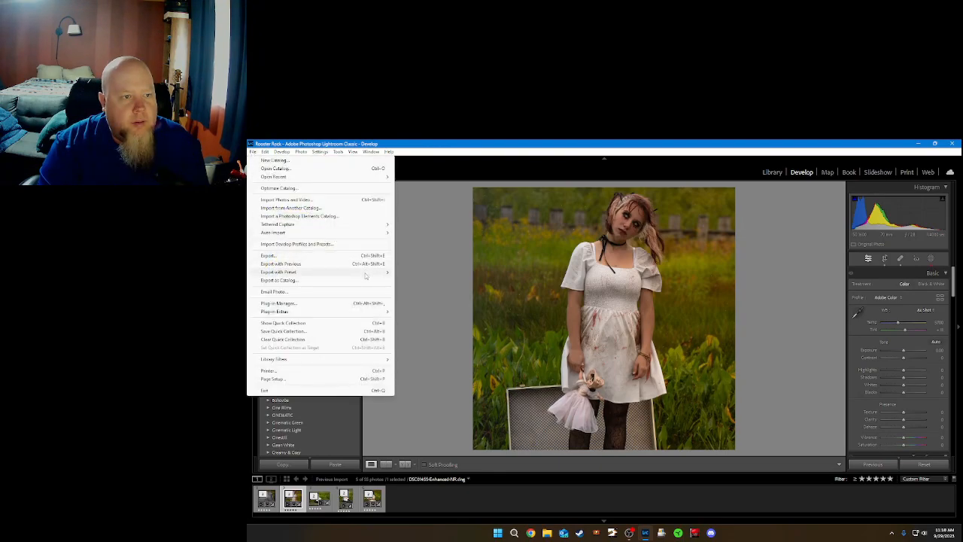
{"action": "mouse_move", "coordinate": [366, 275]}
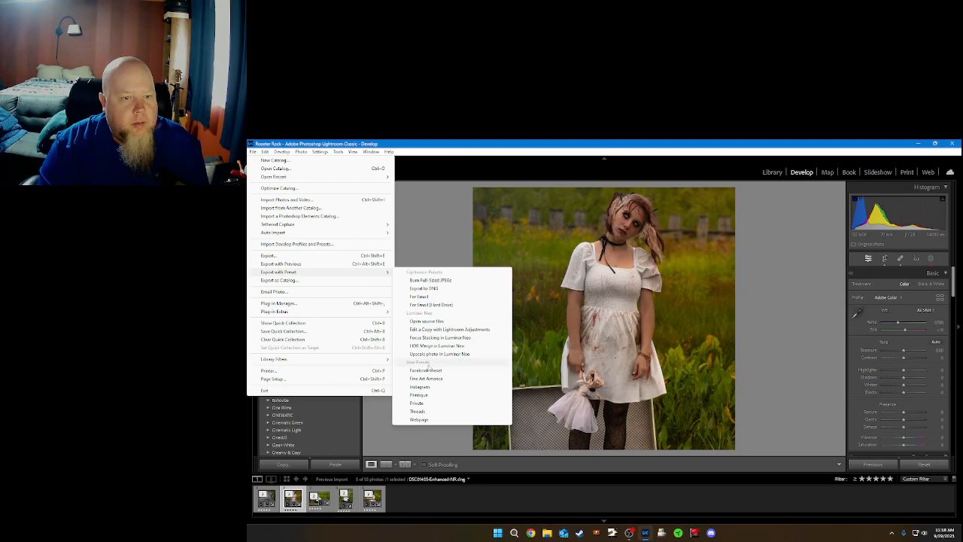
{"action": "left_click", "coordinate": [428, 238]}
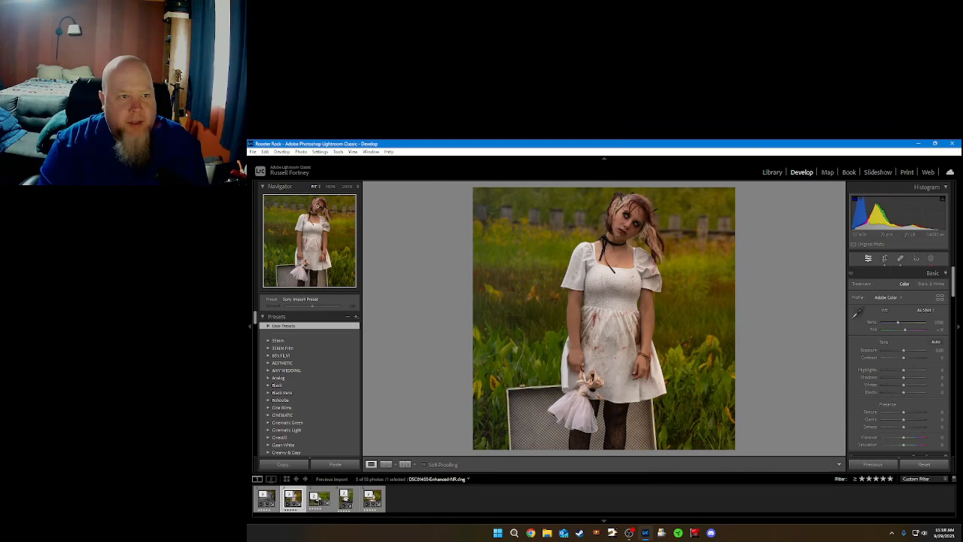
Step: Paint a Remove stroke of size 14 over the iris of the woman's right eye
{"action": "key", "text": "z"}
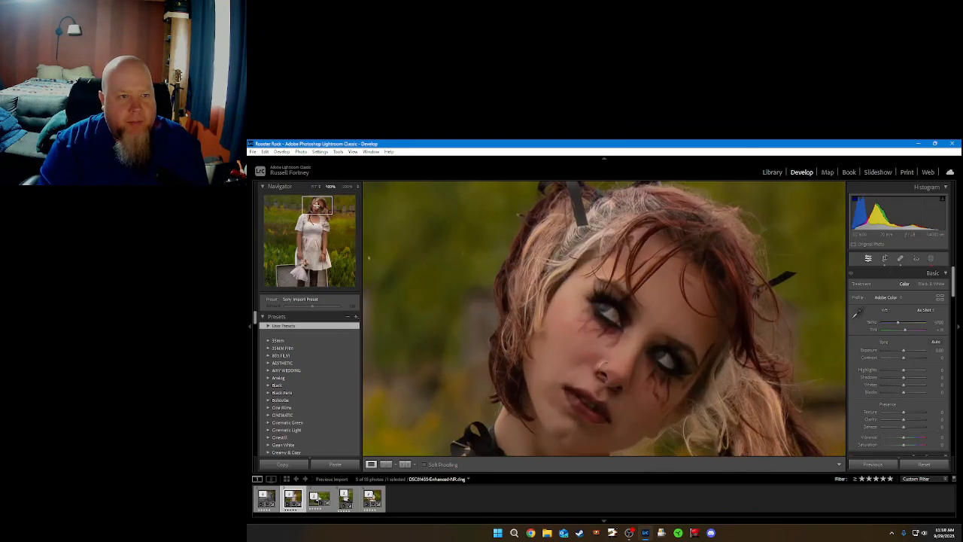
{"action": "left_click", "coordinate": [901, 259]}
{"action": "scroll", "coordinate": [610, 302], "scroll_direction": "down", "scroll_amount": 4}
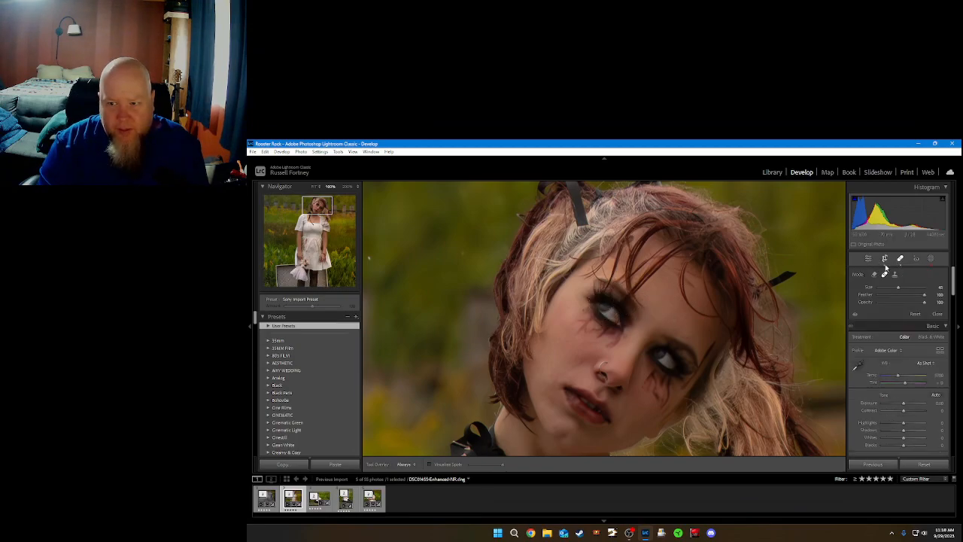
{"action": "left_click", "coordinate": [874, 275]}
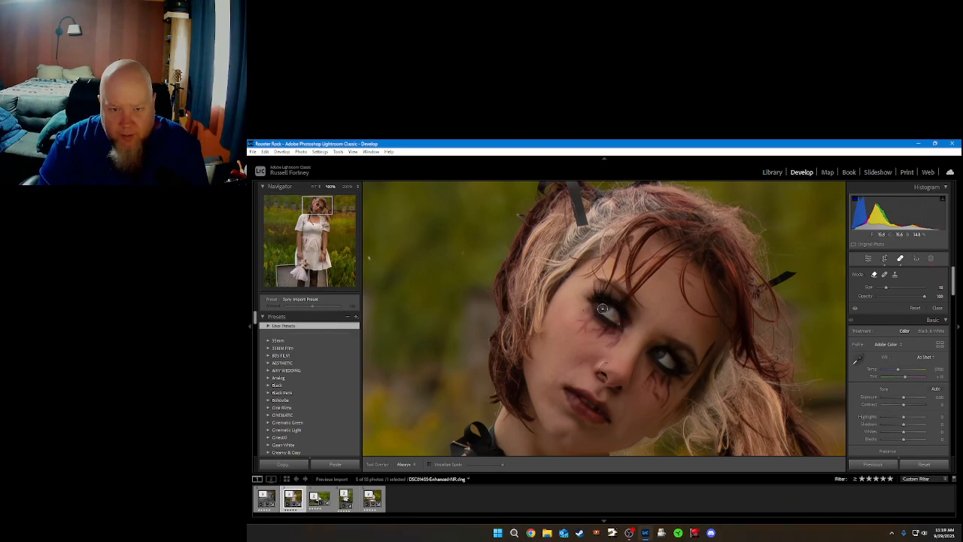
{"action": "left_click", "coordinate": [346, 187]}
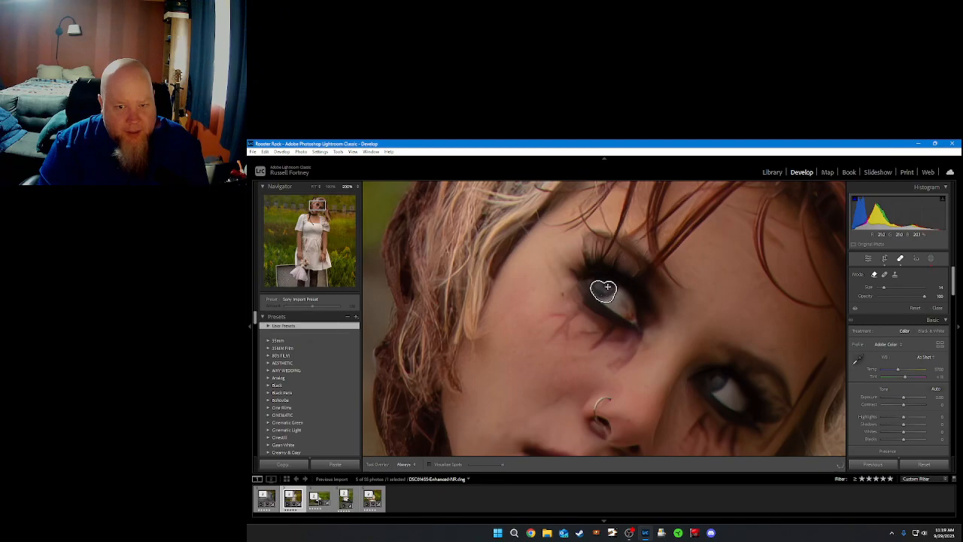
{"action": "left_click_drag", "start_coordinate": [596, 290], "coordinate": [615, 295]}
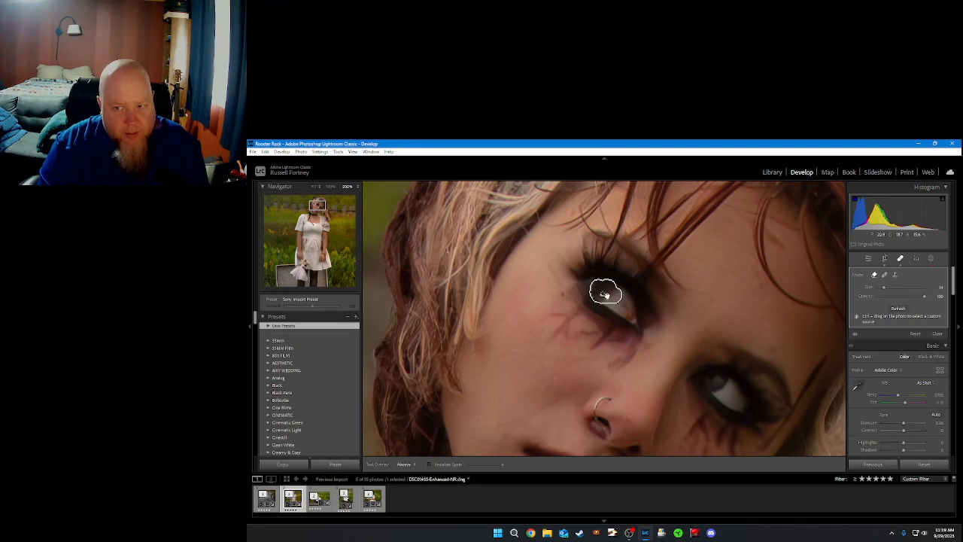
Step: Try to improve the right eye's retouch by refreshing it, switching it to Heal and moving its source onto the white of the same eye
{"action": "left_click", "coordinate": [900, 309]}
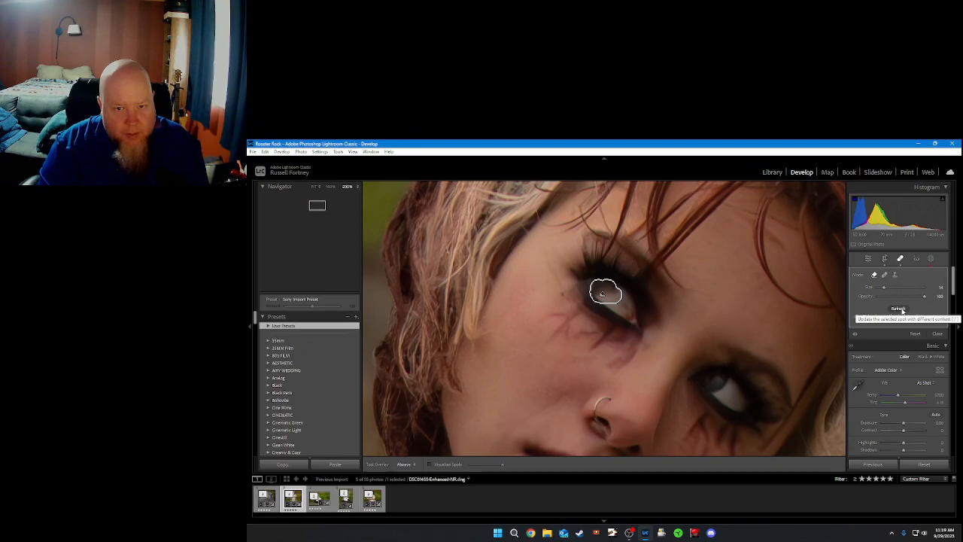
{"action": "left_click", "coordinate": [902, 310]}
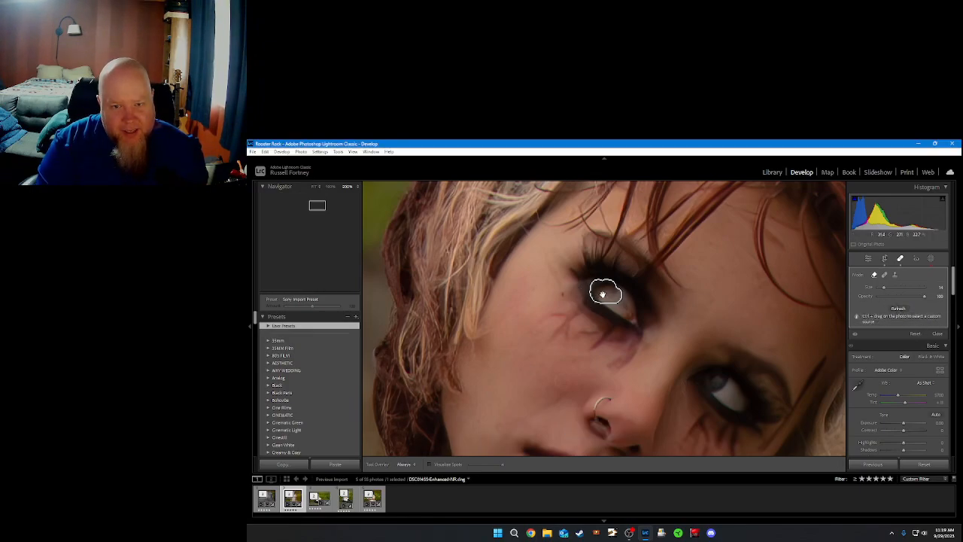
{"action": "left_click", "coordinate": [884, 276]}
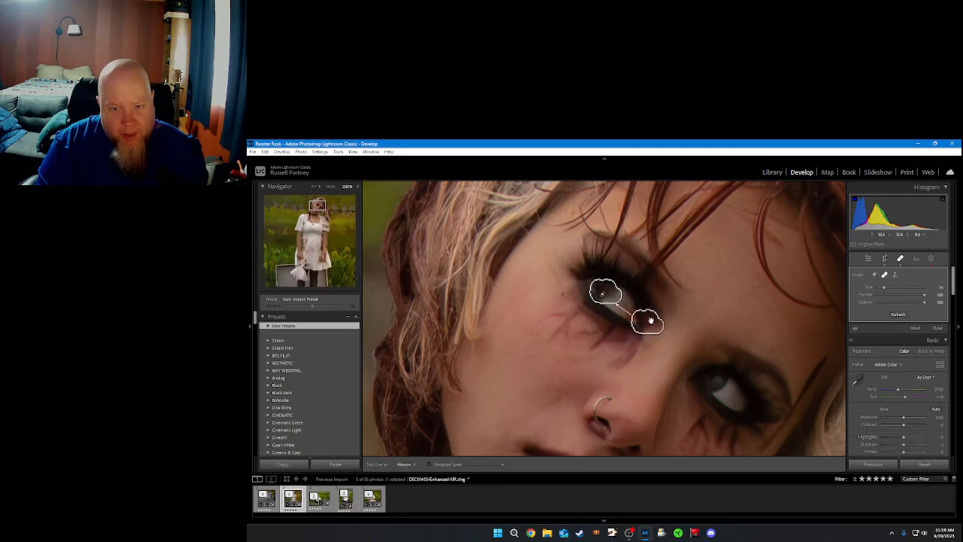
{"action": "mouse_move", "coordinate": [642, 317]}
{"action": "left_mouse_down"}
{"action": "mouse_move", "coordinate": [629, 313]}
{"action": "mouse_move", "coordinate": [632, 300]}
{"action": "mouse_move", "coordinate": [620, 301]}
{"action": "left_mouse_up"}
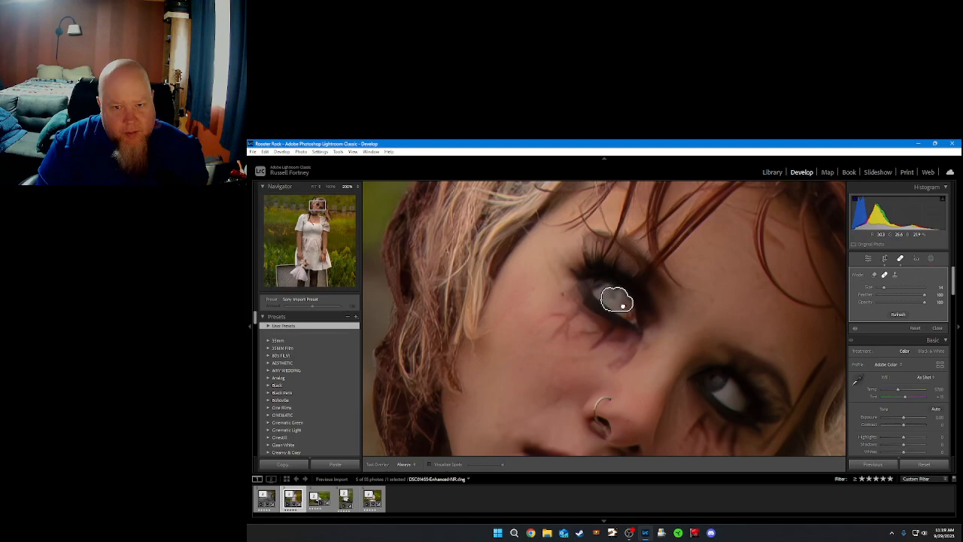
{"action": "left_click_drag", "start_coordinate": [619, 302], "coordinate": [627, 305]}
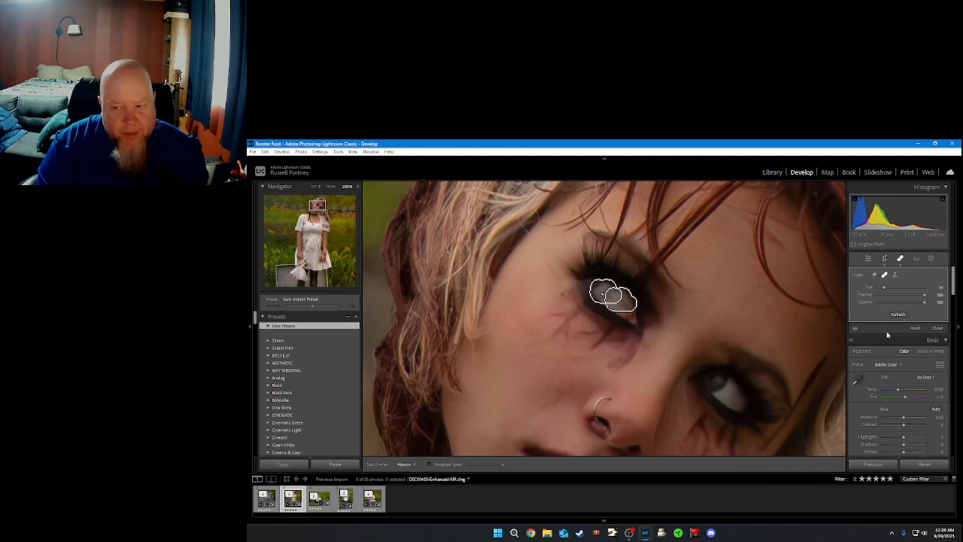
{"action": "left_click", "coordinate": [937, 329]}
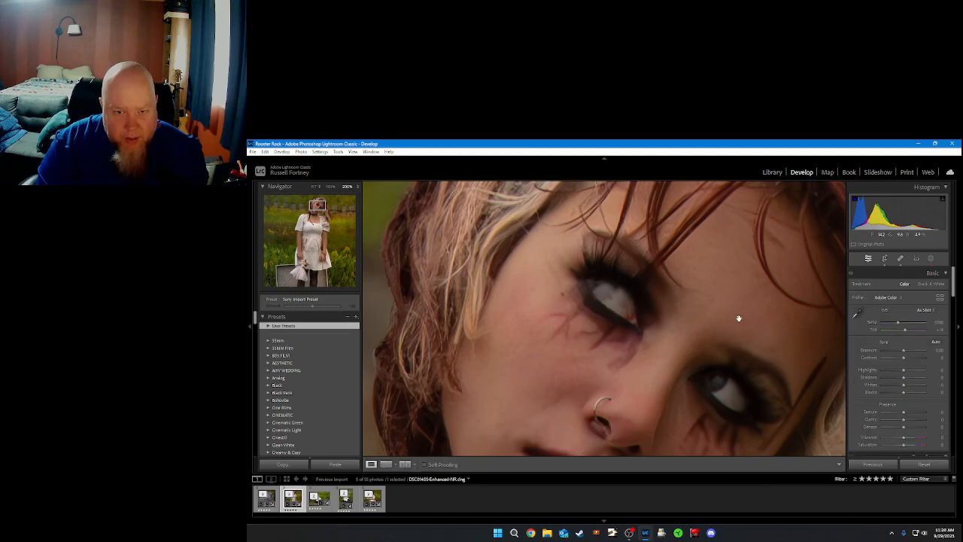
Step: Delete the healing spot over the iris of the woman's right eye
{"action": "left_click", "coordinate": [900, 259]}
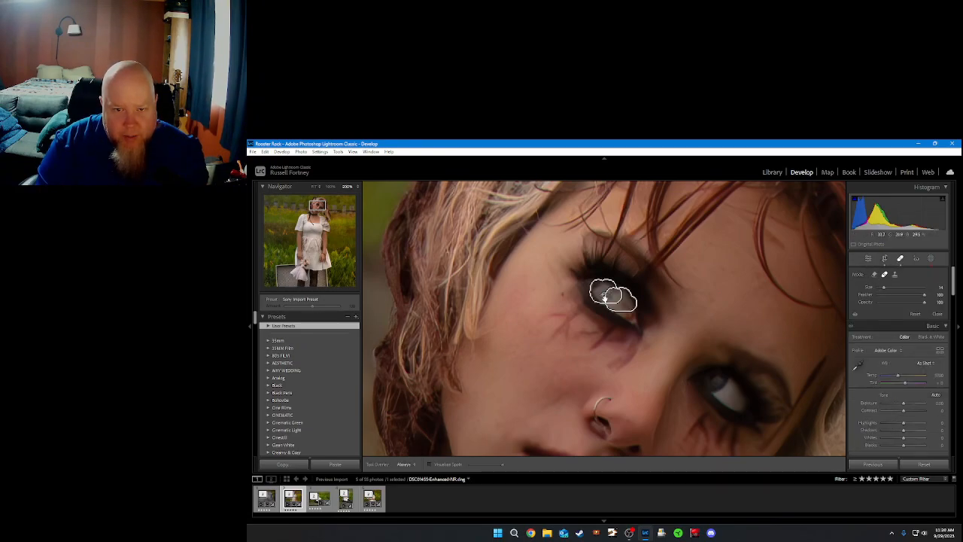
{"action": "left_click", "coordinate": [603, 296]}
{"action": "right_click", "coordinate": [603, 296]}
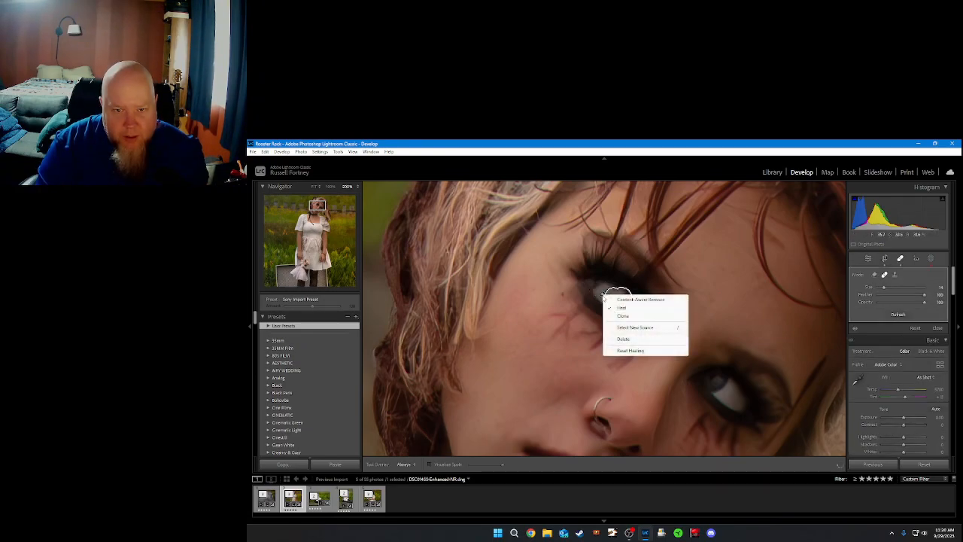
{"action": "left_click", "coordinate": [623, 338]}
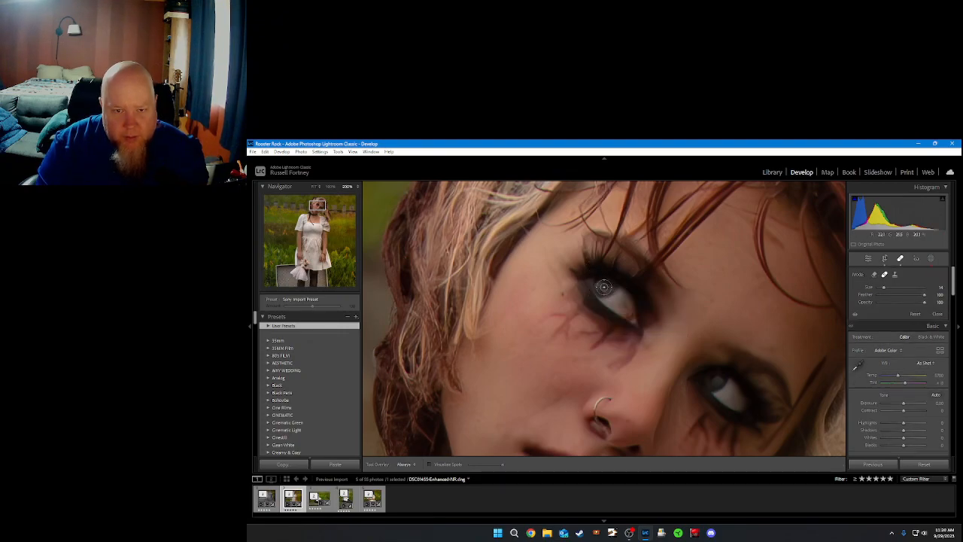
Step: Try a size 17 Clone spot on the white of the right eye with its source moved up from the lips, and delete it
{"action": "scroll", "coordinate": [604, 289], "scroll_direction": "up", "scroll_amount": 2}
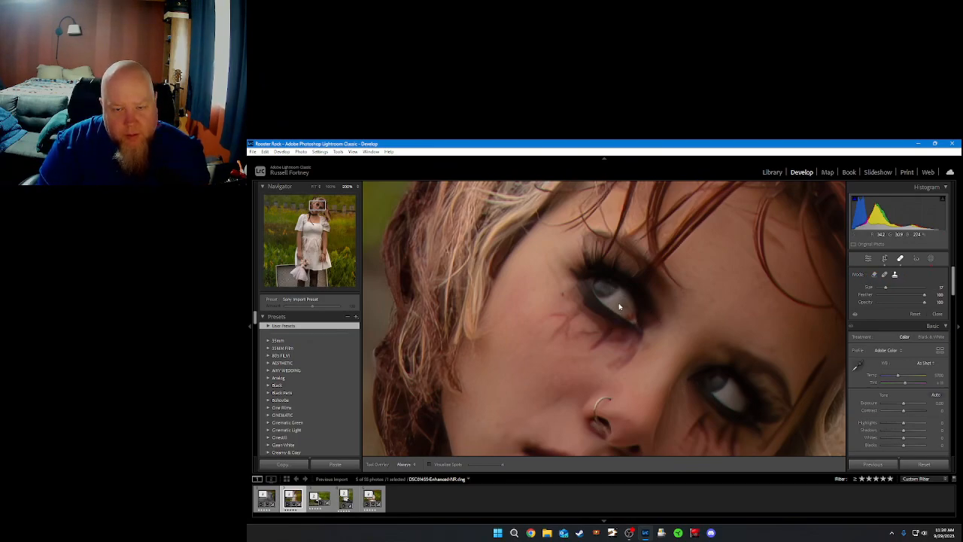
{"action": "left_click", "coordinate": [619, 303]}
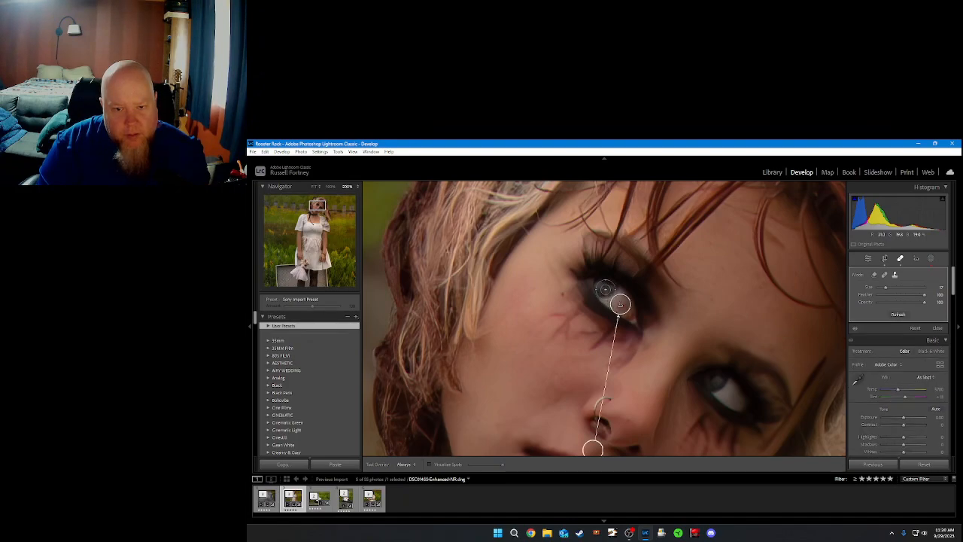
{"action": "left_click_drag", "start_coordinate": [593, 447], "coordinate": [621, 303]}
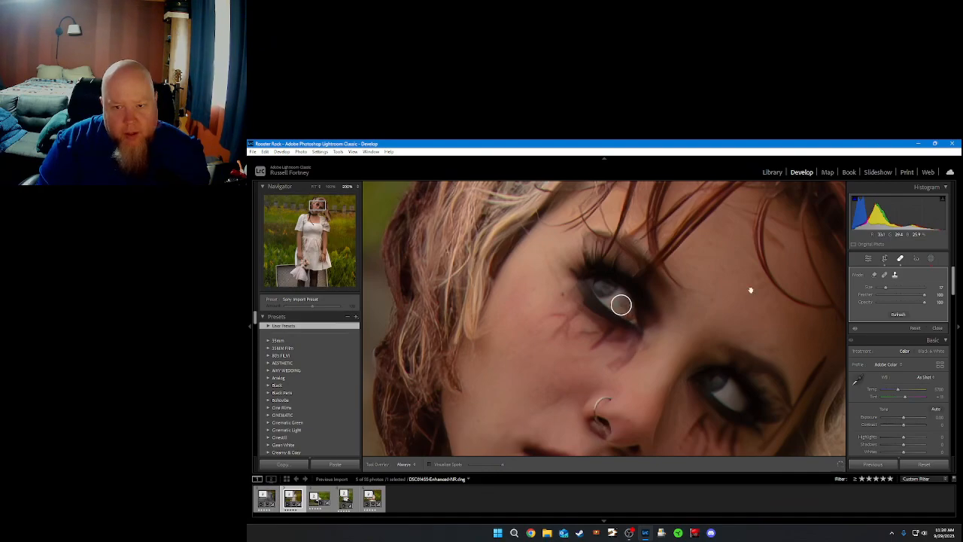
{"action": "right_click", "coordinate": [620, 304]}
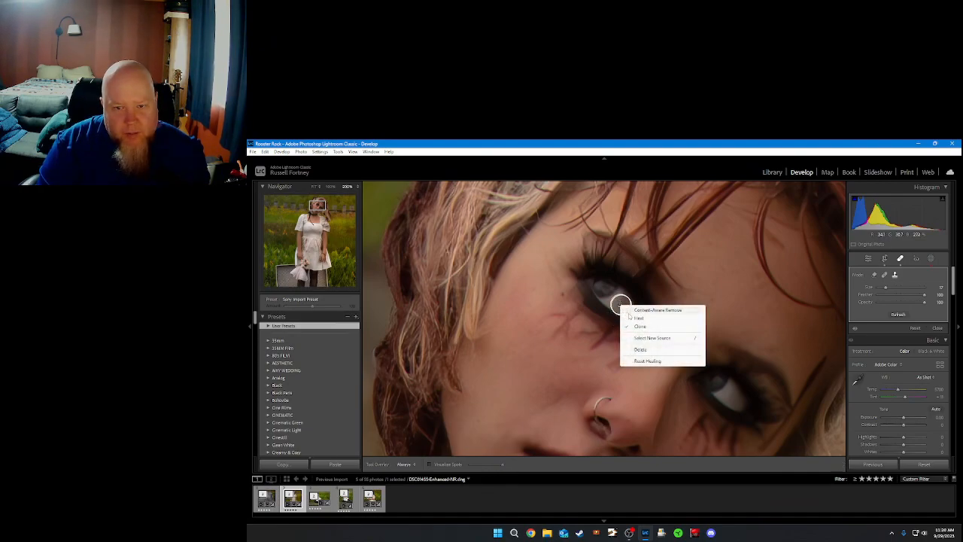
{"action": "left_click", "coordinate": [648, 349]}
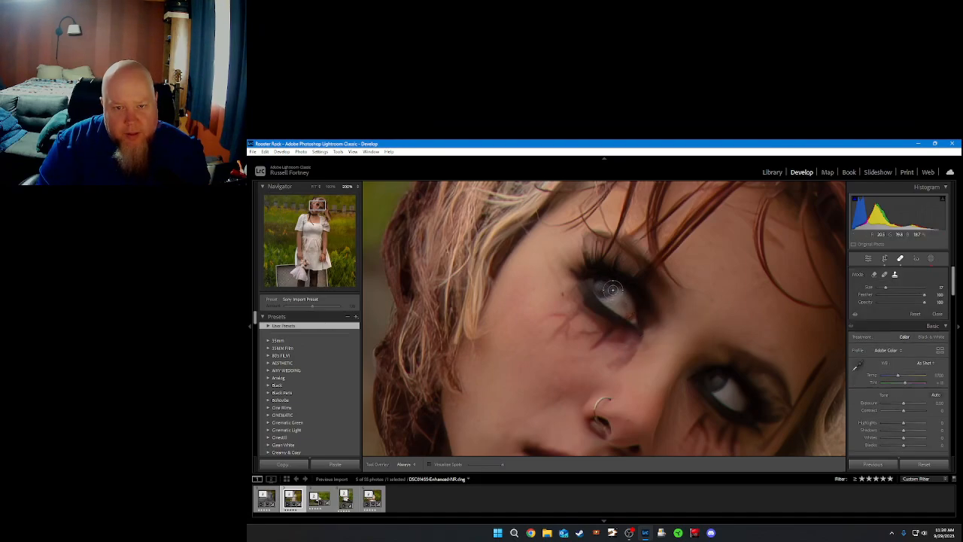
Step: Try a size 20 Clone spot over the right iris with the woman's other eye as the source, and delete it
{"action": "scroll", "coordinate": [613, 289], "scroll_direction": "up", "scroll_amount": 2}
{"action": "left_click", "coordinate": [613, 287]}
{"action": "left_click_drag", "start_coordinate": [713, 381], "coordinate": [732, 396]}
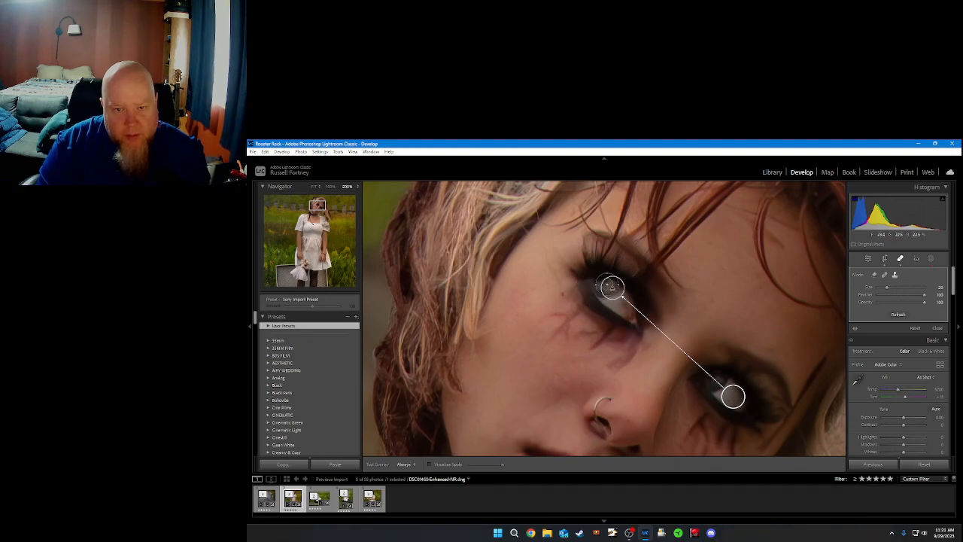
{"action": "right_click", "coordinate": [612, 288]}
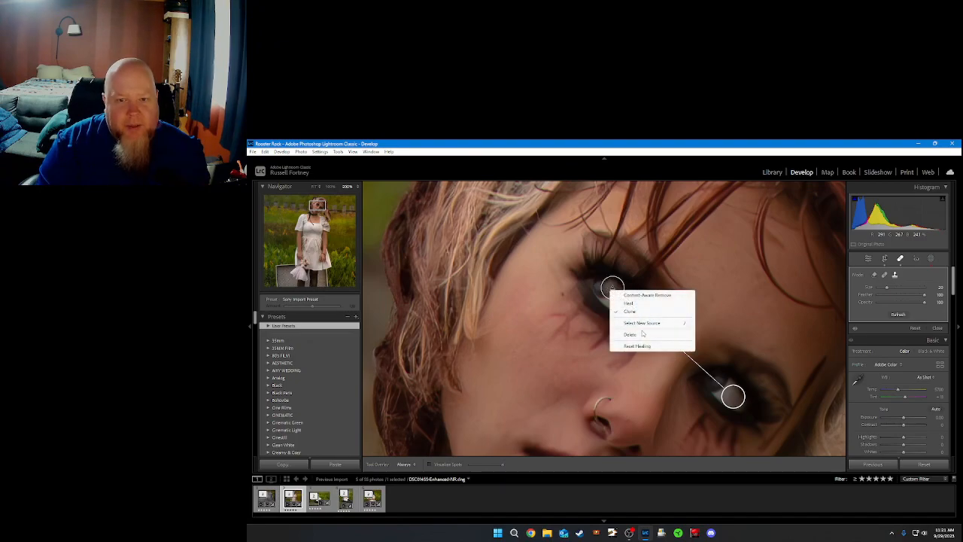
{"action": "left_click", "coordinate": [641, 333]}
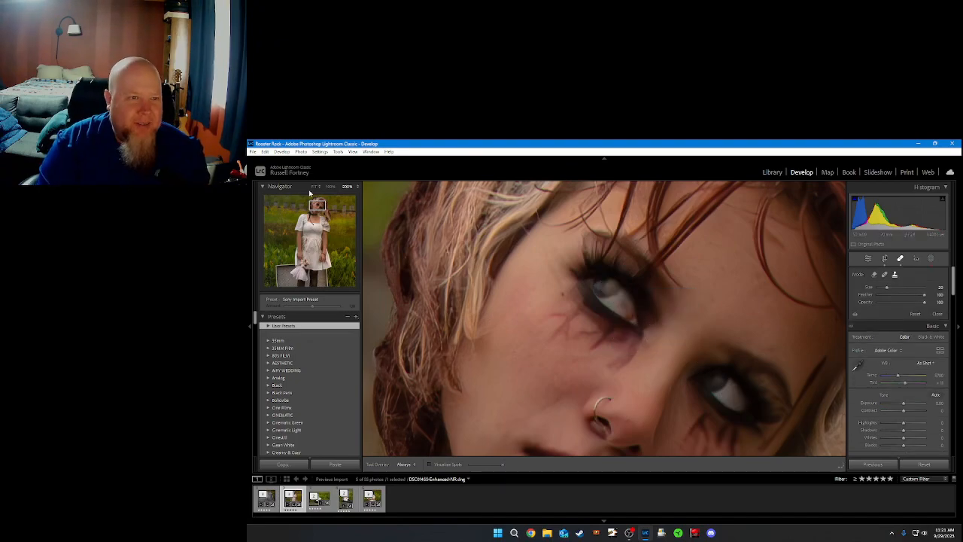
Step: Fit the whole square portrait in view and export it with the Instagram export preset
{"action": "left_click", "coordinate": [314, 186]}
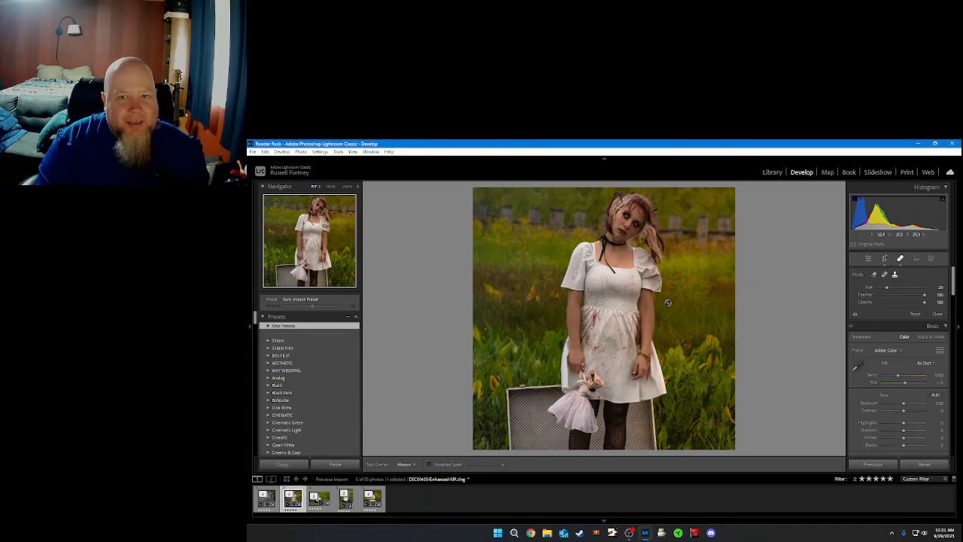
{"action": "left_click", "coordinate": [253, 151]}
{"action": "mouse_move", "coordinate": [357, 278]}
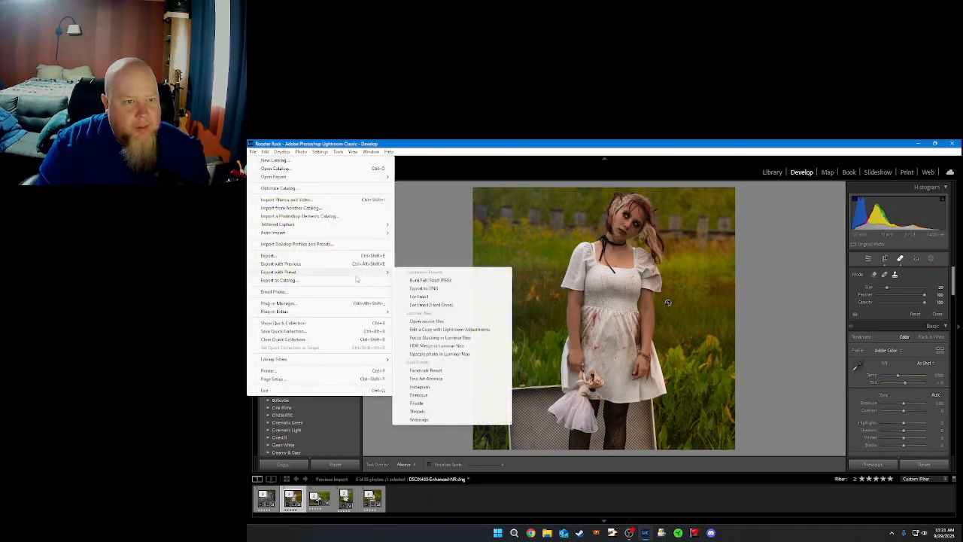
{"action": "left_click", "coordinate": [424, 389]}
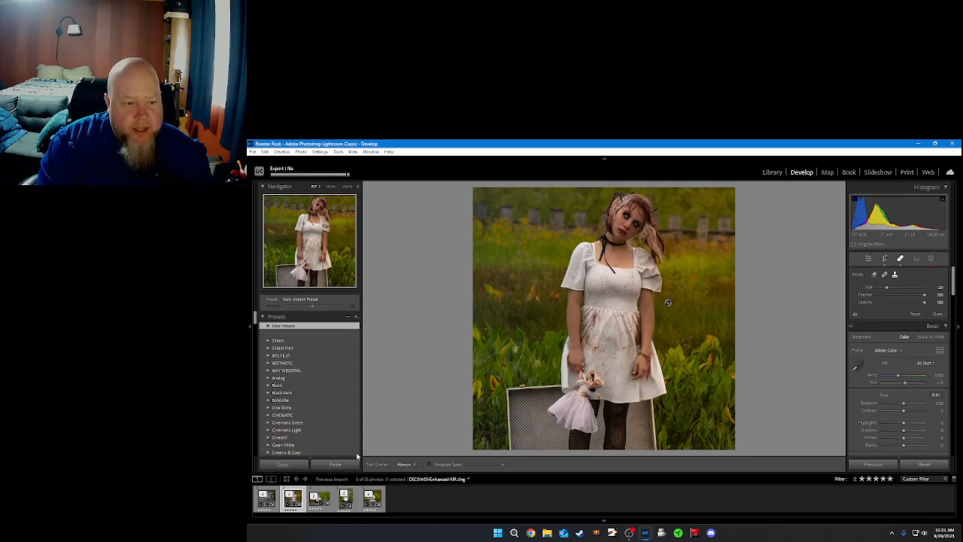
Step: Open the vertical version of the photo of the woman sitting on the suitcase
{"action": "left_click", "coordinate": [319, 498]}
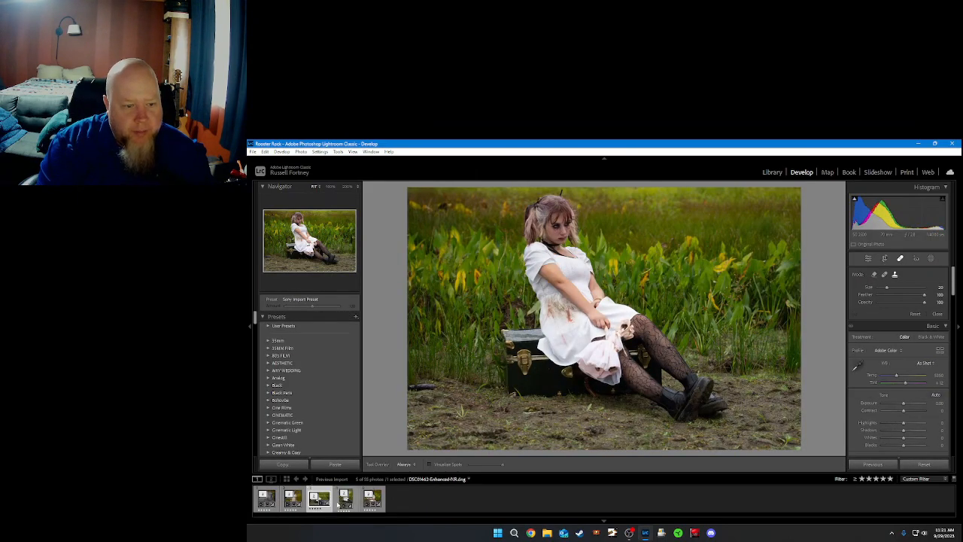
{"action": "left_click", "coordinate": [344, 502]}
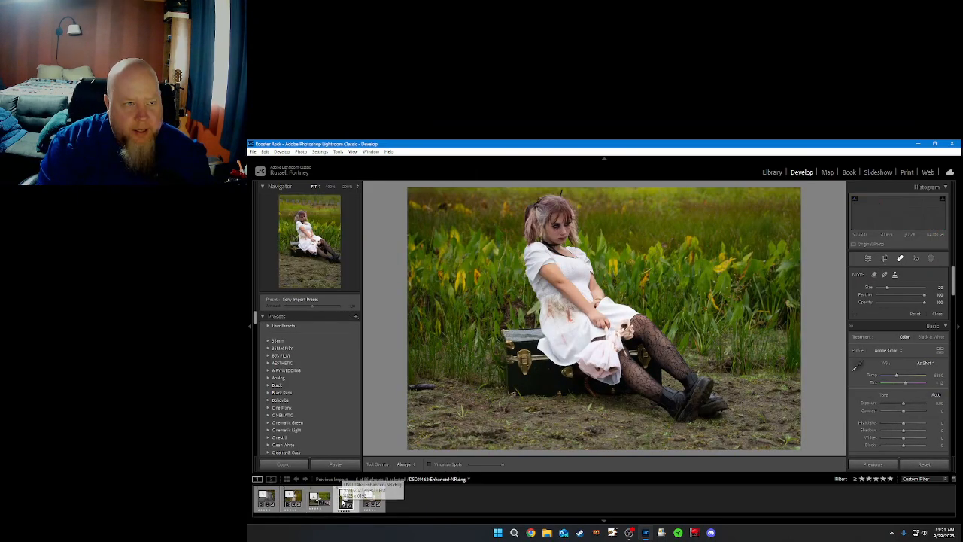